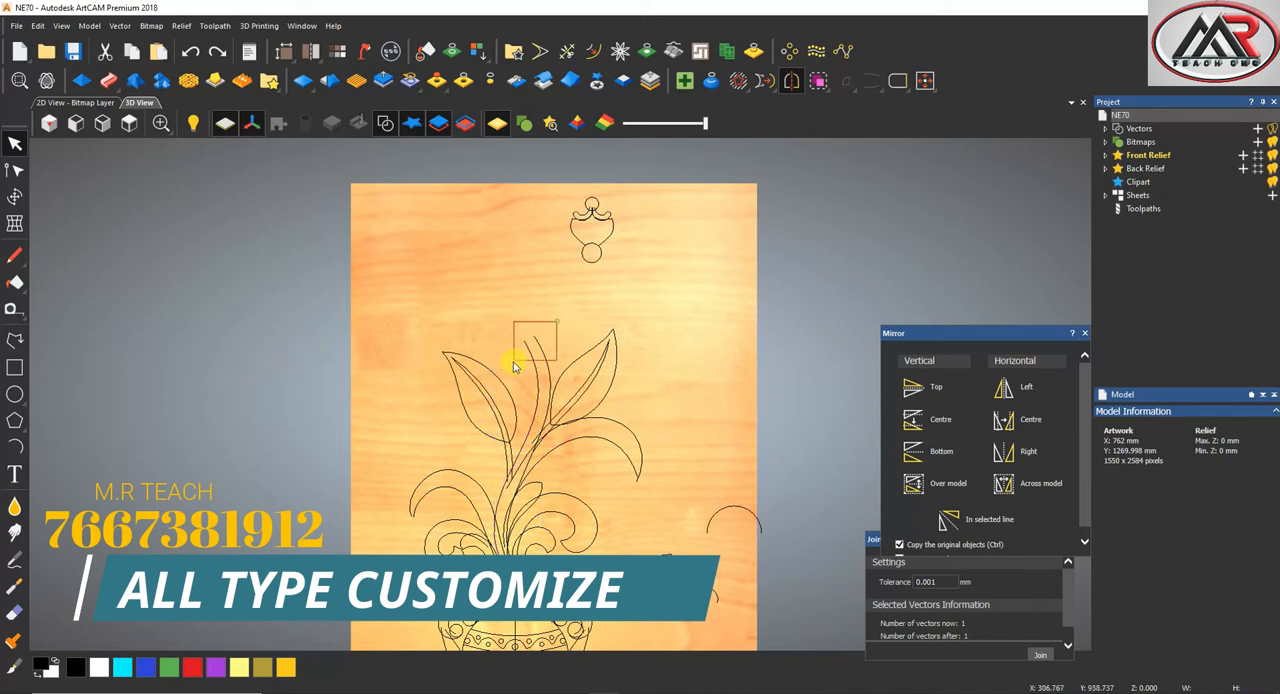
# Start a two-rail sweep on the main stem with the plain arc as cross section, scaling final height to 8 and starting at 4 mm
pyautogui.keyDown('shift'); pyautogui.click(724, 530); pyautogui.keyUp('shift')
pyautogui.click(108, 80)
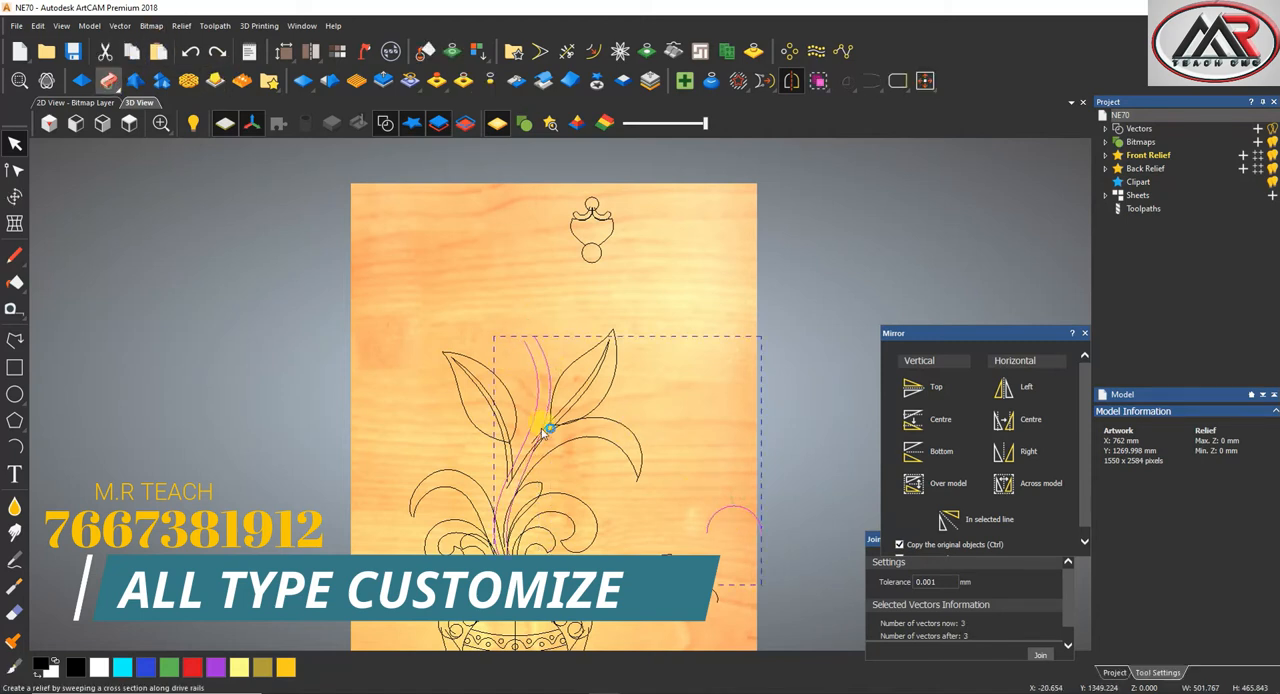
pyautogui.click(1131, 483)
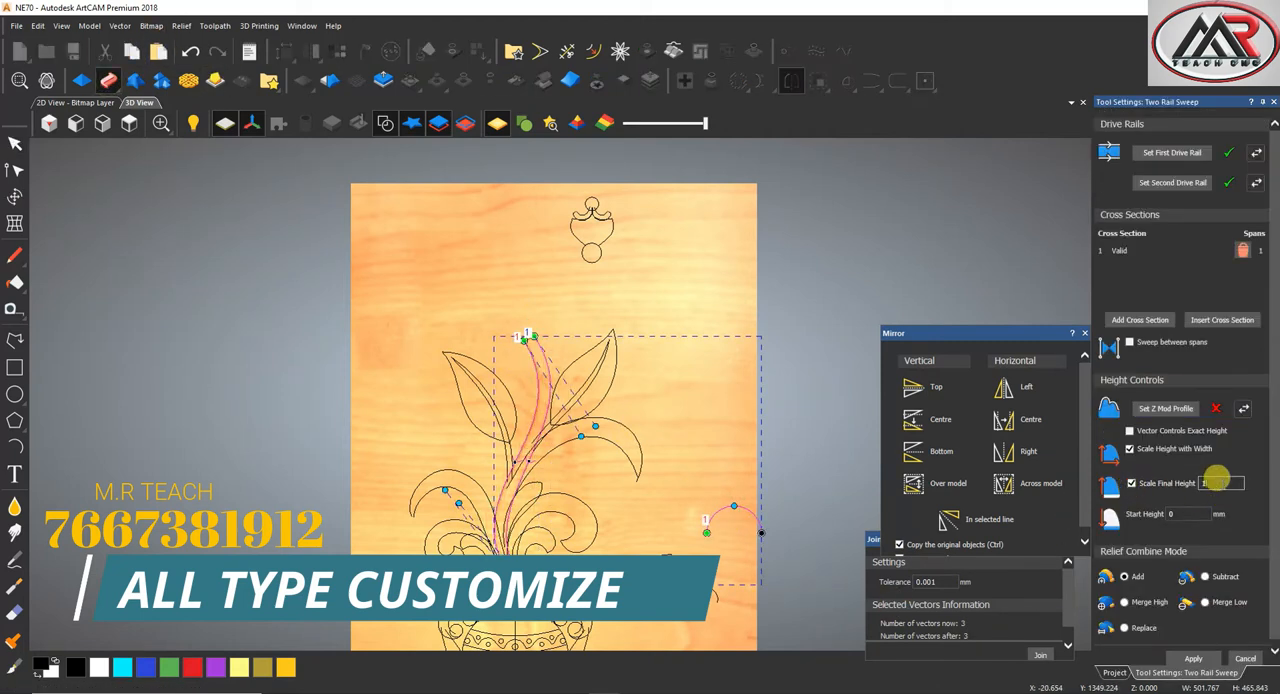
pyautogui.click(1172, 512)
pyautogui.write('4')
pyautogui.scroll(2, 508, 515)
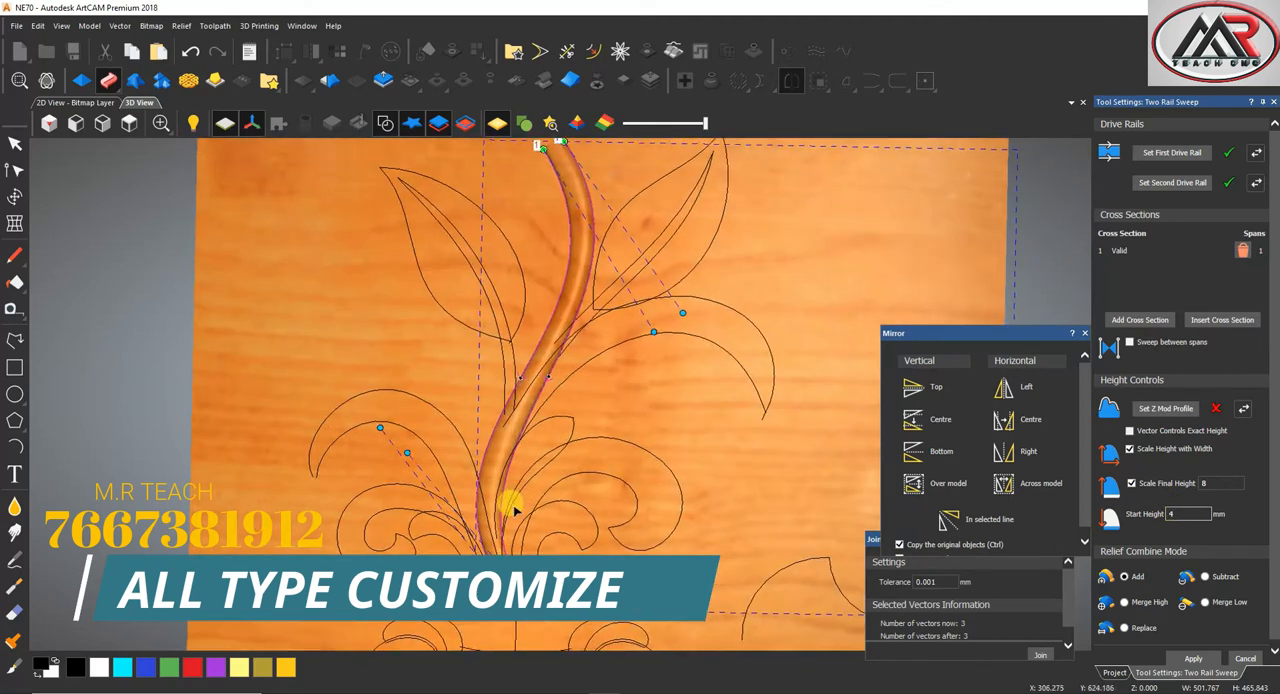
# Combine the main stem sweep using Merge High and apply it to the relief
pyautogui.scroll(-3, 508, 510)
pyautogui.scroll(3, 508, 363)
pyautogui.scroll(-3, 551, 443)
pyautogui.scroll(3, 580, 449)
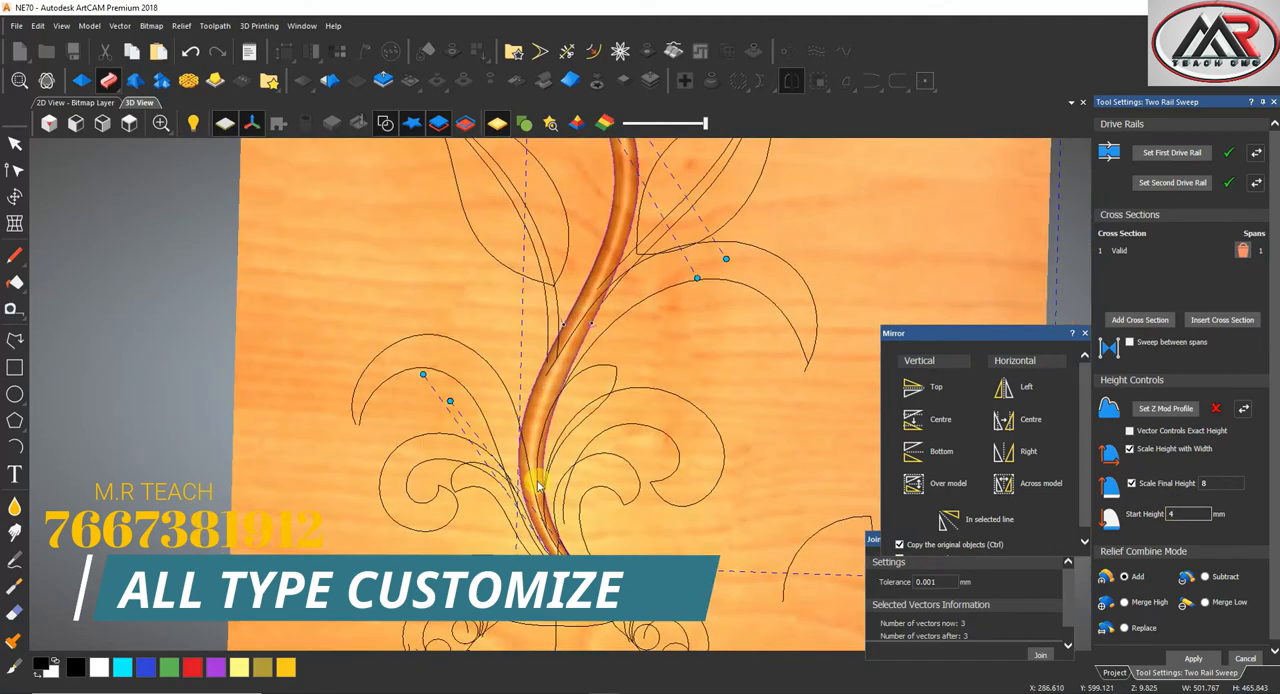
pyautogui.click(1125, 602)
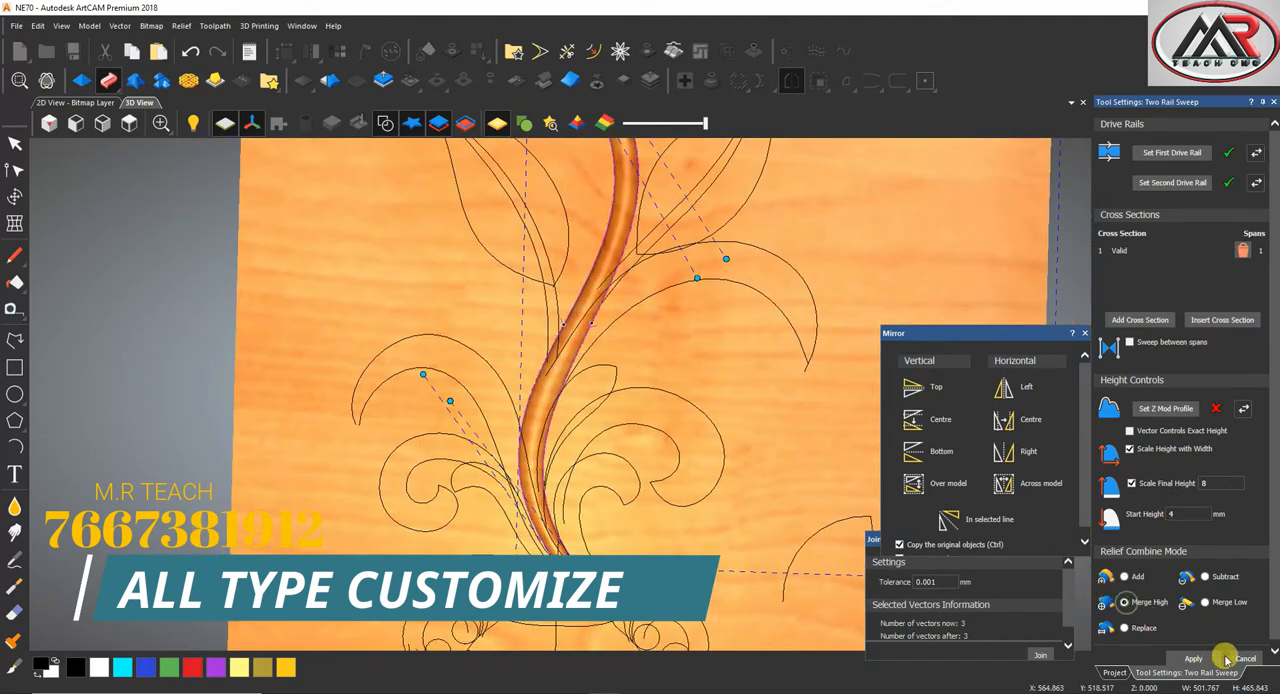
pyautogui.click(1193, 658)
# Set up a two-rail sweep for the small right curl with the peaked cross section, final height 8, start height 4 mm and Merge High
pyautogui.scroll(3, 605, 418)
pyautogui.click(566, 448)
pyautogui.click(578, 437)
pyautogui.keyDown('shift'); pyautogui.click(558, 462); pyautogui.keyUp('shift')
pyautogui.scroll(-1, 555, 474)
pyautogui.keyDown('shift'); pyautogui.click(730, 475); pyautogui.keyUp('shift')
pyautogui.click(108, 80)
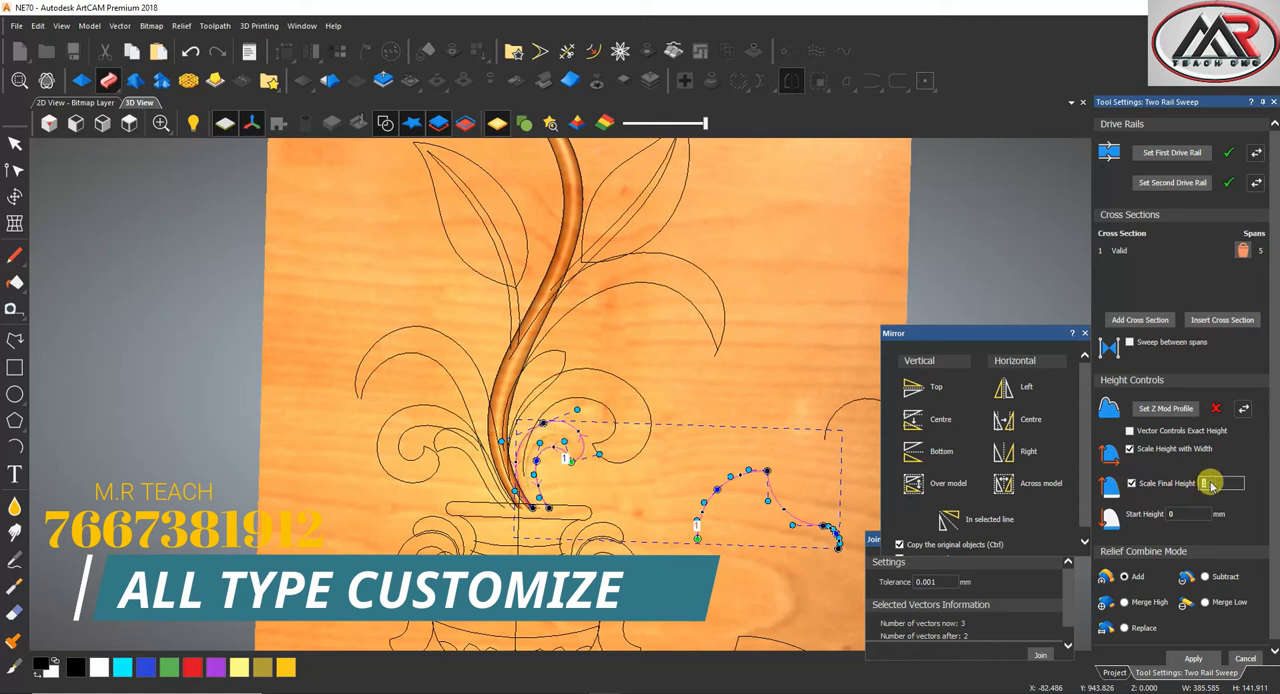
pyautogui.write('8')
pyautogui.write('4')
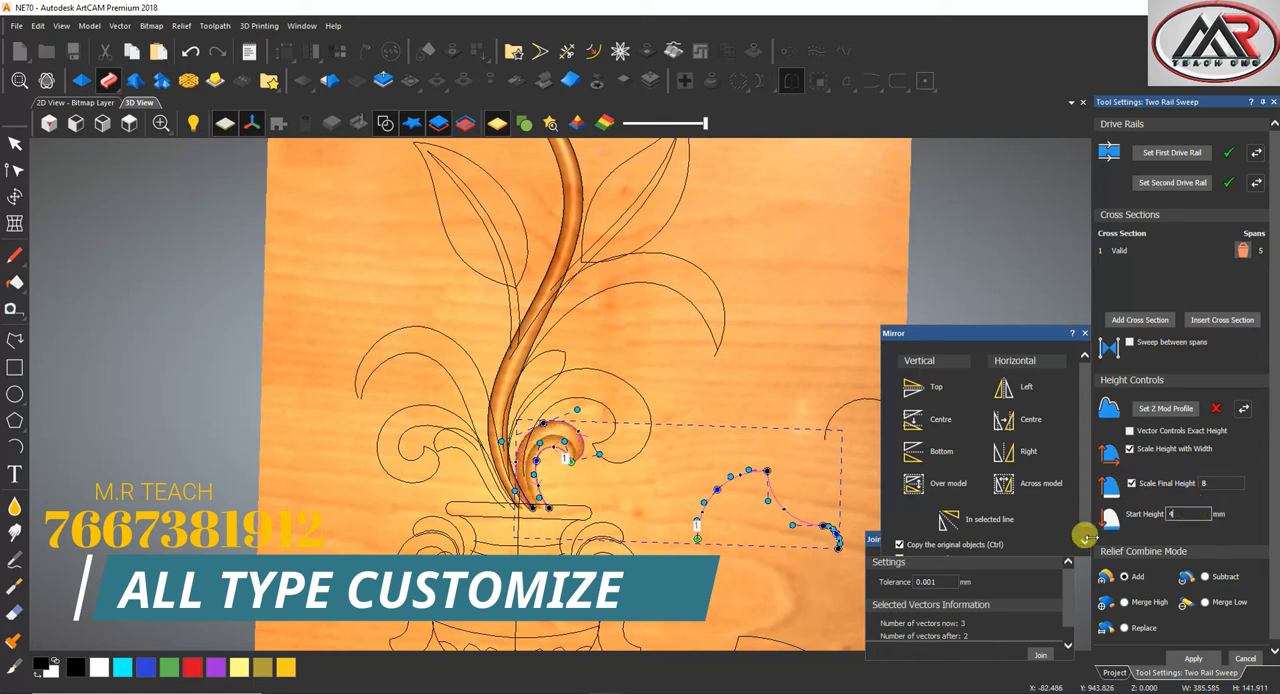
pyautogui.click(1124, 603)
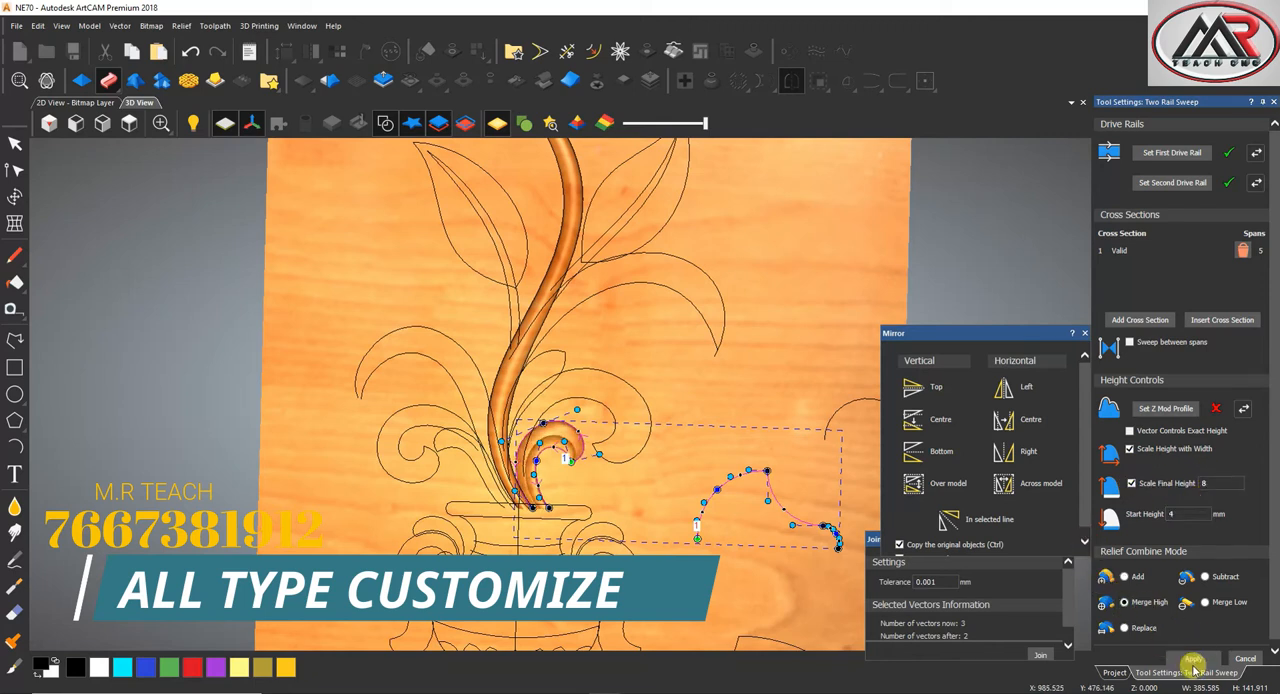
# Sweep the larger right-hand scroll leaf between its two edge curves and apply it to the relief
pyautogui.click(609, 400)
pyautogui.click(1178, 155)
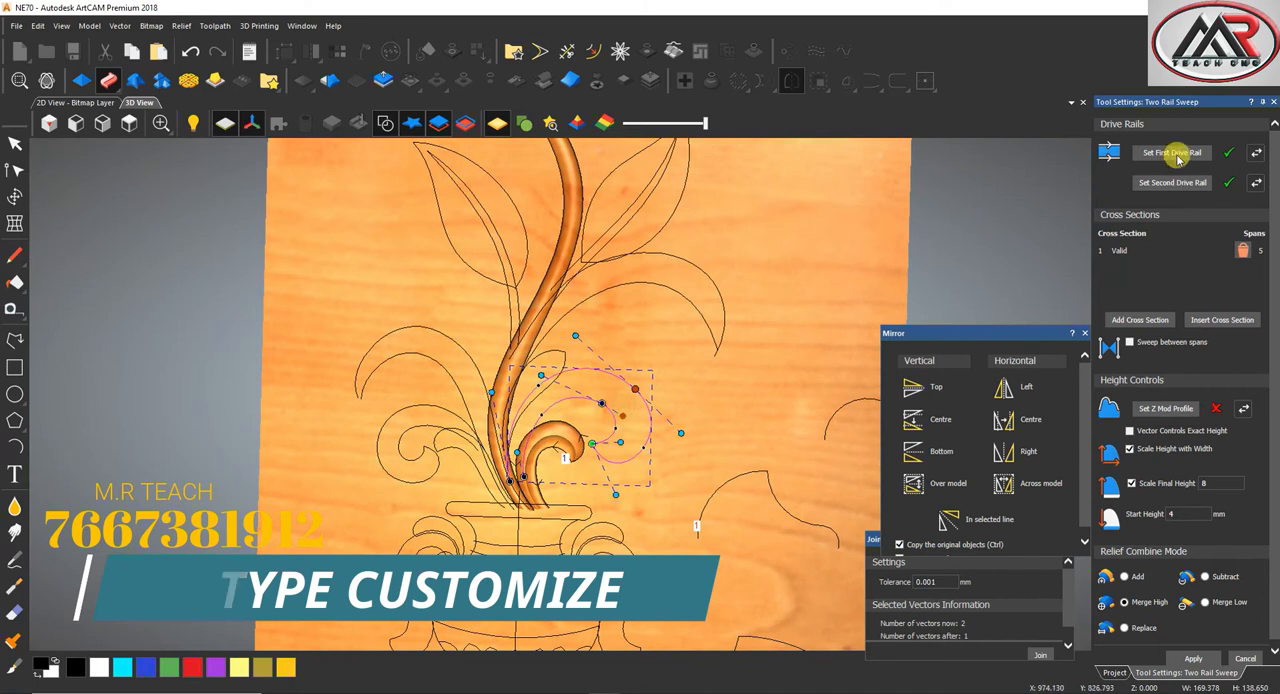
pyautogui.scroll(2, 586, 449)
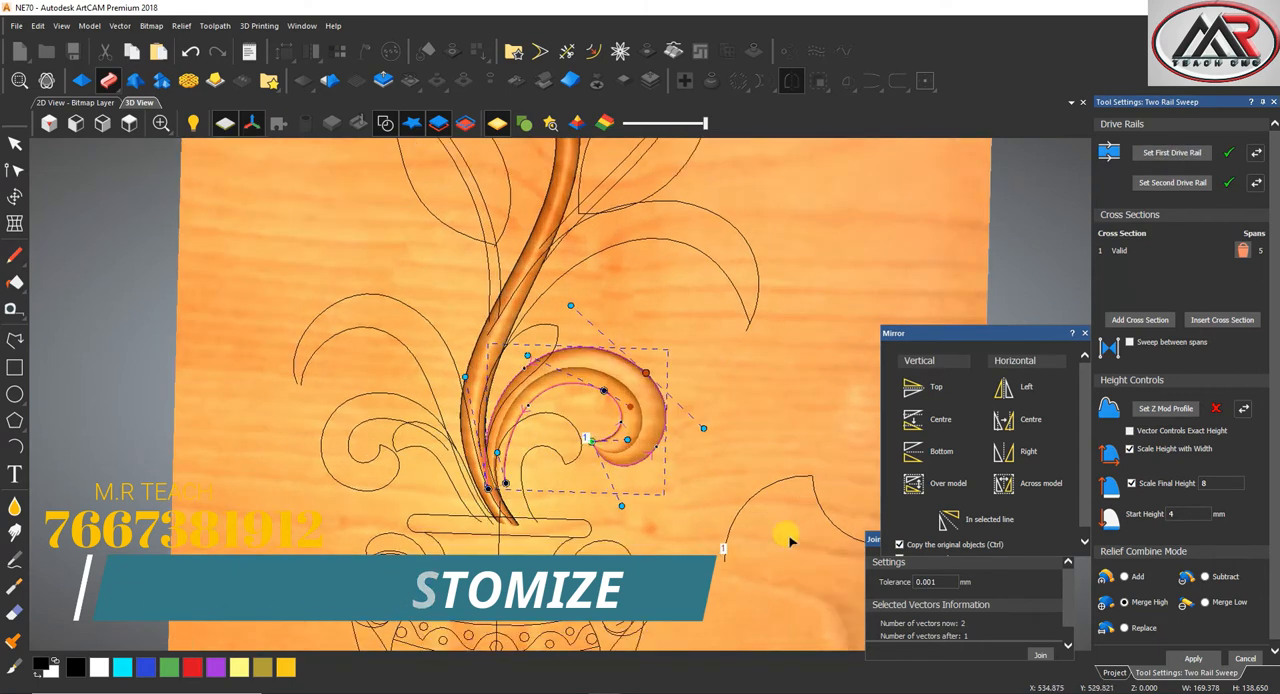
pyautogui.click(1187, 658)
# Sweep the small curl beneath the larger right scroll using its outer and inner curves as drive rails, and apply it
pyautogui.scroll(2, 587, 443)
pyautogui.click(566, 412)
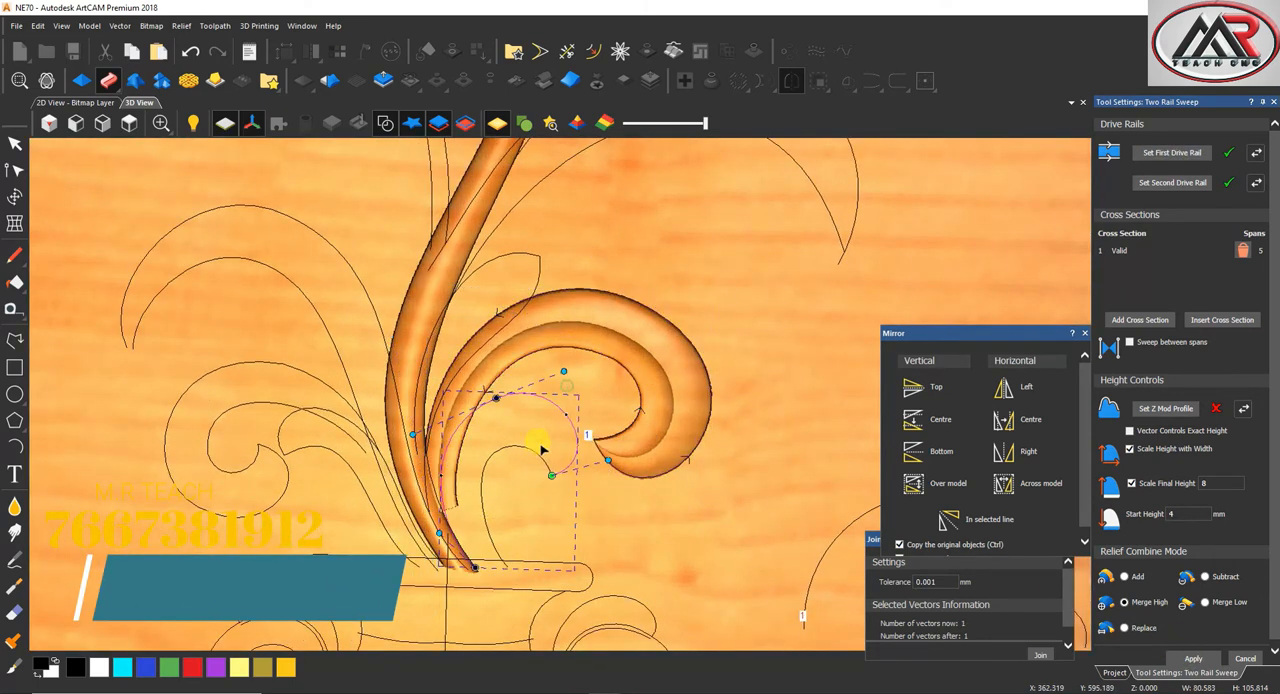
pyautogui.click(1160, 152)
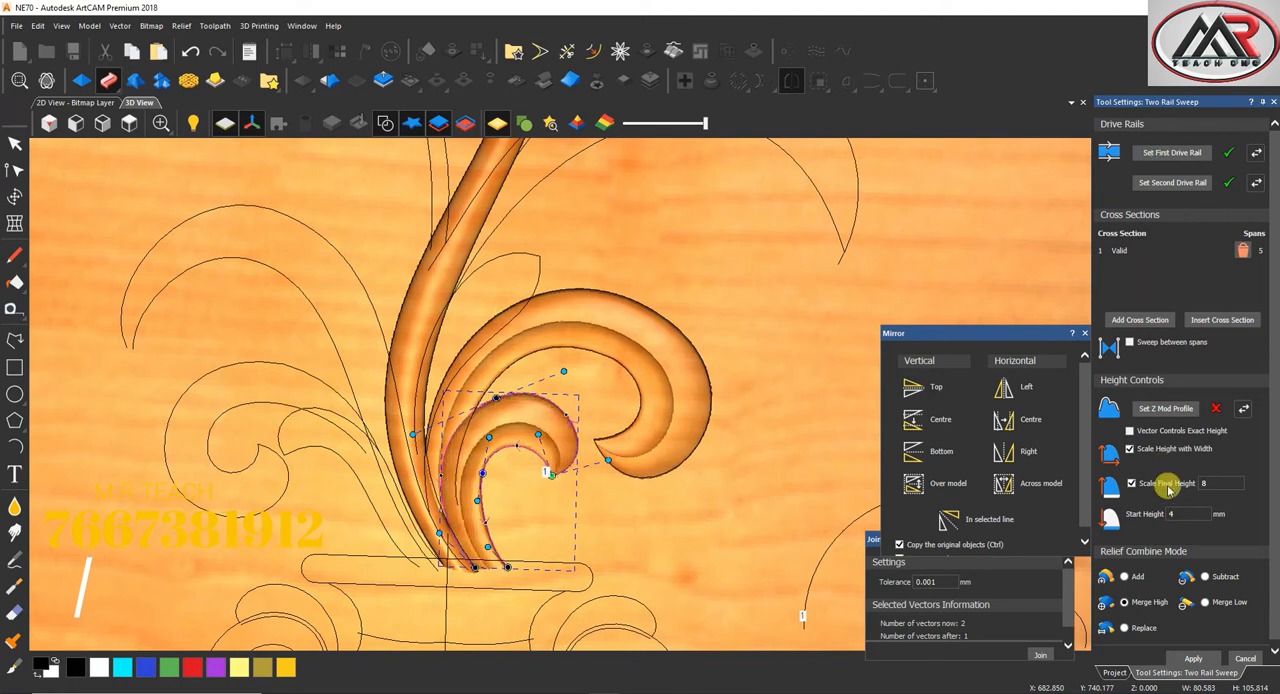
pyautogui.click(1193, 660)
# Sweep the upper left arching leaf between its two curves and apply it to the relief
pyautogui.scroll(-2, 363, 406)
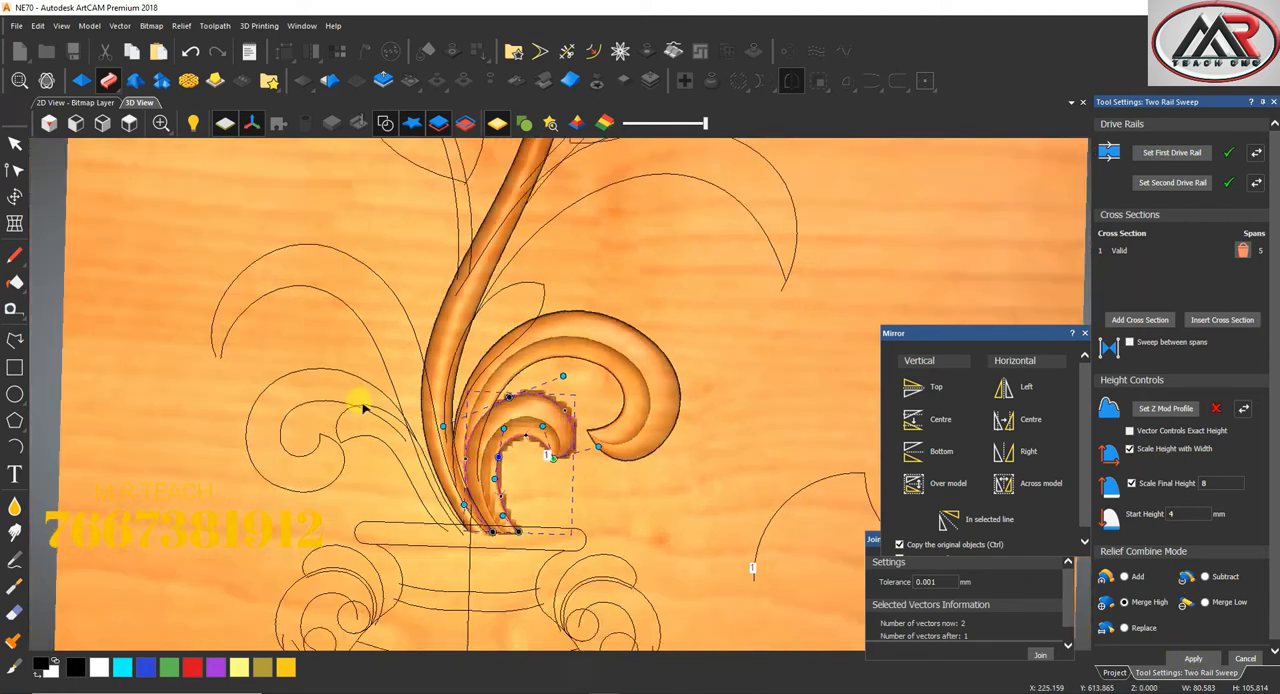
pyautogui.scroll(2, 394, 240)
pyautogui.click(371, 286)
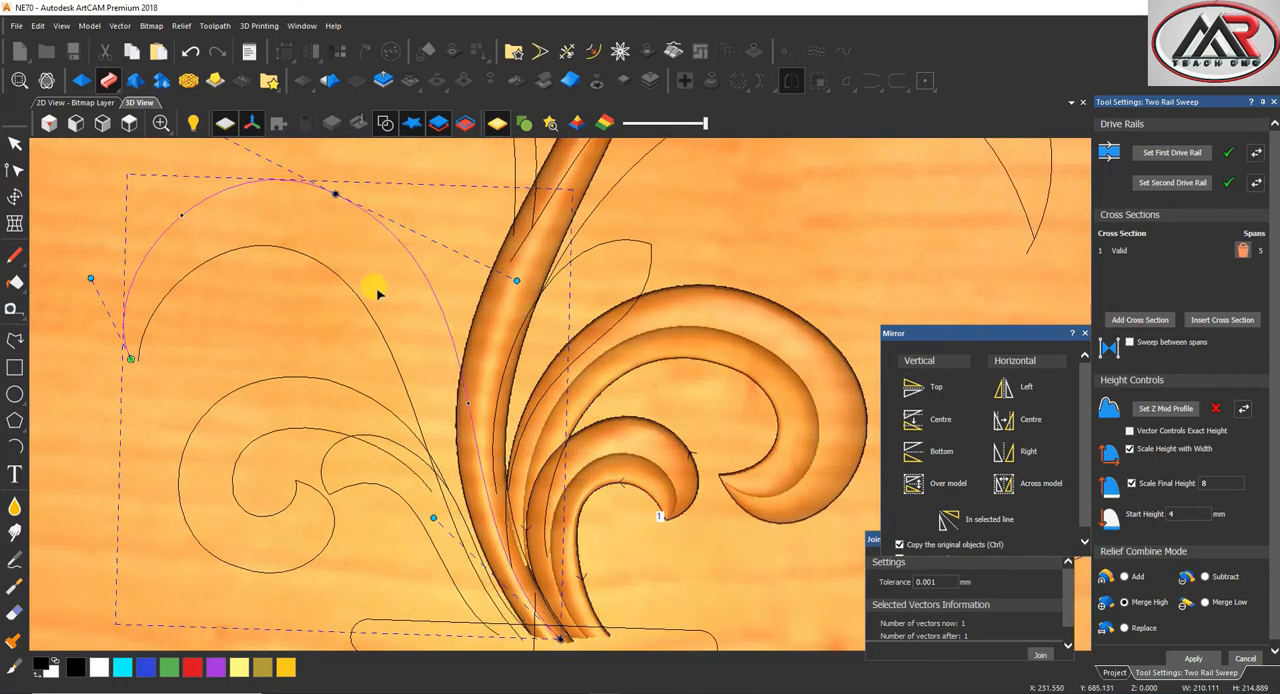
pyautogui.click(1178, 155)
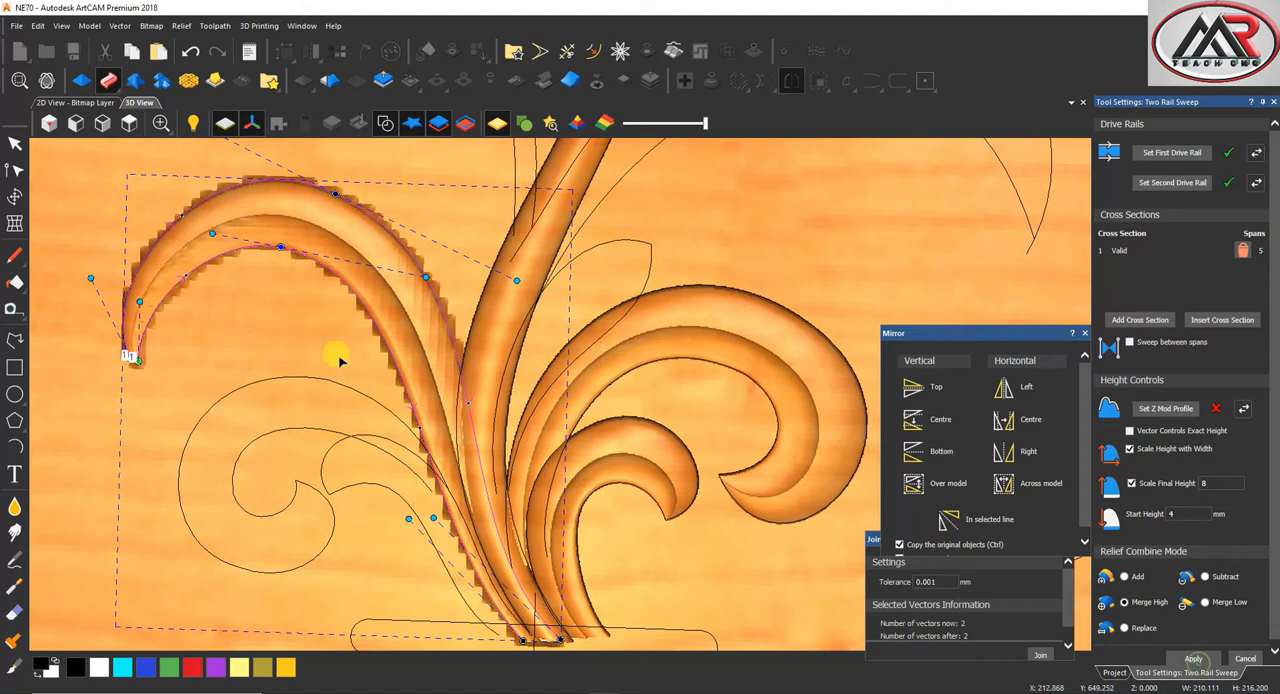
# Sweep the left spiral scroll below the arching leaf between its two curves and apply it
pyautogui.scroll(-2, 414, 414)
pyautogui.scroll(2, 434, 394)
pyautogui.click(402, 410)
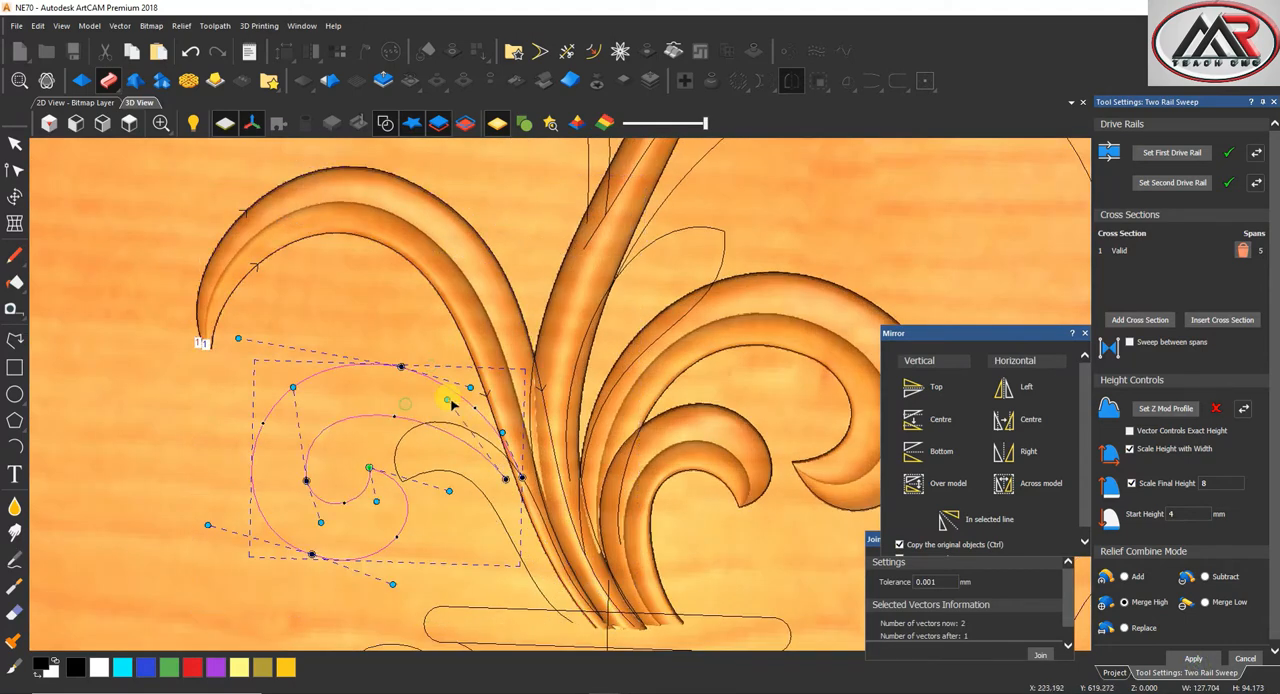
pyautogui.click(1178, 153)
pyautogui.scroll(-2, 366, 463)
pyautogui.scroll(3, 457, 466)
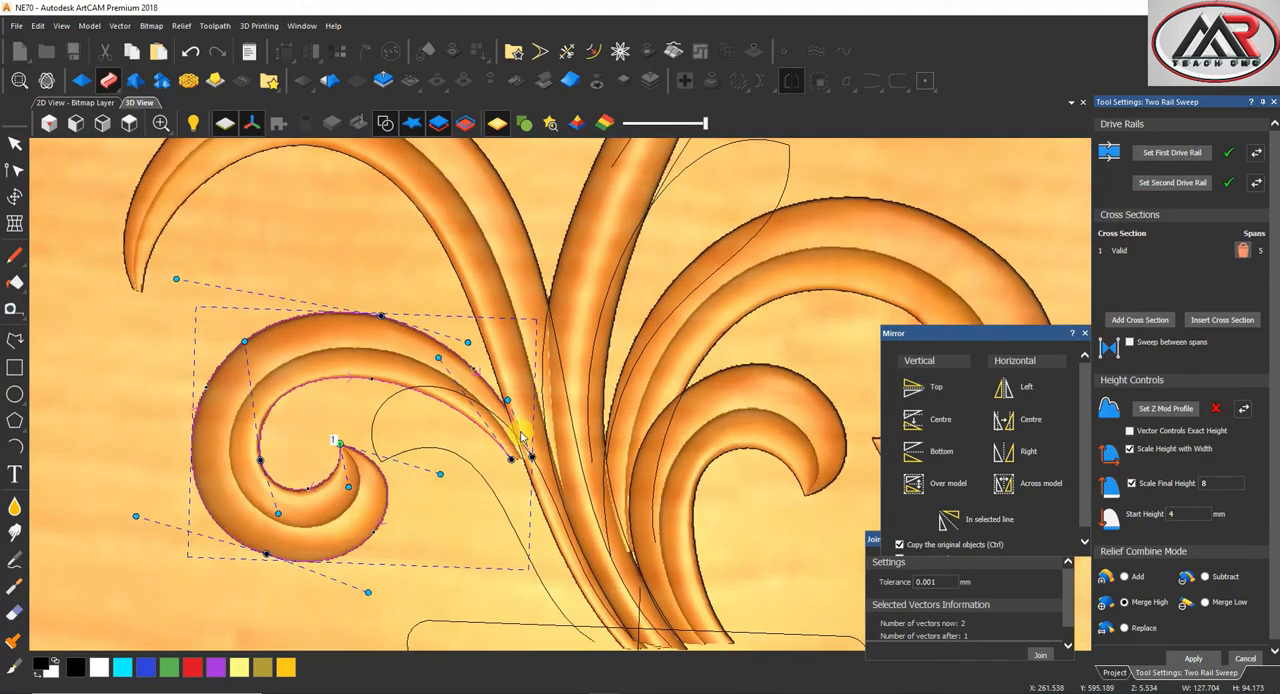
pyautogui.click(1193, 659)
# Sweep the small leaf nested inside the left spiral scroll between its two curves and apply it
pyautogui.scroll(3, 414, 363)
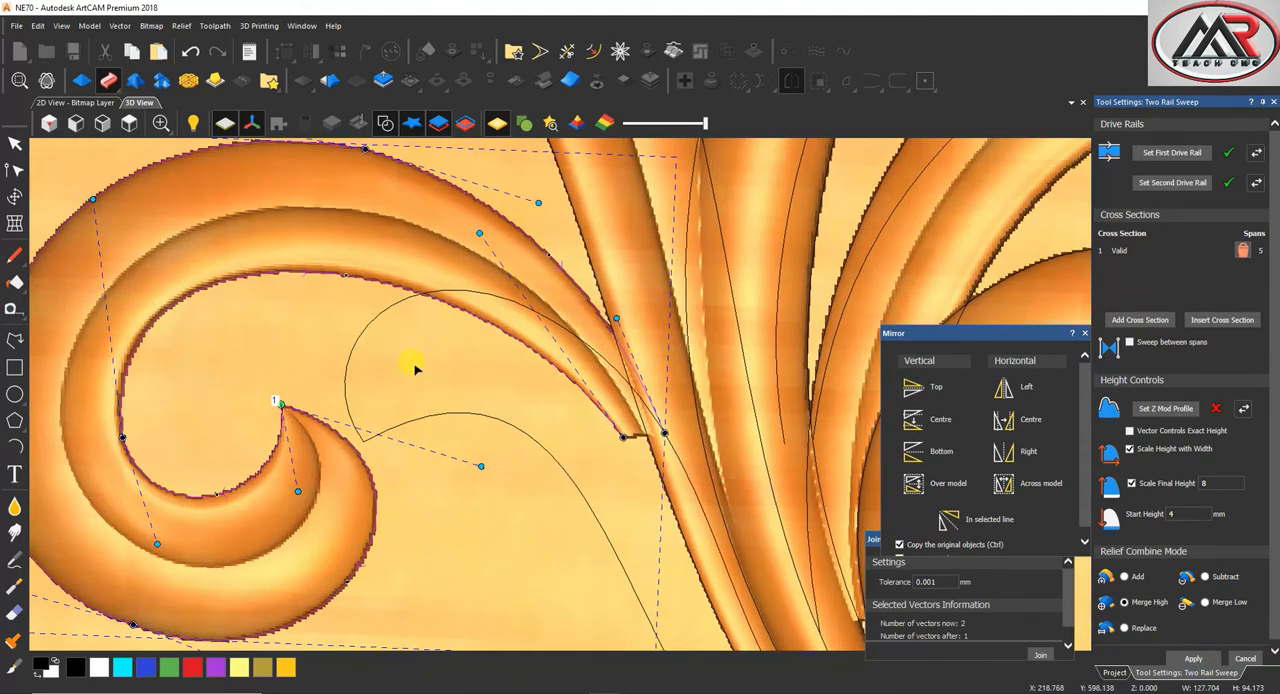
pyautogui.click(1169, 155)
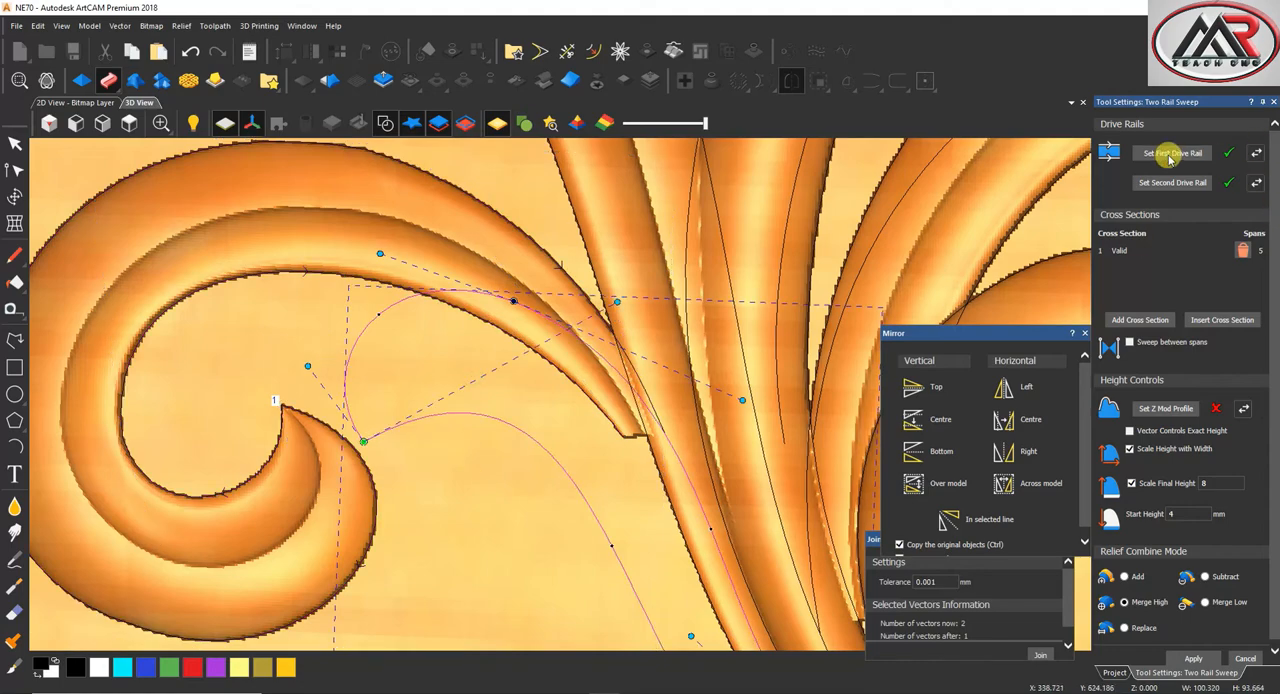
pyautogui.scroll(-4, 620, 430)
pyautogui.scroll(3, 616, 430)
pyautogui.scroll(3, 612, 368)
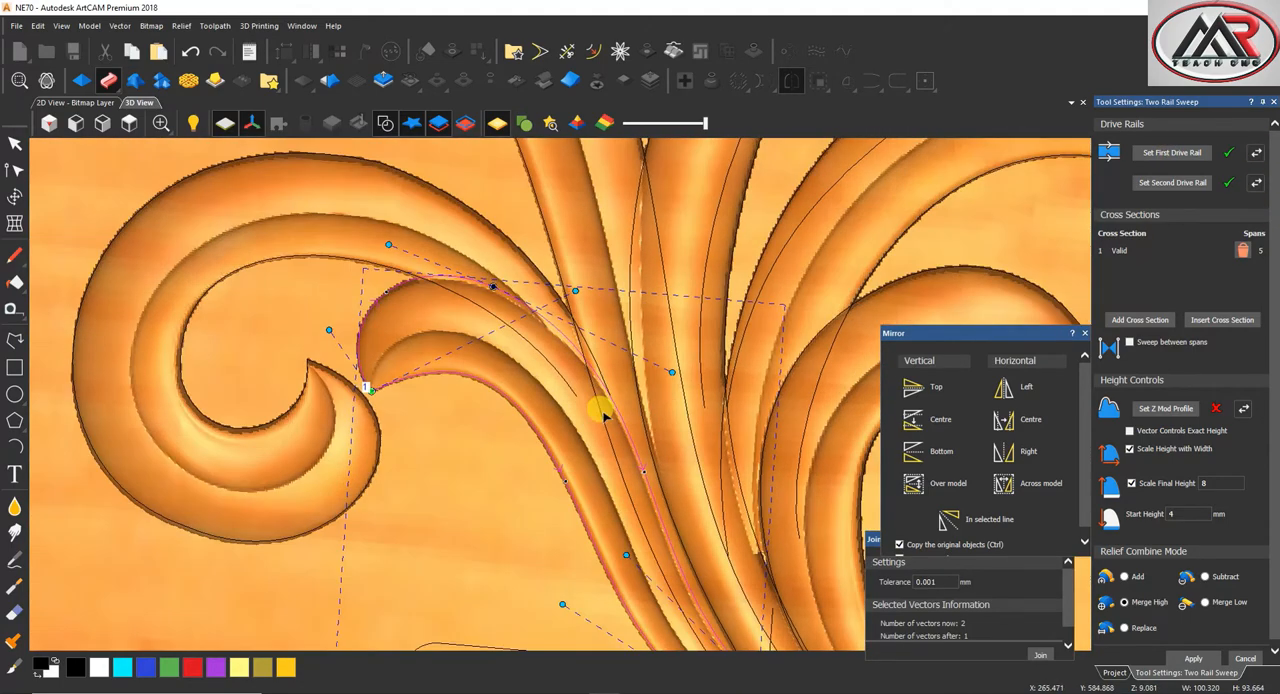
pyautogui.scroll(-2, 620, 374)
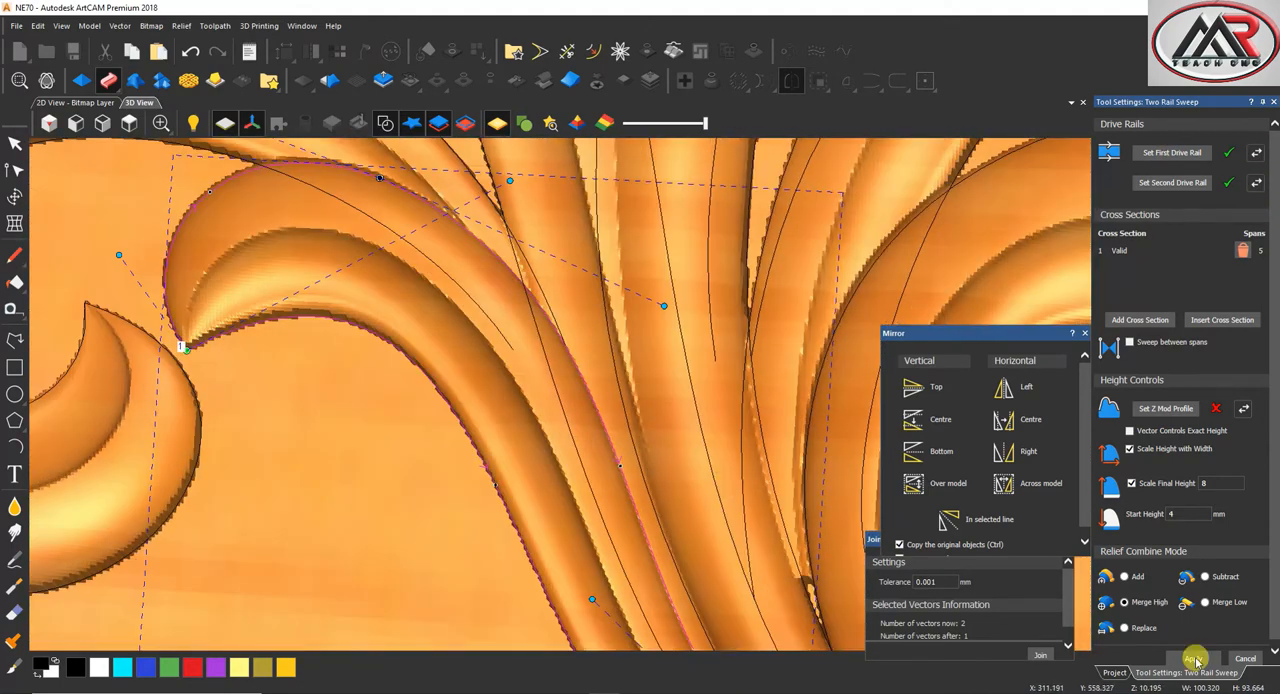
# Sweep the long arching leaf branching off the stem's right side between its two curves and apply it
pyautogui.scroll(-5, 400, 292)
pyautogui.scroll(-3, 571, 249)
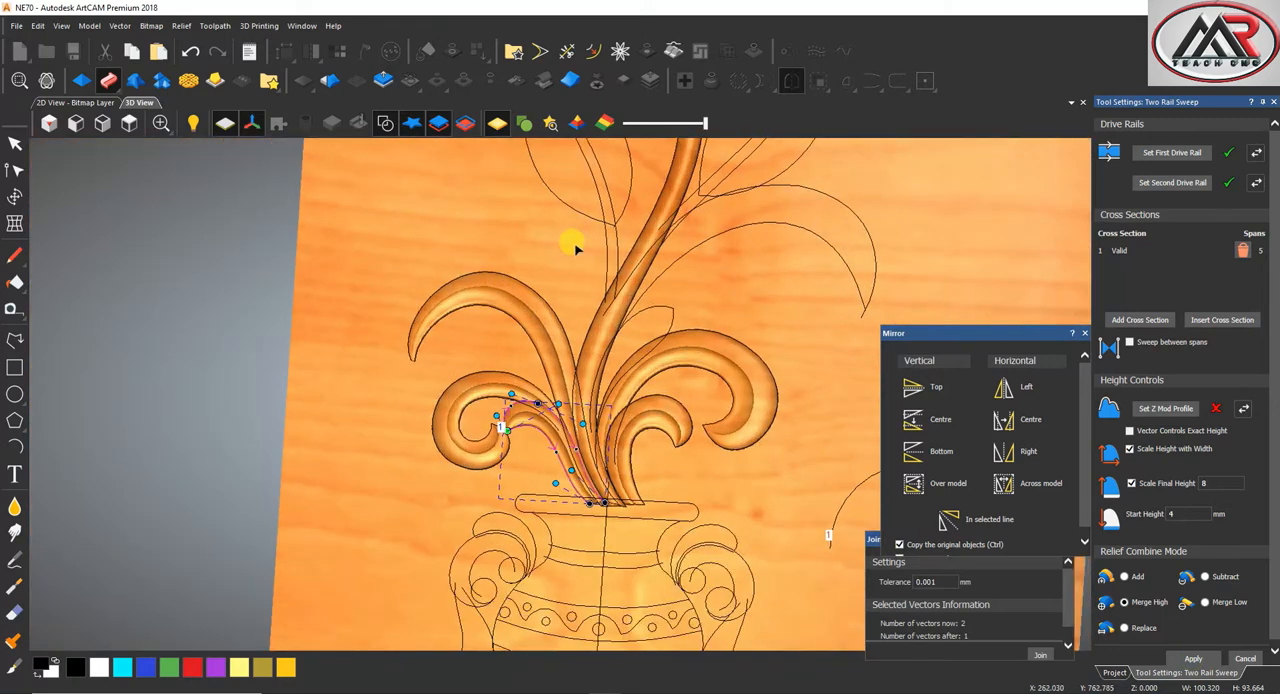
pyautogui.click(649, 335)
pyautogui.click(1157, 150)
pyautogui.scroll(4, 606, 346)
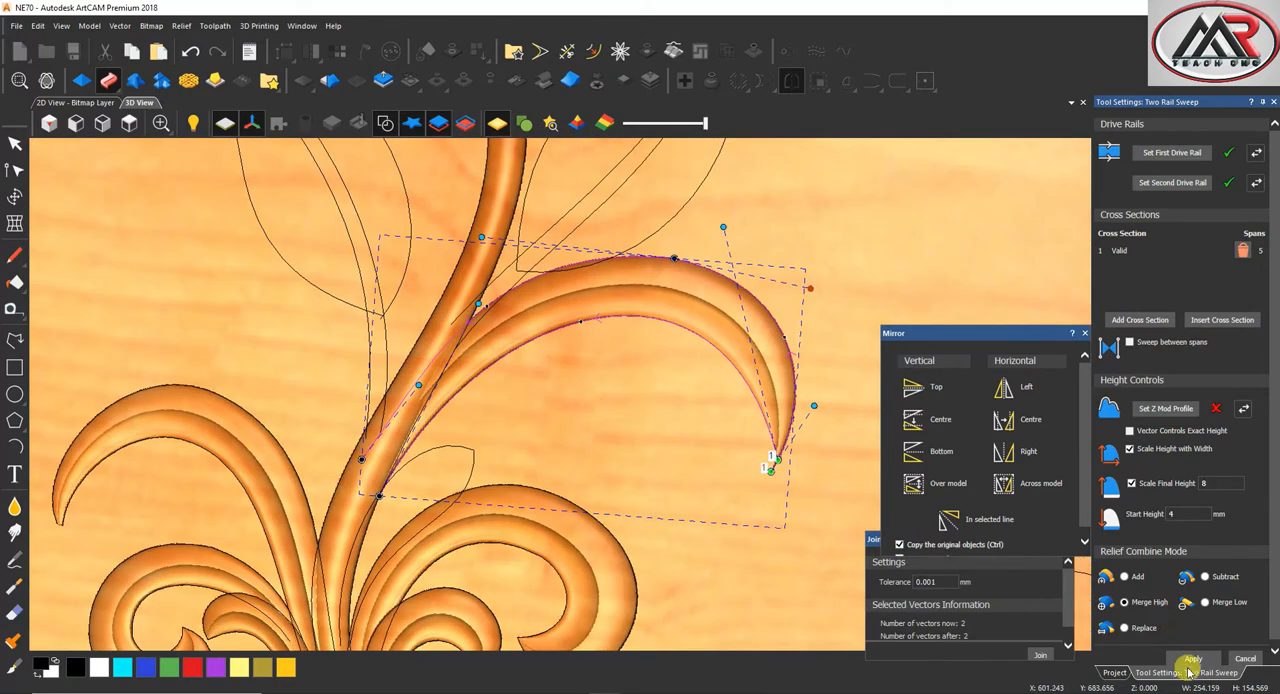
# Replace the sweep's peaked cross section with the plain arc
pyautogui.scroll(-4, 414, 491)
pyautogui.scroll(3, 500, 443)
pyautogui.scroll(-3, 557, 314)
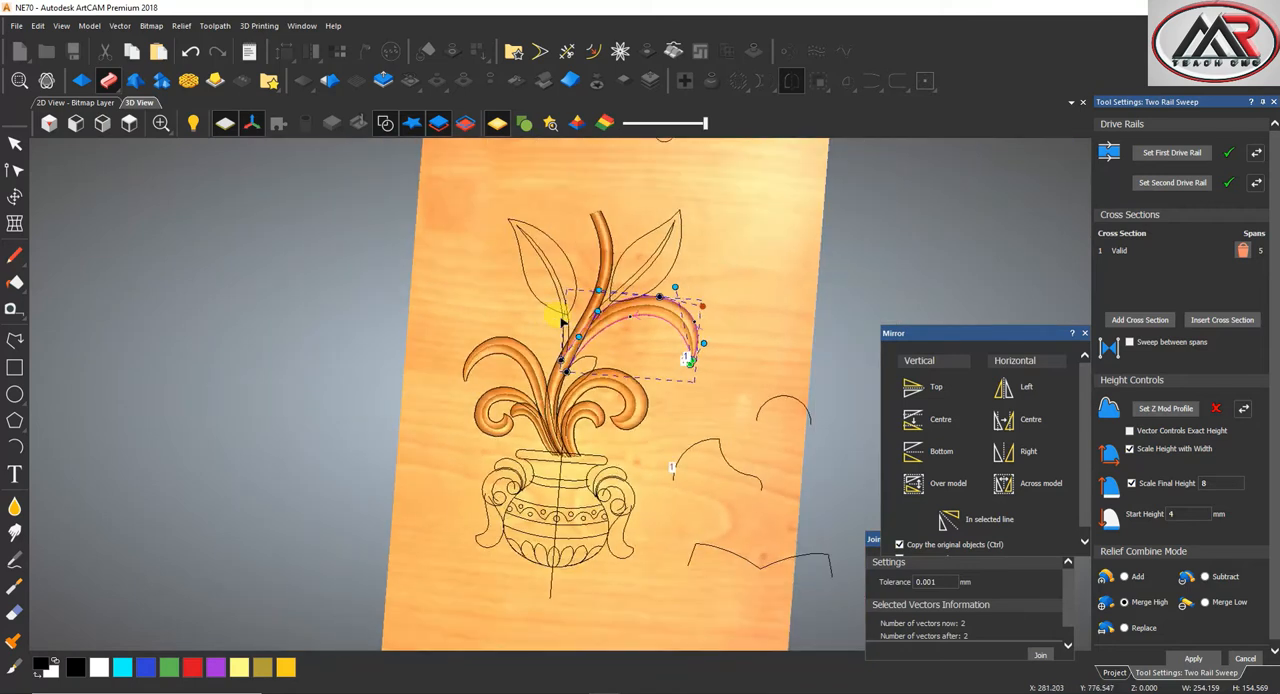
pyautogui.scroll(3, 620, 240)
pyautogui.click(129, 123)
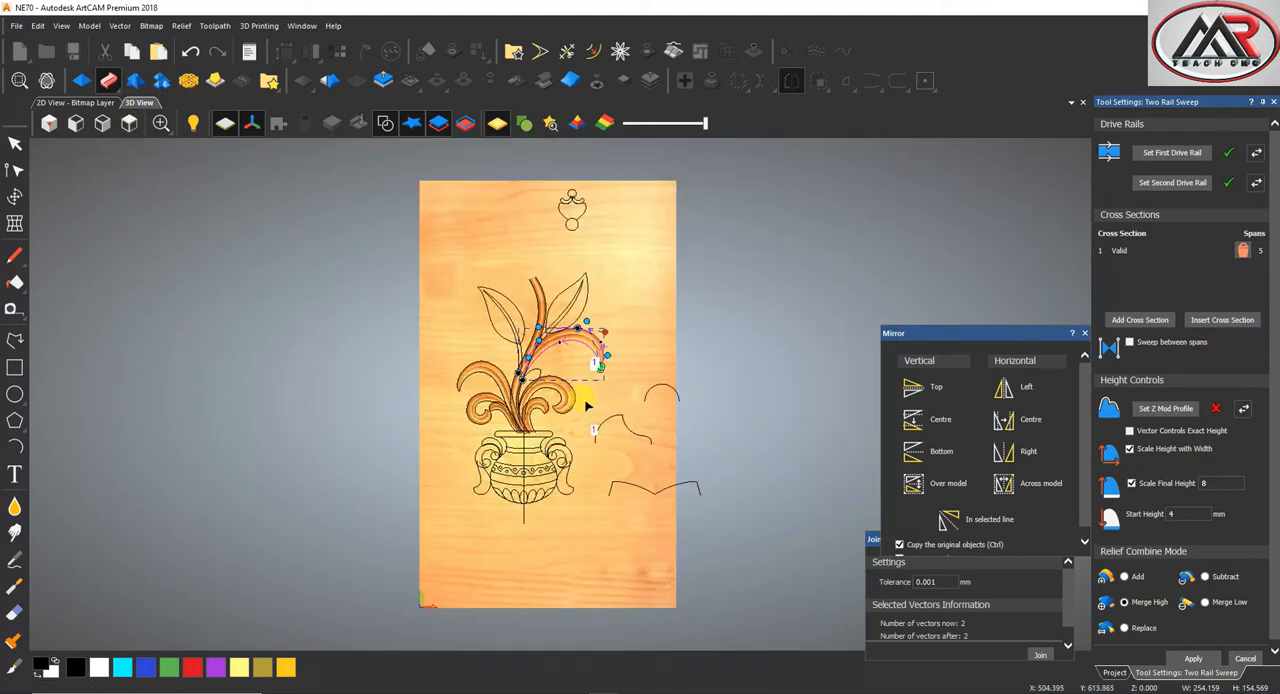
pyautogui.scroll(5, 586, 403)
pyautogui.scroll(-2, 529, 374)
pyautogui.scroll(4, 575, 362)
pyautogui.click(524, 388)
pyautogui.scroll(-4, 562, 400)
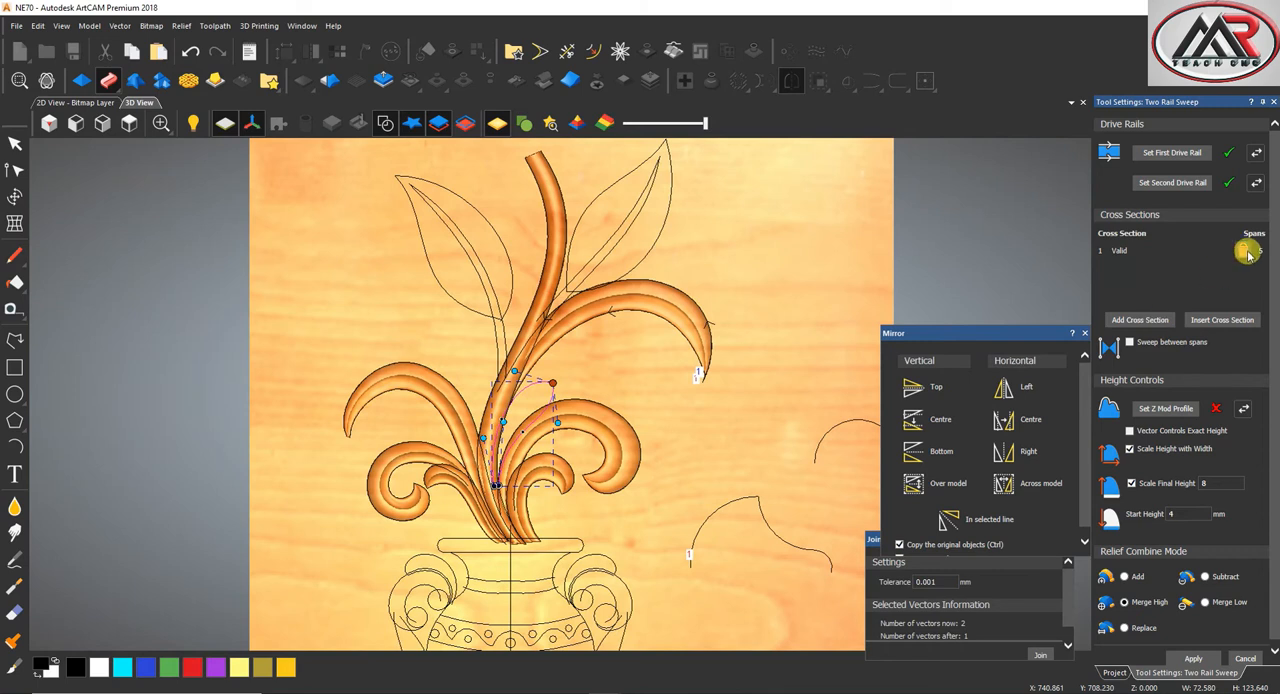
pyautogui.click(818, 451)
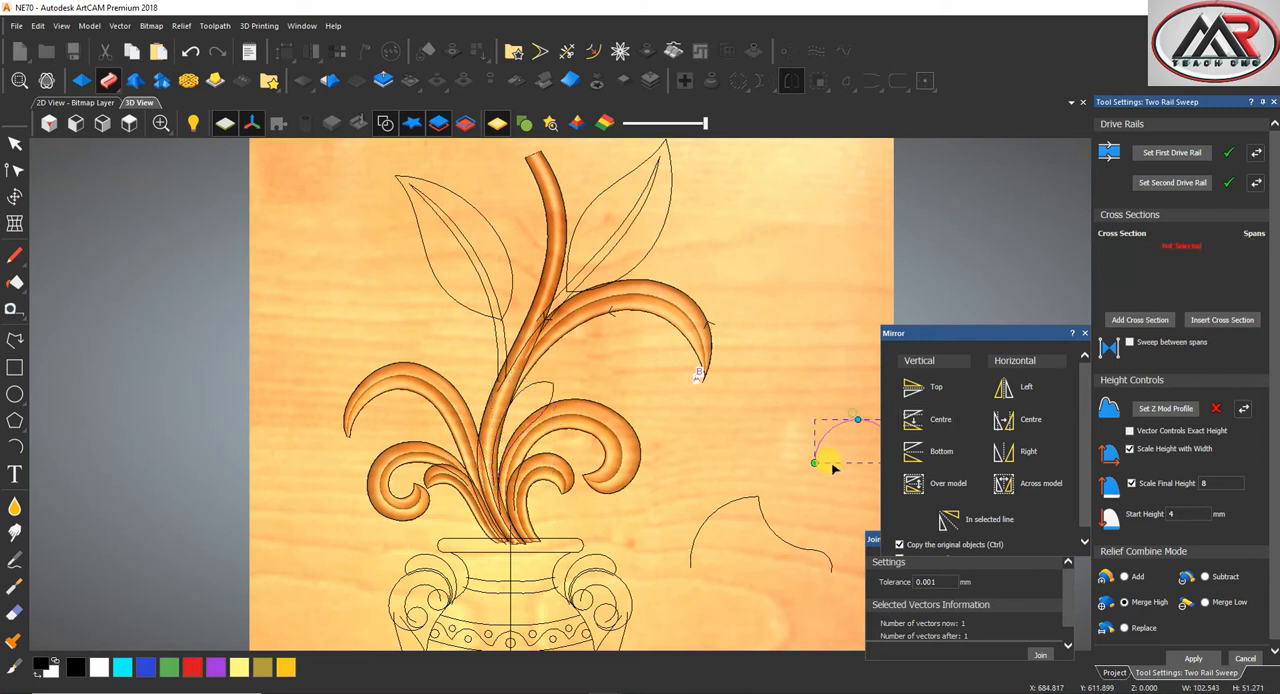
pyautogui.click(1140, 320)
# Sweep the small pointed leaf beside the stem between its two edges, apply it and close the sweep tool
pyautogui.scroll(3, 541, 372)
pyautogui.keyDown('shift'); pyautogui.click(562, 406); pyautogui.keyUp('shift')
pyautogui.scroll(4, 563, 386)
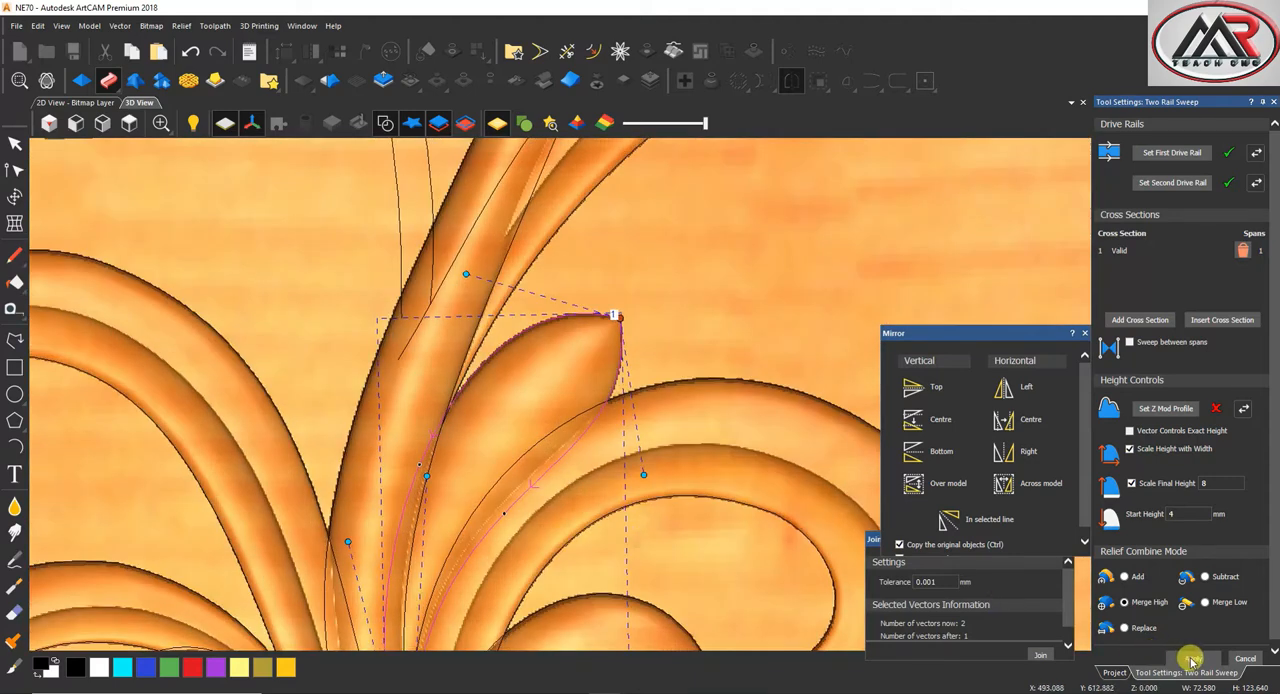
pyautogui.click(1242, 664)
# Start a two-rail sweep on the vase's left handle scroll using its outer and inner curves and the peaked cross section
pyautogui.click(130, 124)
pyautogui.scroll(-1, 519, 309)
pyautogui.scroll(3, 519, 309)
pyautogui.scroll(-2, 553, 400)
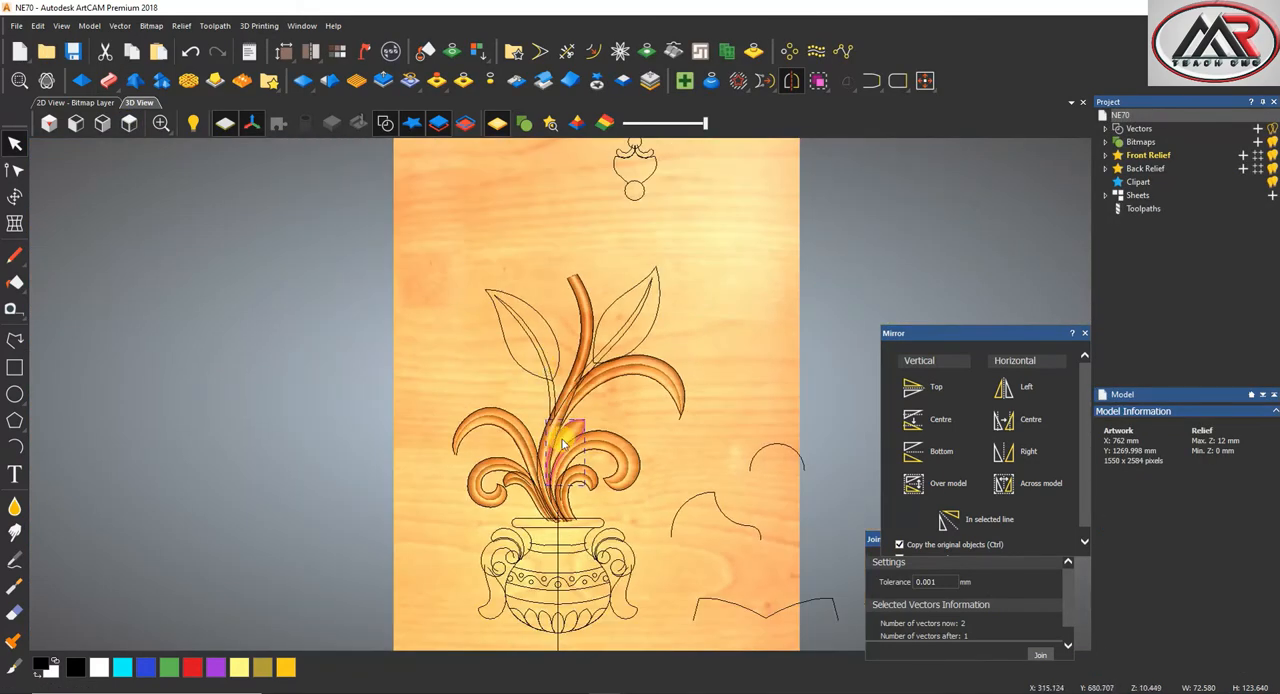
pyautogui.scroll(3, 631, 549)
pyautogui.click(643, 544)
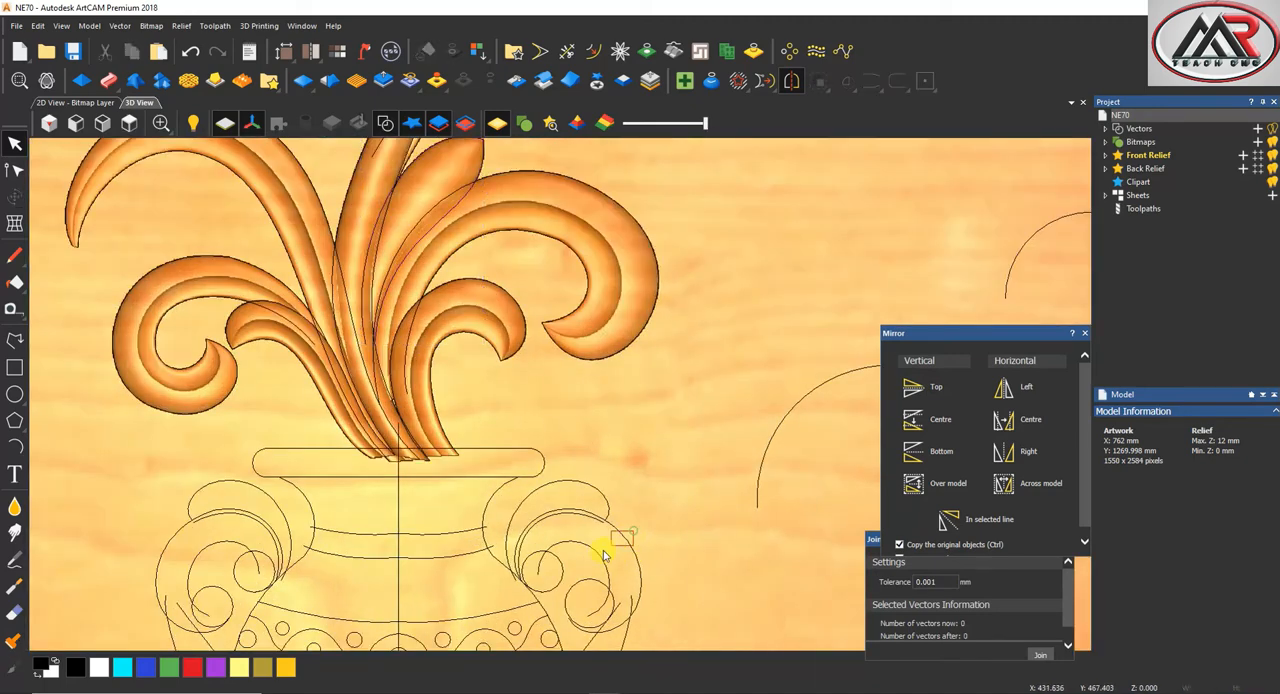
pyautogui.click(604, 554)
pyautogui.scroll(4, 186, 537)
pyautogui.click(370, 406)
pyautogui.scroll(-6, 520, 428)
pyautogui.scroll(3, 797, 331)
pyautogui.keyDown('shift'); pyautogui.click(757, 376); pyautogui.keyUp('shift')
pyautogui.click(90, 80)
pyautogui.scroll(3, 420, 457)
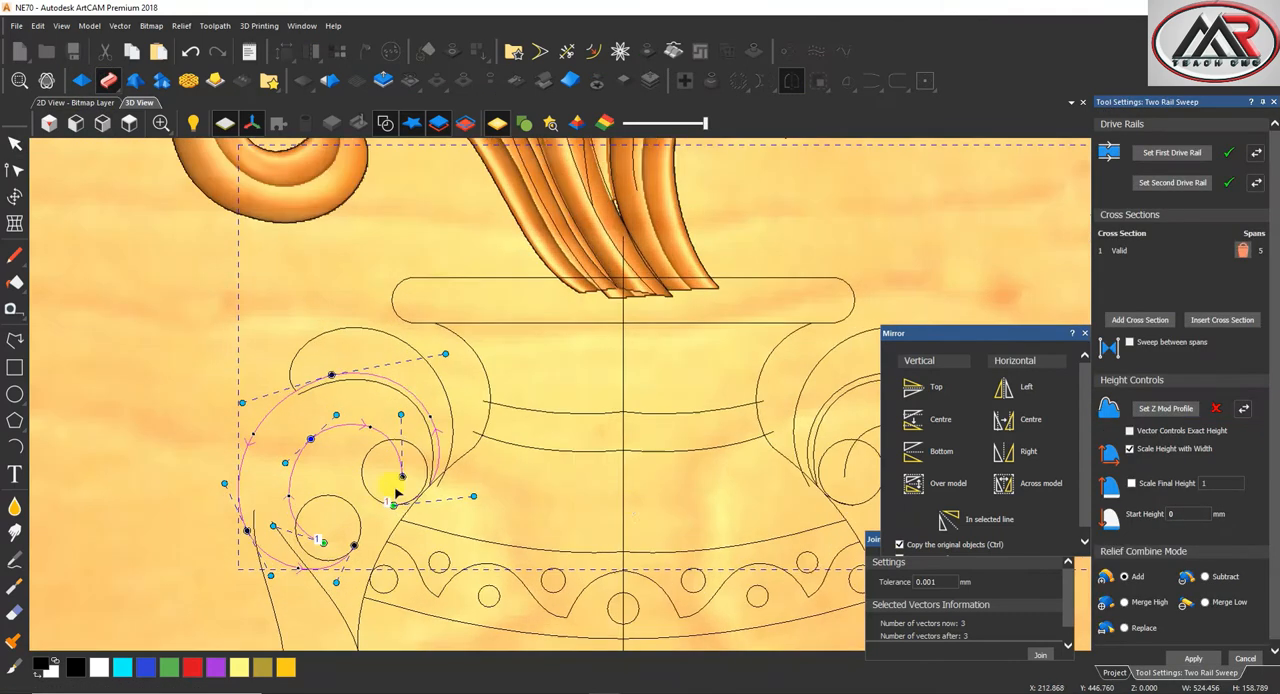
# Set the handle sweep's final height scale to 8 and start height to 4 mm, reverse the first drive rail and choose Merge High
pyautogui.click(1131, 483)
pyautogui.click(1222, 483)
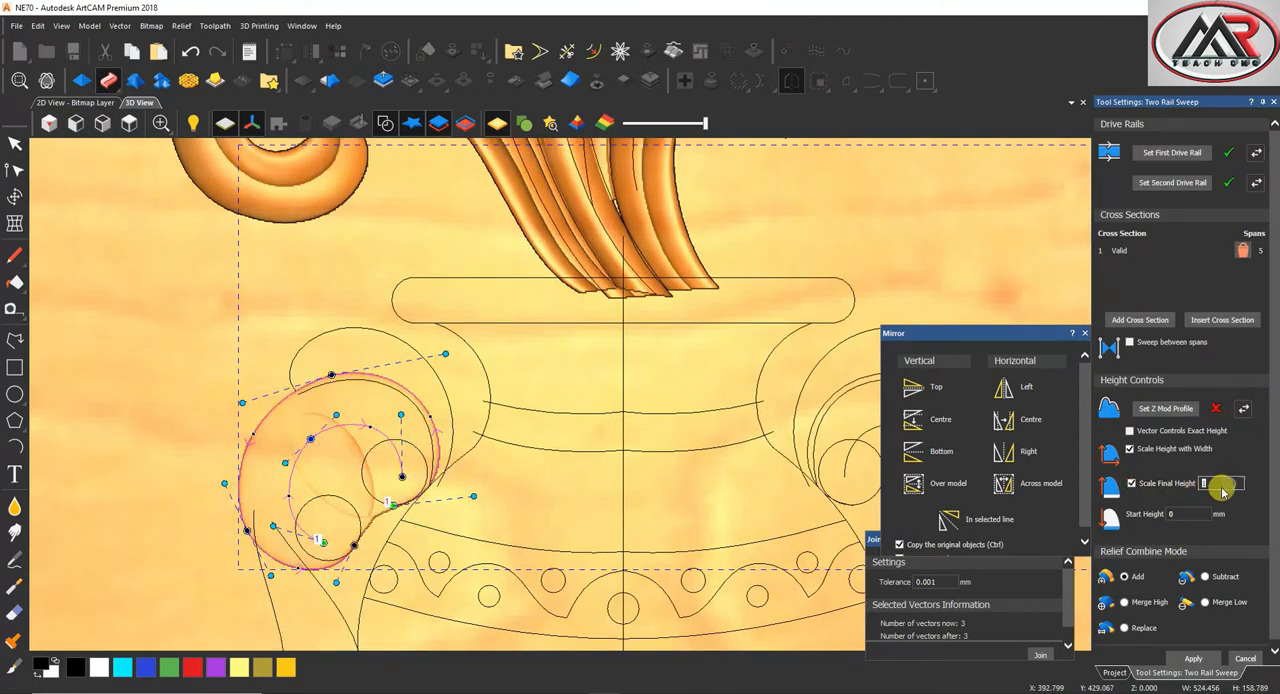
pyautogui.write('8')
pyautogui.click(1172, 513)
pyautogui.write('4')
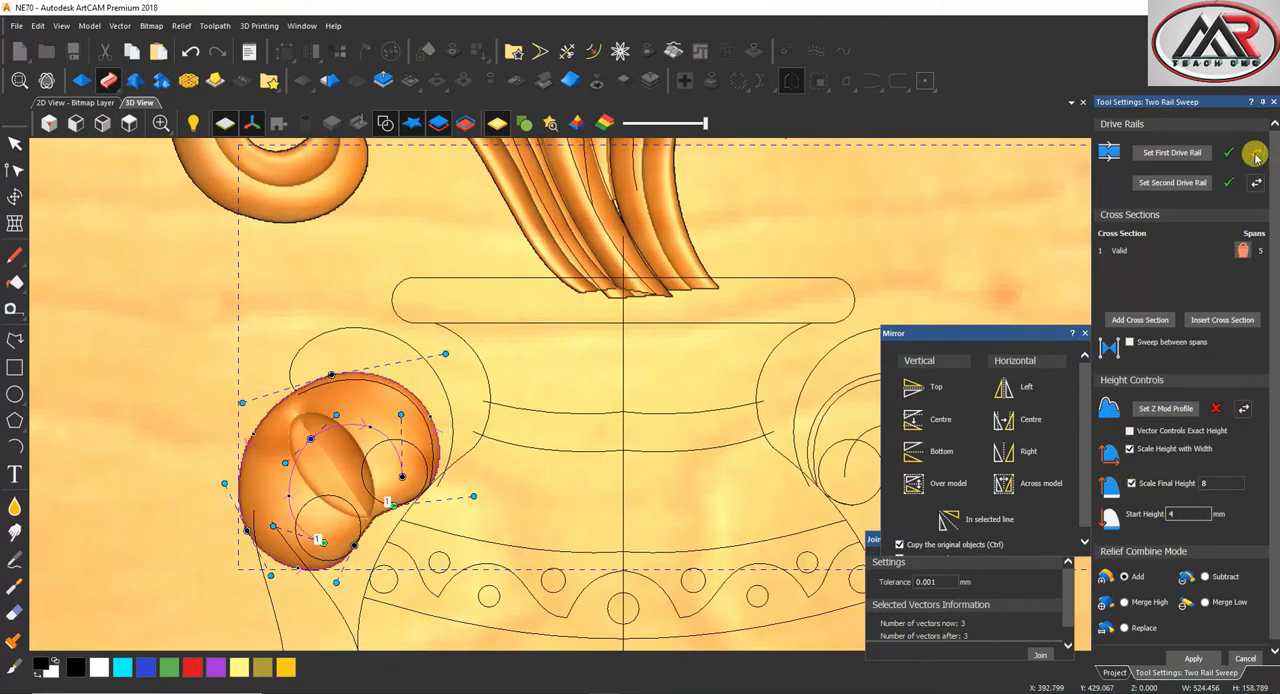
pyautogui.scroll(-3, 405, 484)
pyautogui.scroll(3, 410, 478)
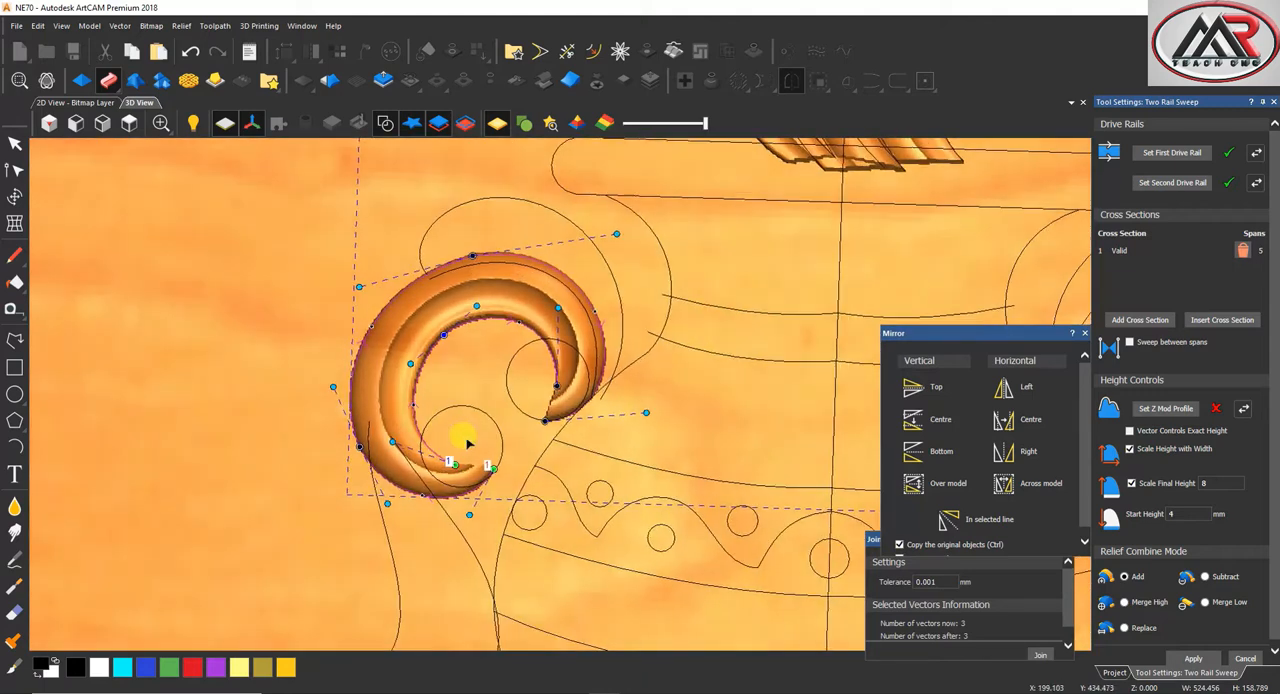
pyautogui.click(1124, 602)
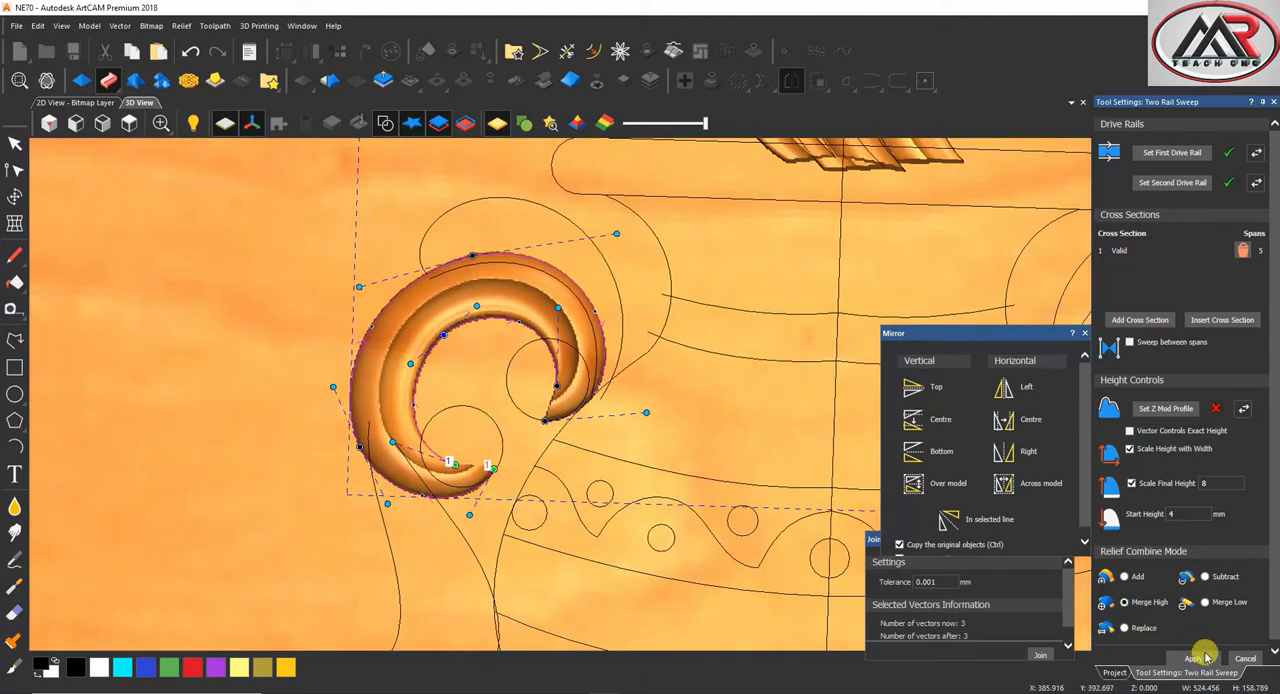
# Sweep the left handle's lower tail between its two side curves, keeping the same cross section and height settings
pyautogui.scroll(-3, 456, 598)
pyautogui.scroll(3, 508, 480)
pyautogui.click(429, 565)
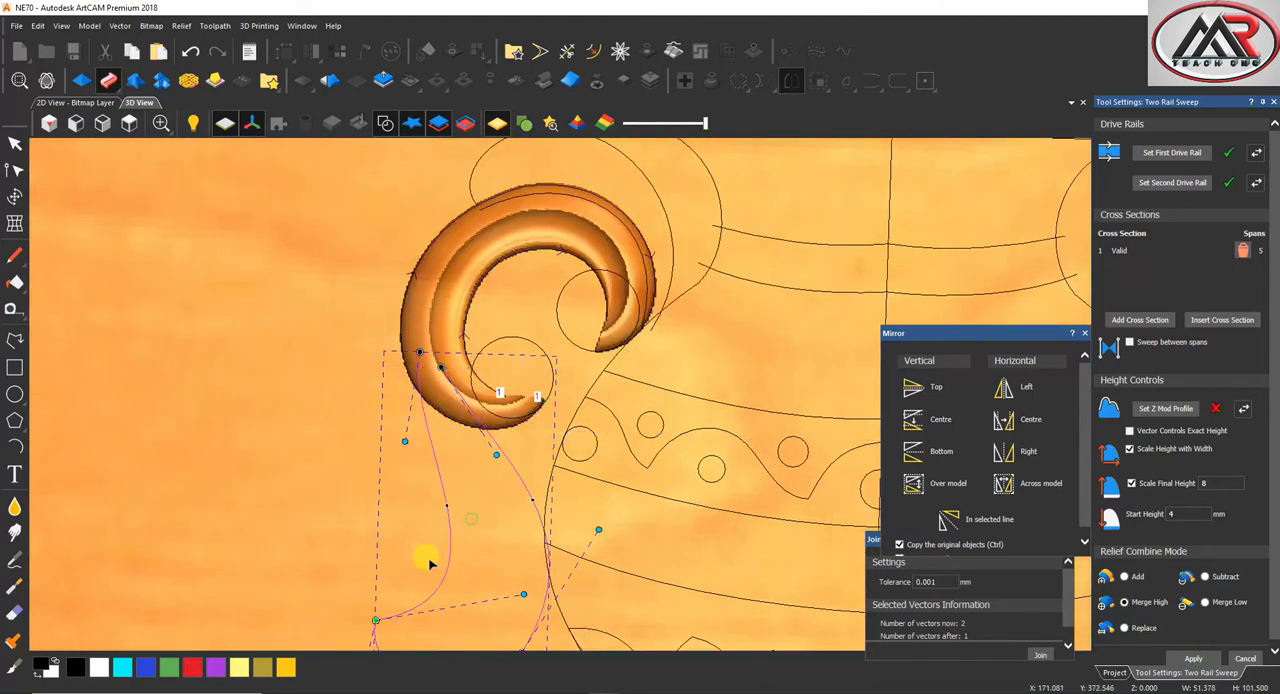
pyautogui.click(1166, 161)
pyautogui.scroll(-2, 517, 457)
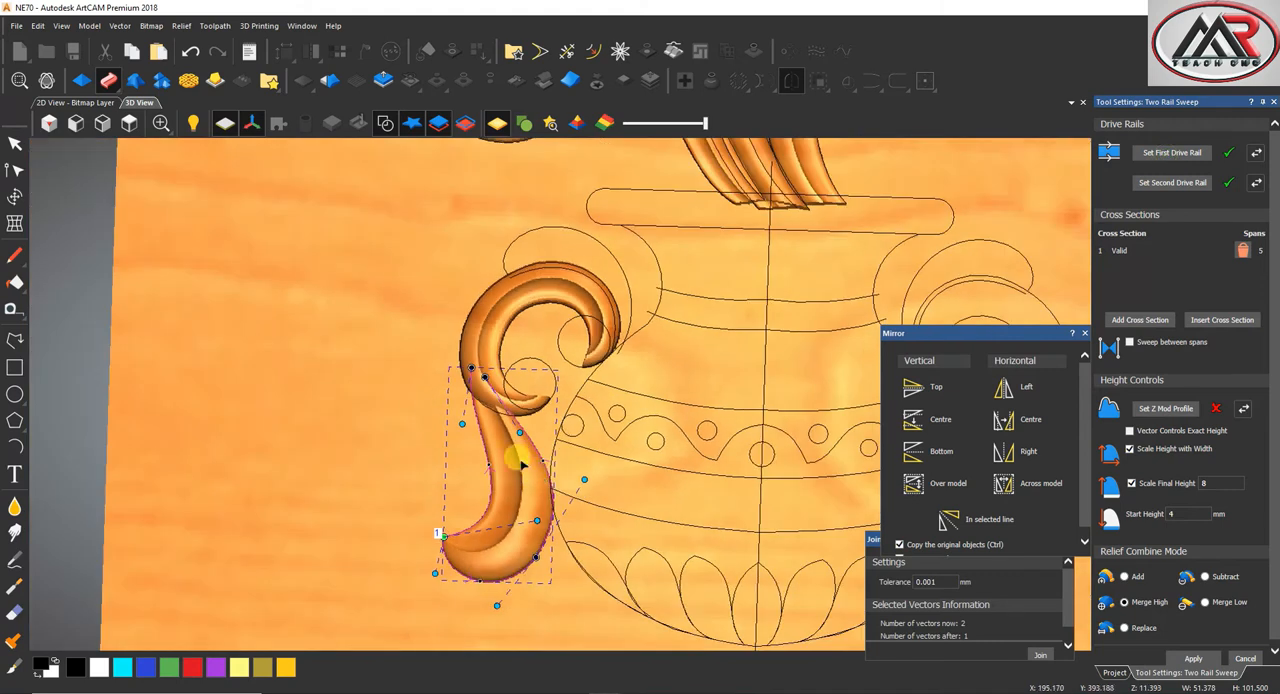
# Sweep the small leaf above the left handle scroll between its outer and inner curves and close the sweep tool
pyautogui.click(534, 249)
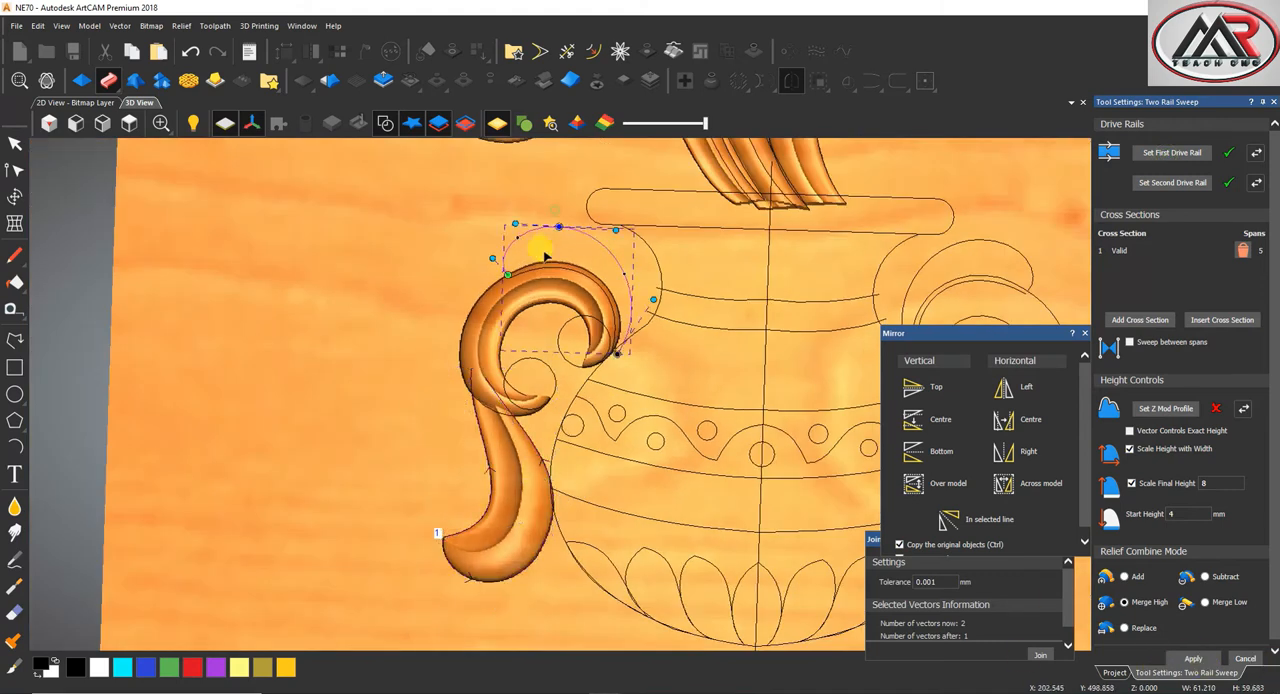
pyautogui.click(1172, 152)
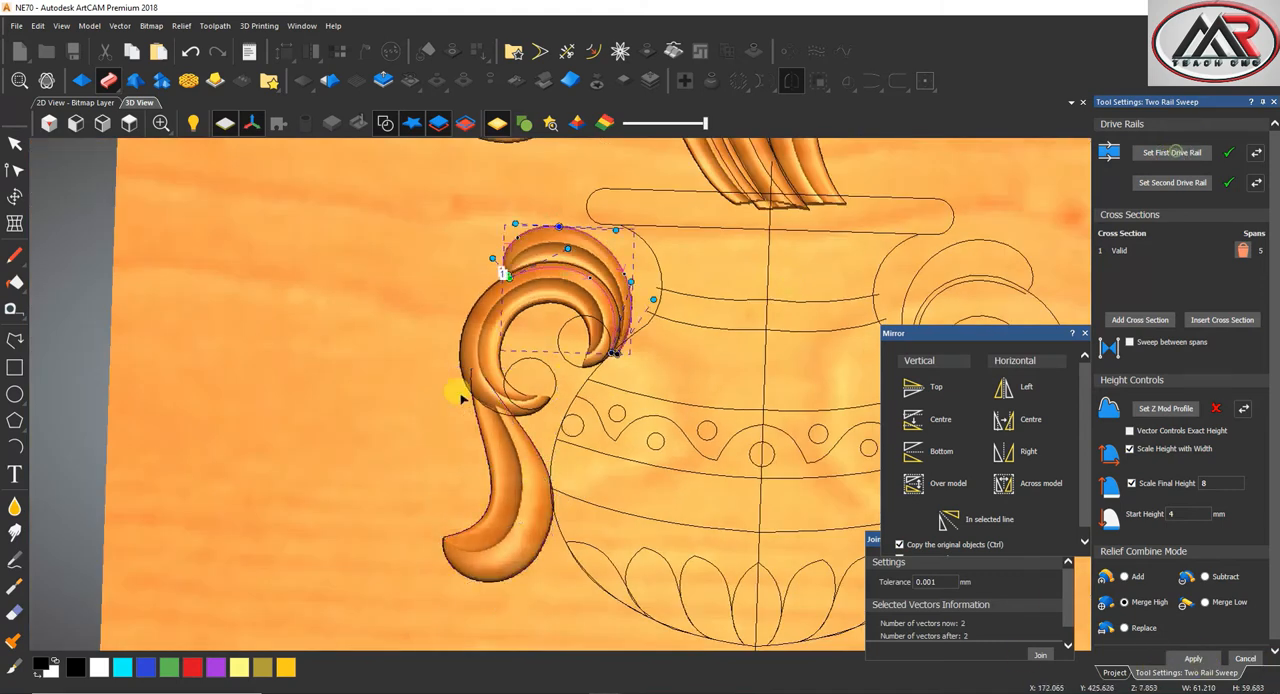
pyautogui.scroll(-3, 457, 391)
pyautogui.click(1245, 658)
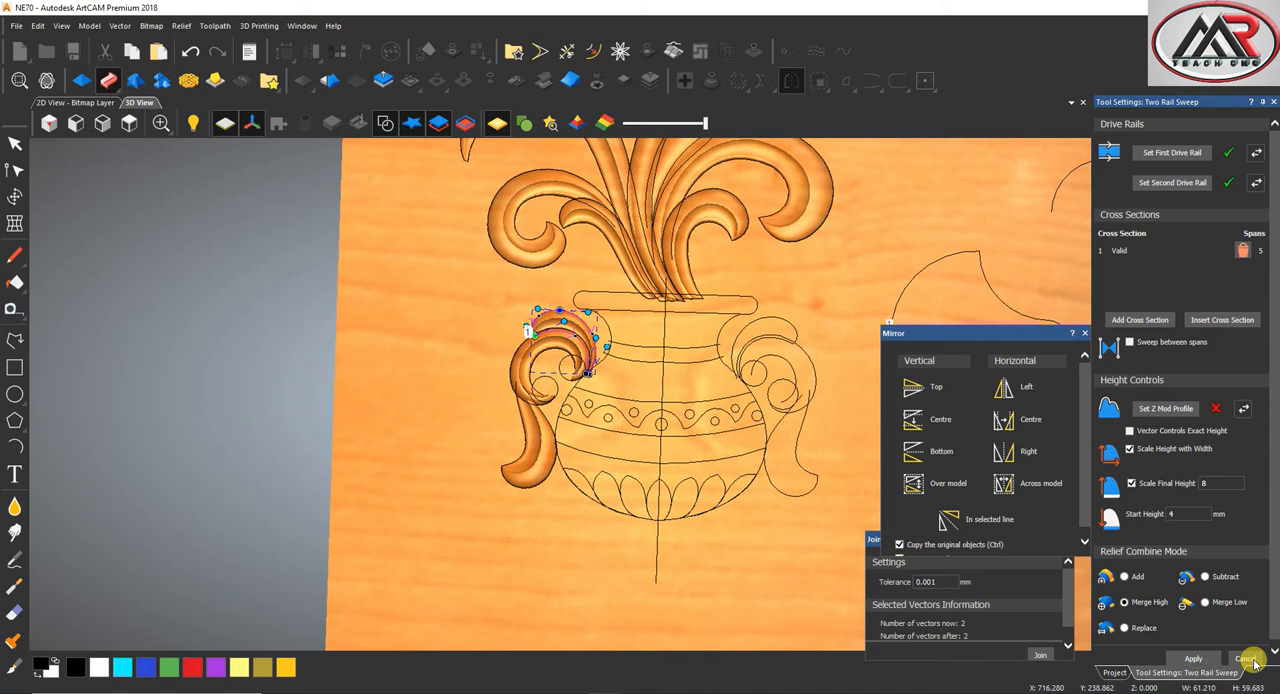
pyautogui.click(602, 369)
pyautogui.scroll(-2, 610, 371)
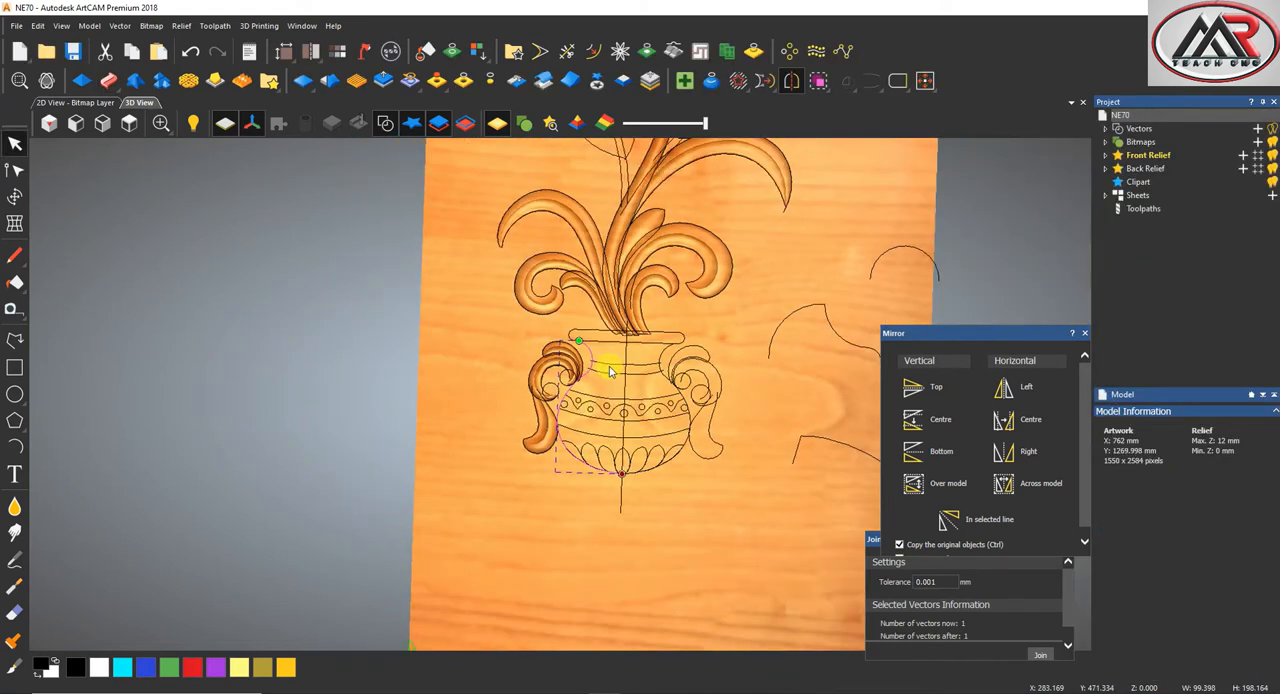
pyautogui.scroll(2, 607, 374)
pyautogui.scroll(-2, 684, 436)
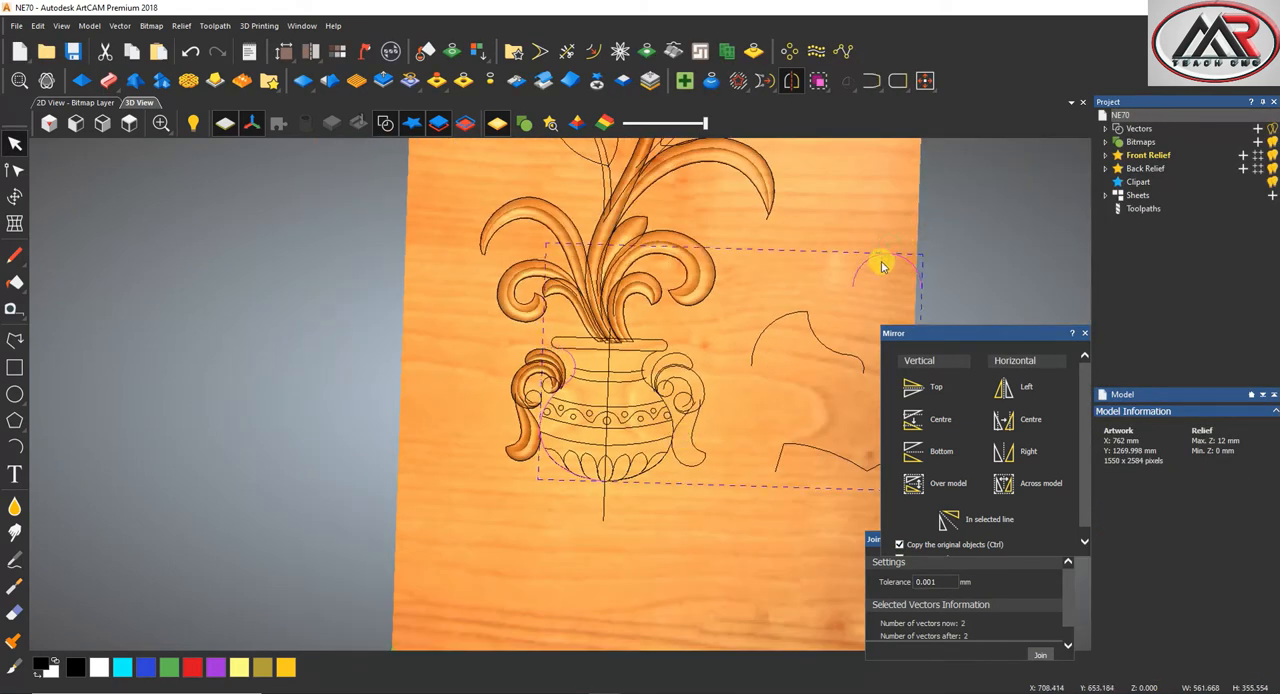
pyautogui.click(697, 362)
pyautogui.click(673, 428)
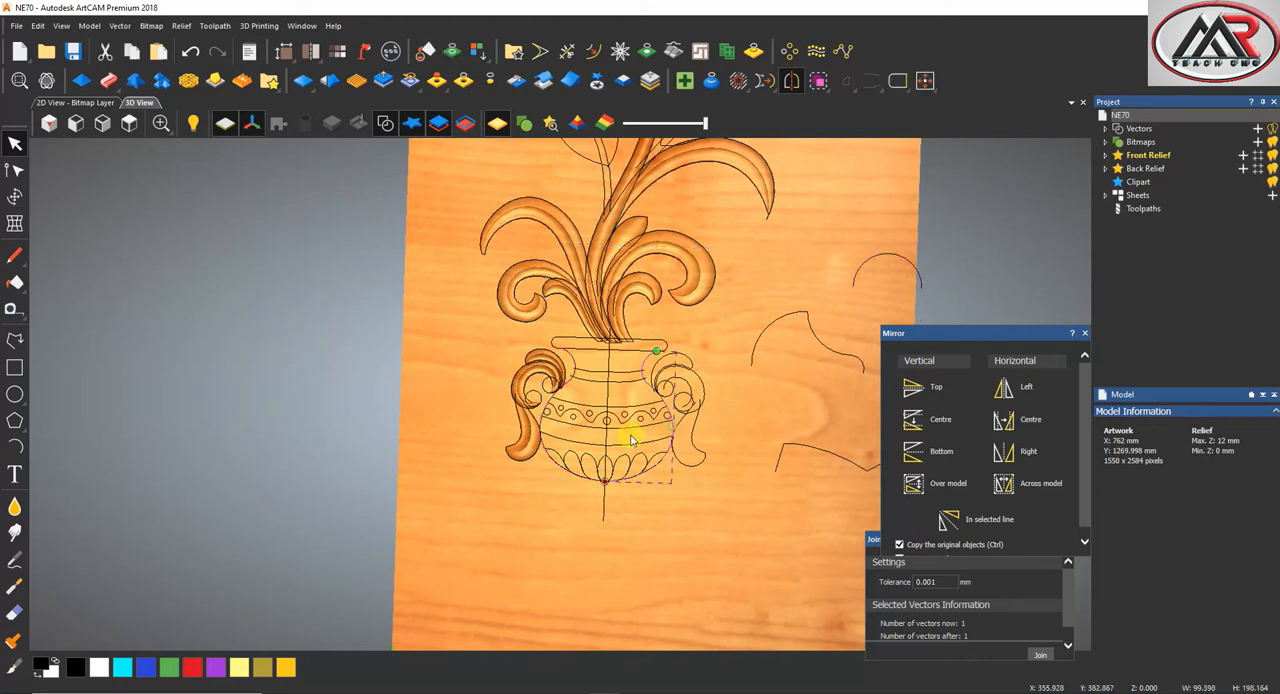
pyautogui.scroll(2, 548, 418)
pyautogui.keyDown('shift'); pyautogui.click(538, 420); pyautogui.keyUp('shift')
pyautogui.scroll(-3, 671, 374)
pyautogui.keyDown('shift'); pyautogui.click(924, 238); pyautogui.keyUp('shift')
pyautogui.scroll(-1, 748, 316)
pyautogui.scroll(1, 621, 361)
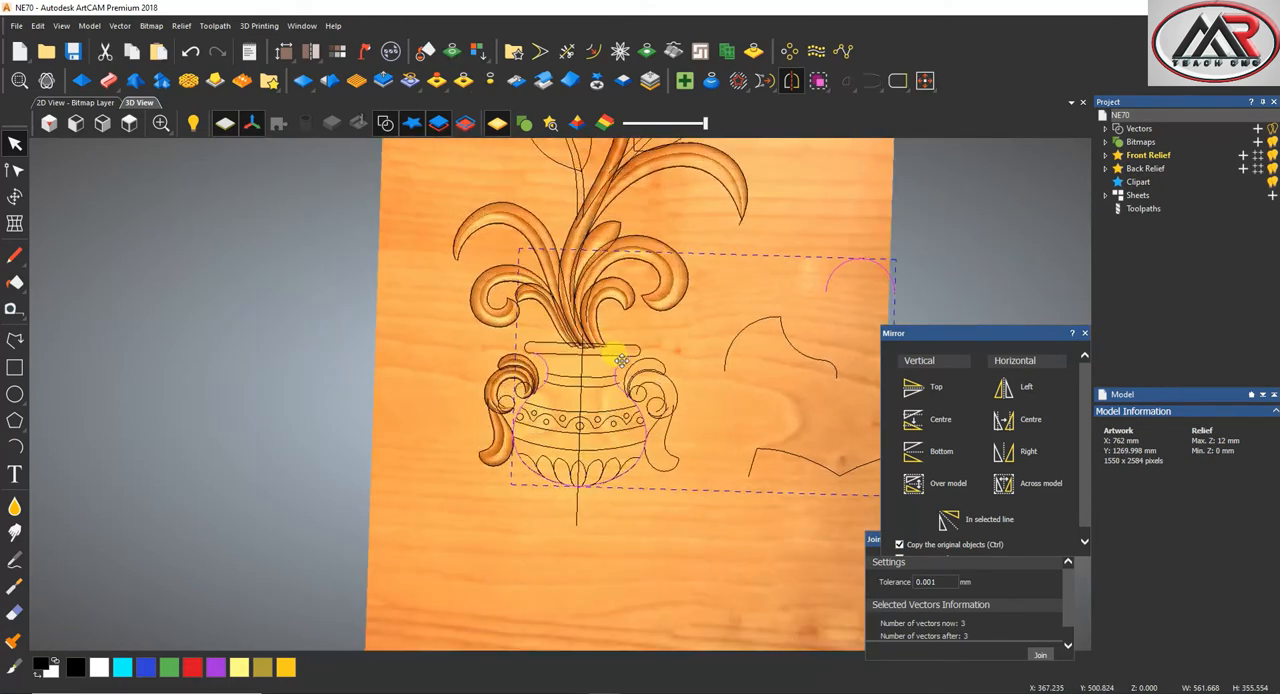
pyautogui.click(354, 304)
# Start a two-rail sweep on the upper left leaf using its two edge curves and the double-arched cross section
pyautogui.click(129, 126)
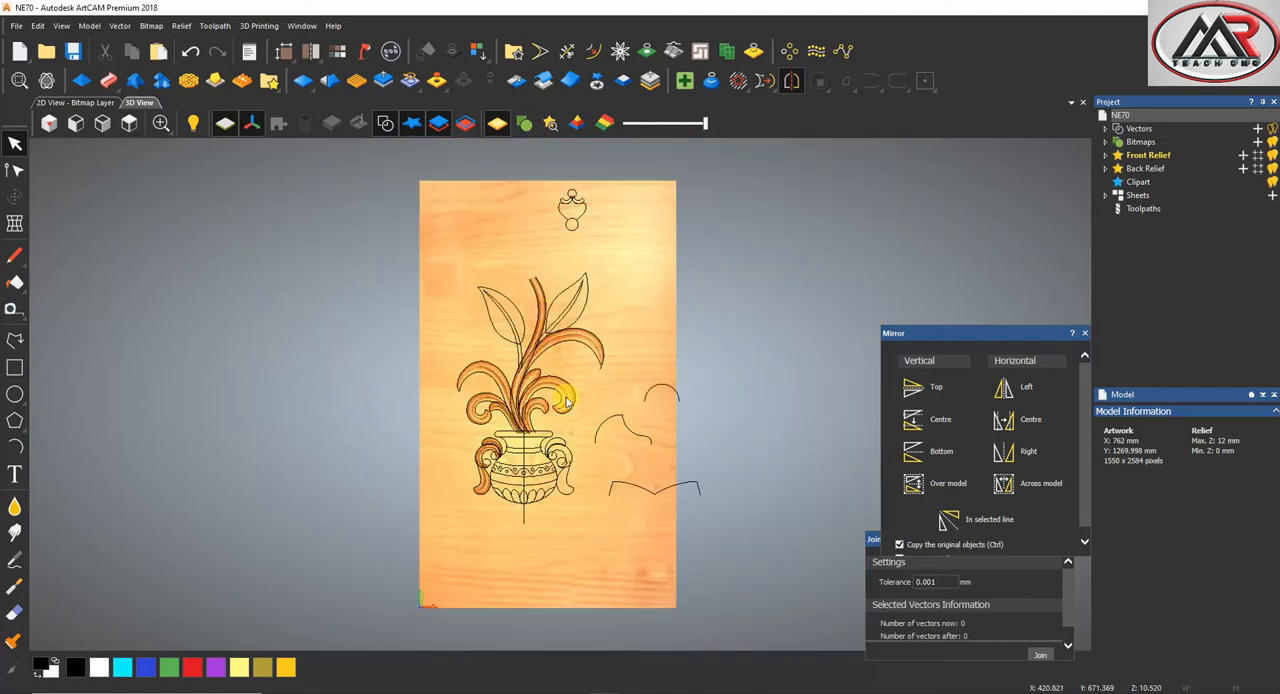
pyautogui.scroll(2, 576, 450)
pyautogui.scroll(1, 440, 288)
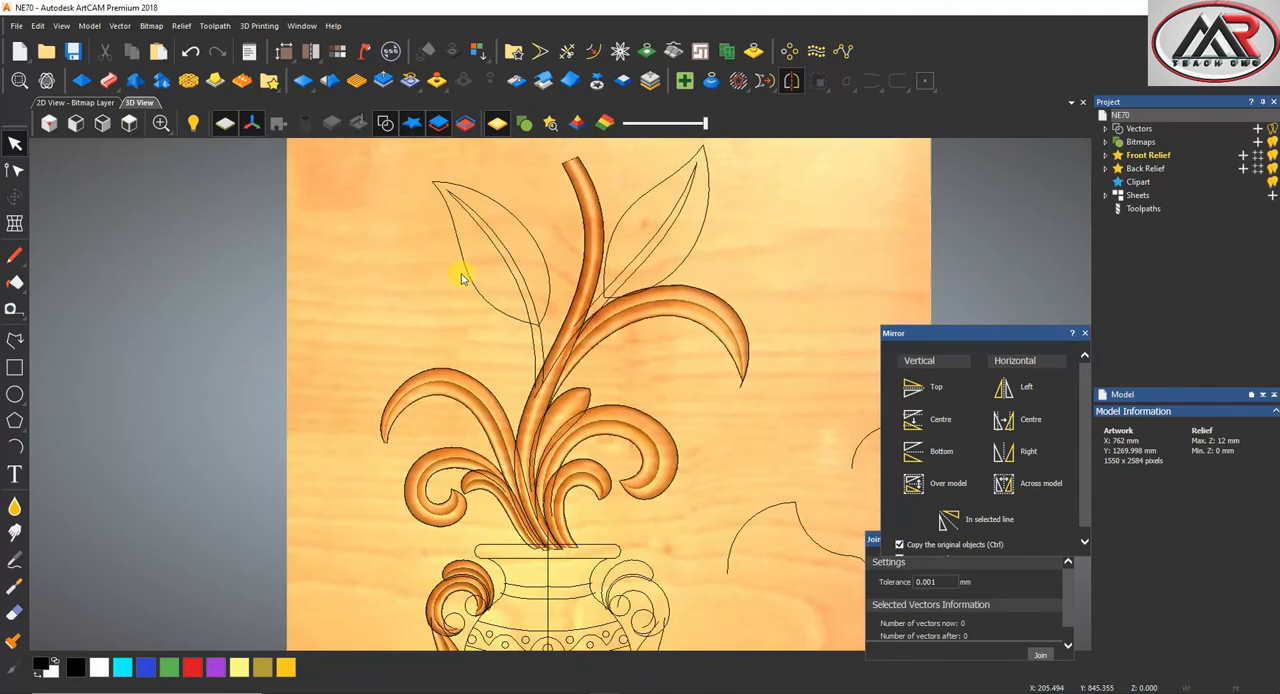
pyautogui.click(529, 217)
pyautogui.scroll(-3, 640, 390)
pyautogui.keyDown('shift'); pyautogui.click(719, 511); pyautogui.keyUp('shift')
pyautogui.click(109, 82)
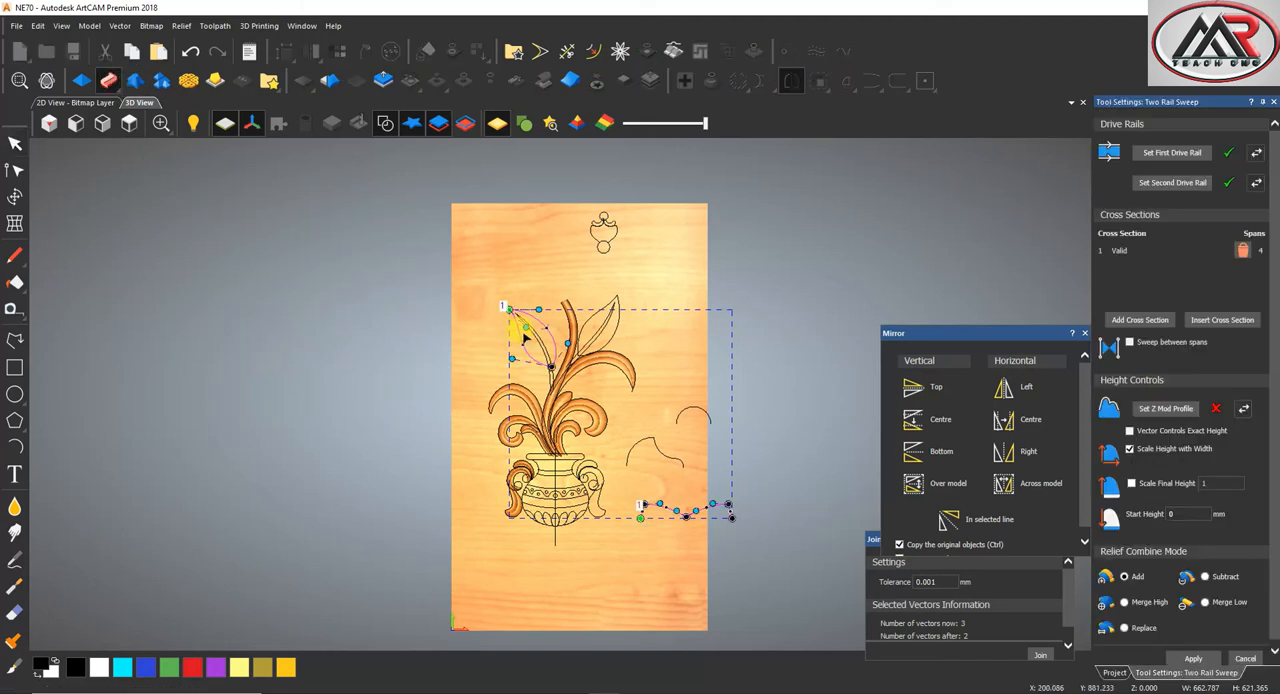
# Set the left leaf sweep to Merge High with final height scale 8 and start height 4 mm, and apply it
pyautogui.scroll(5, 550, 333)
pyautogui.click(1193, 658)
pyautogui.click(1123, 602)
pyautogui.click(1131, 485)
pyautogui.click(1213, 482)
pyautogui.write('8')
pyautogui.press('Return')
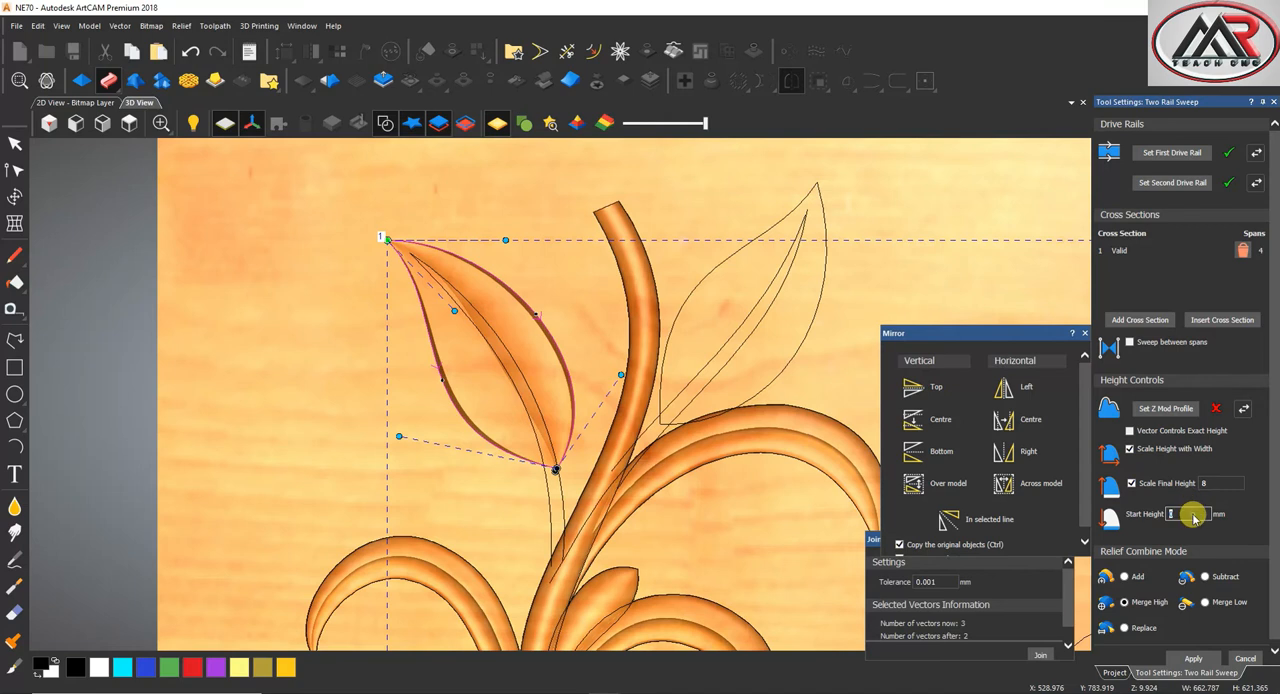
pyautogui.moveTo(576, 472); pyautogui.dragTo(537, 449, button='middle')
pyautogui.scroll(-3, 532, 450)
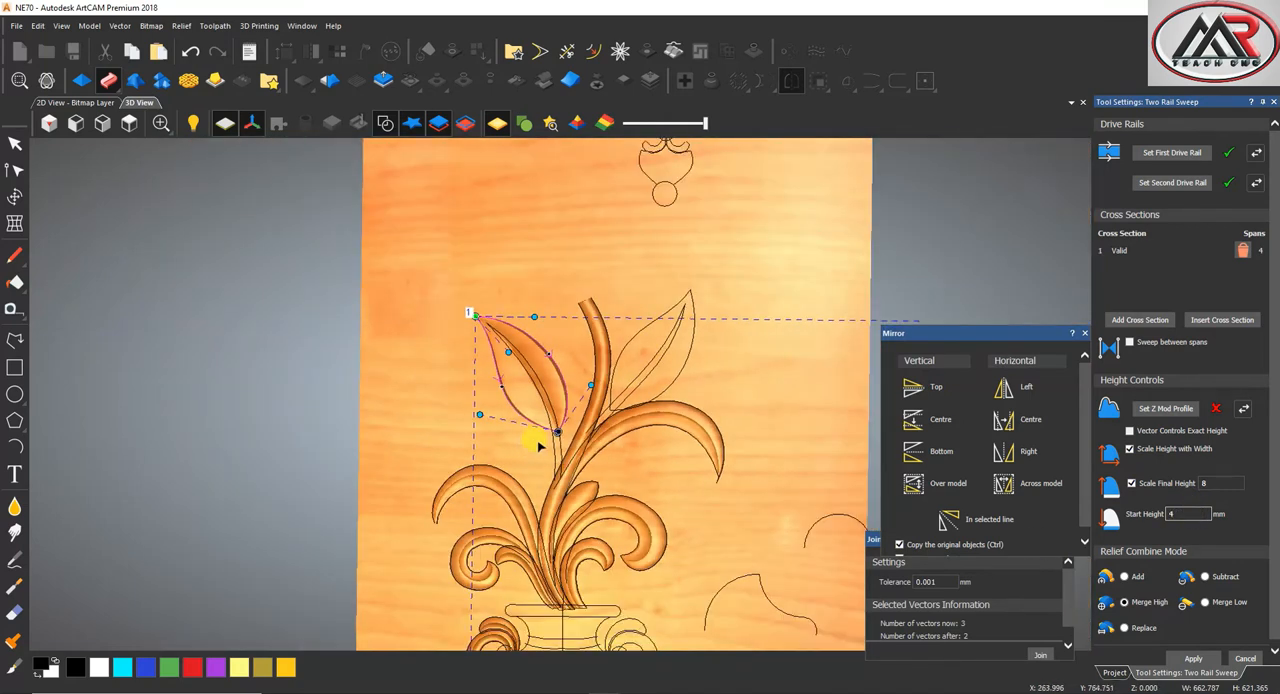
pyautogui.scroll(2, 548, 427)
pyautogui.click(1194, 659)
# Sweep the upper right leaf between its two edges with the same settings, apply it and close the sweep tool
pyautogui.click(760, 213)
pyautogui.click(1172, 161)
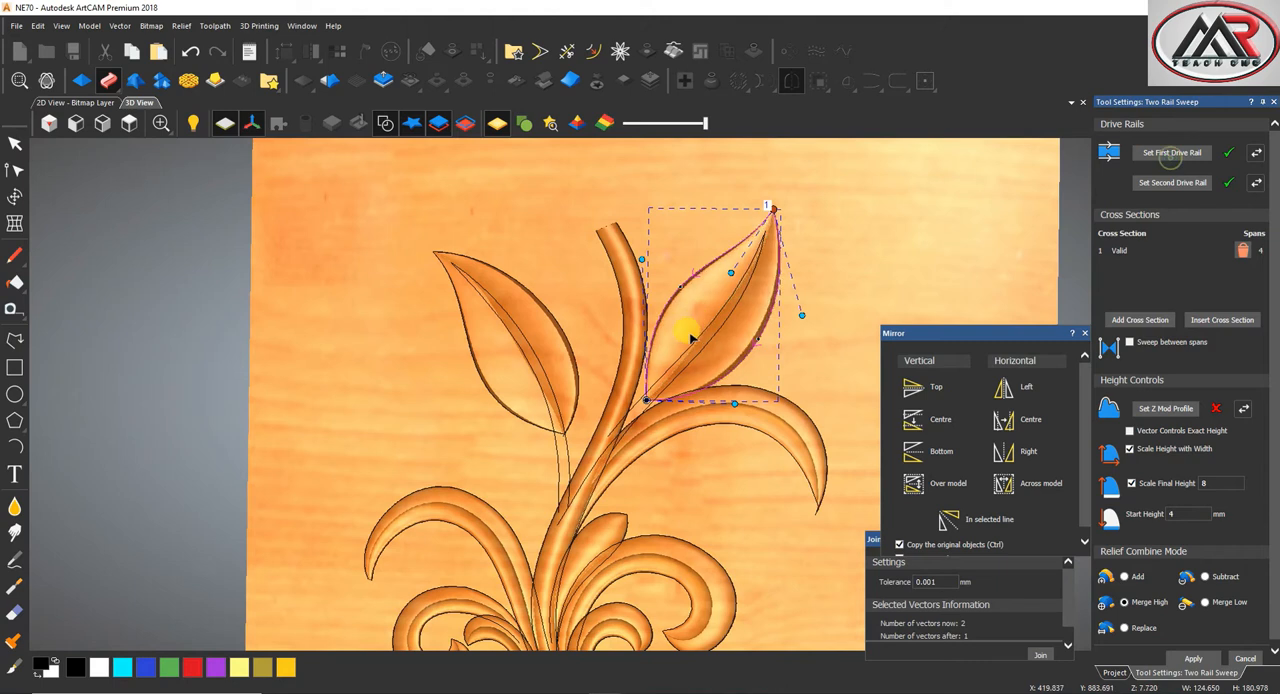
pyautogui.scroll(3, 698, 370)
pyautogui.moveTo(700, 371); pyautogui.dragTo(668, 376, button='middle')
pyautogui.scroll(-2, 665, 375)
pyautogui.scroll(1, 665, 373)
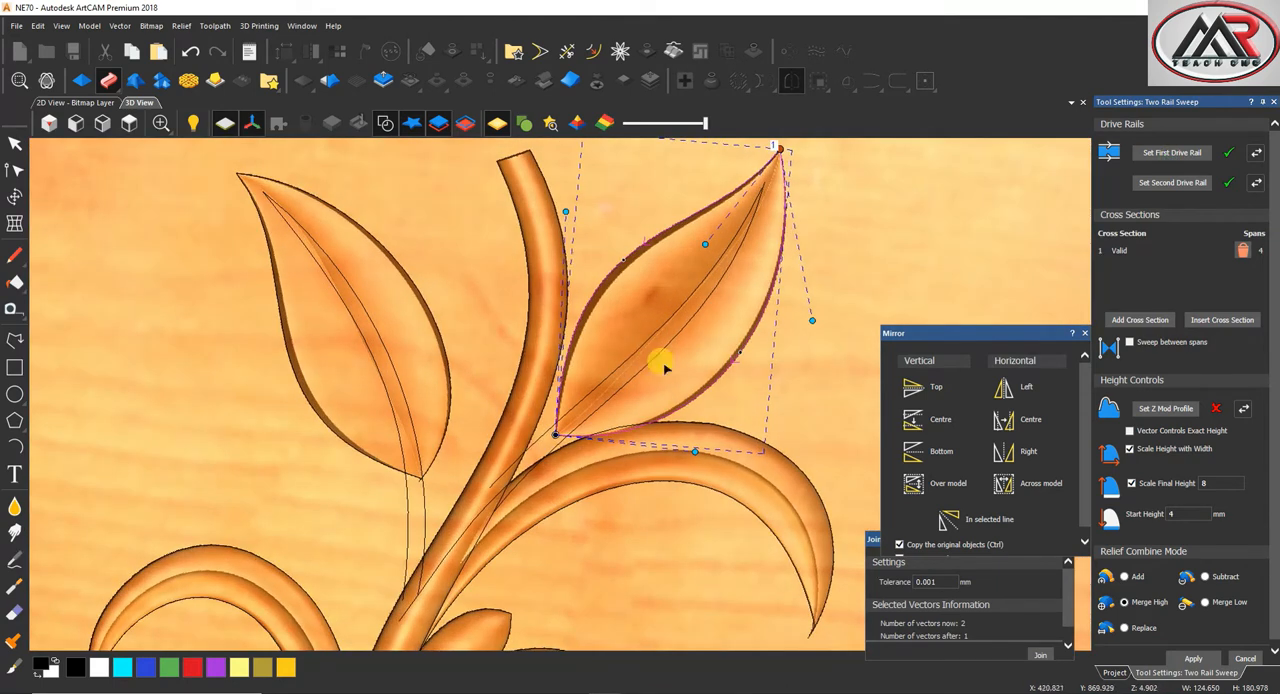
pyautogui.click(1196, 660)
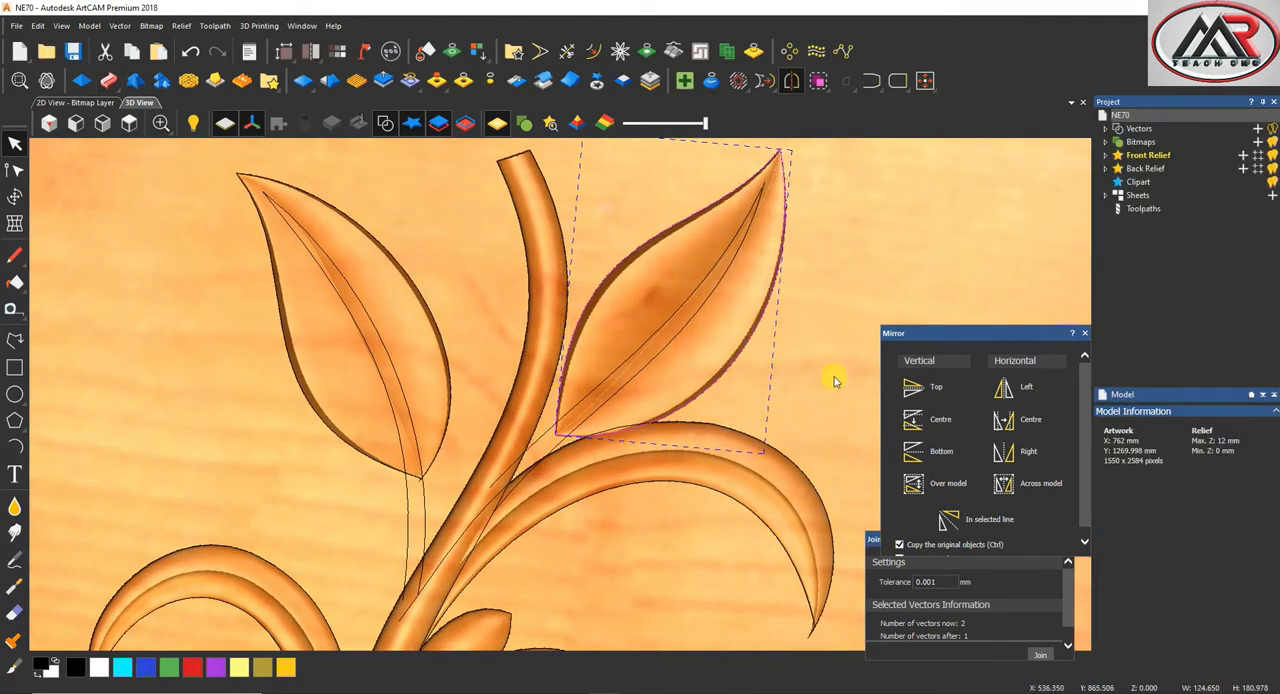
# Reshape the two midrib curves of the right leaf with node editing so they follow the leaf's central groove
pyautogui.click(676, 314)
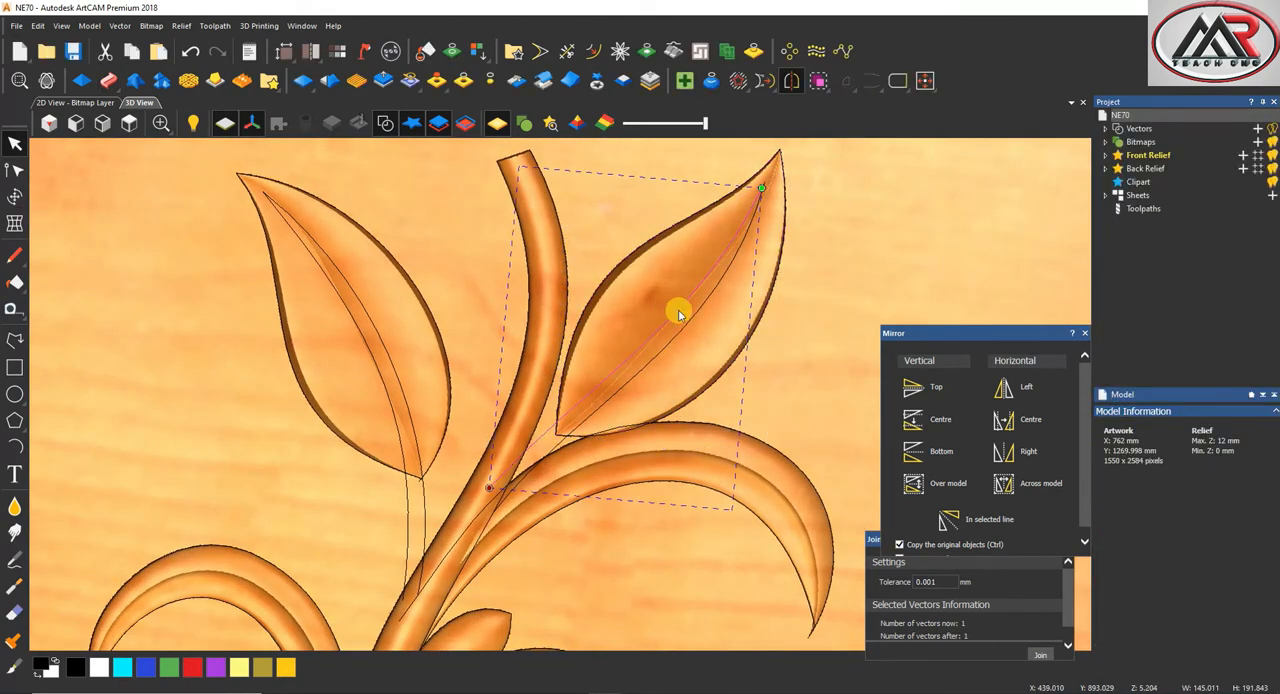
pyautogui.click(685, 323)
pyautogui.moveTo(694, 325); pyautogui.dragTo(689, 313)
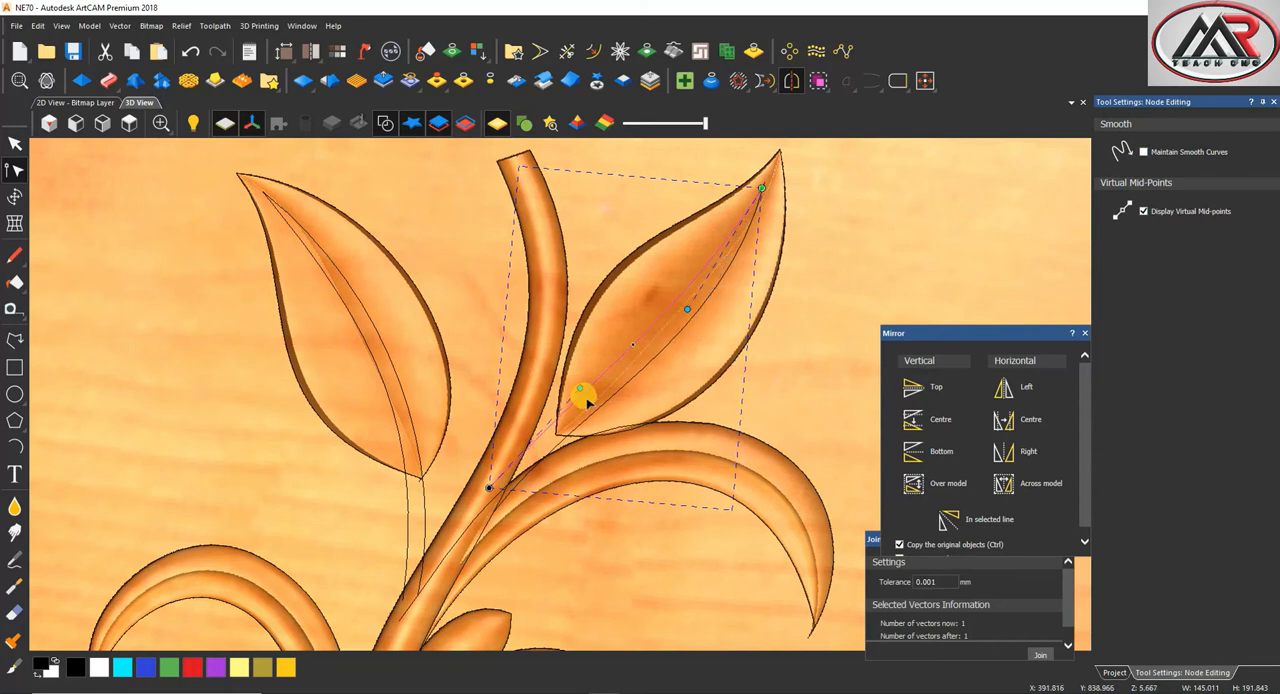
pyautogui.moveTo(658, 353); pyautogui.dragTo(654, 361)
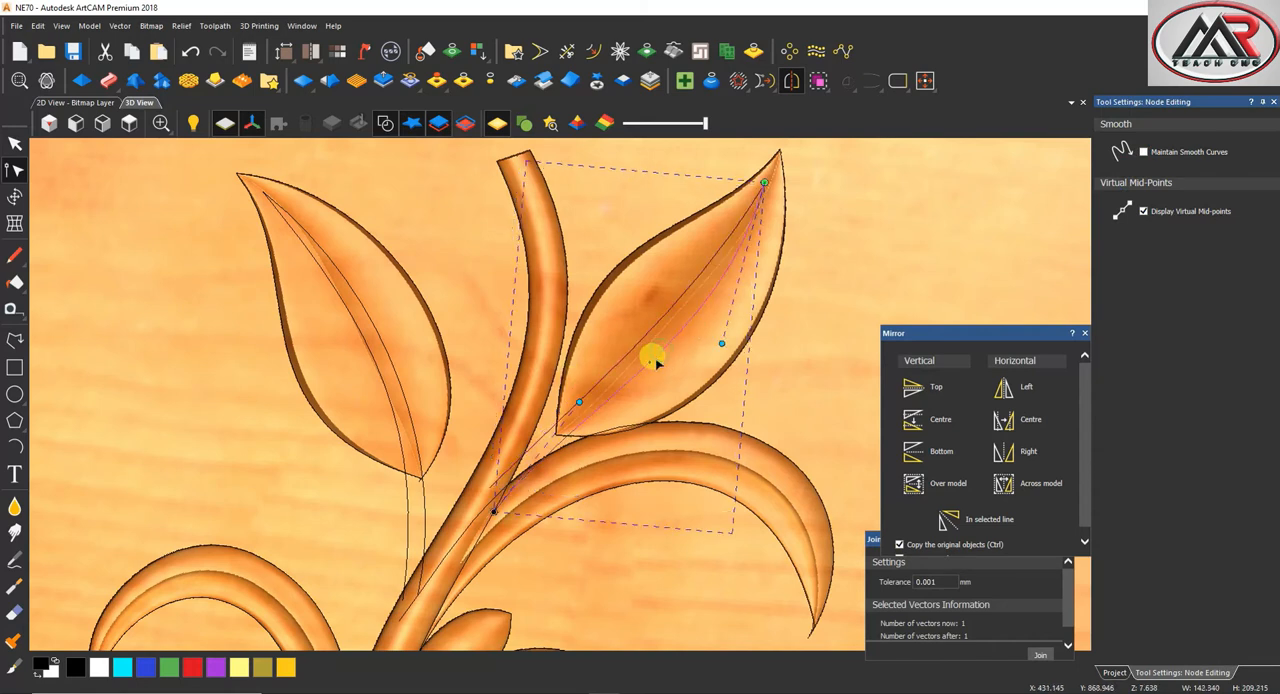
# Add a node to the left leaf's right midrib curve and bend its lower part outward toward the main stem
pyautogui.click(396, 380)
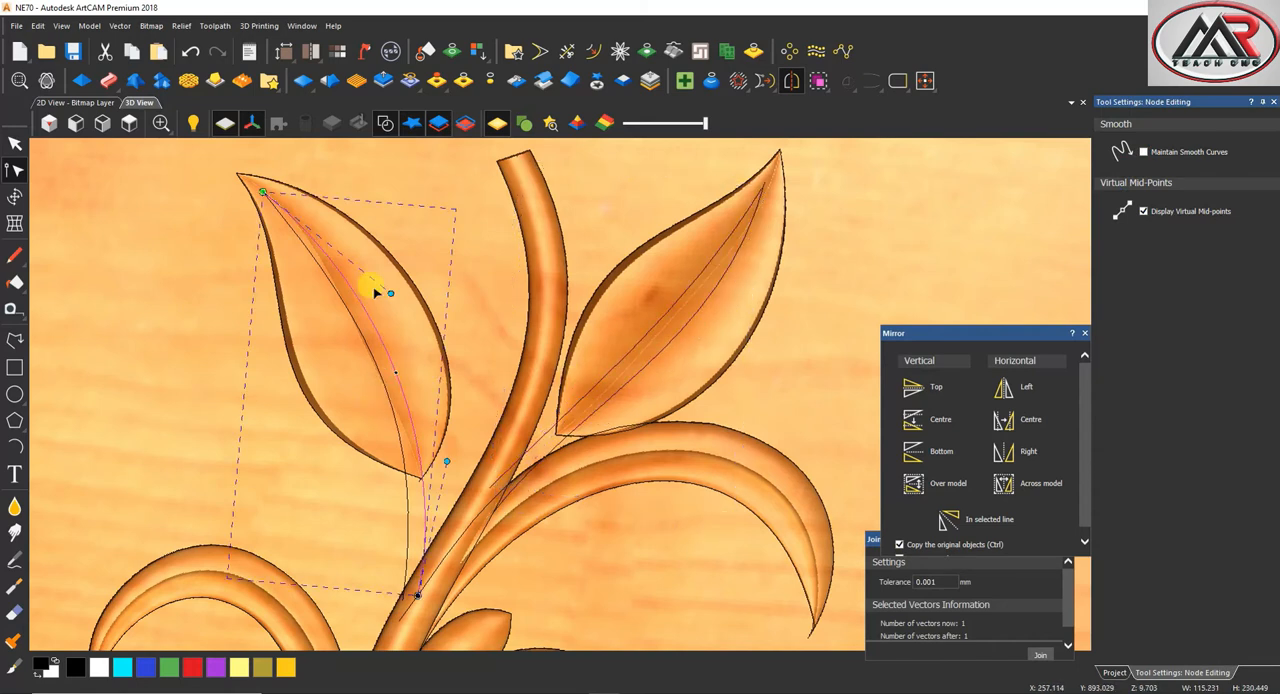
pyautogui.moveTo(357, 349); pyautogui.dragTo(384, 337)
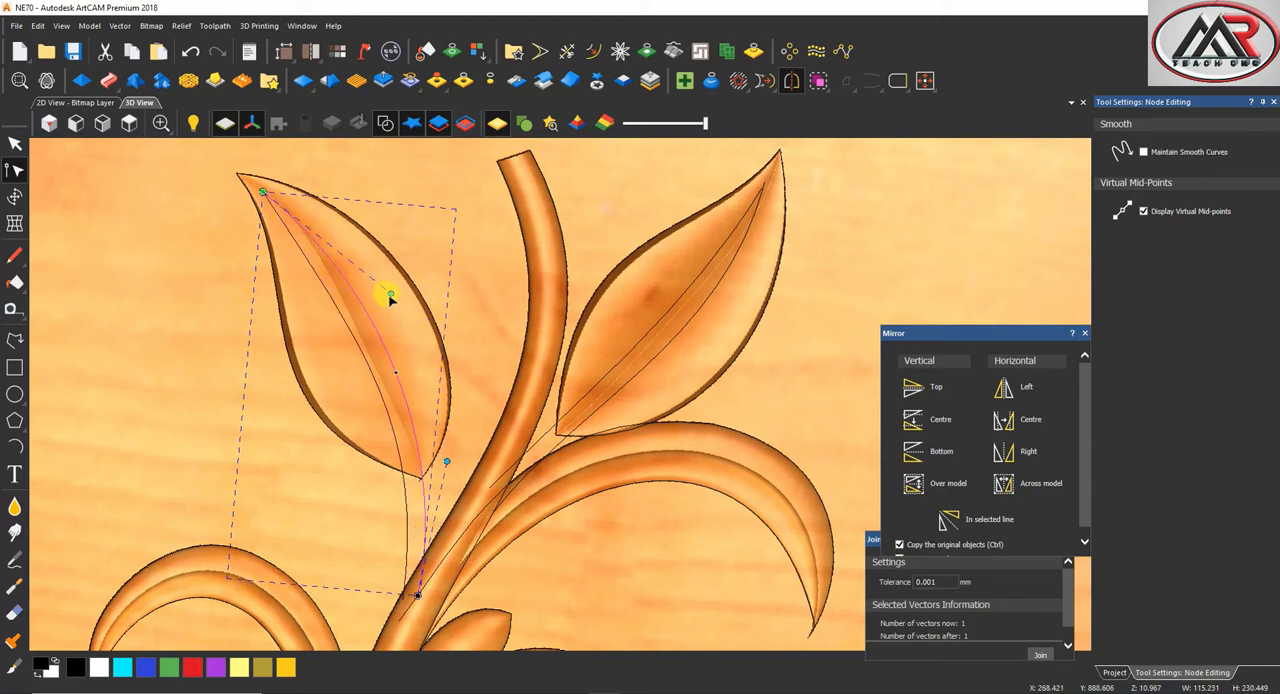
pyautogui.moveTo(391, 293); pyautogui.dragTo(391, 284)
pyautogui.moveTo(398, 373); pyautogui.dragTo(391, 374)
pyautogui.moveTo(431, 524); pyautogui.dragTo(447, 518)
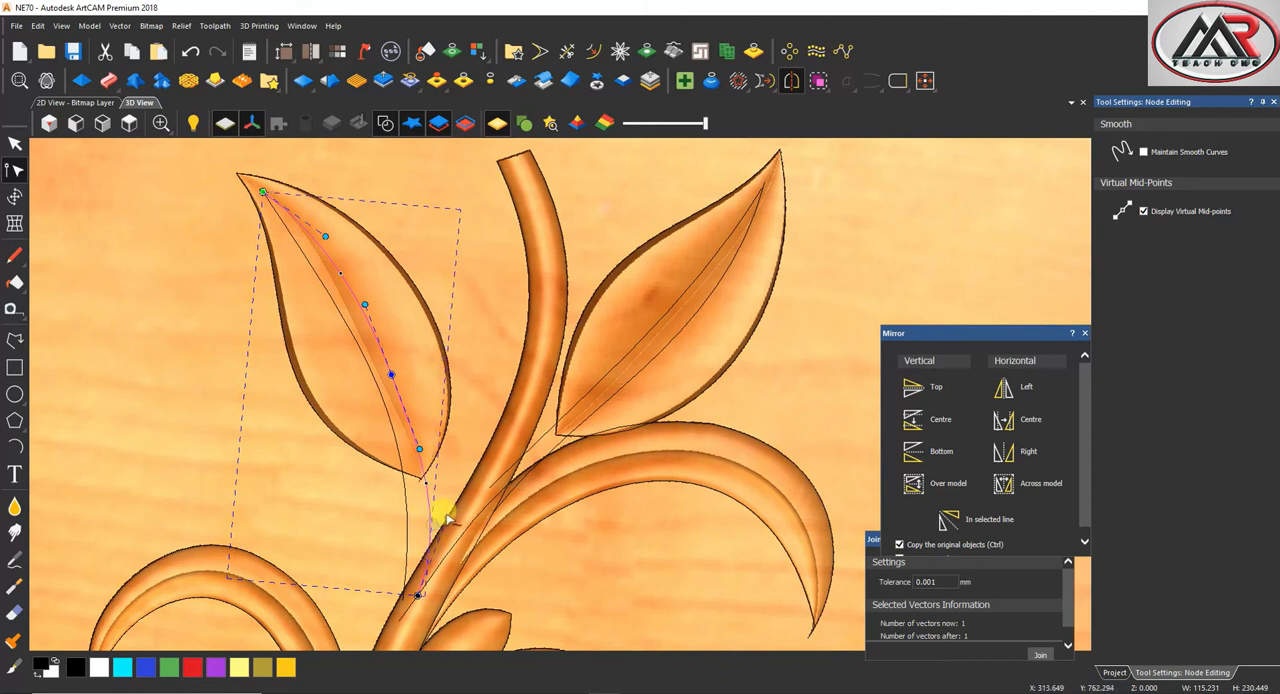
# Reshape the left leaf's other midrib curve with an added middle node to match its neighbour, and leave node editing
pyautogui.moveTo(407, 446); pyautogui.dragTo(392, 452)
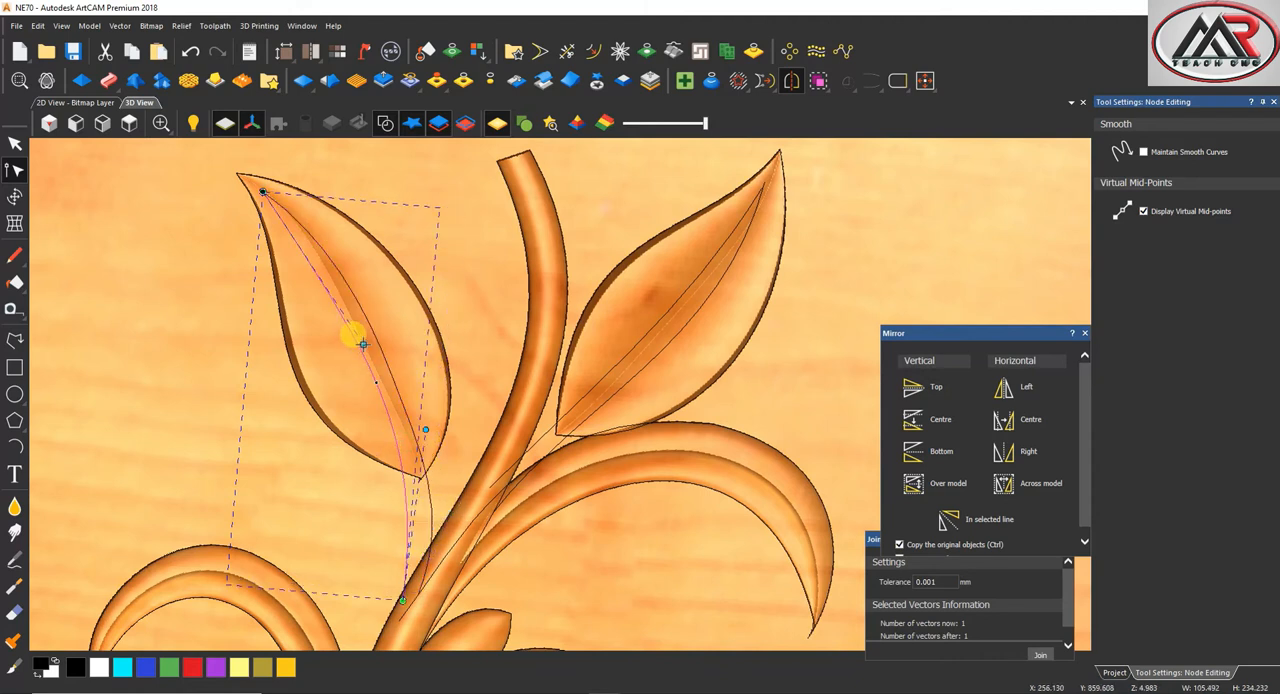
pyautogui.moveTo(373, 383); pyautogui.dragTo(427, 503)
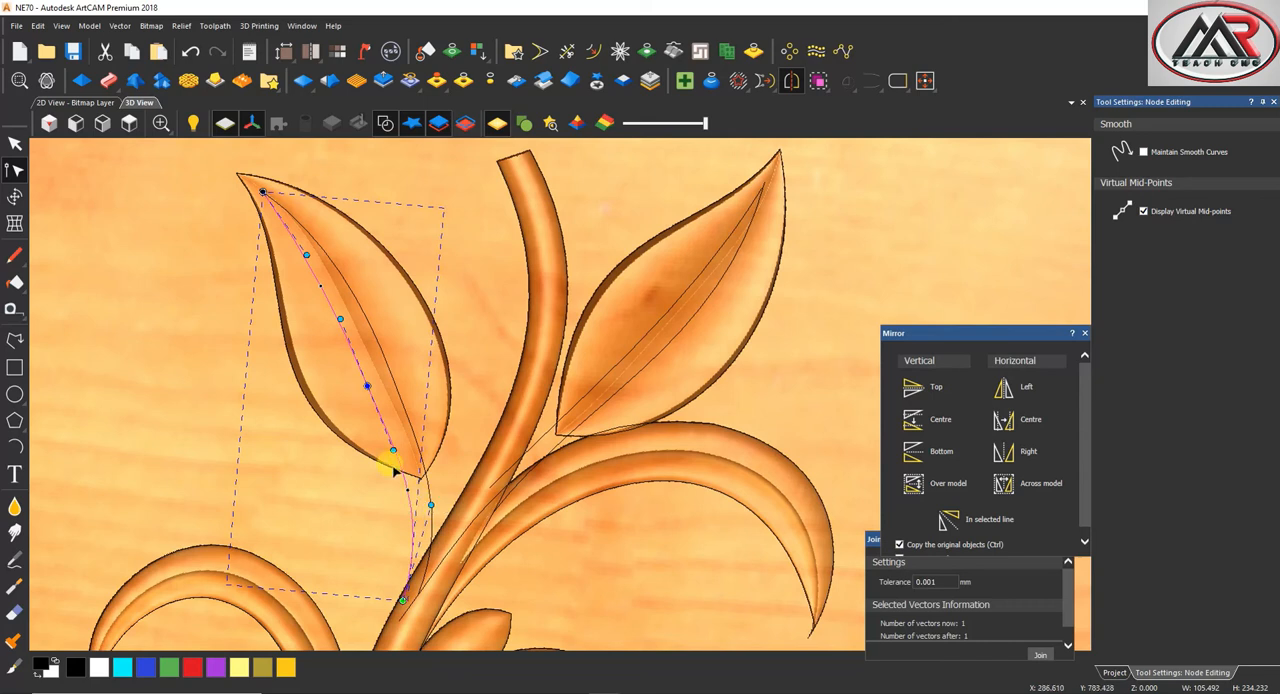
pyautogui.moveTo(368, 386); pyautogui.dragTo(373, 381)
pyautogui.click(401, 333)
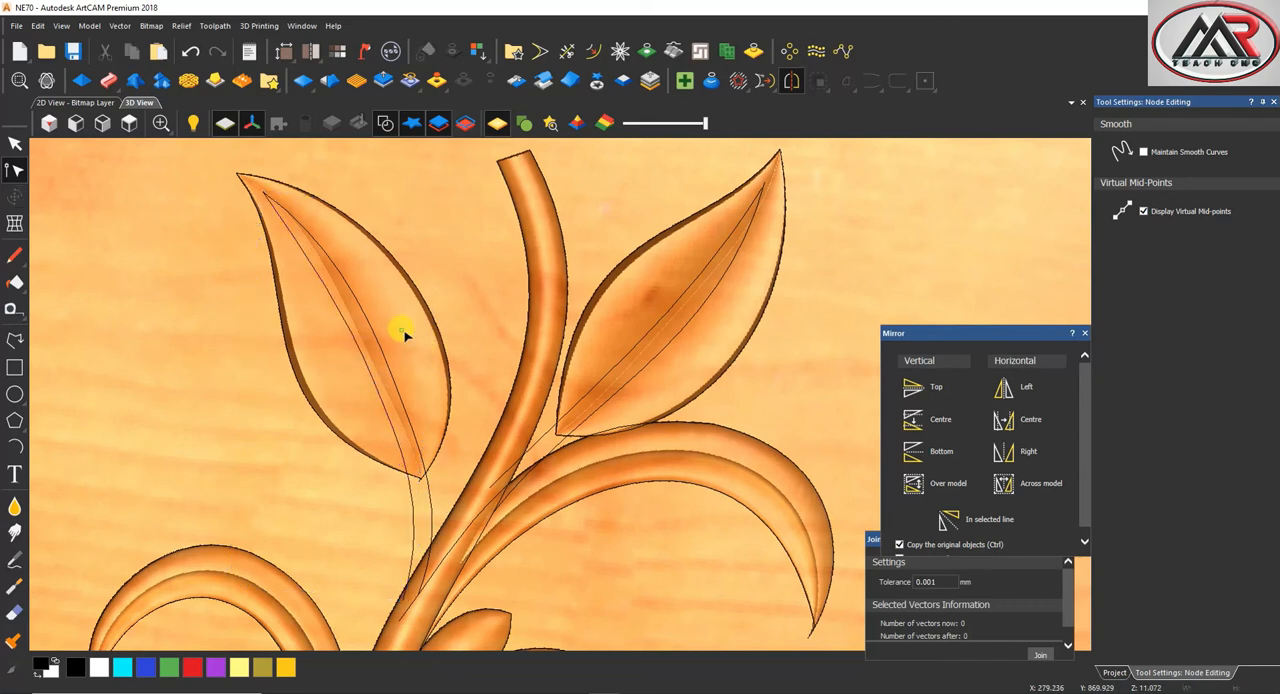
pyautogui.scroll(-3, 421, 361)
pyautogui.click(14, 140)
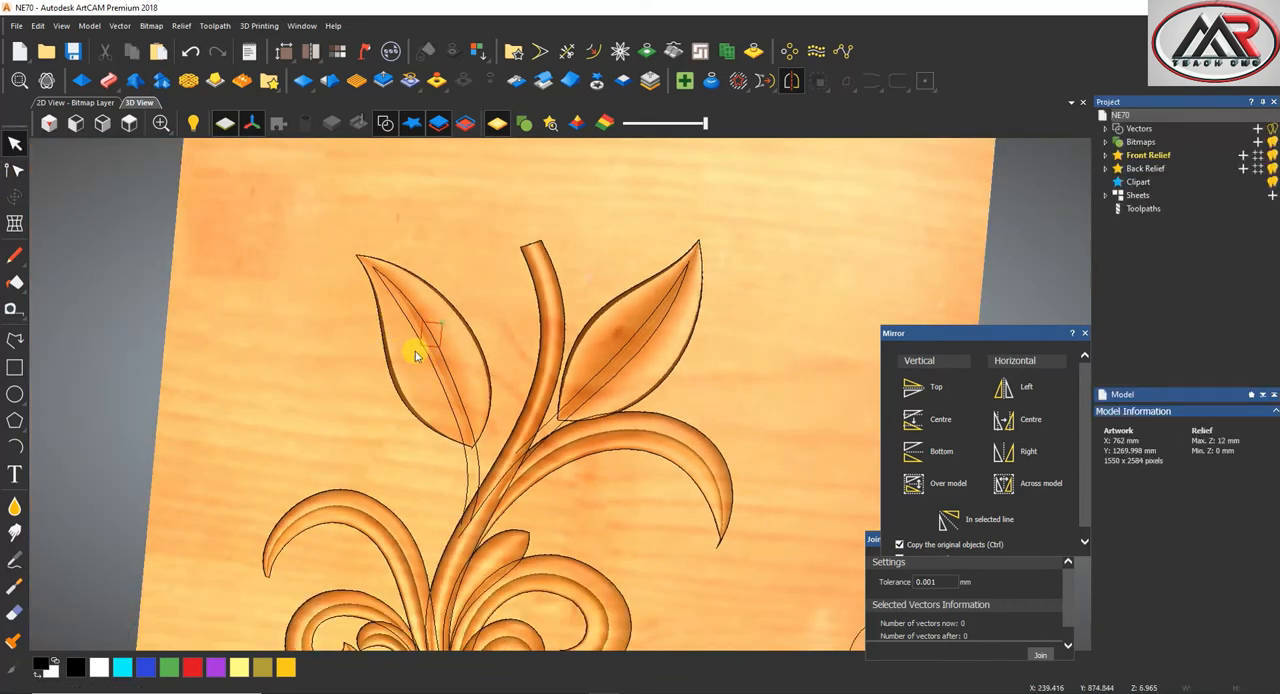
pyautogui.click(415, 351)
pyautogui.scroll(-3, 443, 371)
pyautogui.scroll(3, 579, 381)
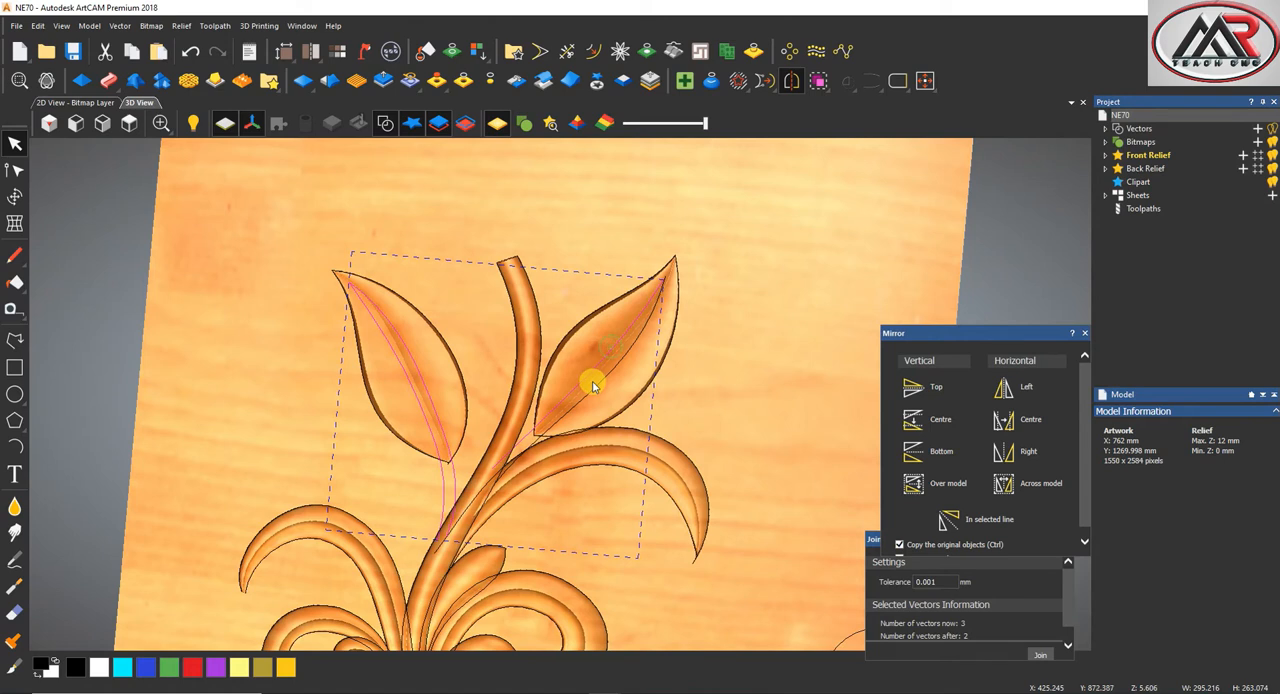
pyautogui.click(428, 371)
pyautogui.scroll(-3, 529, 434)
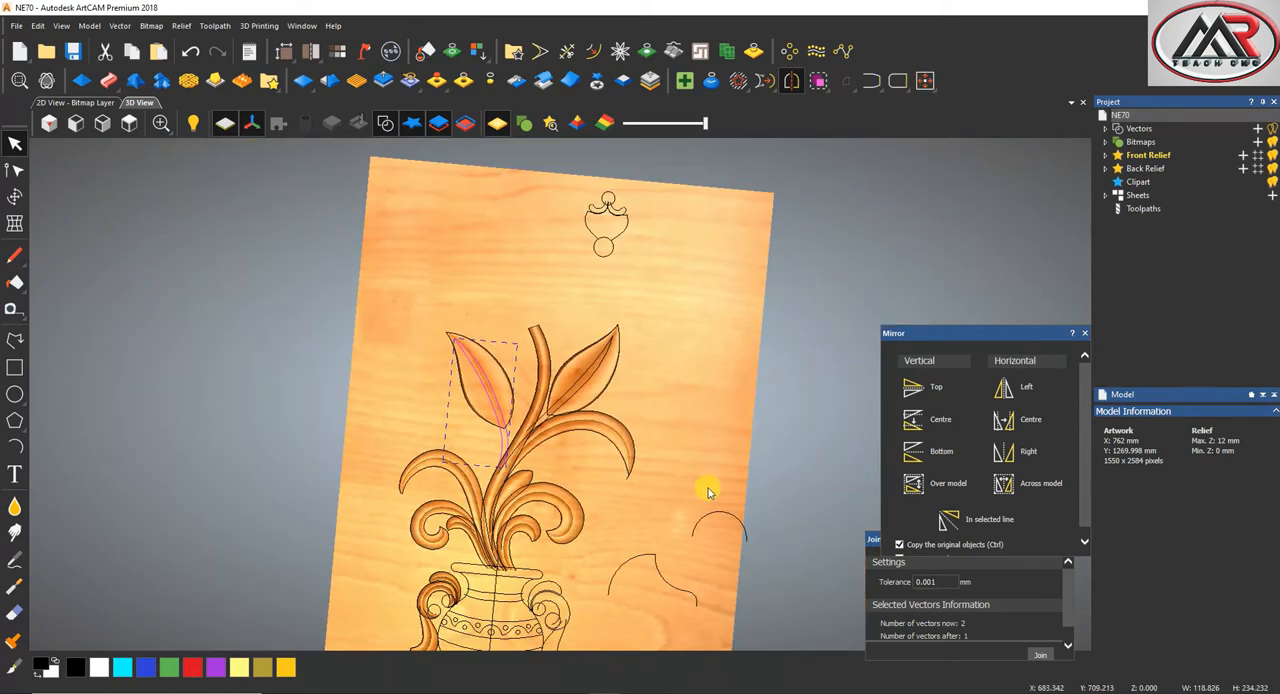
pyautogui.scroll(2, 531, 428)
pyautogui.scroll(-1, 505, 410)
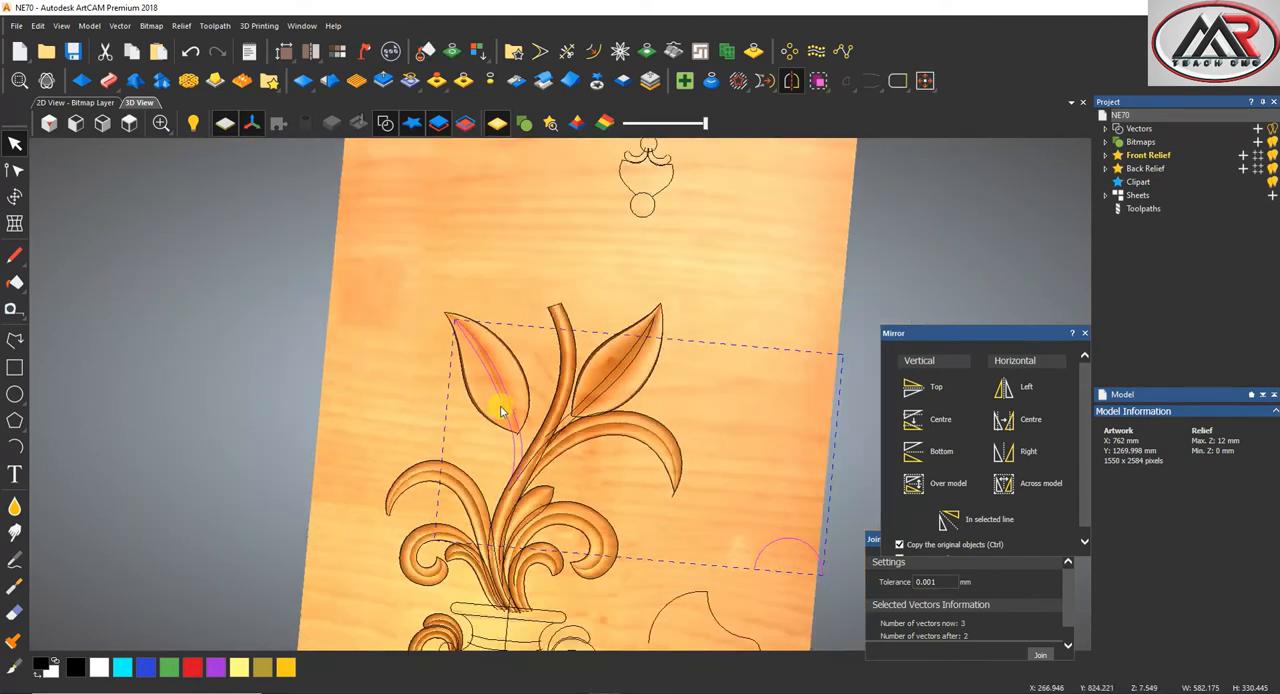
pyautogui.scroll(3, 505, 410)
pyautogui.scroll(-1, 519, 430)
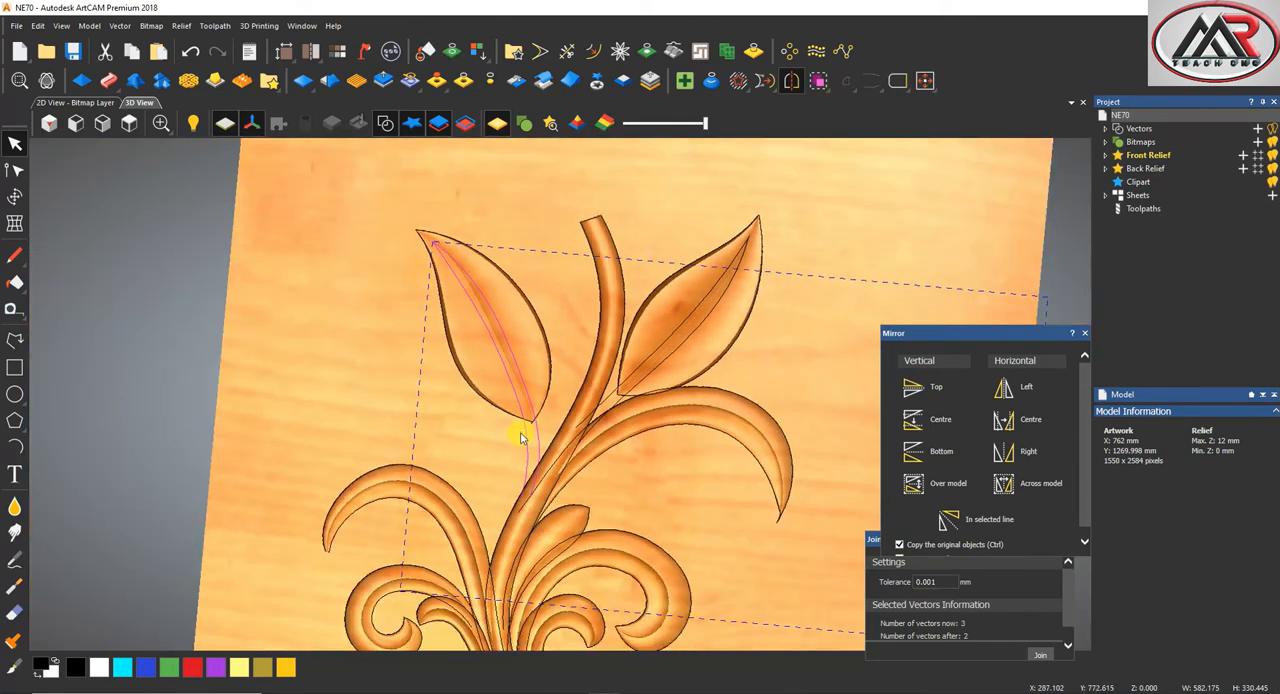
pyautogui.scroll(-2, 535, 450)
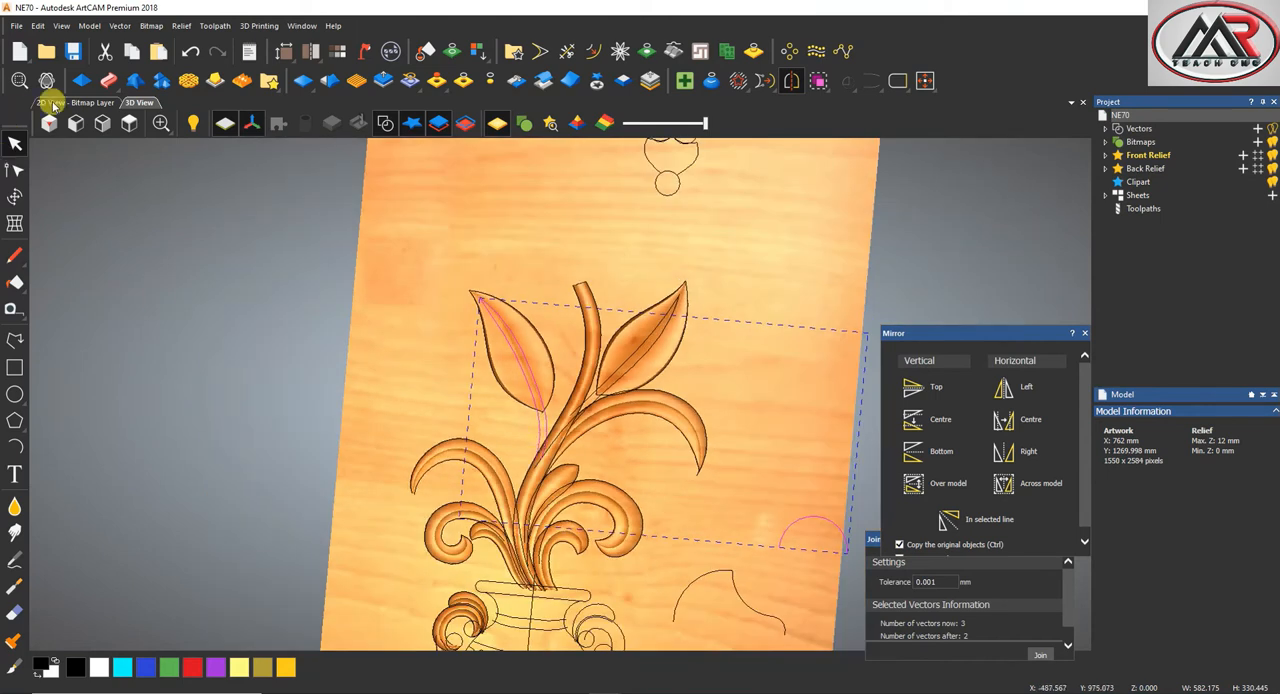
# Draw a closed polyline loosely around the upper left leaf in the top view
pyautogui.click(129, 121)
pyautogui.scroll(3, 528, 309)
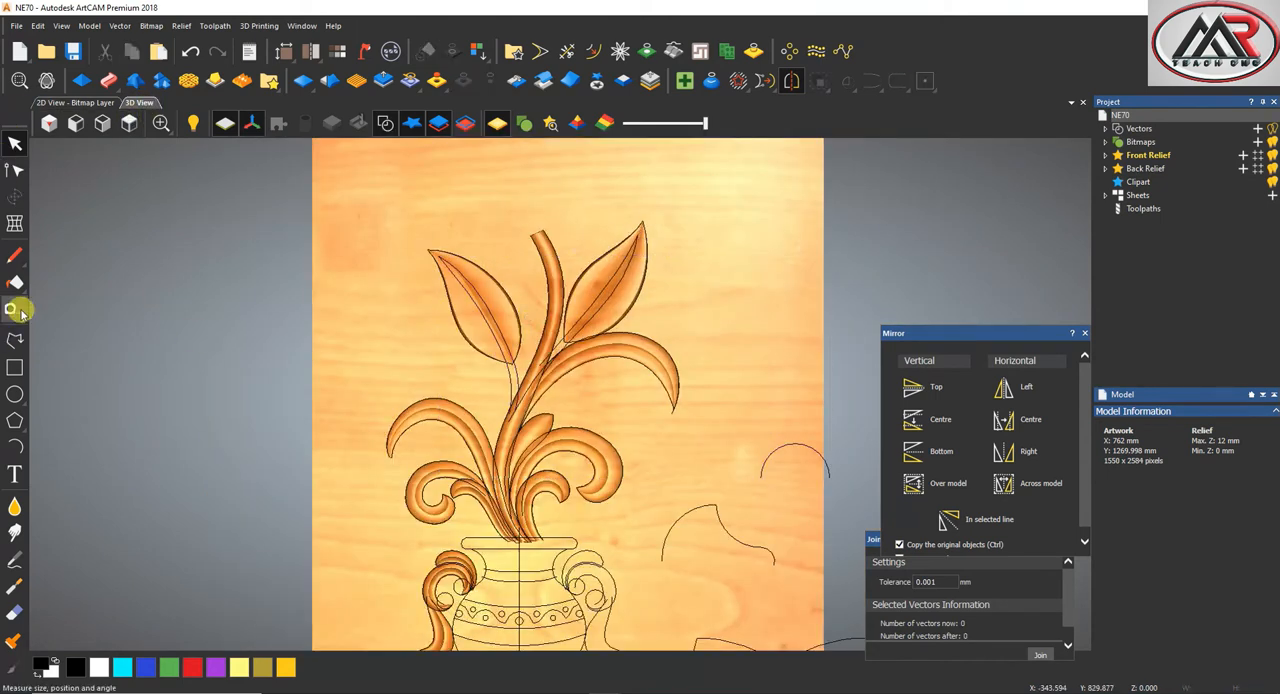
pyautogui.click(15, 340)
pyautogui.click(523, 361)
pyautogui.click(526, 268)
pyautogui.click(458, 217)
pyautogui.click(441, 218)
pyautogui.click(390, 268)
pyautogui.click(390, 290)
pyautogui.click(415, 336)
pyautogui.scroll(2, 474, 366)
pyautogui.click(507, 377)
pyautogui.click(551, 345)
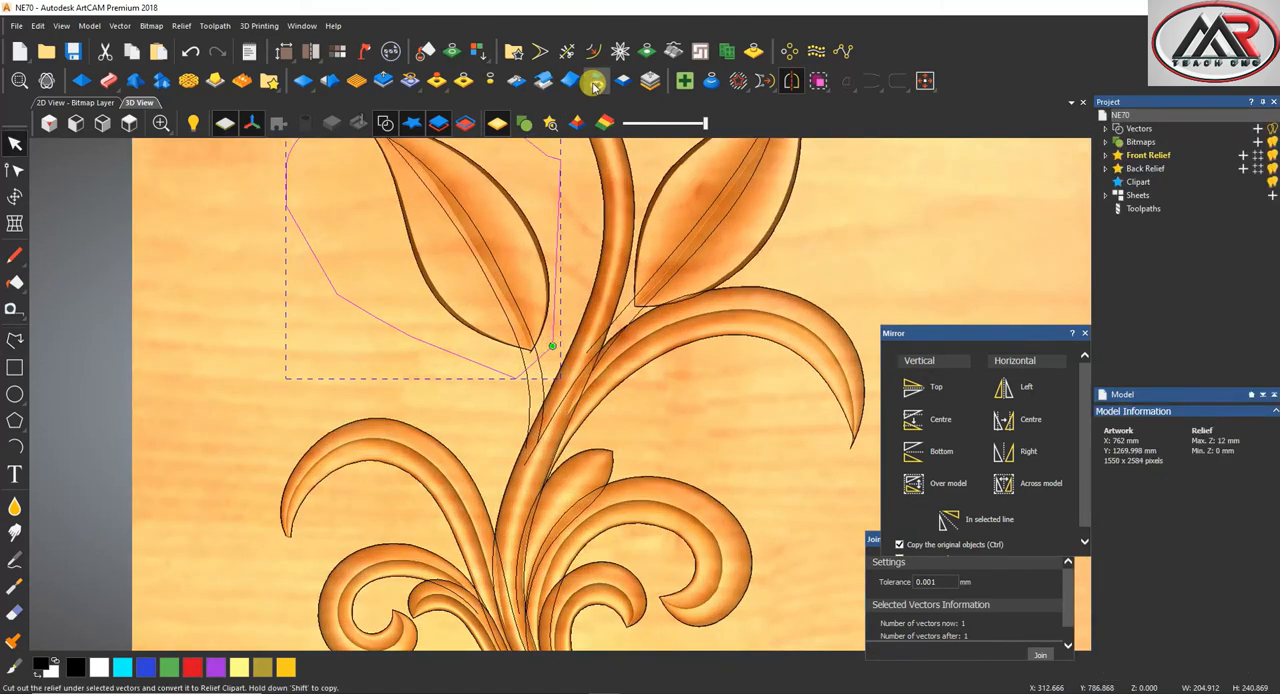
# Cut out the left leaf's relief as clipart and move it with its two midrib curves to the panel's empty upper left area
pyautogui.click(480, 248)
pyautogui.keyDown('shift'); pyautogui.click(486, 262); pyautogui.keyUp('shift')
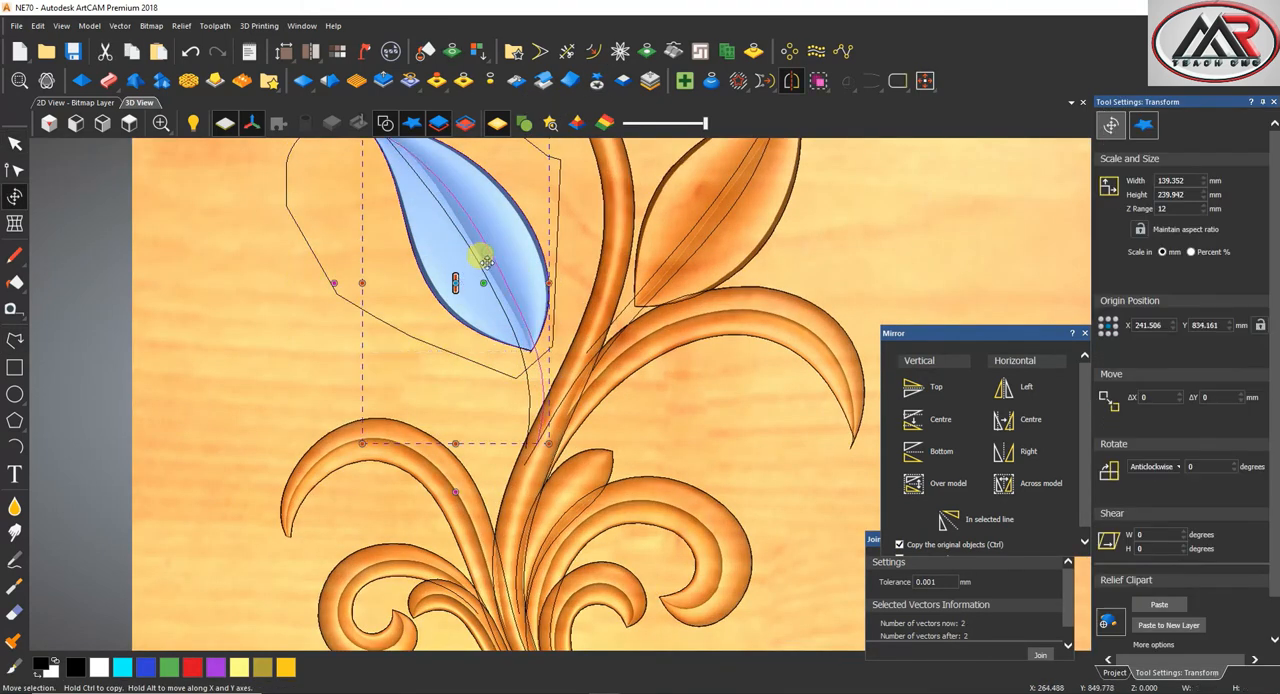
pyautogui.scroll(-2, 480, 267)
pyautogui.moveTo(488, 280); pyautogui.dragTo(413, 205)
pyautogui.press('Escape')
pyautogui.scroll(3, 484, 283)
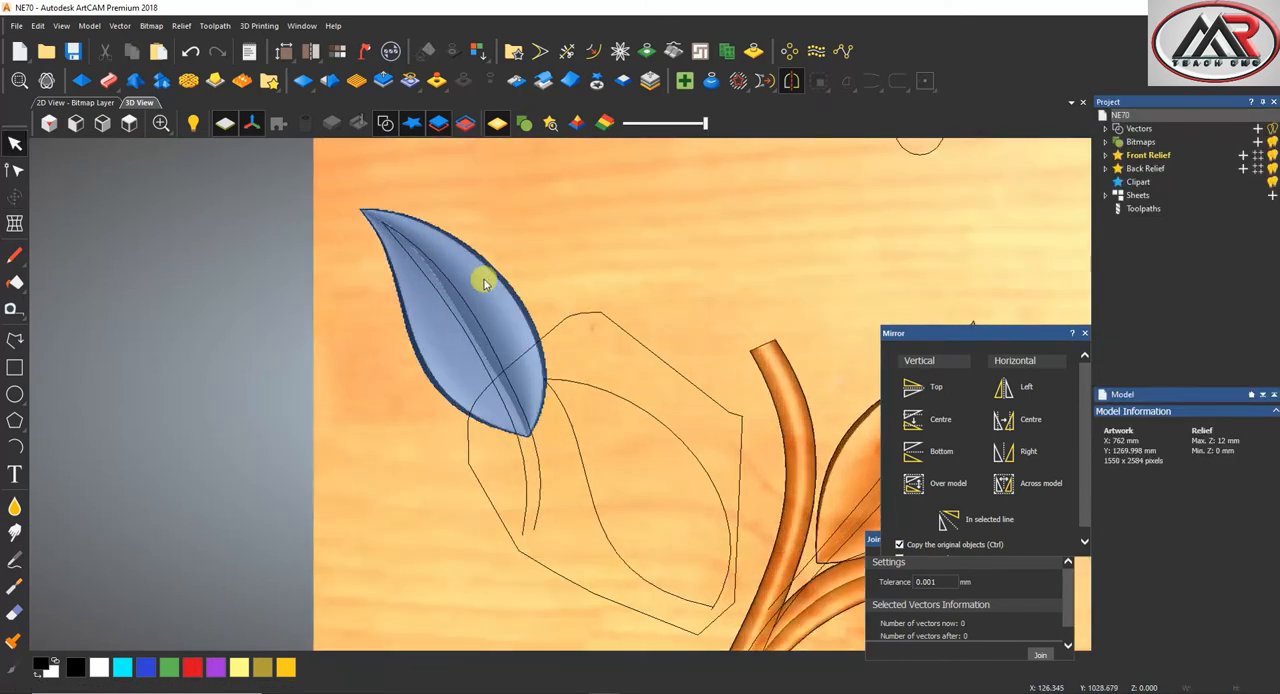
# Select the relocated leaf clipart and paste it back into the relief
pyautogui.click(478, 305)
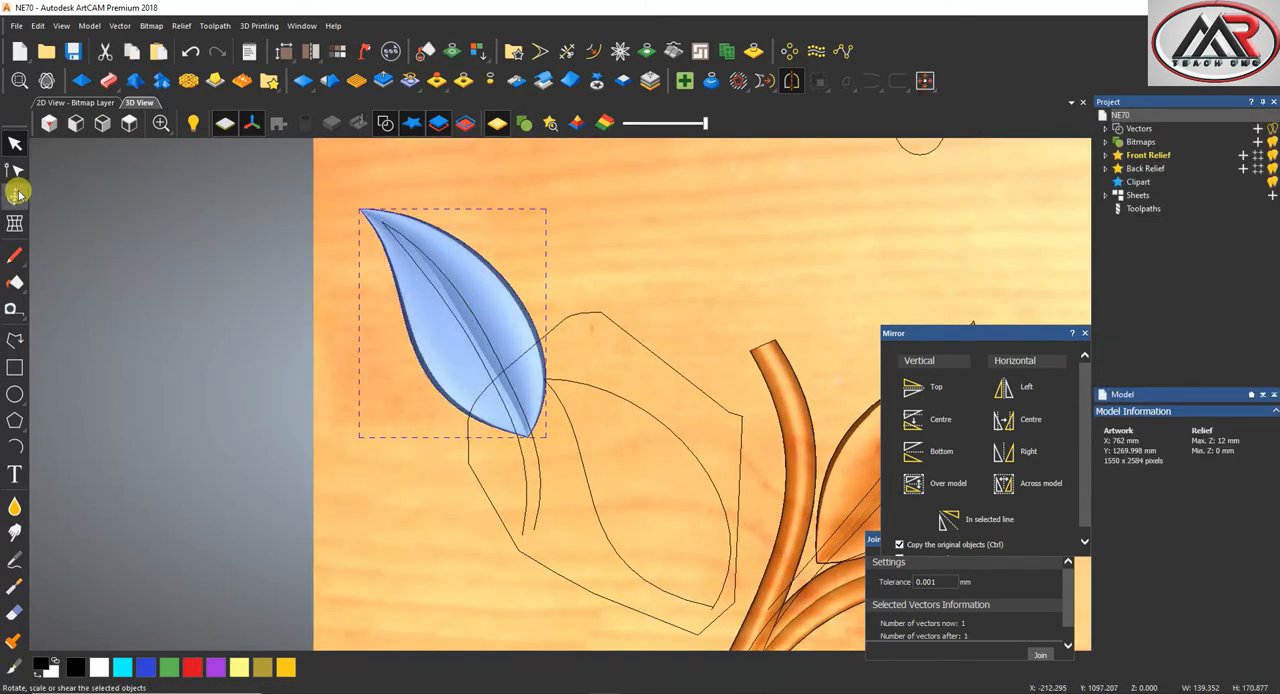
pyautogui.click(16, 195)
pyautogui.click(1159, 604)
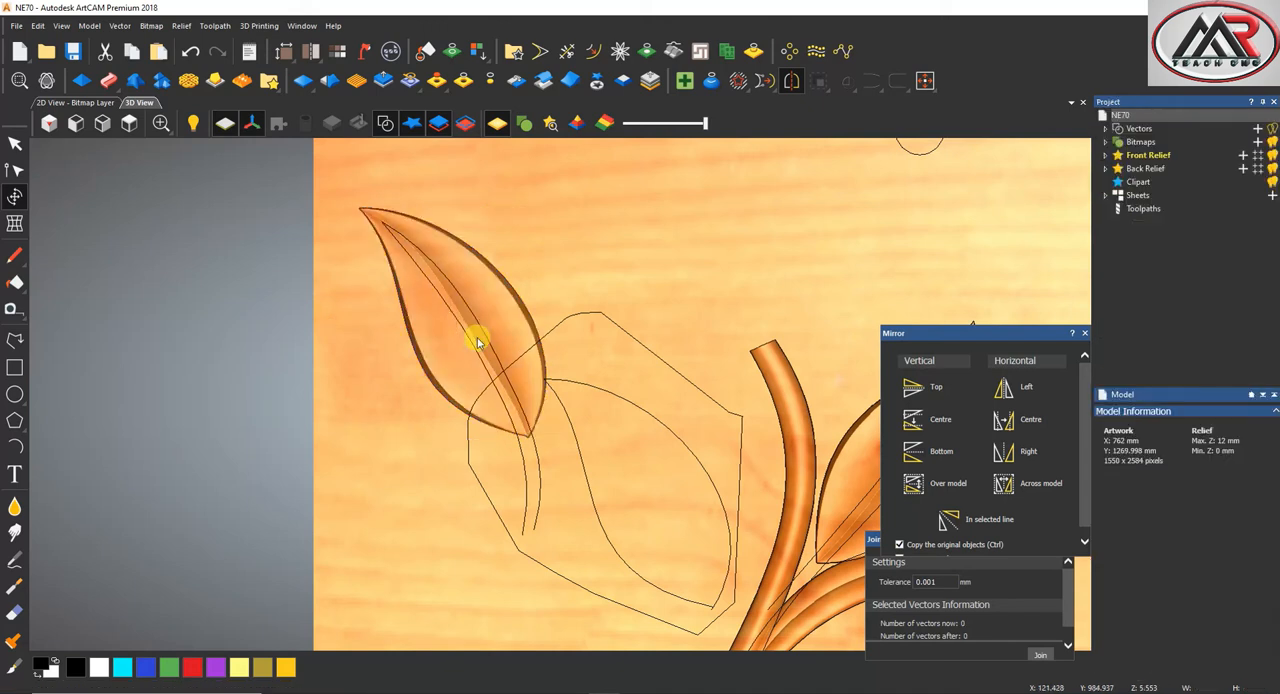
# Draw a short vein edge about 17 mm tall across the right midrib curve near the relocated leaf's tip, and convert it to a curve
pyautogui.scroll(4, 490, 330)
pyautogui.scroll(-3, 554, 376)
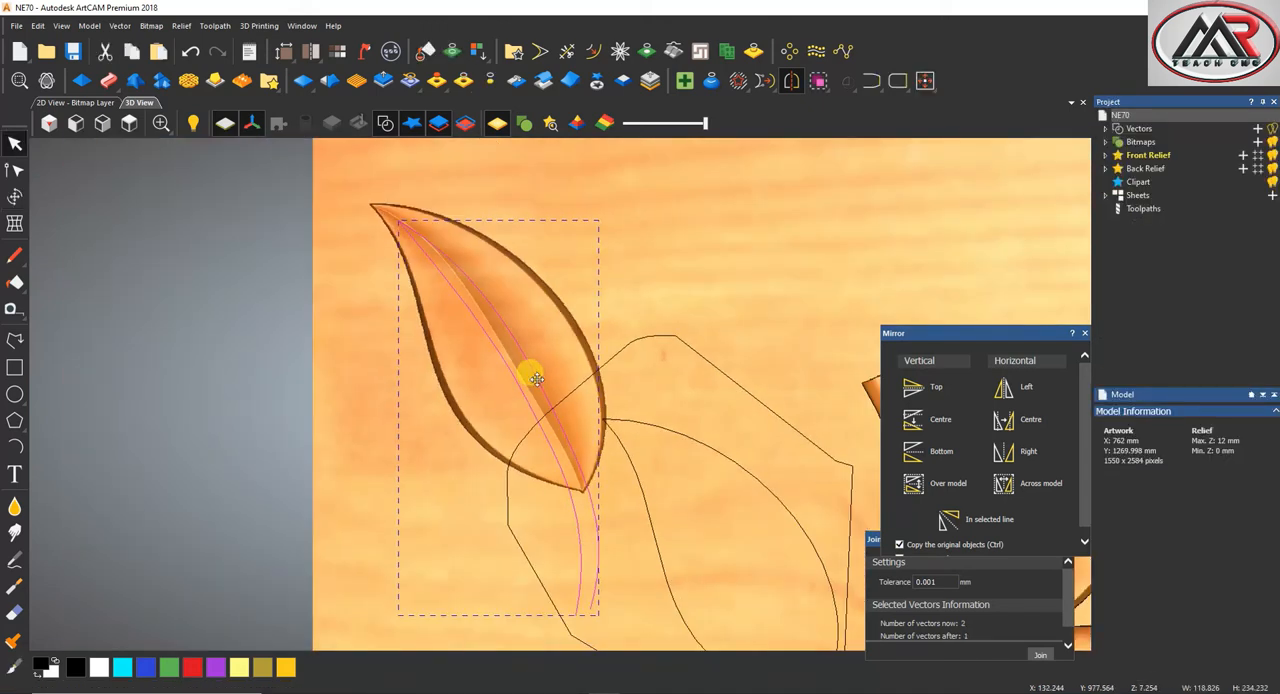
pyautogui.scroll(-1, 537, 379)
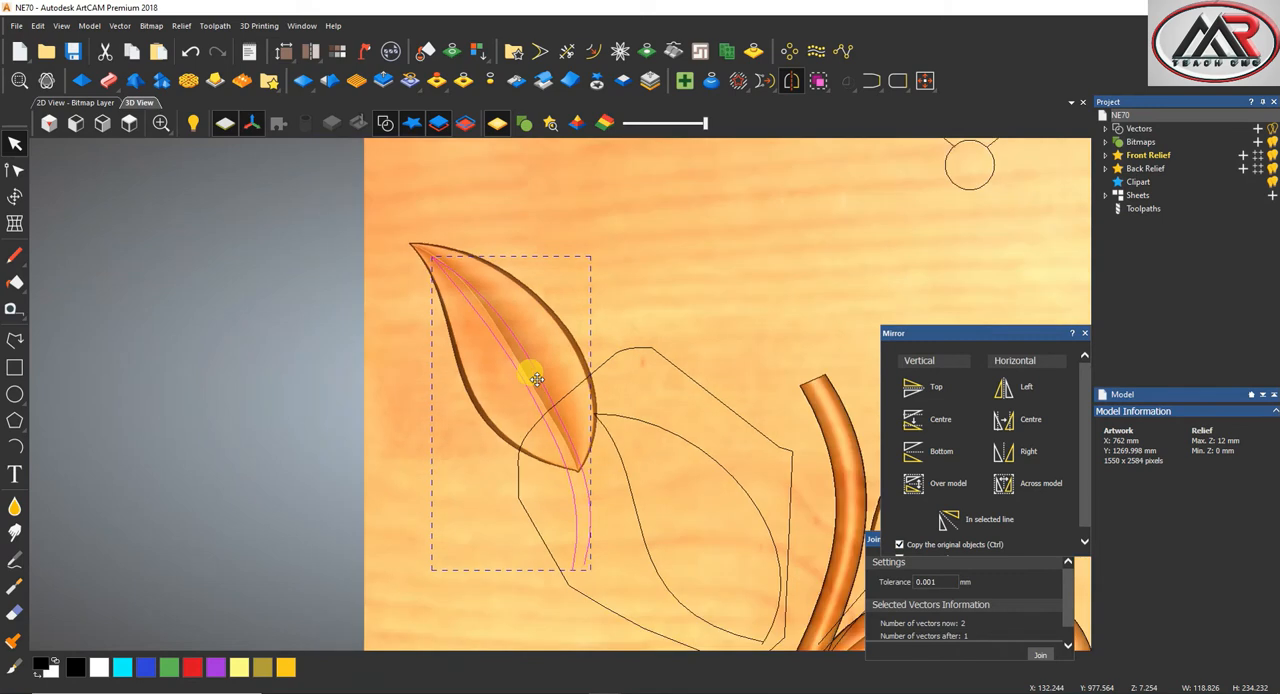
pyautogui.scroll(2, 537, 379)
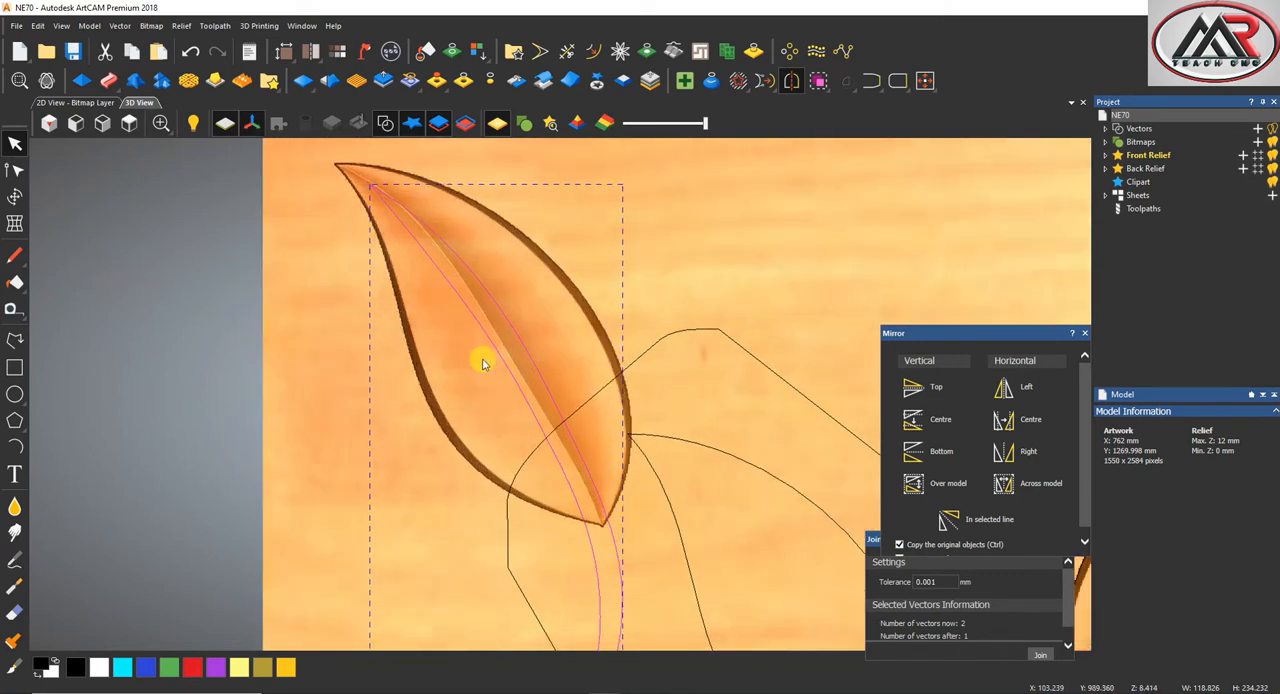
pyautogui.click(15, 341)
pyautogui.scroll(2, 430, 204)
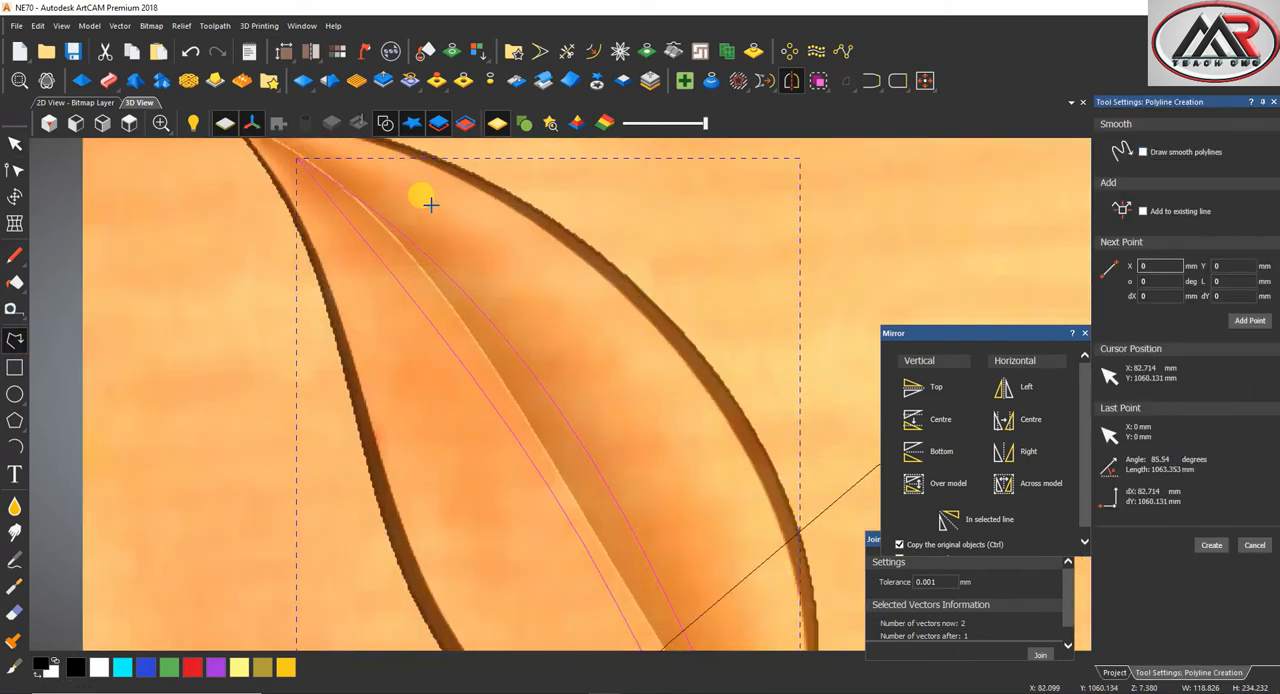
pyautogui.click(435, 199)
pyautogui.click(422, 259)
pyautogui.click(419, 270)
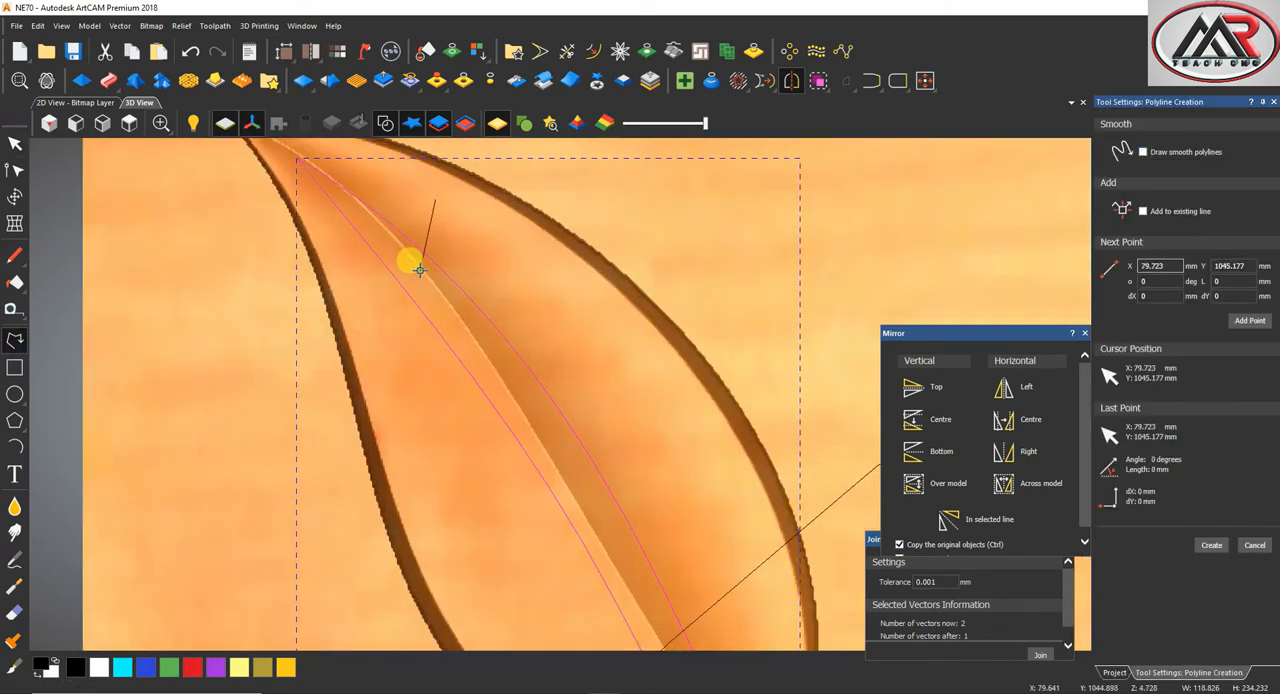
pyautogui.rightClick(419, 270)
pyautogui.click(428, 230)
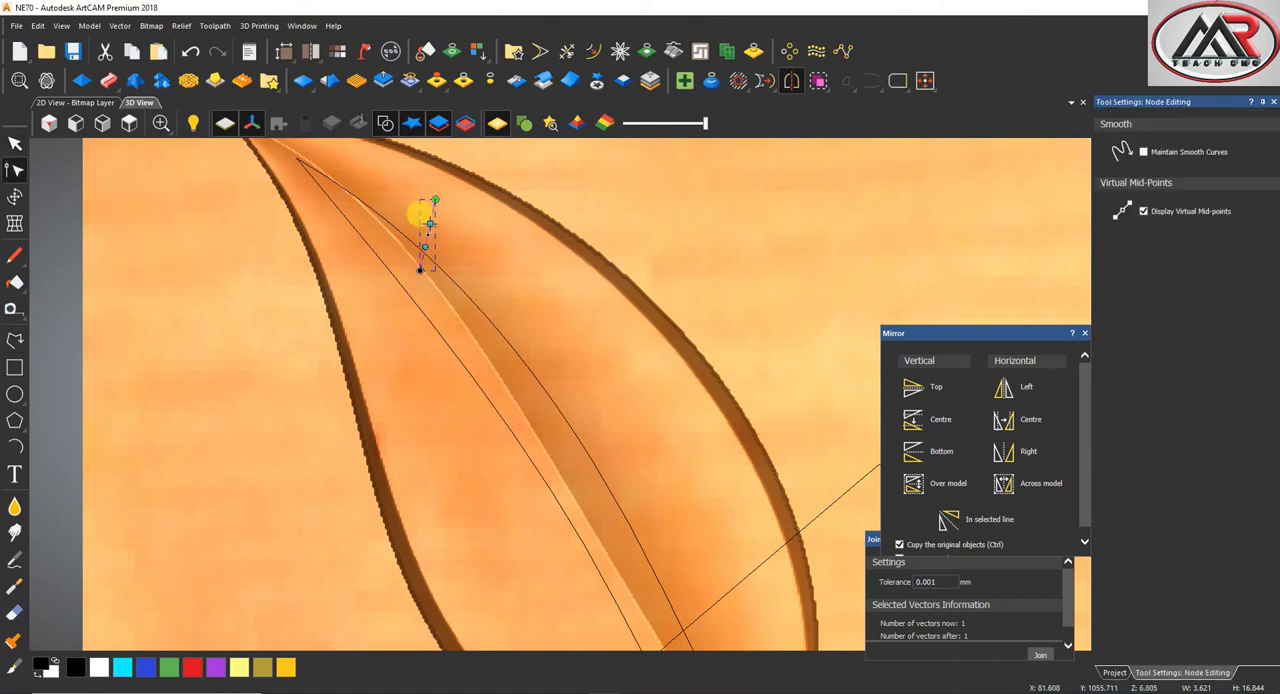
# Draw the first vein's second edge, about 19 mm tall, from the same tip and bow it outward to the right
pyautogui.click(15, 341)
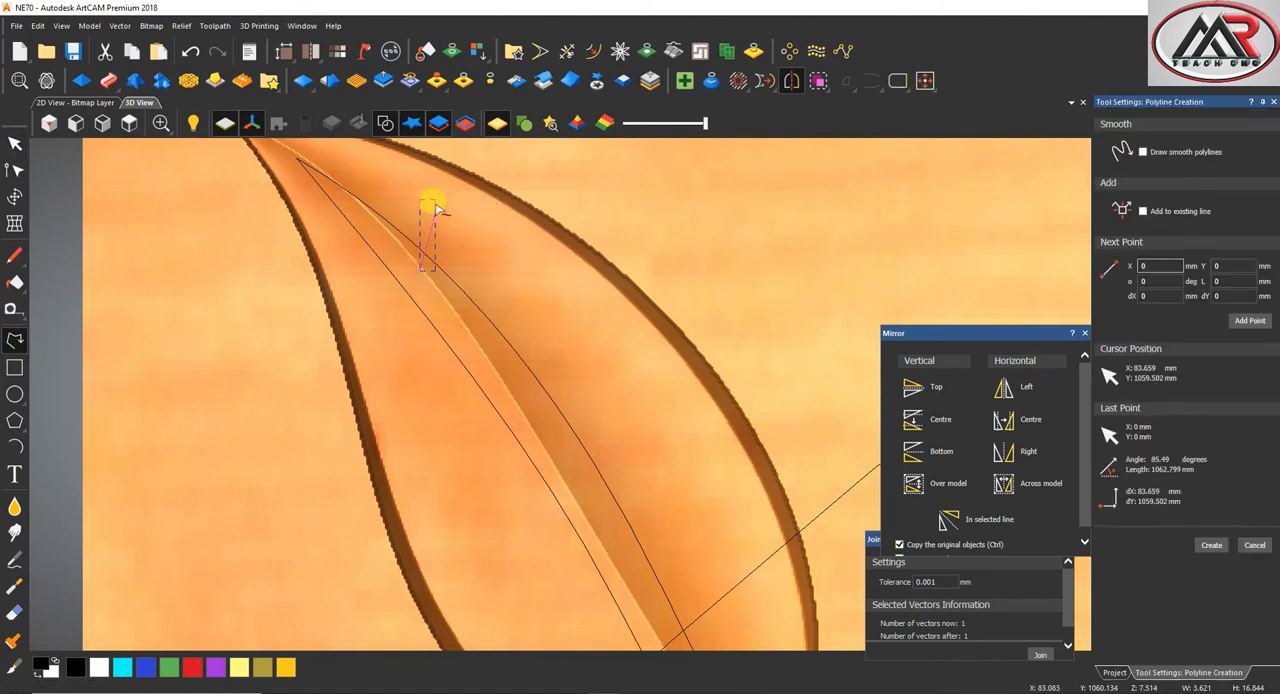
pyautogui.rightClick(434, 279)
pyautogui.press('b')
pyautogui.moveTo(435, 226); pyautogui.dragTo(437, 258)
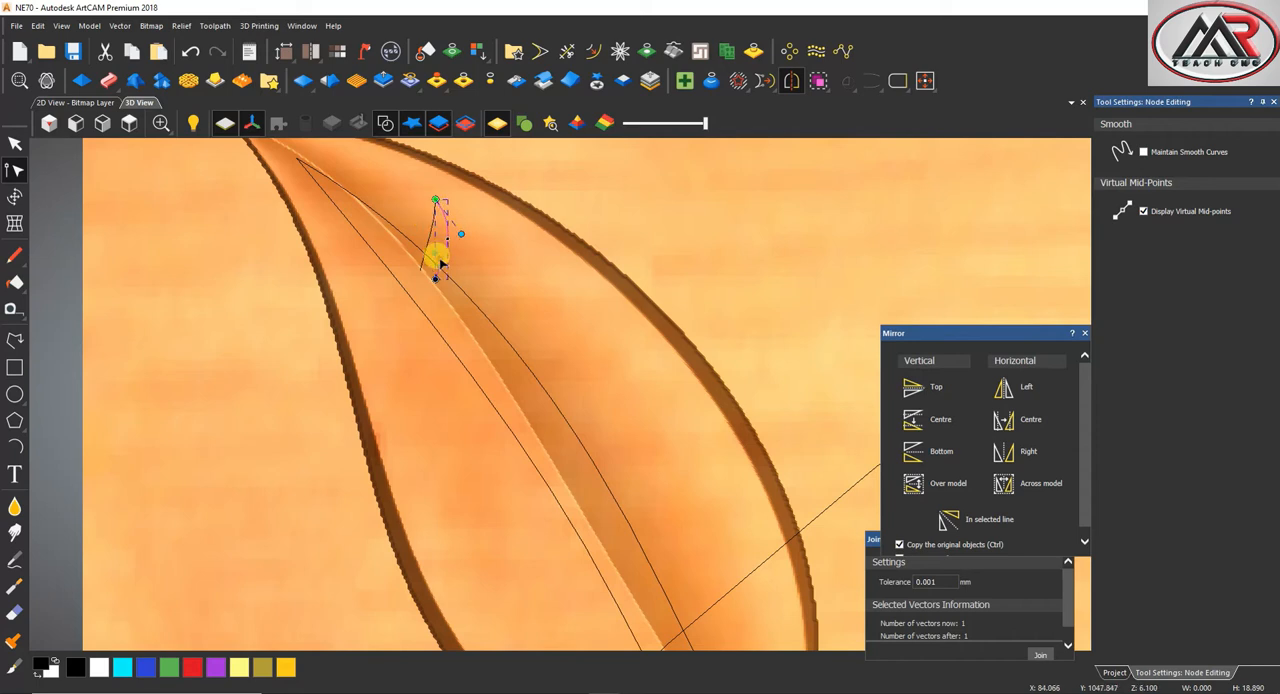
# Draw the second vein's left edge, about 19 mm tall, below the first vein and bend it into a gentle curve
pyautogui.click(15, 340)
pyautogui.click(505, 271)
pyautogui.click(491, 349)
pyautogui.rightClick(491, 349)
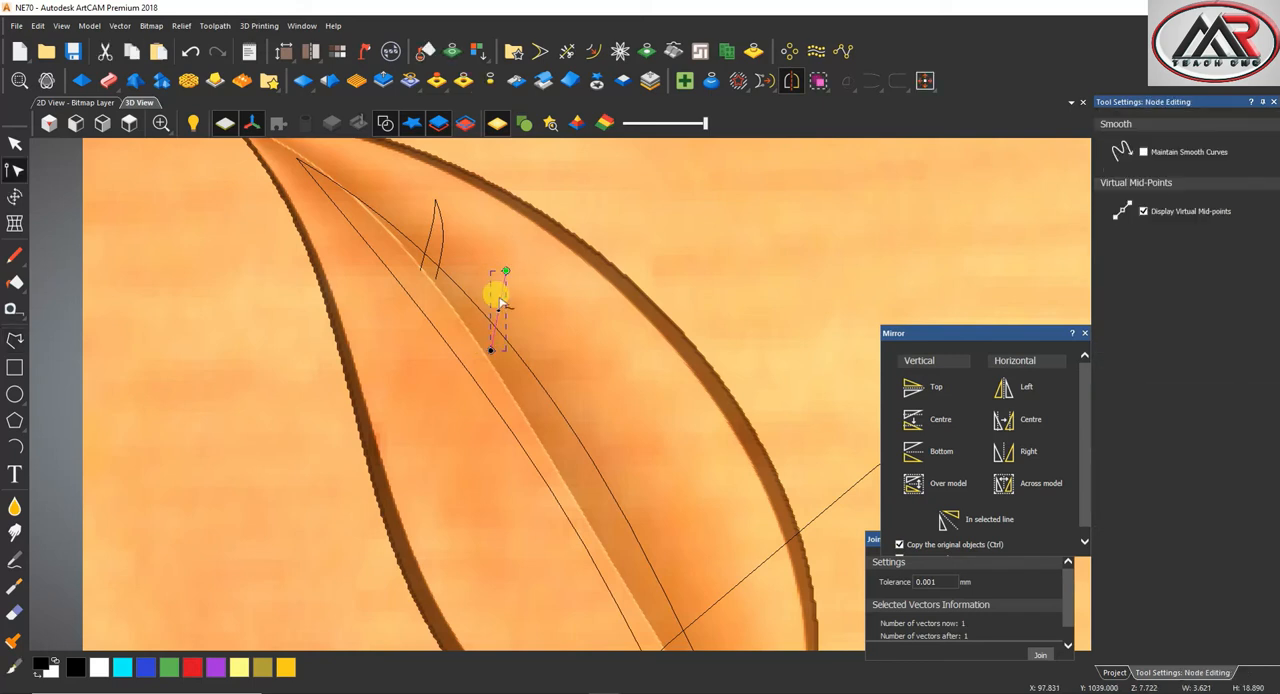
pyautogui.moveTo(500, 294); pyautogui.dragTo(510, 286)
# Draw the second vein's right edge from the same tip, bow it outward as a Bezier curve and deselect it
pyautogui.click(14, 341)
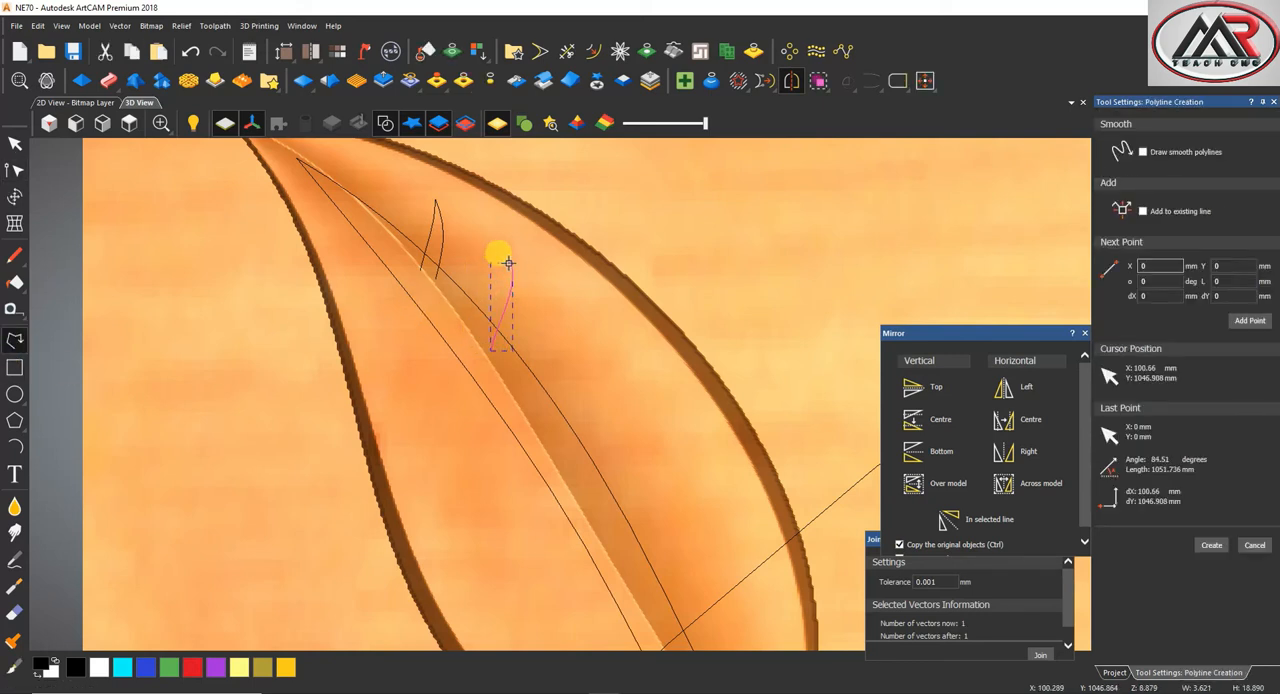
pyautogui.click(504, 337)
pyautogui.press('n')
pyautogui.press('b')
pyautogui.moveTo(509, 294); pyautogui.dragTo(522, 294)
pyautogui.press('Escape')
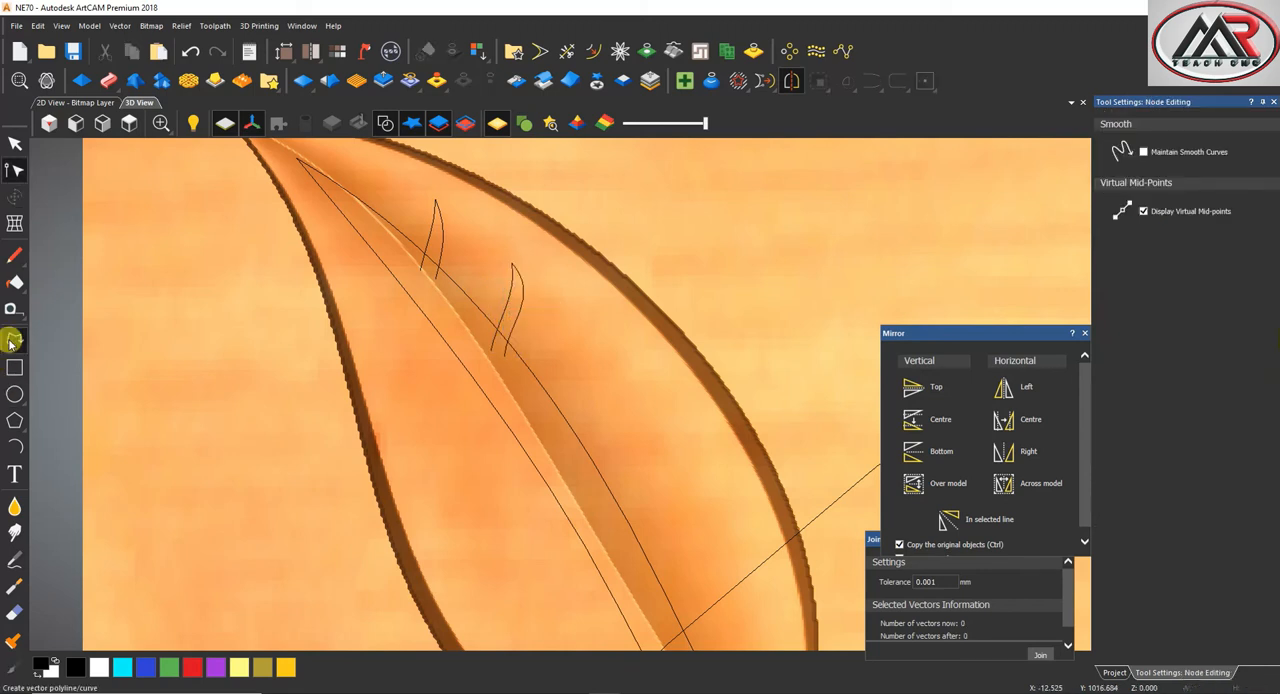
# Draw the third vein's left edge, about 20 mm tall, below the second vein and bend it into an S-shaped curve
pyautogui.click(14, 341)
pyautogui.click(566, 348)
pyautogui.click(540, 432)
pyautogui.press('n')
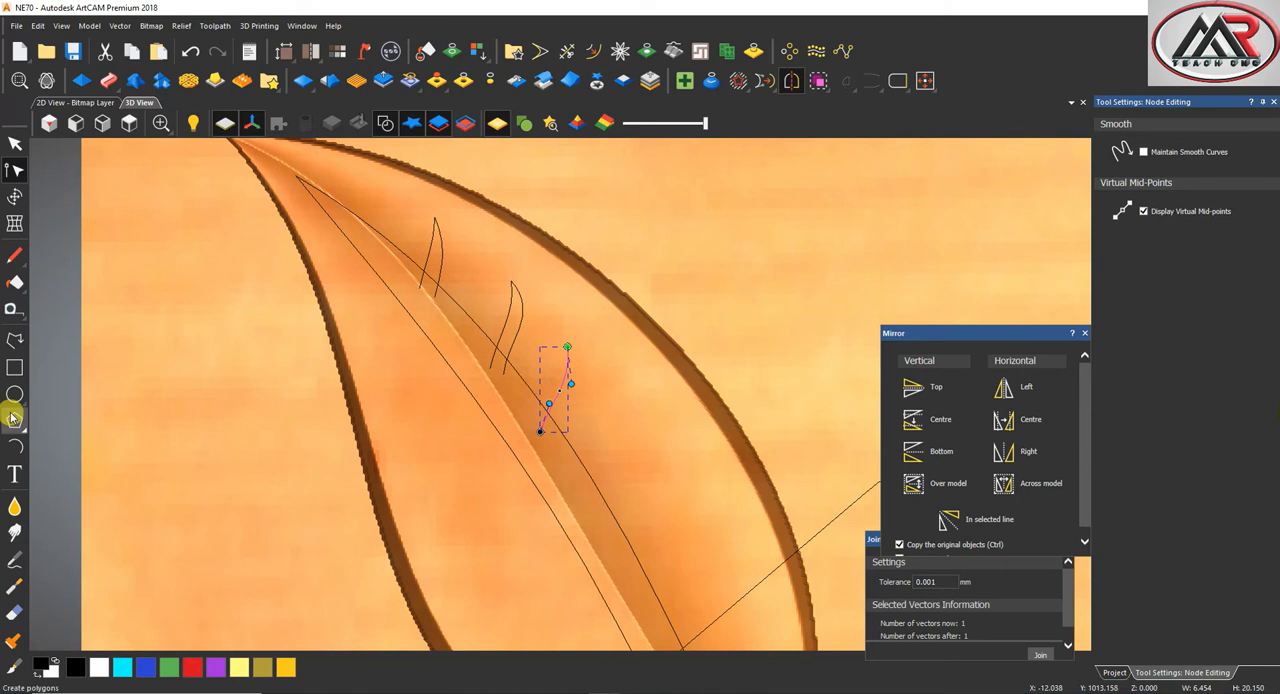
# Draw the third vein's right edge, about 24 mm tall, beside the left one and bow it outward as a Bezier curve
pyautogui.click(14, 341)
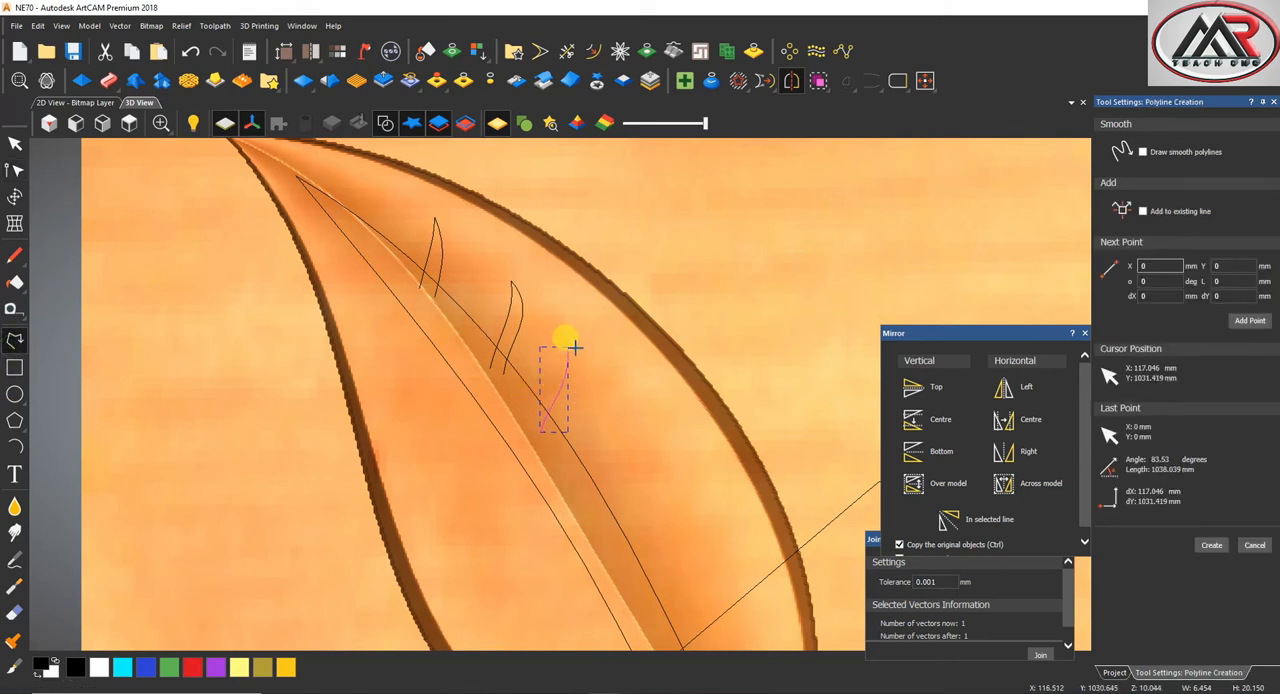
pyautogui.click(574, 347)
pyautogui.click(555, 450)
pyautogui.press('n')
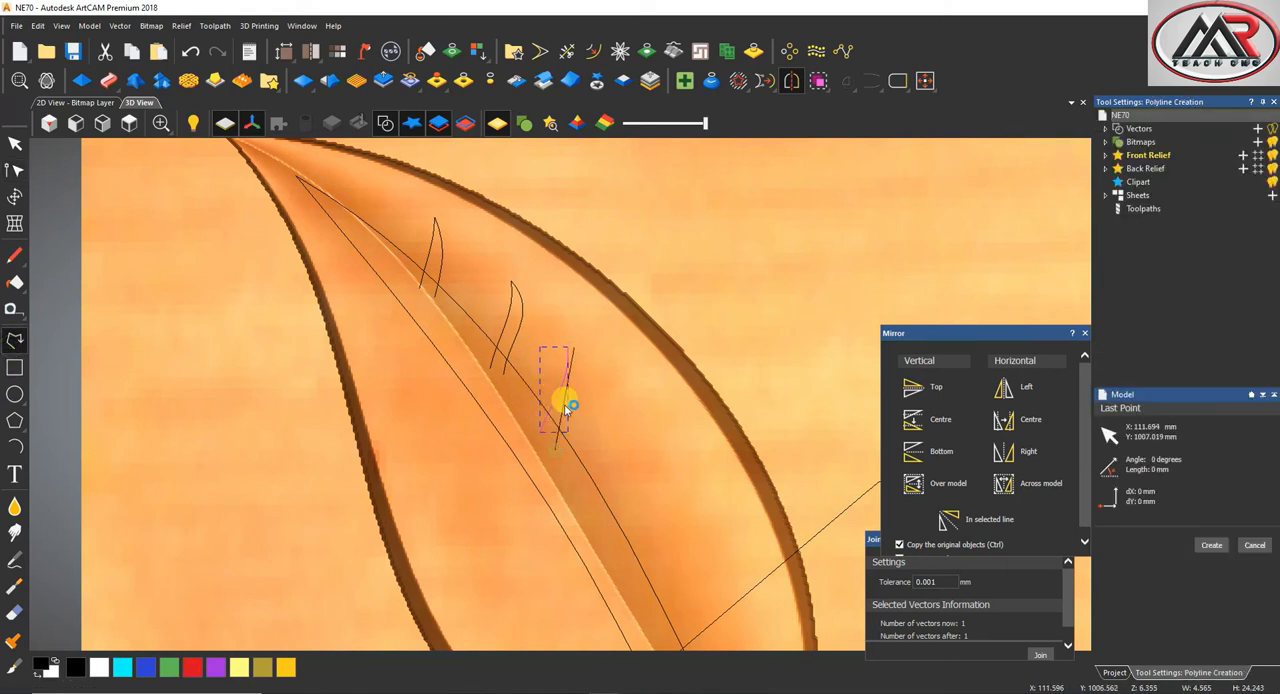
pyautogui.press('b')
pyautogui.moveTo(571, 381); pyautogui.dragTo(587, 390)
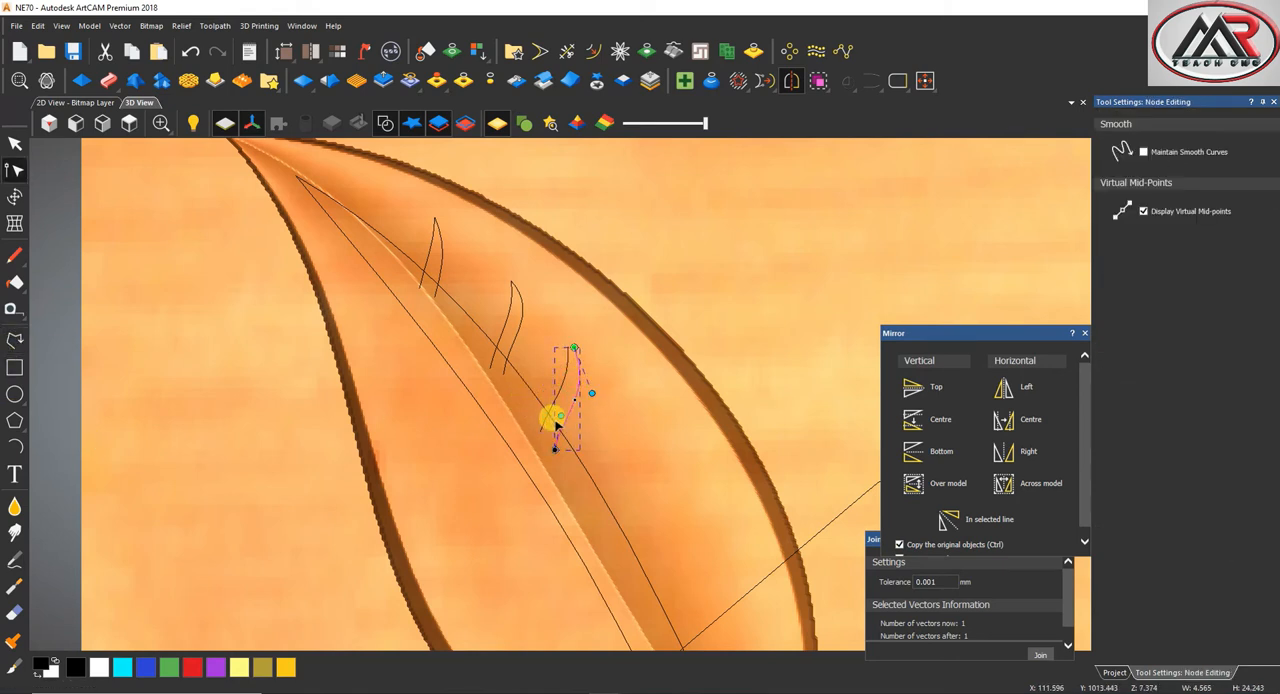
# Draw the fourth vein's left edge, about 19 mm tall, from the leaf's right half down to the midrib and curve it
pyautogui.scroll(-3, 580, 428)
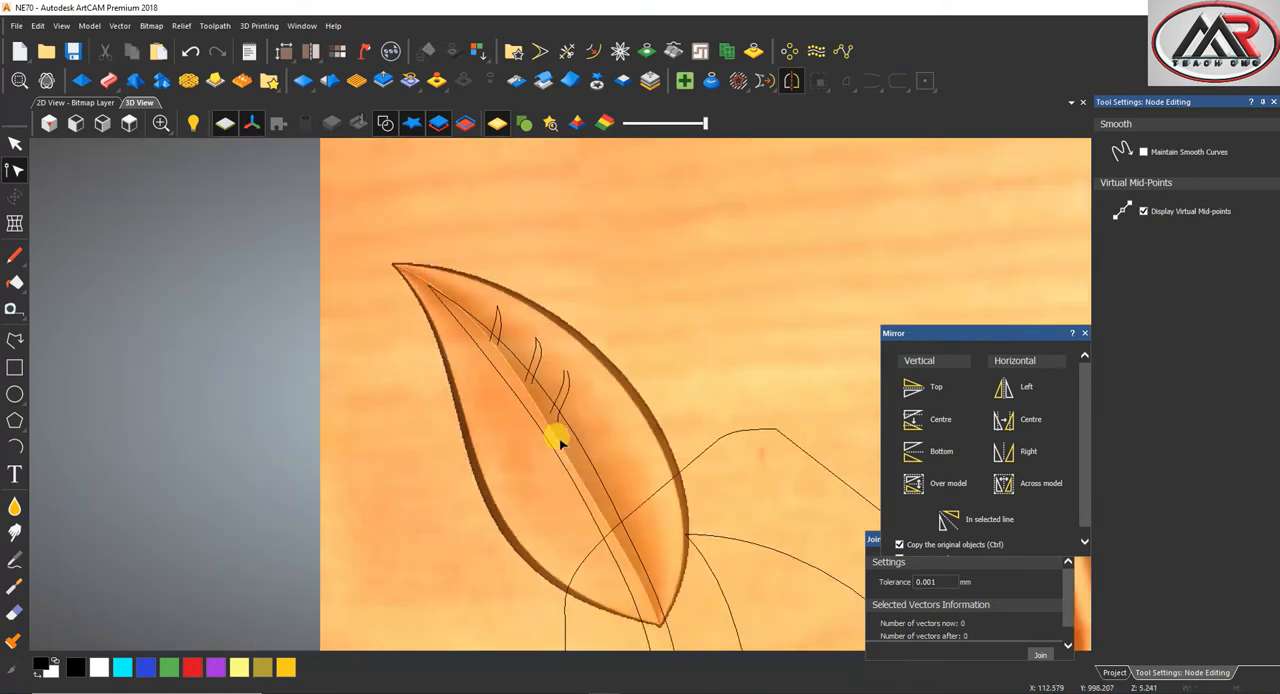
pyautogui.click(14, 341)
pyautogui.scroll(-2, 573, 418)
pyautogui.scroll(3, 574, 417)
pyautogui.click(585, 382)
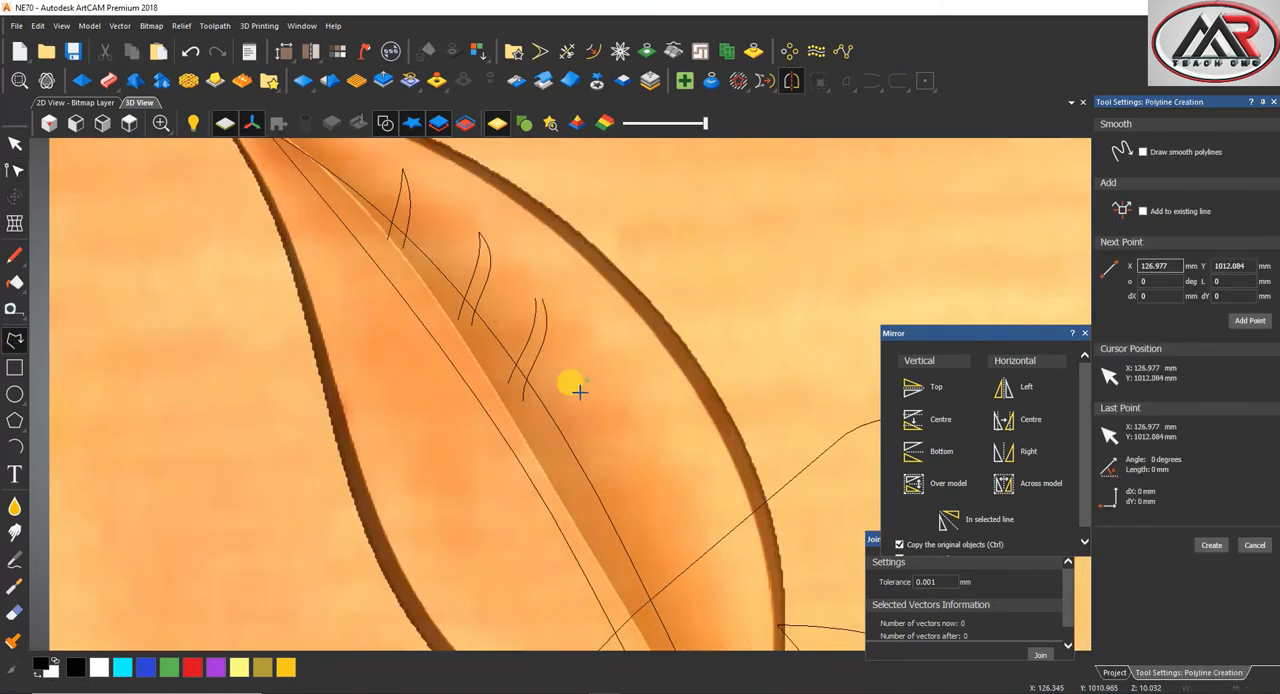
pyautogui.click(555, 459)
pyautogui.press('n')
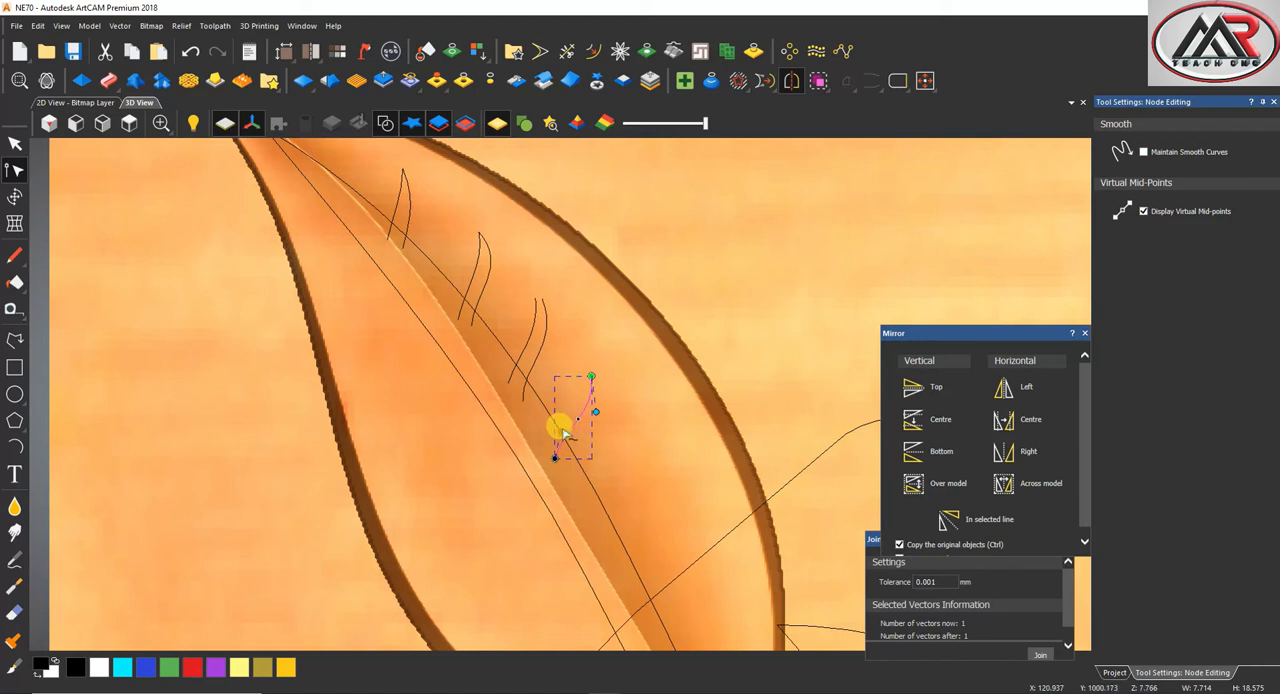
# Draw the fourth vein's right edge from the same tip down to the midrib and curve it to match its neighbour
pyautogui.click(14, 341)
pyautogui.click(589, 376)
pyautogui.click(566, 467)
pyautogui.rightClick(566, 467)
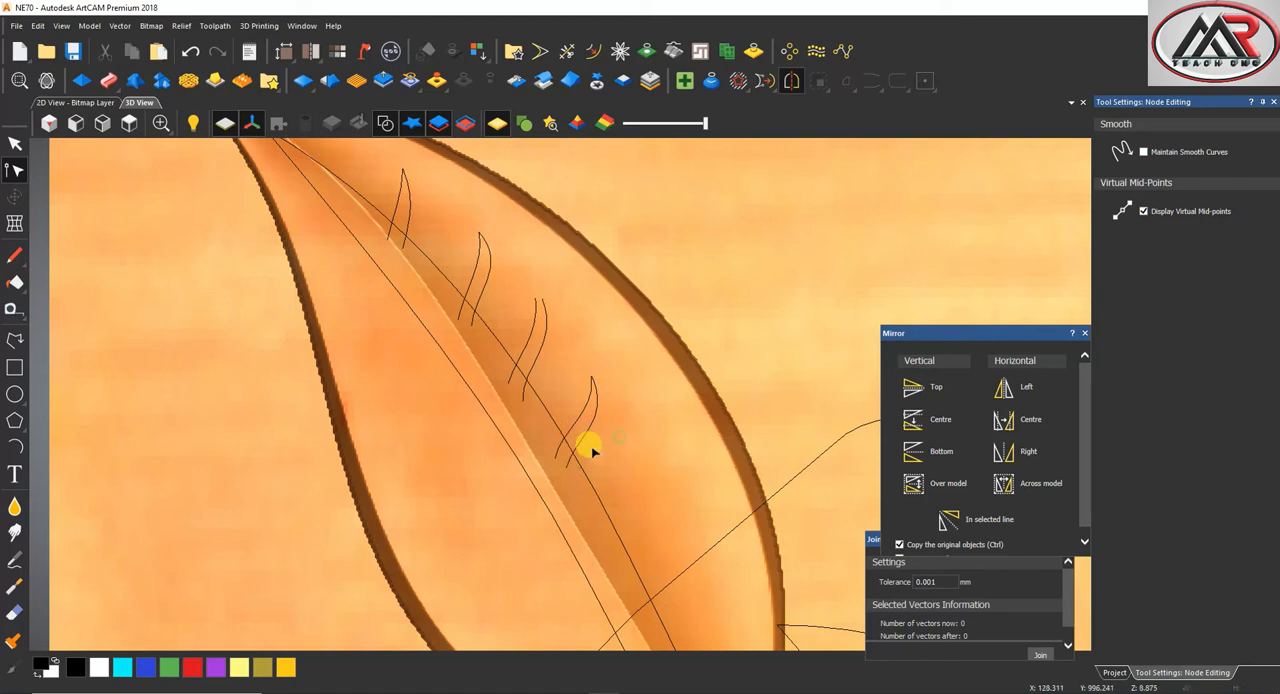
# Draw the fifth vein's left edge below the fourth vein, convert it to a curve and adjust its end nodes
pyautogui.scroll(-4, 586, 443)
pyautogui.click(14, 341)
pyautogui.scroll(-2, 576, 441)
pyautogui.scroll(3, 576, 441)
pyautogui.click(606, 393)
pyautogui.click(561, 458)
pyautogui.rightClick(603, 408)
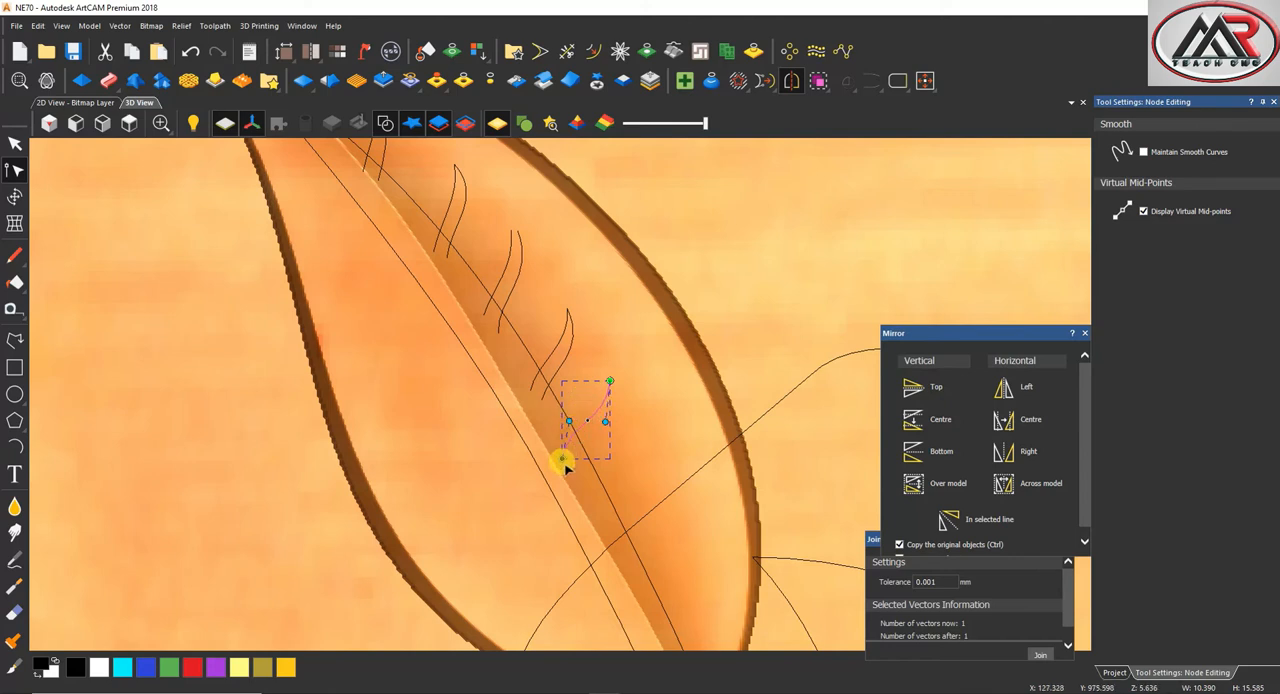
# Draw the fifth vein's right edge, about 19 mm tall, from the same tip and bend it outward
pyautogui.click(14, 341)
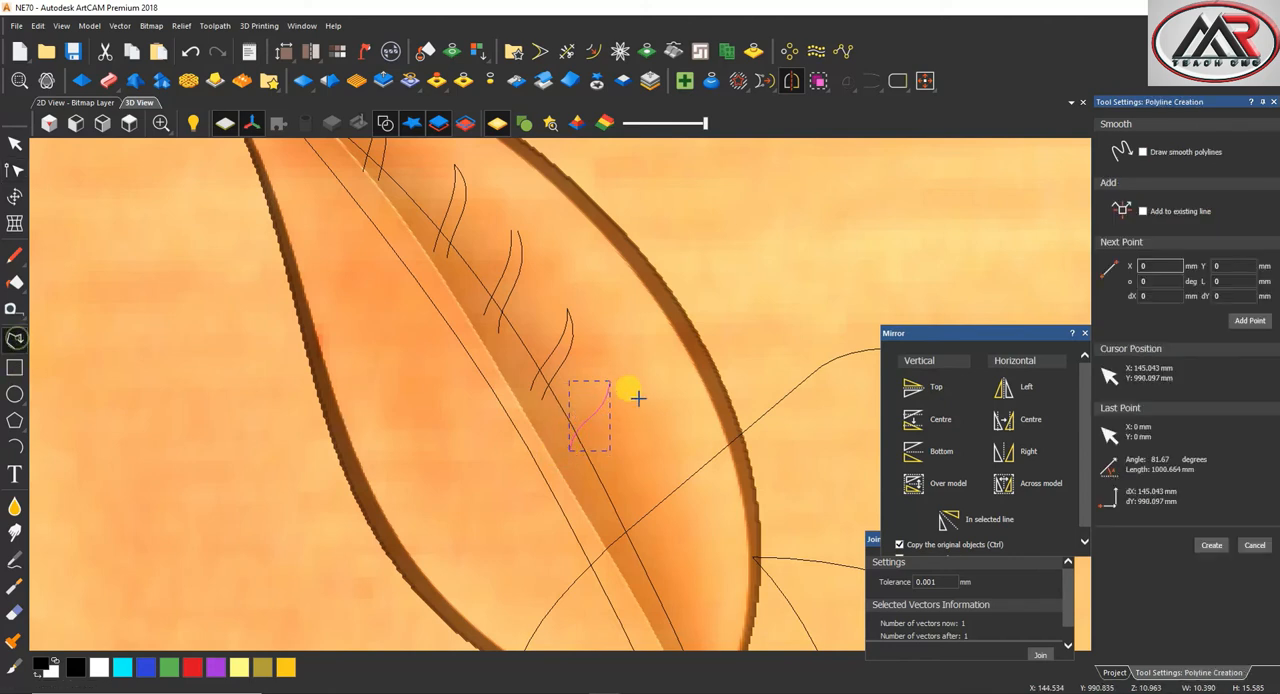
pyautogui.click(608, 382)
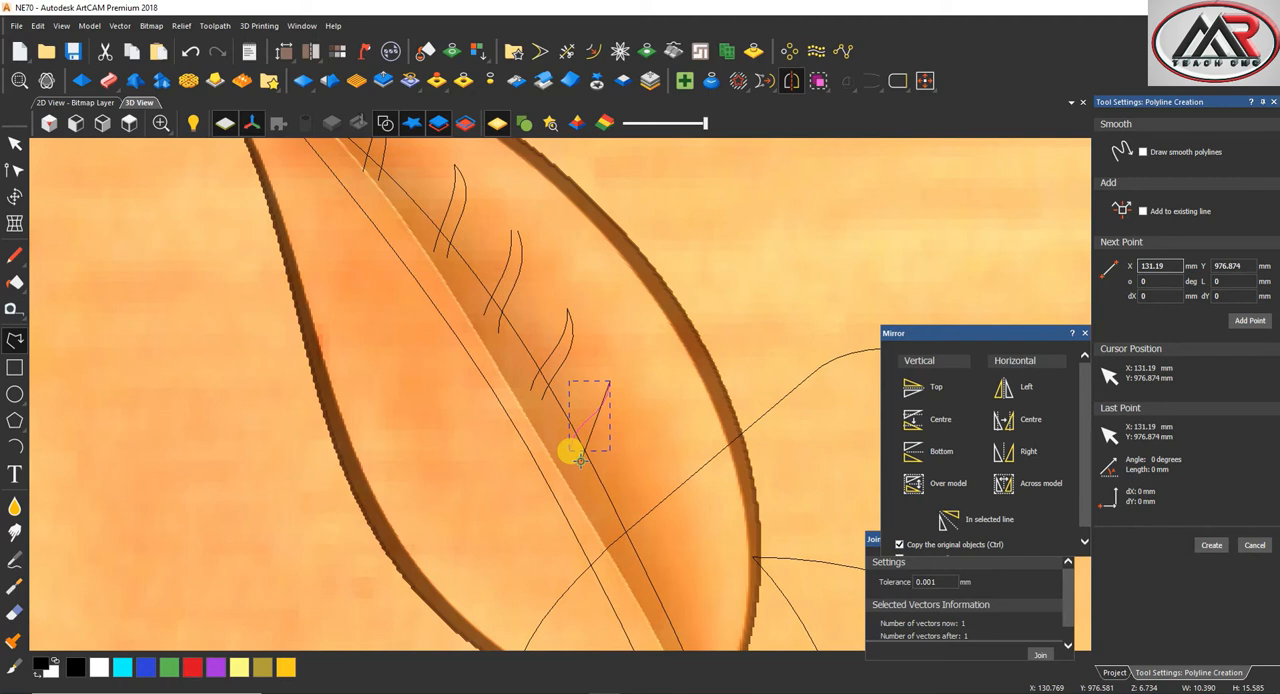
pyautogui.click(580, 458)
pyautogui.rightClick(590, 408)
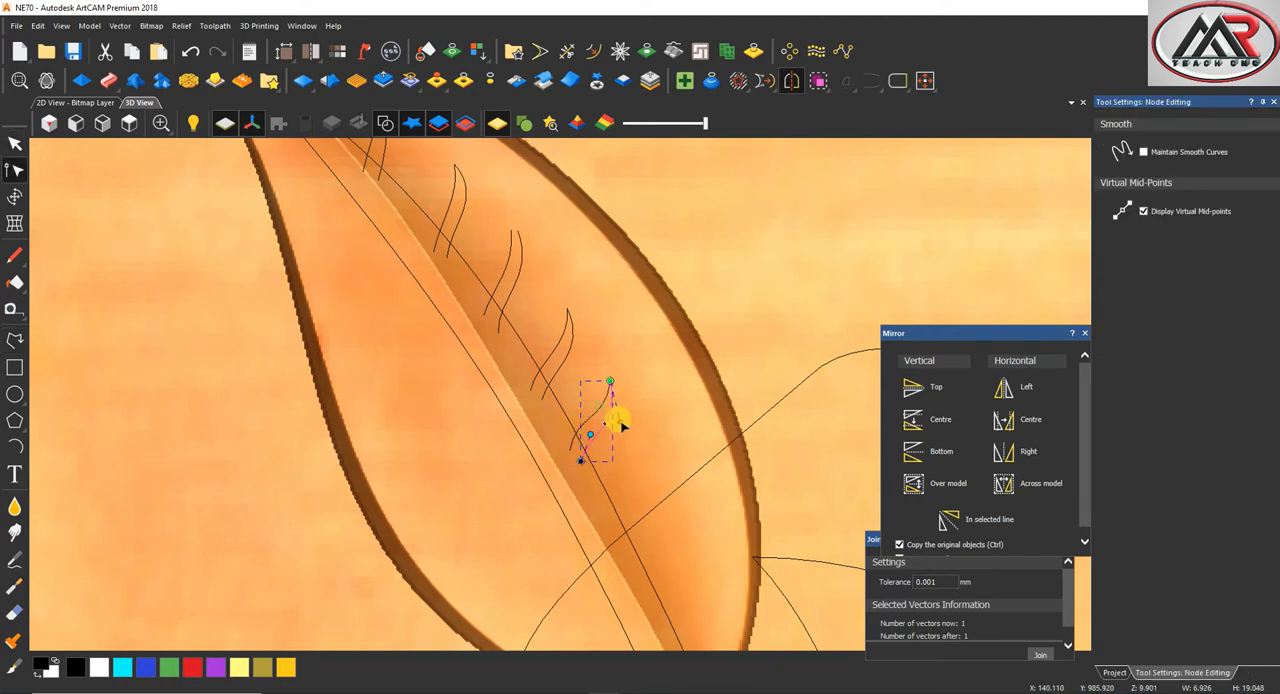
# Draw the sixth vein's left edge below the fifth vein, curve it and raise its tip
pyautogui.click(14, 341)
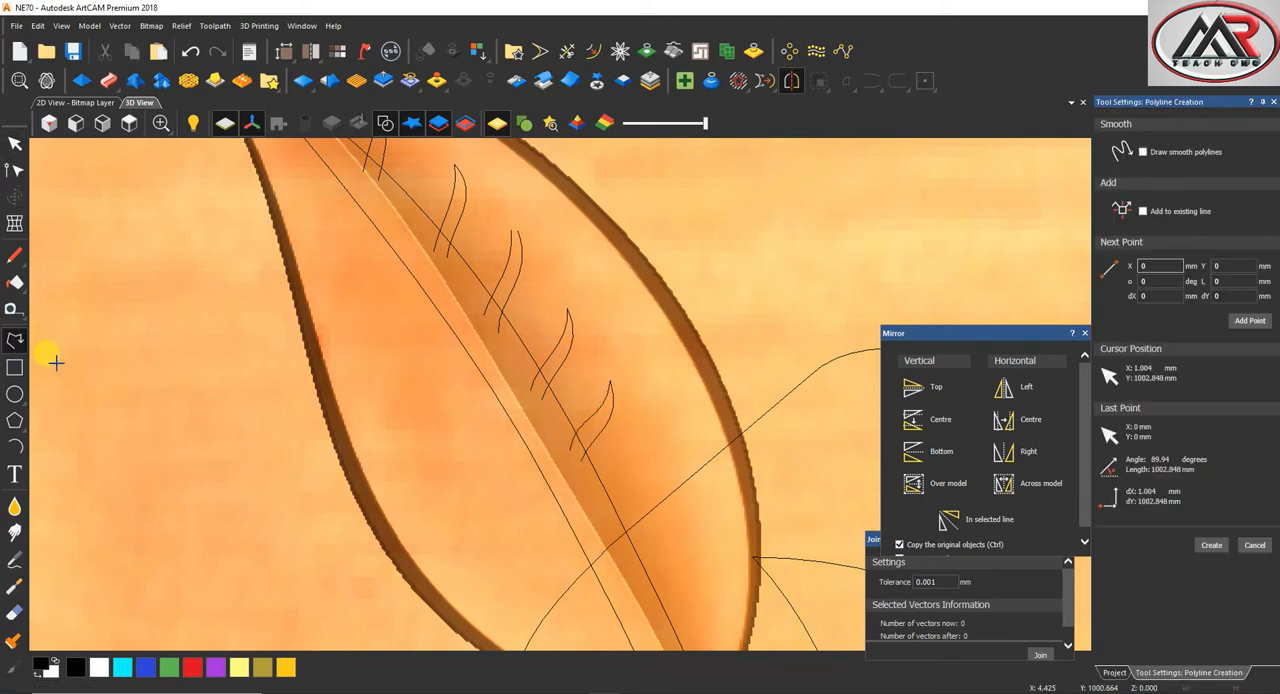
pyautogui.scroll(-3, 612, 420)
pyautogui.scroll(3, 605, 430)
pyautogui.click(620, 416)
pyautogui.click(570, 485)
pyautogui.rightClick(605, 442)
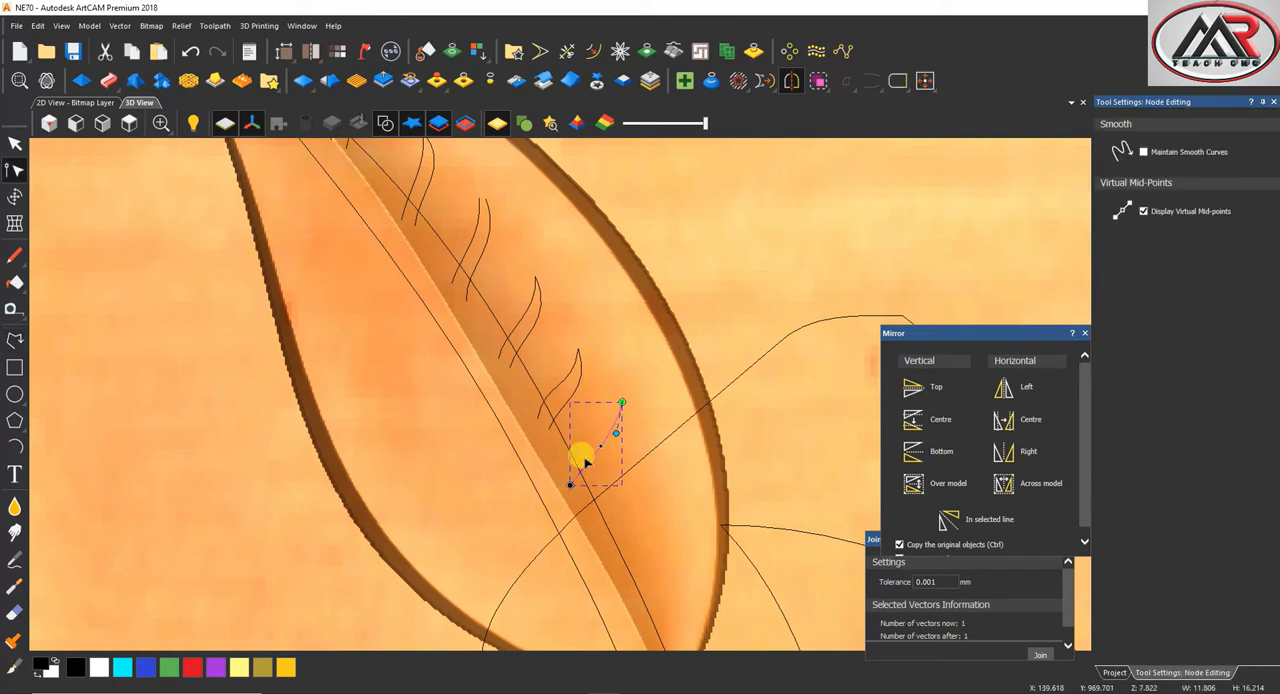
# Draw the sixth vein's right edge, about 23 mm tall, from the same tip to the midrib and bow it outward
pyautogui.click(14, 341)
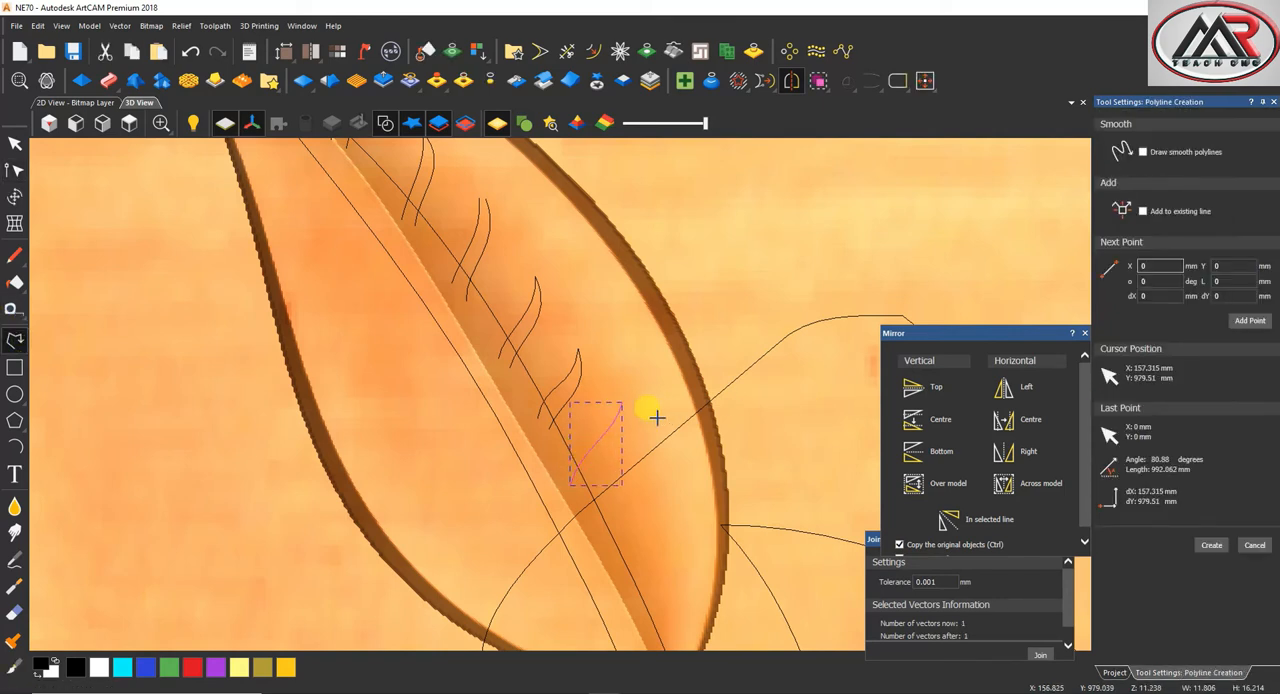
pyautogui.click(622, 404)
pyautogui.click(584, 499)
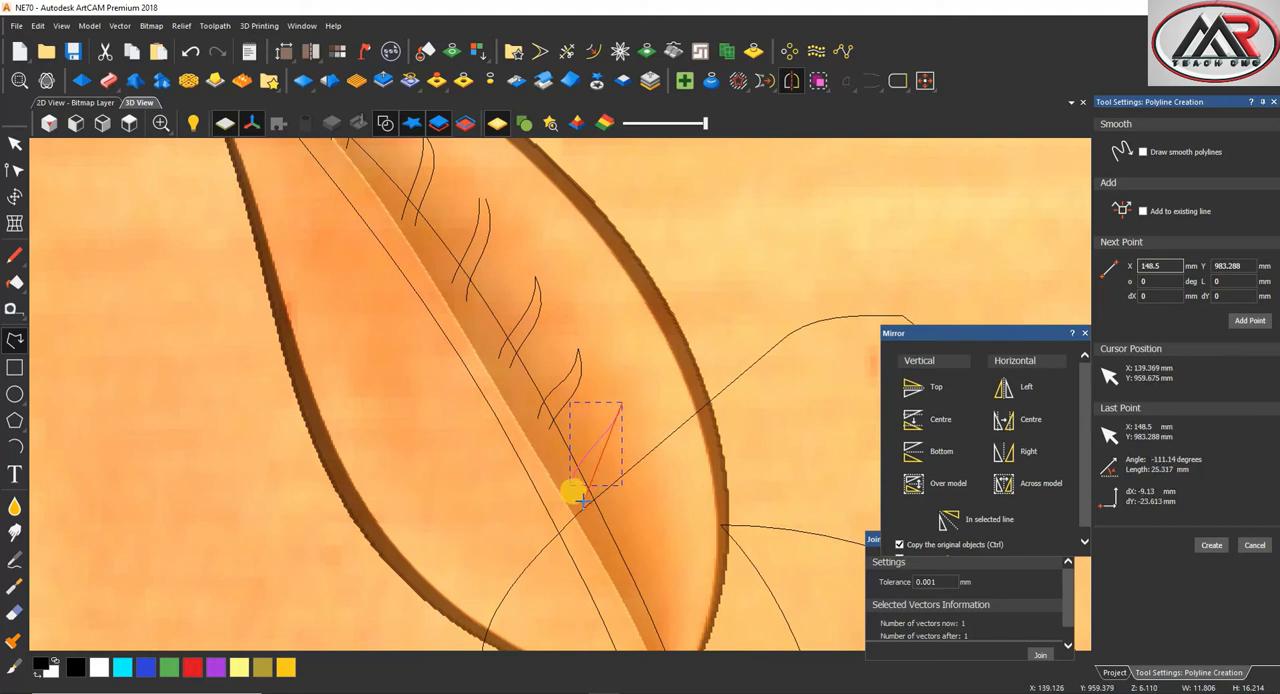
pyautogui.rightClick(580, 460)
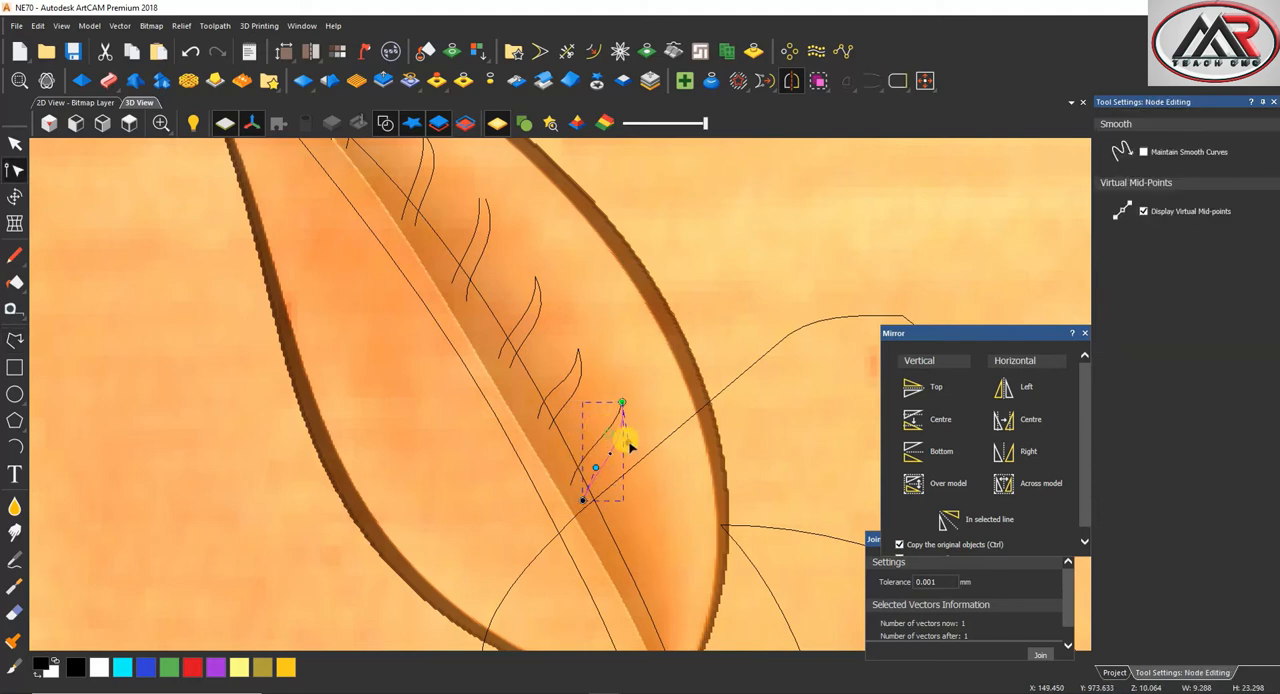
# Draw the seventh vein's left edge, about 19 mm tall, near the leaf's base and bend it into an S-shaped curve
pyautogui.scroll(-2, 589, 467)
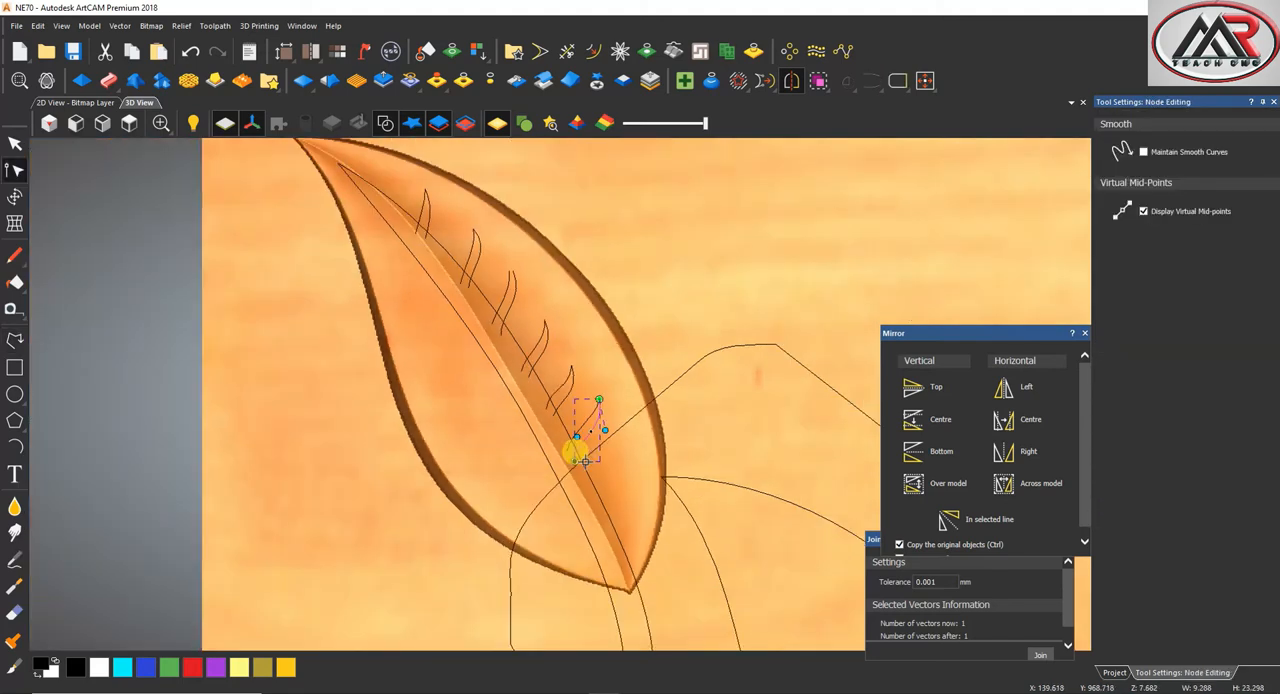
pyautogui.click(12, 342)
pyautogui.scroll(-1, 620, 408)
pyautogui.scroll(3, 560, 420)
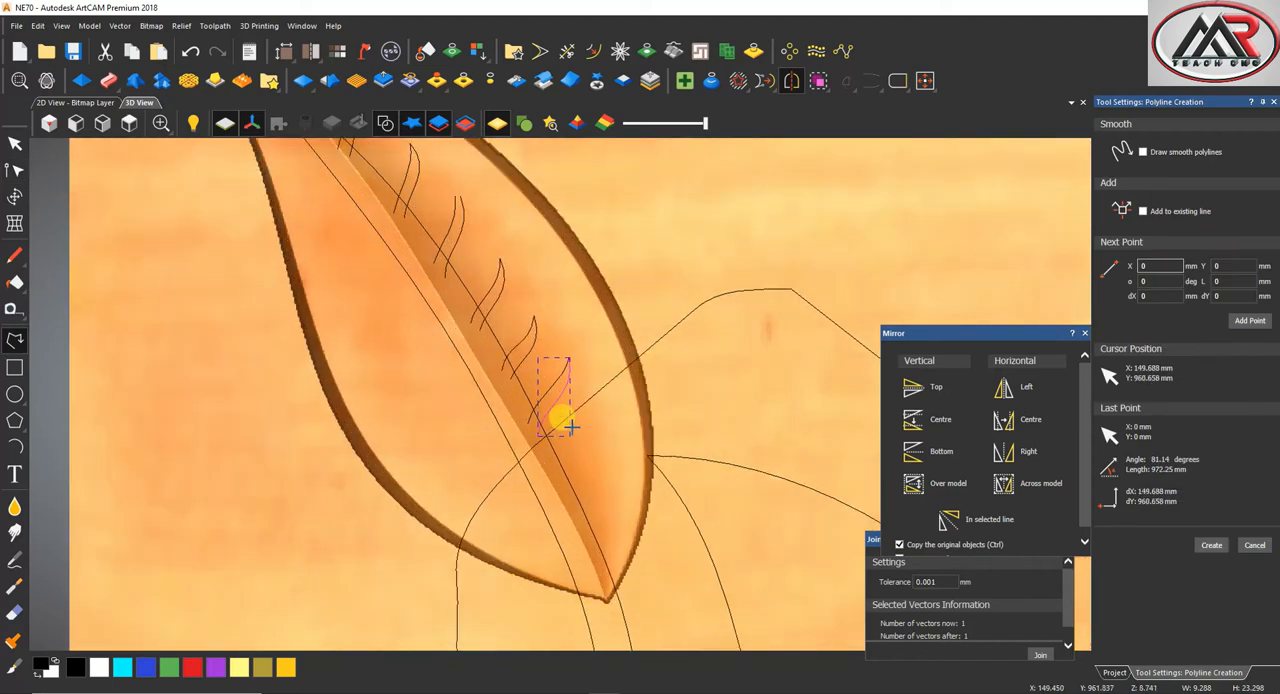
pyautogui.click(584, 424)
pyautogui.click(557, 487)
pyautogui.rightClick(557, 457)
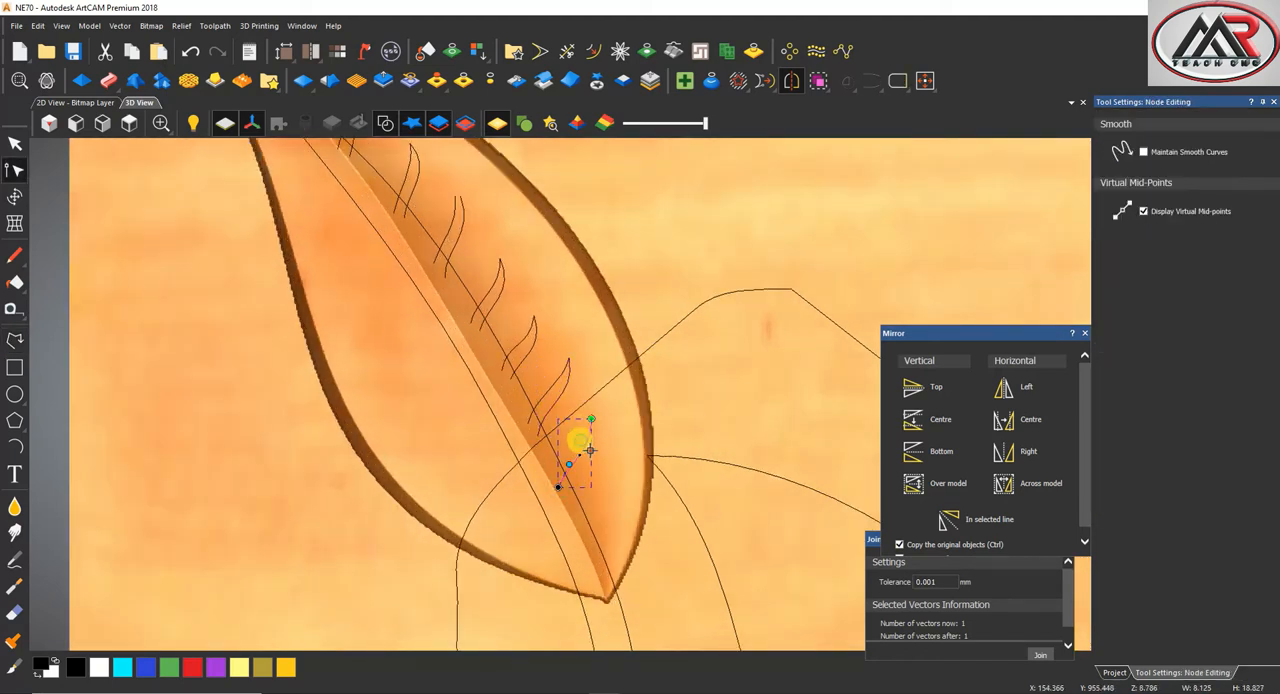
# Draw the seventh vein's right edge, about 24 mm tall, from the same tip to the midrib and bow it outward
pyautogui.click(15, 340)
pyautogui.click(590, 418)
pyautogui.click(567, 497)
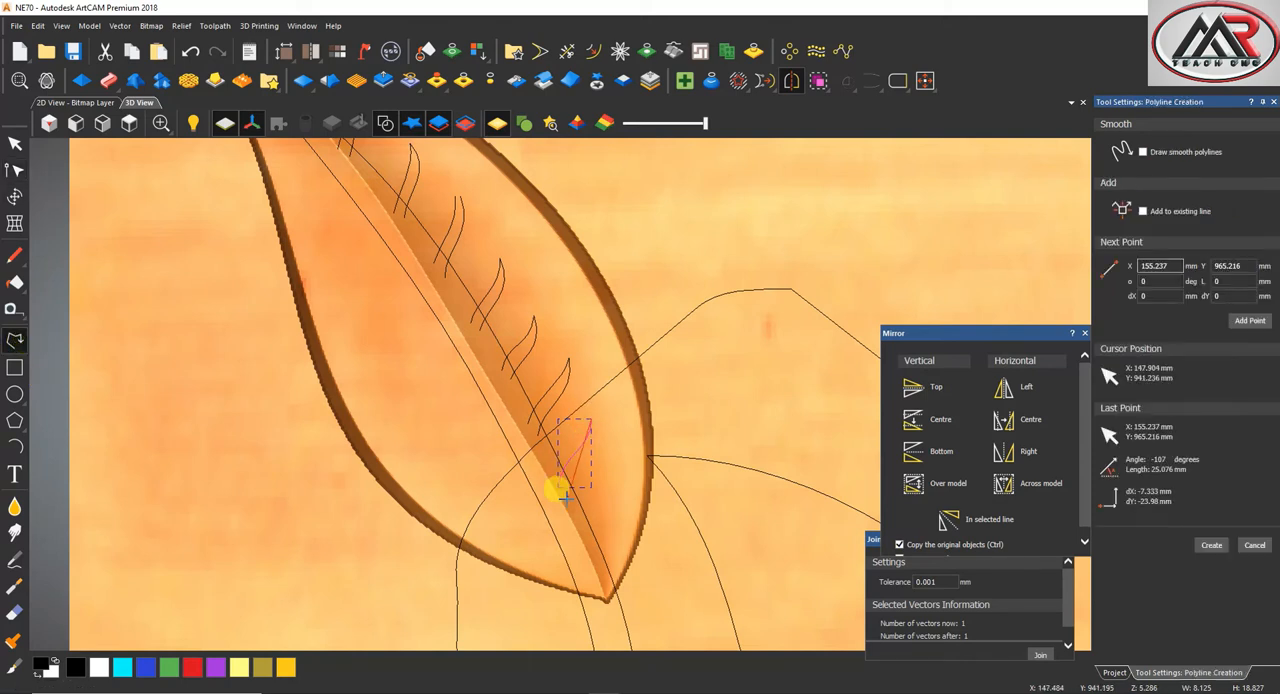
pyautogui.rightClick(577, 448)
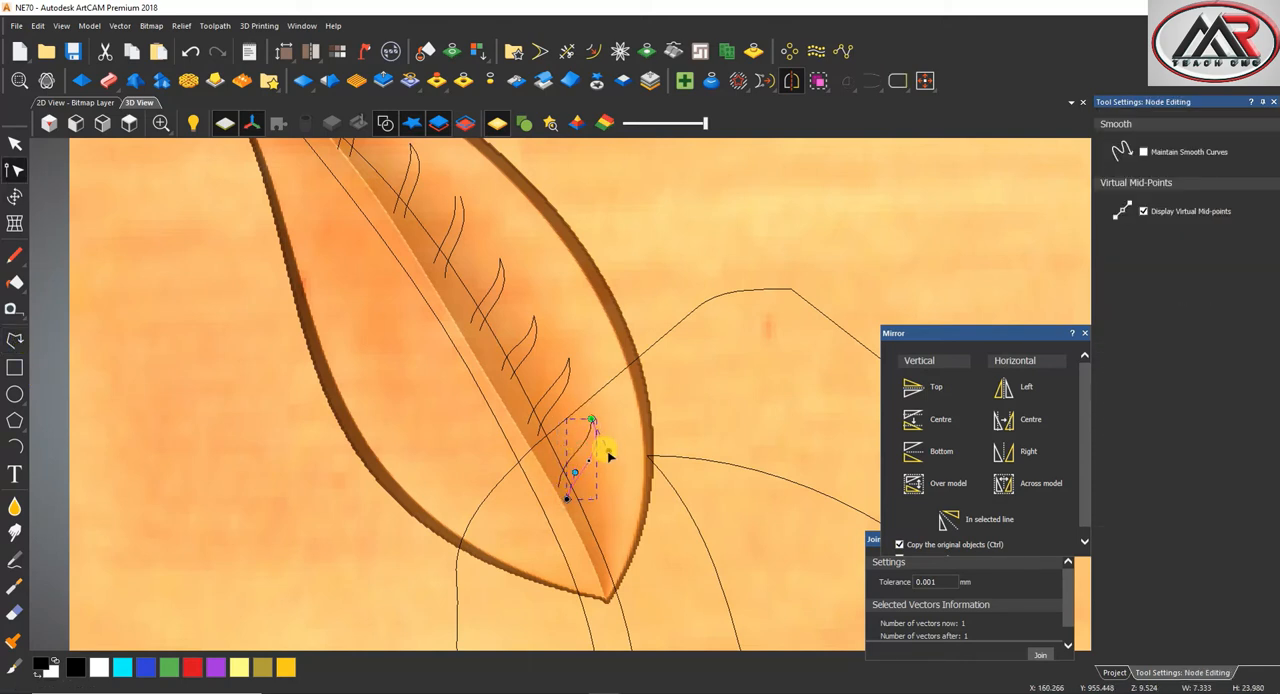
# Draw the eighth vein's left edge, about 10 mm wide, near the leaf's base, curve it and raise its tip
pyautogui.click(15, 340)
pyautogui.scroll(-2, 545, 432)
pyautogui.scroll(2, 598, 483)
pyautogui.click(620, 432)
pyautogui.click(580, 488)
pyautogui.press('Escape')
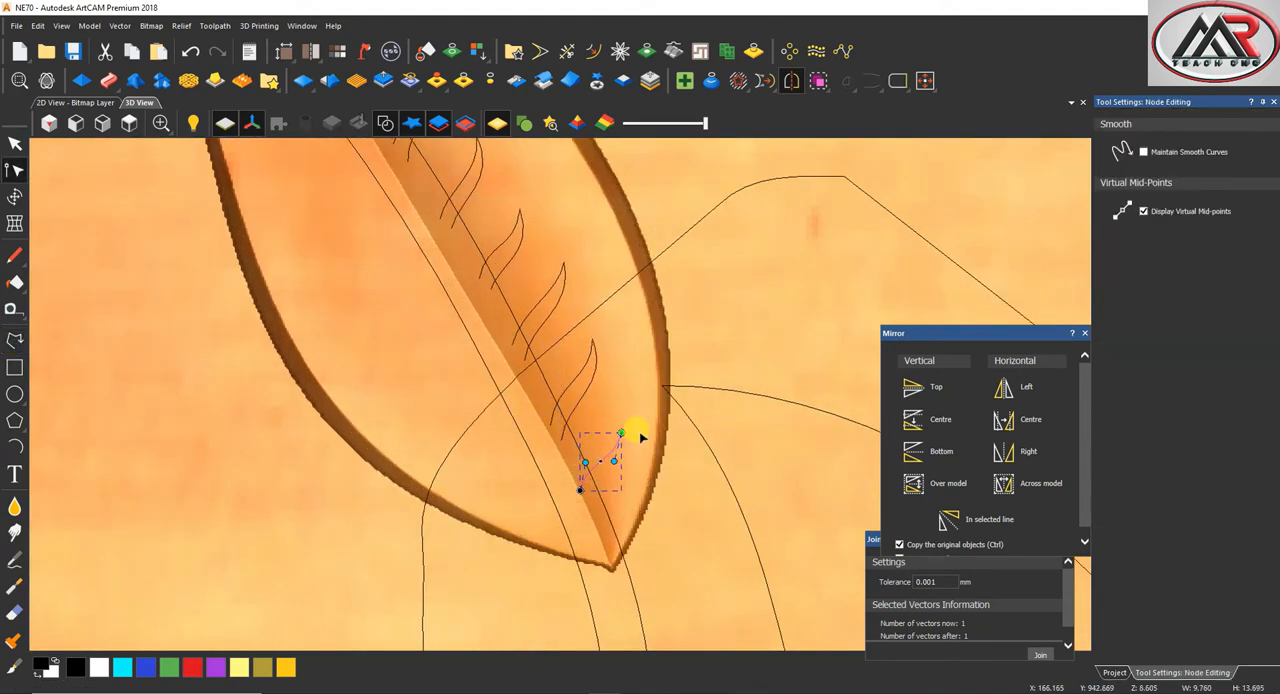
# Draw the eighth vein's right edge, about 19 mm tall, from the same tip to the midrib and bend it outward
pyautogui.click(15, 339)
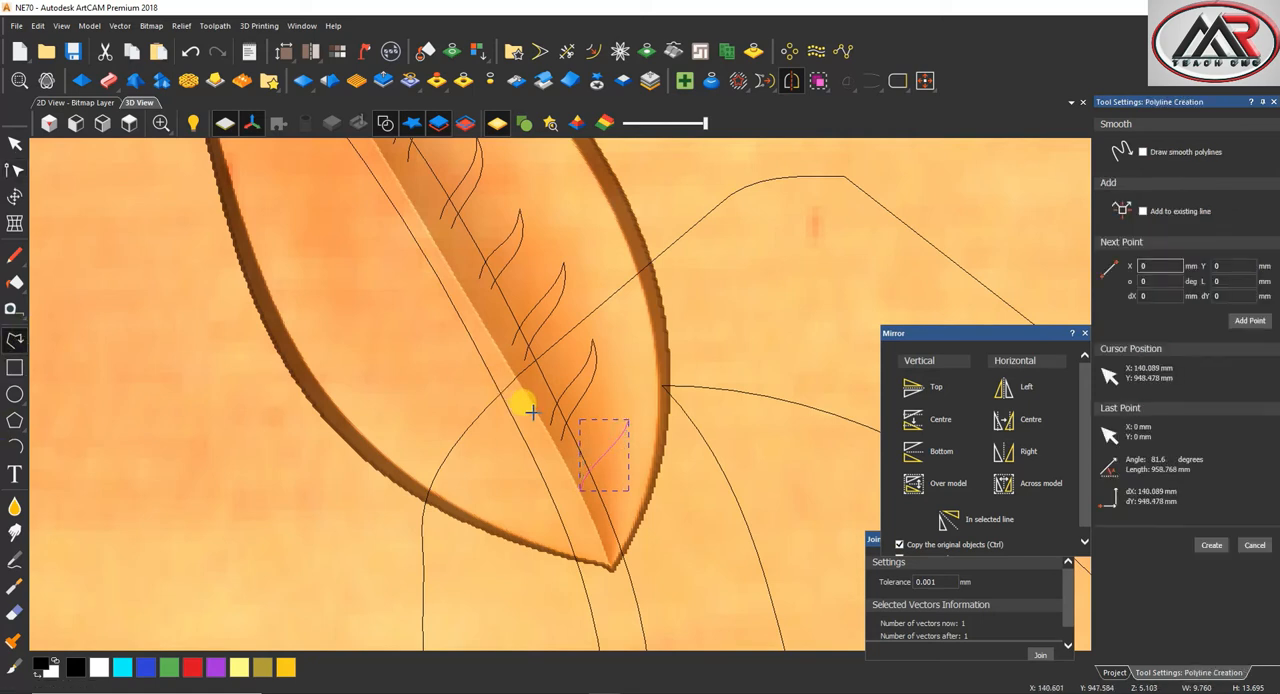
pyautogui.click(588, 494)
pyautogui.press('Escape')
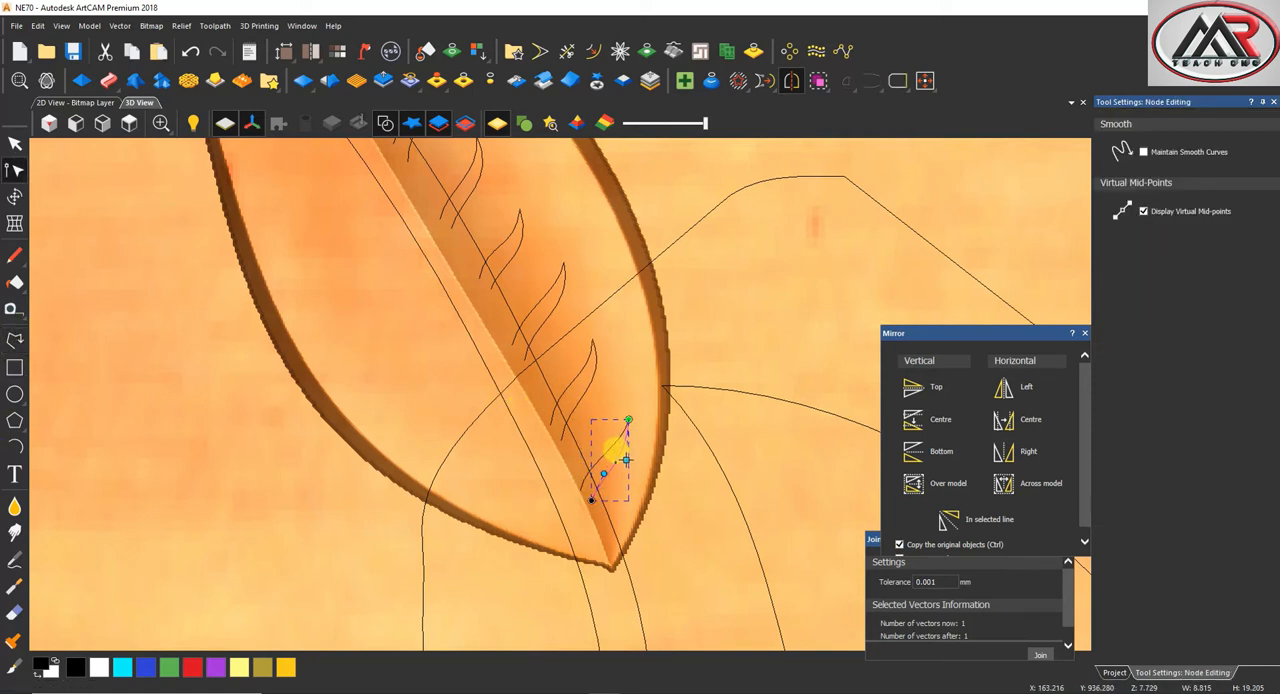
pyautogui.moveTo(629, 461); pyautogui.dragTo(630, 462)
pyautogui.click(521, 444)
# Draw the left edge of another vein, about 15 mm tall, near the leaf's pointed upper end and curve it
pyautogui.scroll(-3, 549, 468)
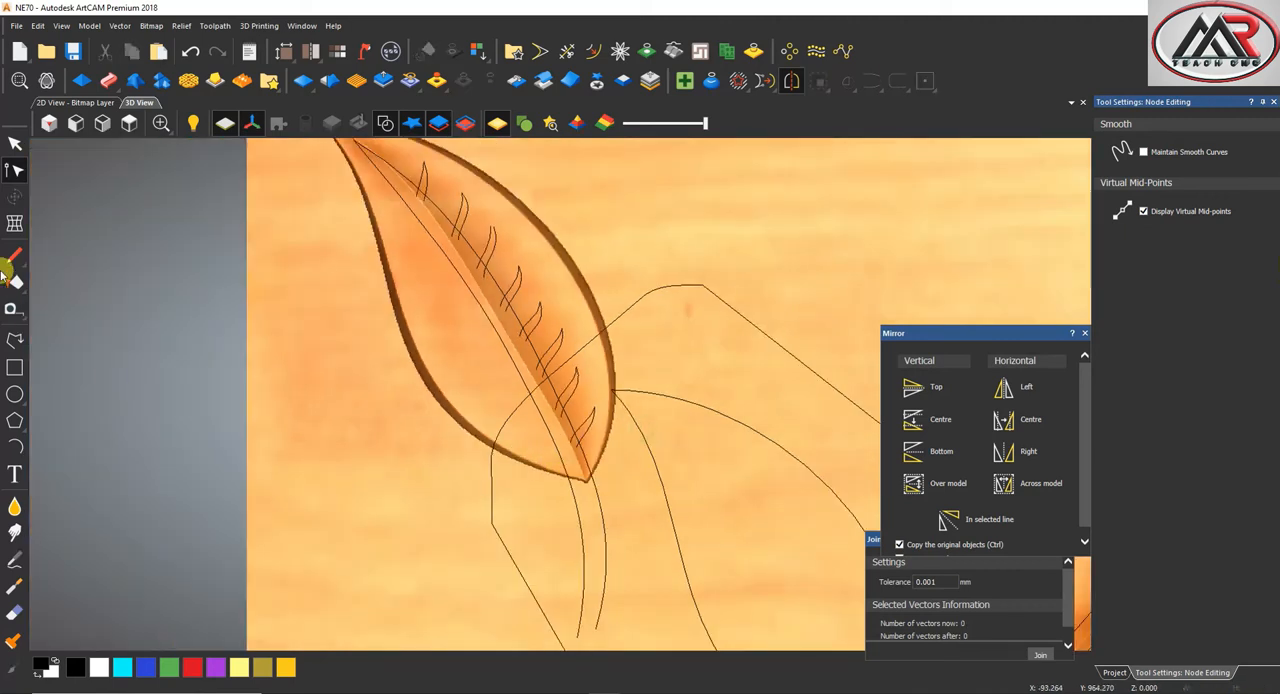
pyautogui.click(15, 339)
pyautogui.scroll(3, 443, 223)
pyautogui.click(453, 221)
pyautogui.click(456, 271)
pyautogui.press('Escape')
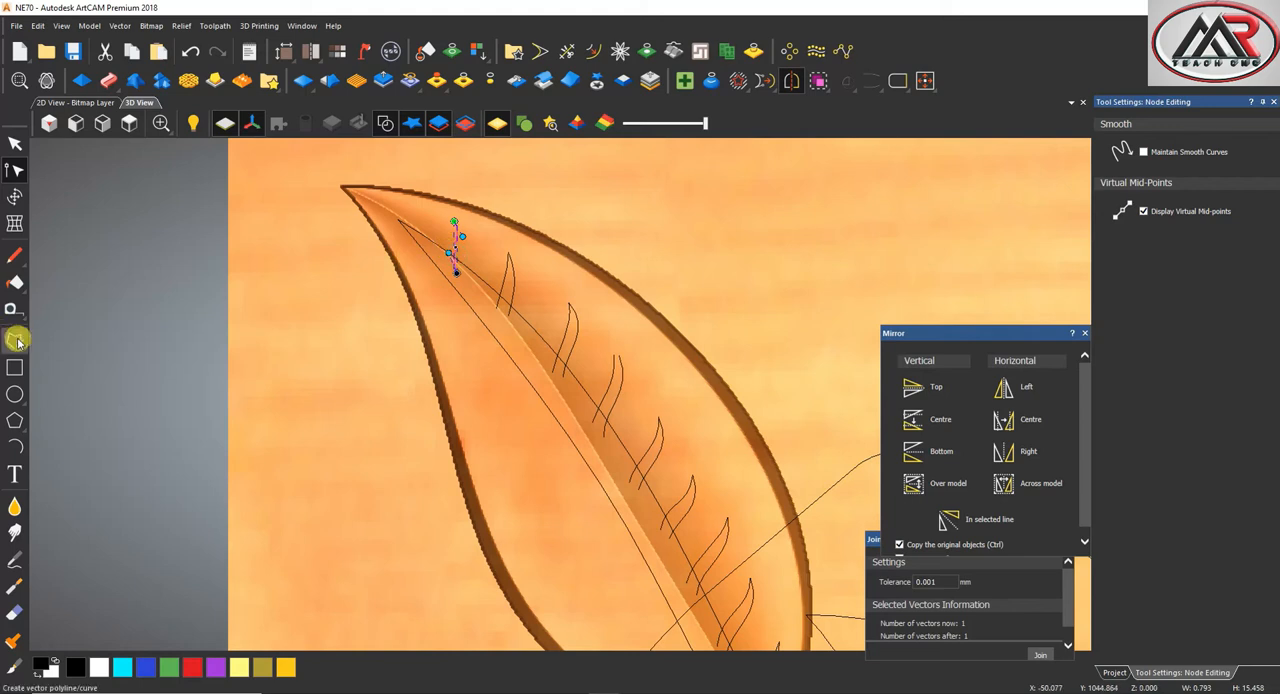
# Draw the uppermost vein's right edge, about 16 mm tall, from the same tip to the midrib and bow it outward
pyautogui.click(15, 339)
pyautogui.click(454, 222)
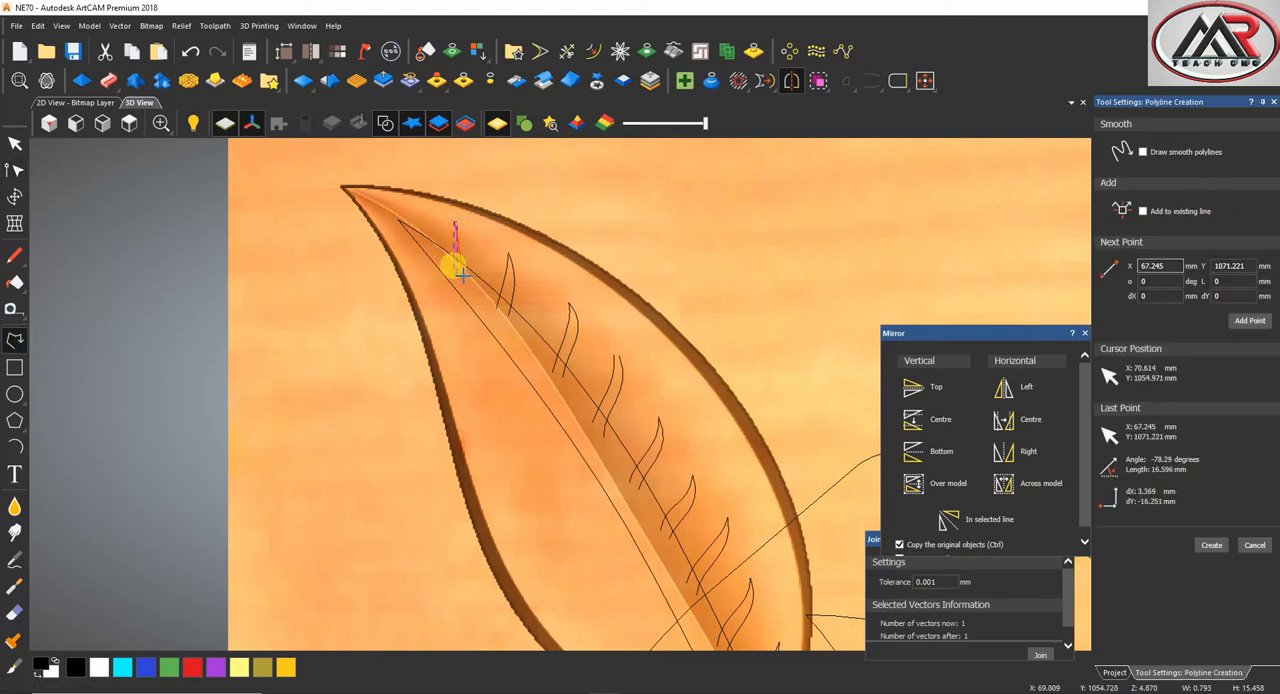
pyautogui.click(462, 275)
pyautogui.rightClick(461, 270)
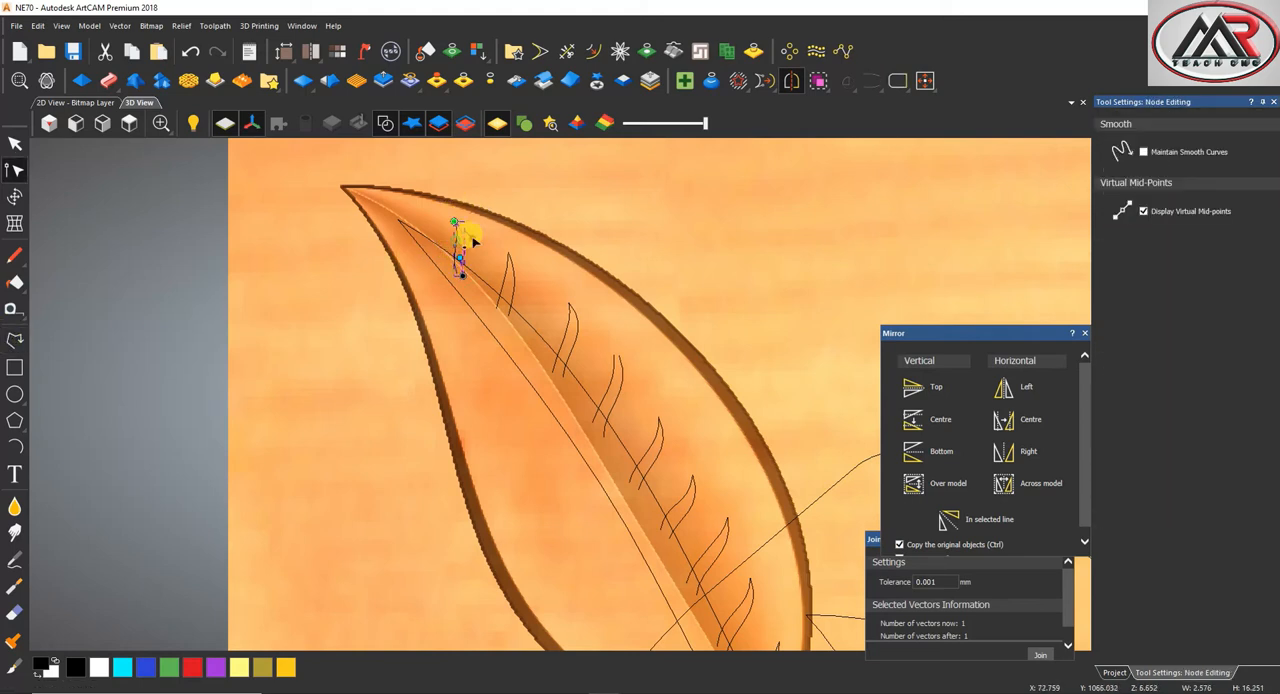
# Draw the upper edge of the first vein on the leaf's left half, about 18 mm wide, and bend it into an S-shape
pyautogui.click(15, 339)
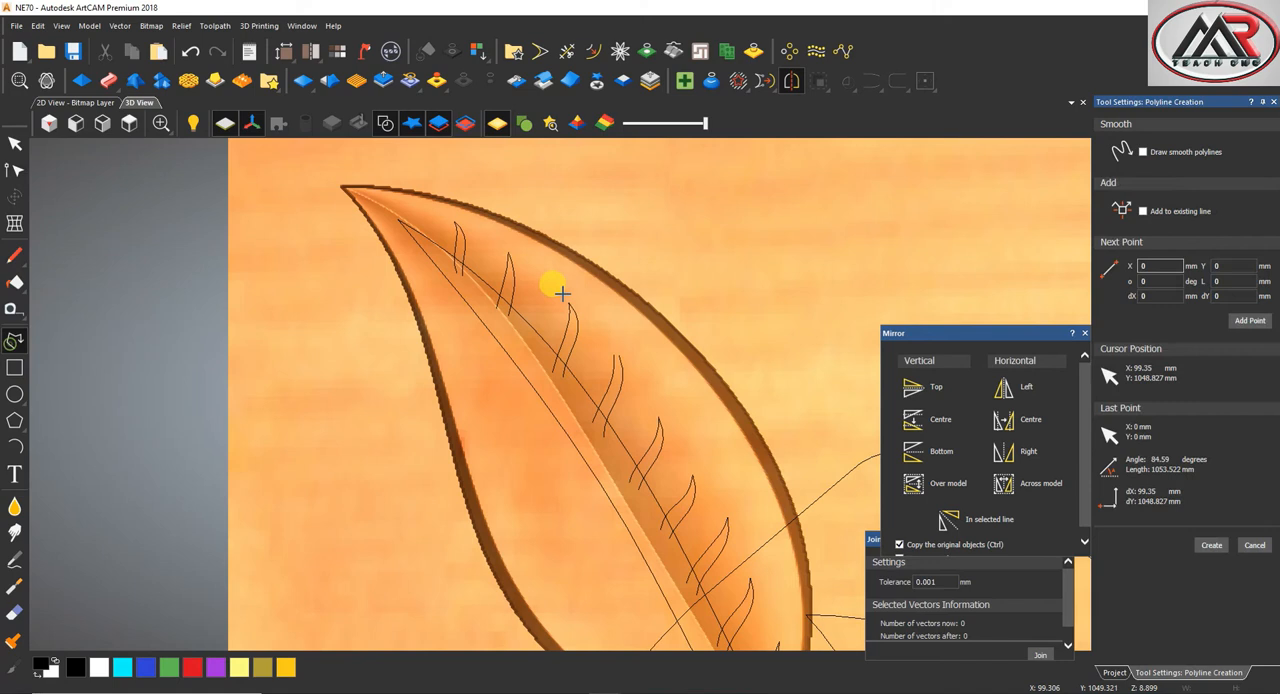
pyautogui.click(437, 311)
pyautogui.click(495, 318)
pyautogui.rightClick(486, 315)
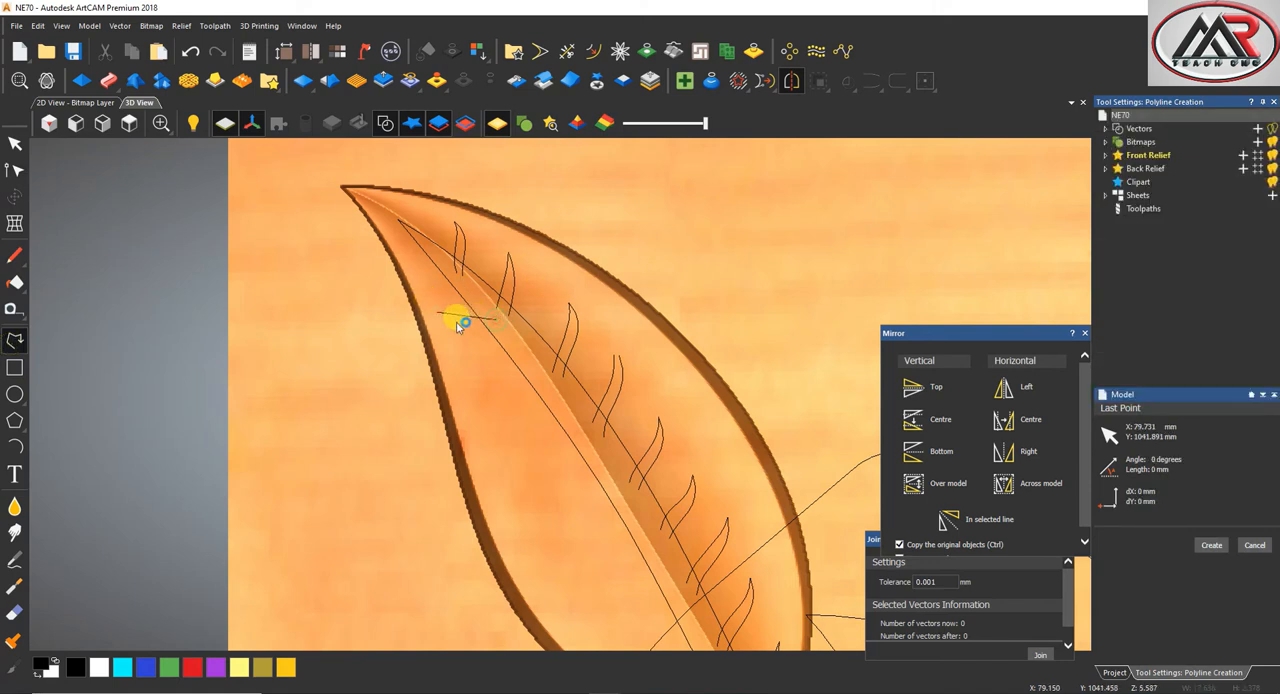
pyautogui.moveTo(455, 314); pyautogui.dragTo(452, 322)
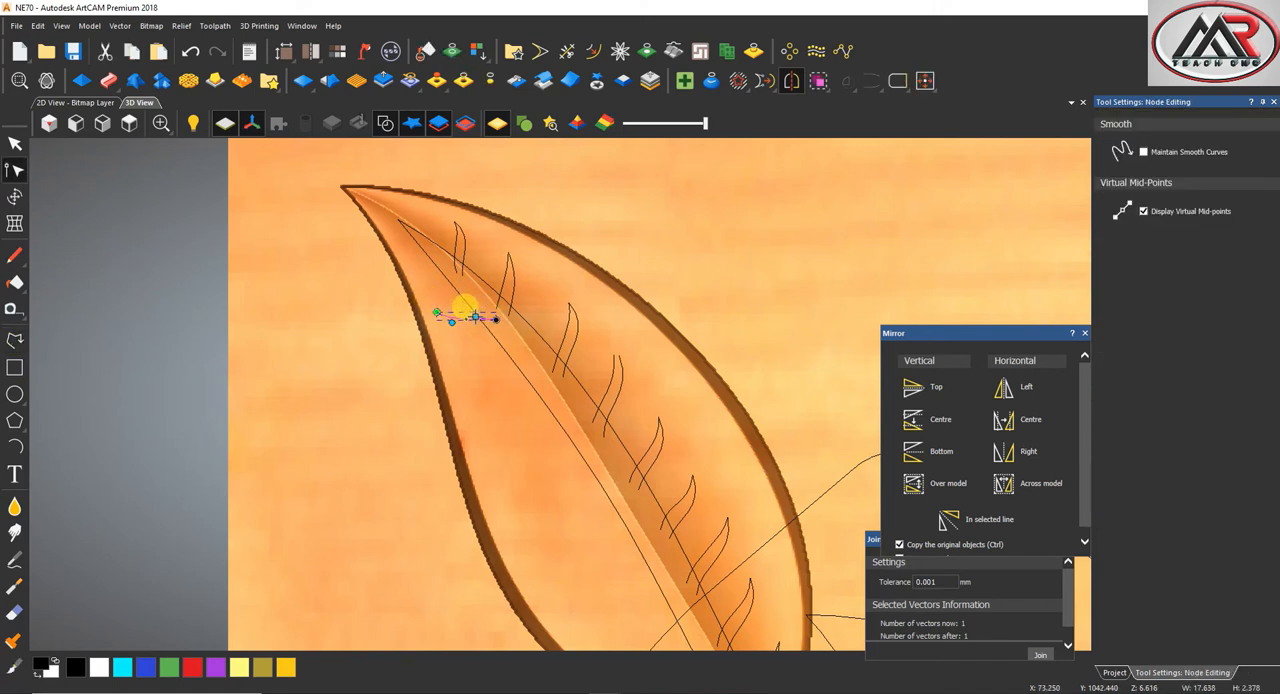
# Draw the first left-half vein's lower edge, about 18 mm wide, from the same tip and bend it downward
pyautogui.click(14, 338)
pyautogui.click(437, 312)
pyautogui.click(498, 325)
pyautogui.rightClick(497, 324)
pyautogui.press('b')
pyautogui.moveTo(456, 317); pyautogui.dragTo(445, 333)
# Draw the second left-half vein's upper edge, about 19 mm wide, out from the midrib and curve it
pyautogui.click(14, 338)
pyautogui.scroll(2, 586, 391)
pyautogui.scroll(2, 483, 363)
pyautogui.click(540, 409)
pyautogui.rightClick(665, 415)
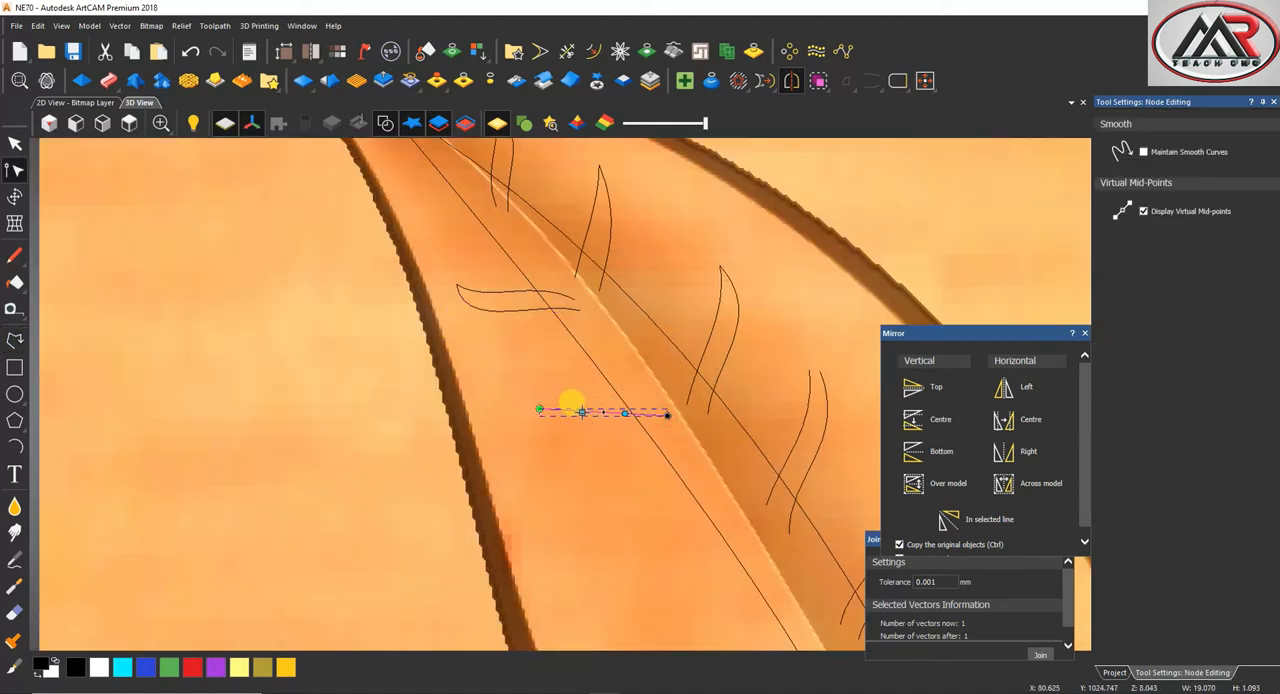
# Draw the second left-half vein's lower edge, about 22 mm wide, from the same tip and bow it downward
pyautogui.click(14, 340)
pyautogui.click(537, 409)
pyautogui.rightClick(681, 434)
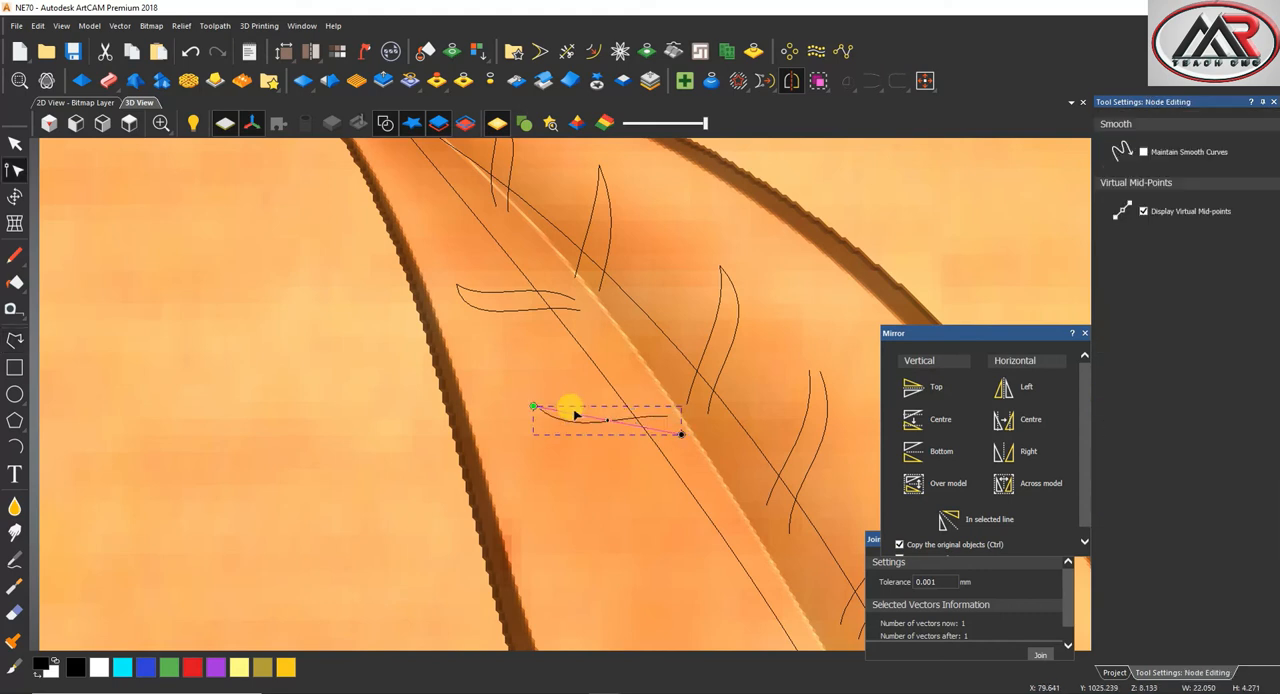
# Draw the third left-half vein's upper edge, about 23 mm wide, below the second vein and bend it slightly downward
pyautogui.click(14, 340)
pyautogui.scroll(-3, 573, 507)
pyautogui.scroll(3, 580, 443)
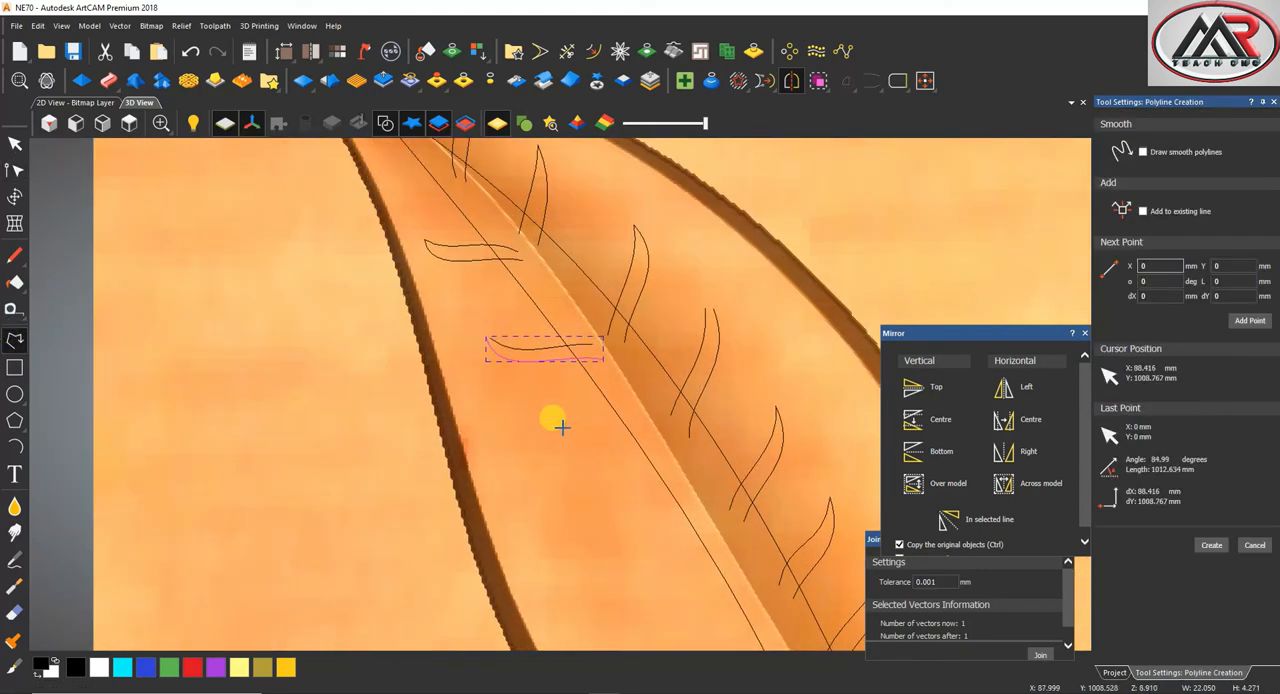
pyautogui.click(526, 438)
pyautogui.rightClick(650, 432)
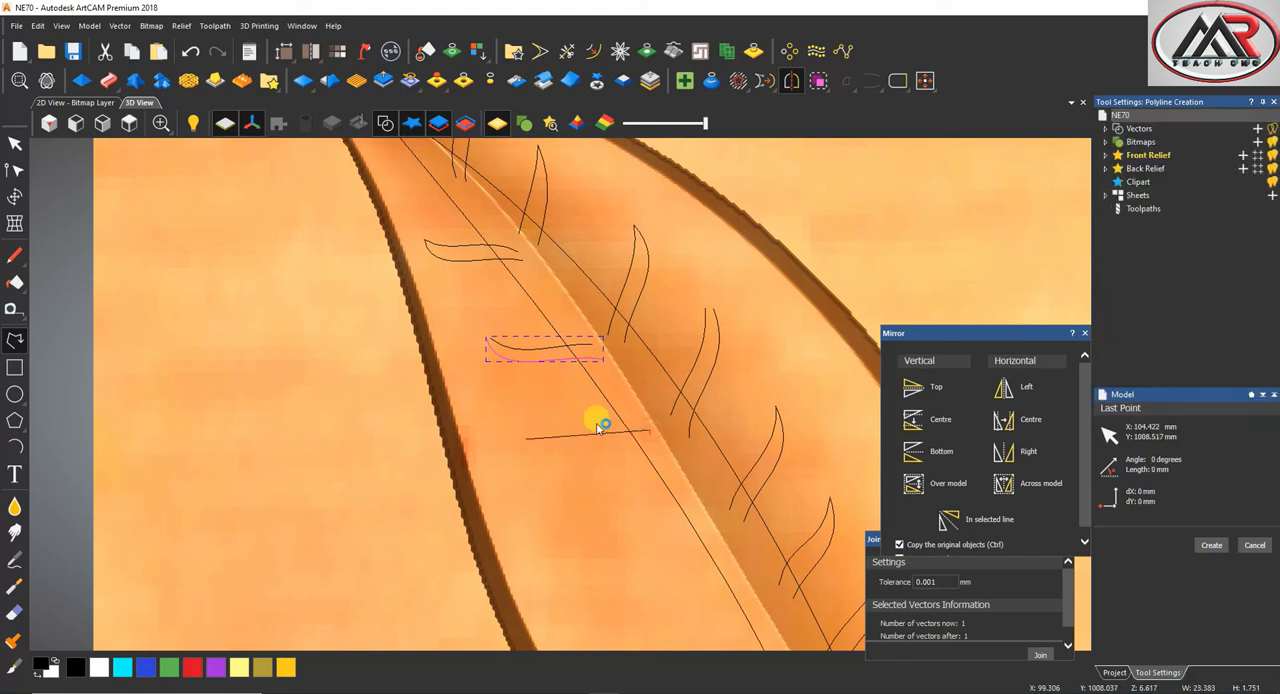
pyautogui.press('n')
# Draw the third left-half vein's lower edge, about 26 mm wide, from the same tip to the midrib and bow it downward
pyautogui.click(15, 340)
pyautogui.click(526, 438)
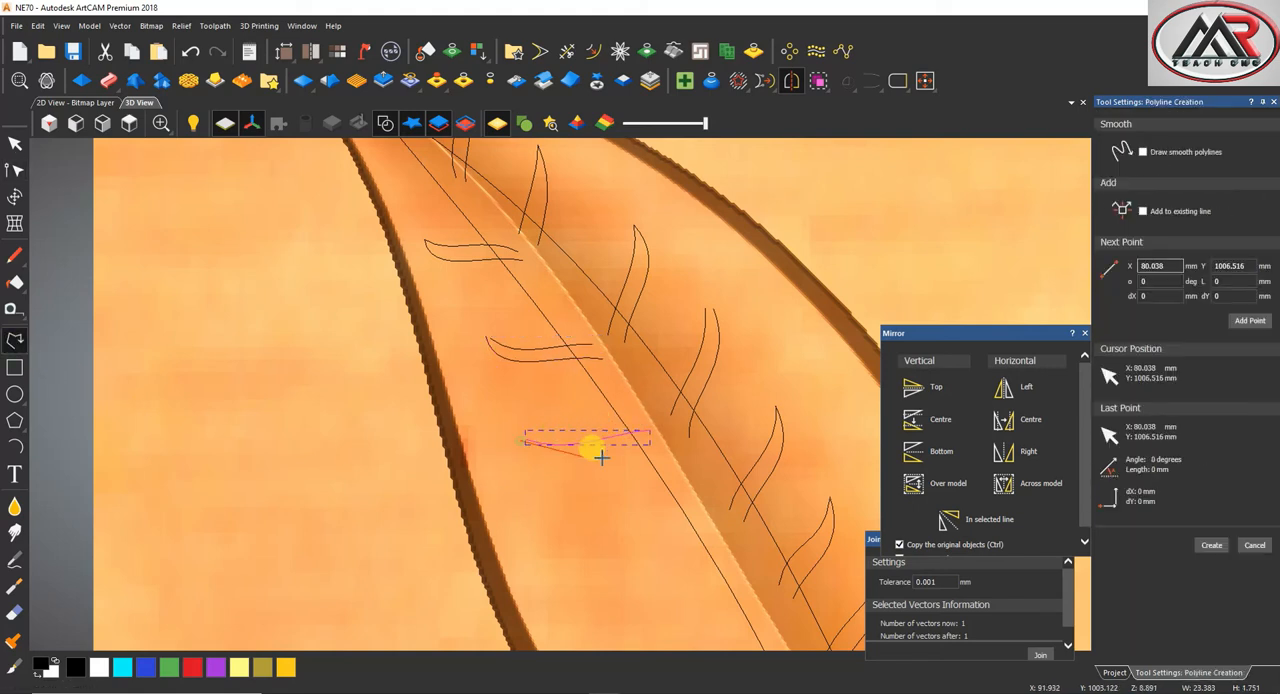
pyautogui.rightClick(655, 453)
pyautogui.press('n')
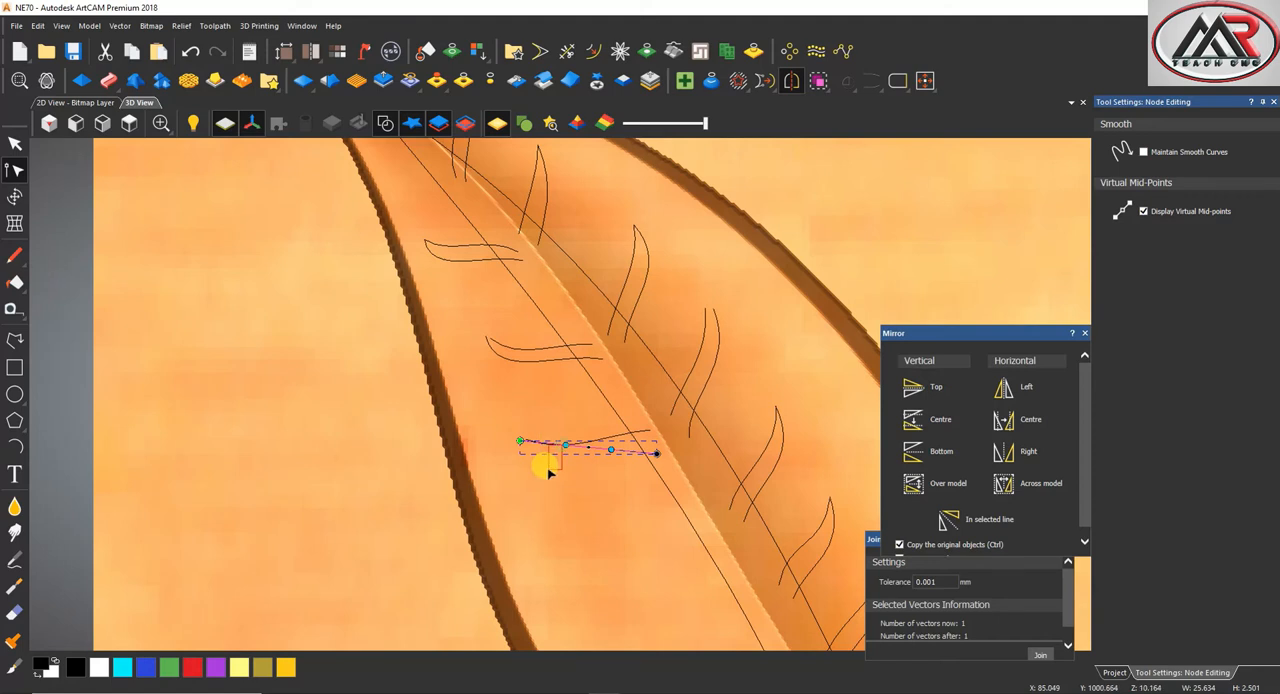
pyautogui.click(575, 455)
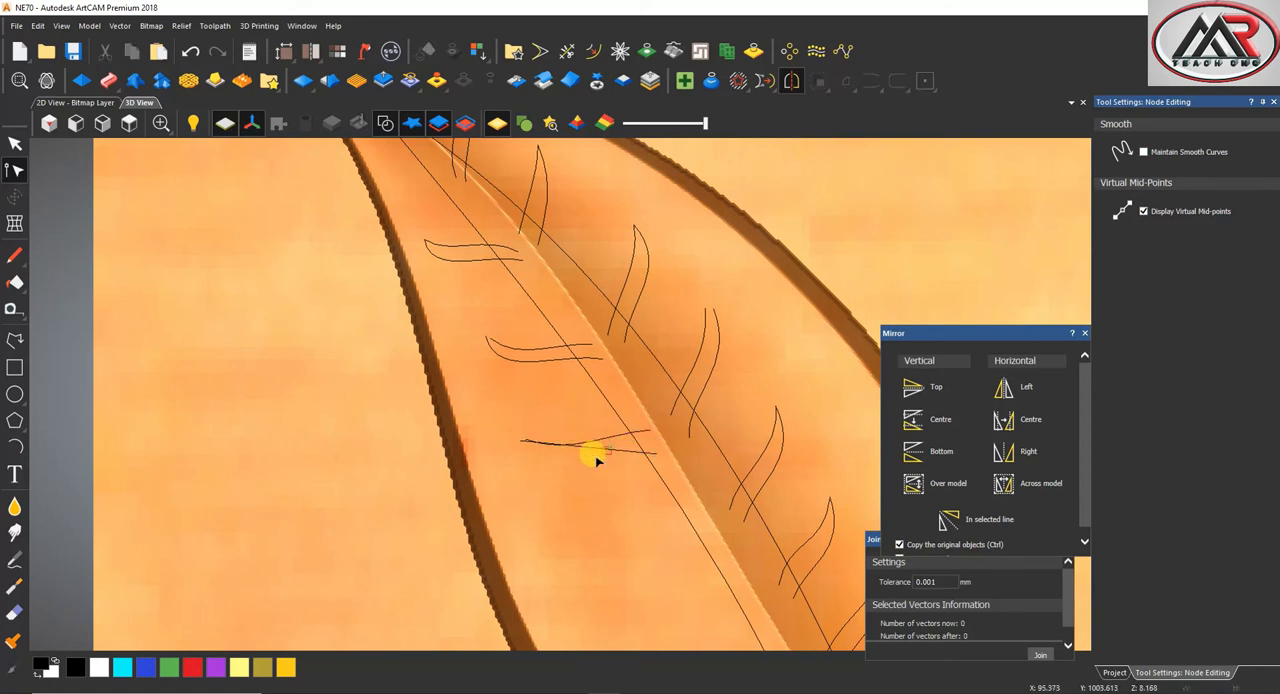
pyautogui.click(551, 440)
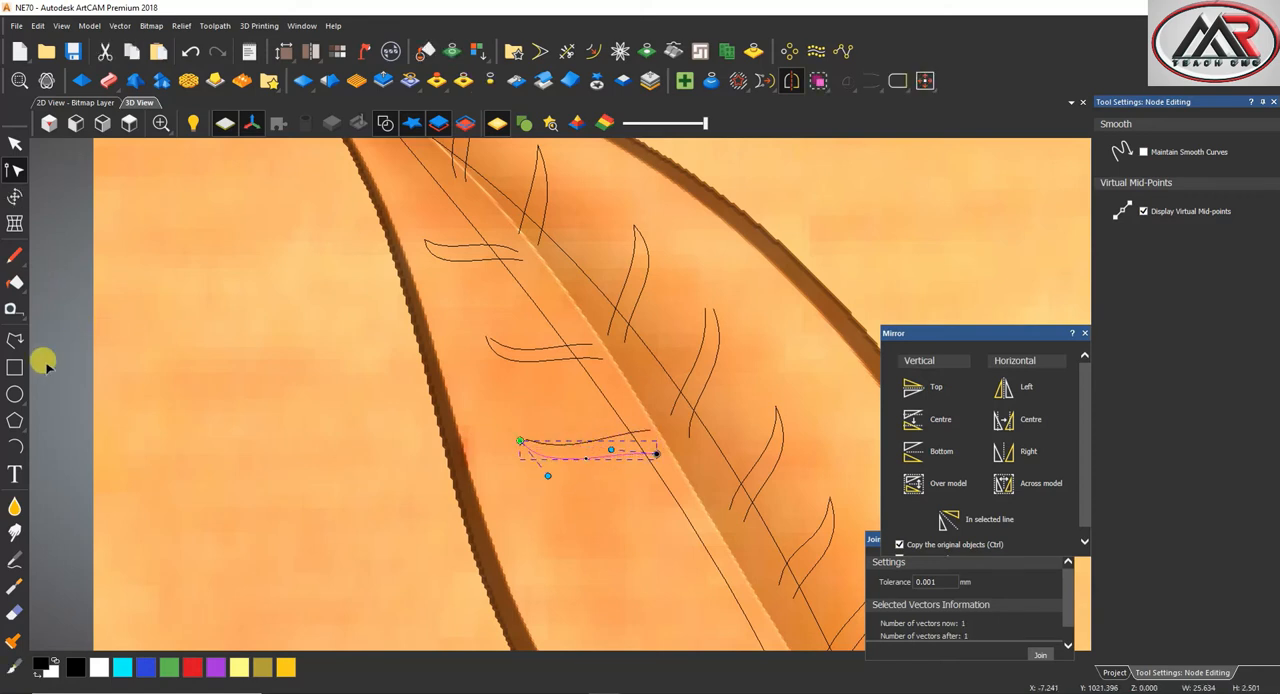
# Draw the fourth left-half vein's upper edge, about 23 mm wide, below the third vein and curve it
pyautogui.click(15, 340)
pyautogui.scroll(-3, 523, 434)
pyautogui.scroll(3, 571, 418)
pyautogui.click(560, 412)
pyautogui.click(656, 406)
pyautogui.press('Escape')
pyautogui.doubleClick(593, 410)
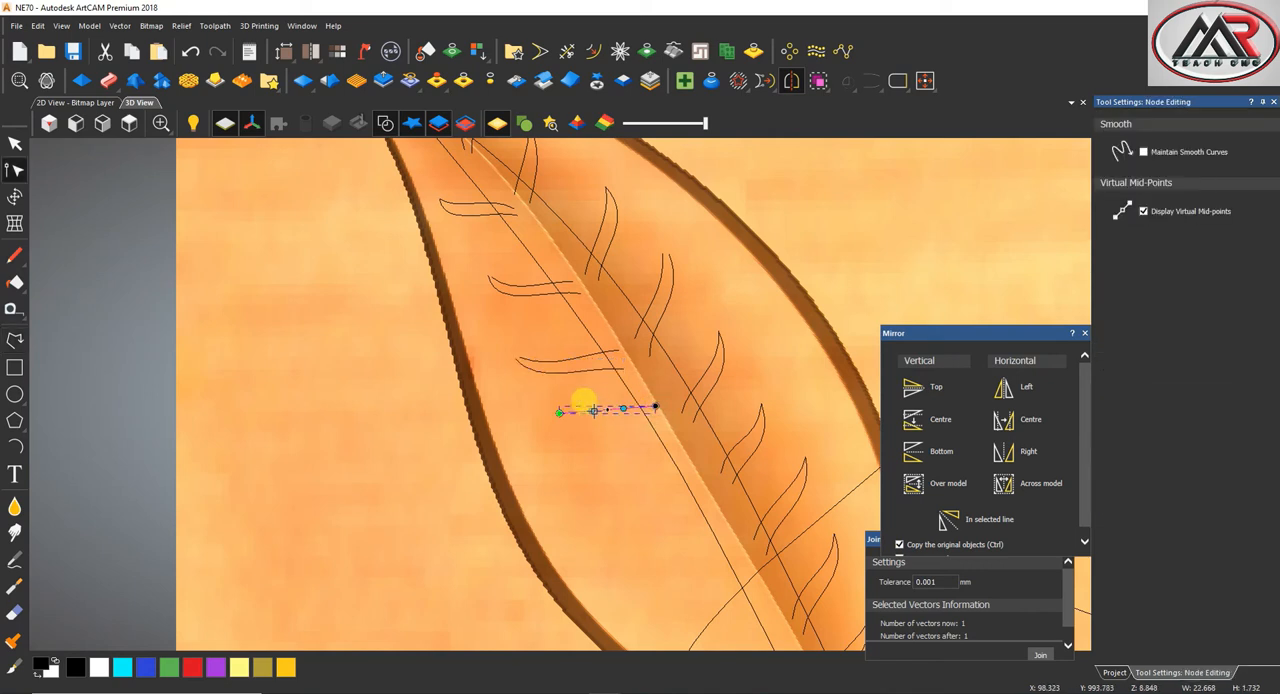
# Draw the fourth left-half vein's lower edge, about 23 mm wide, from the same tip and bow it downward
pyautogui.click(15, 340)
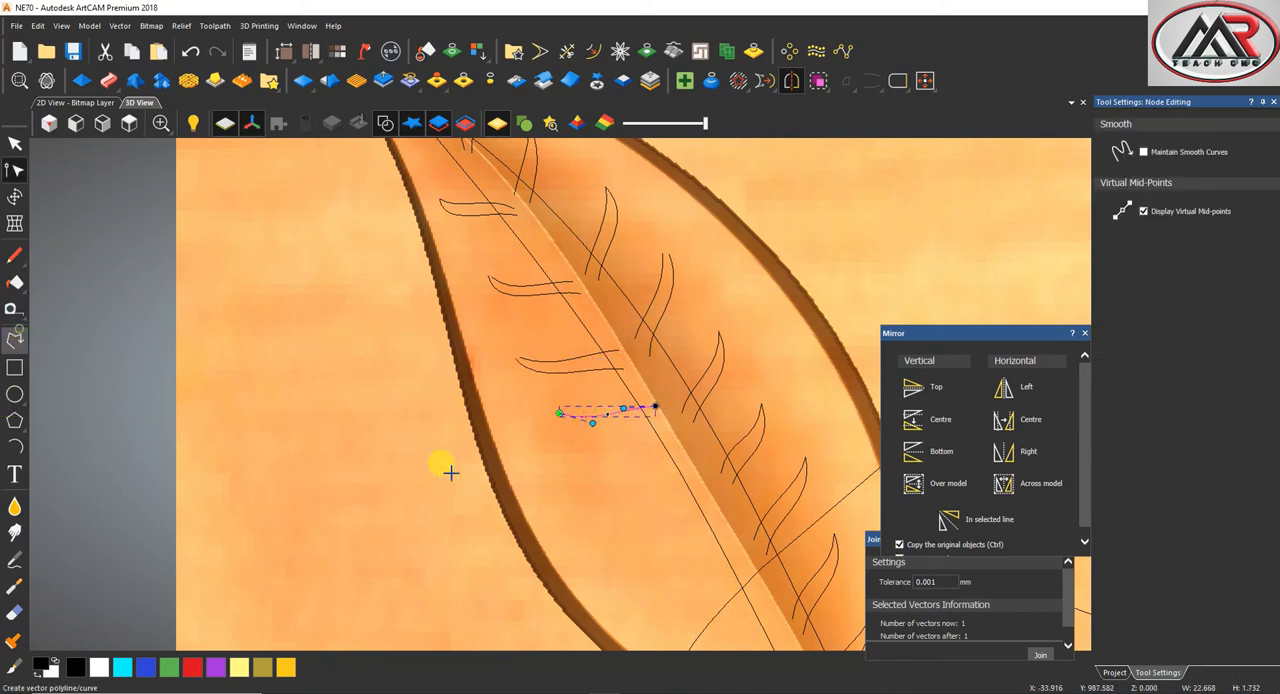
pyautogui.click(559, 413)
pyautogui.click(659, 422)
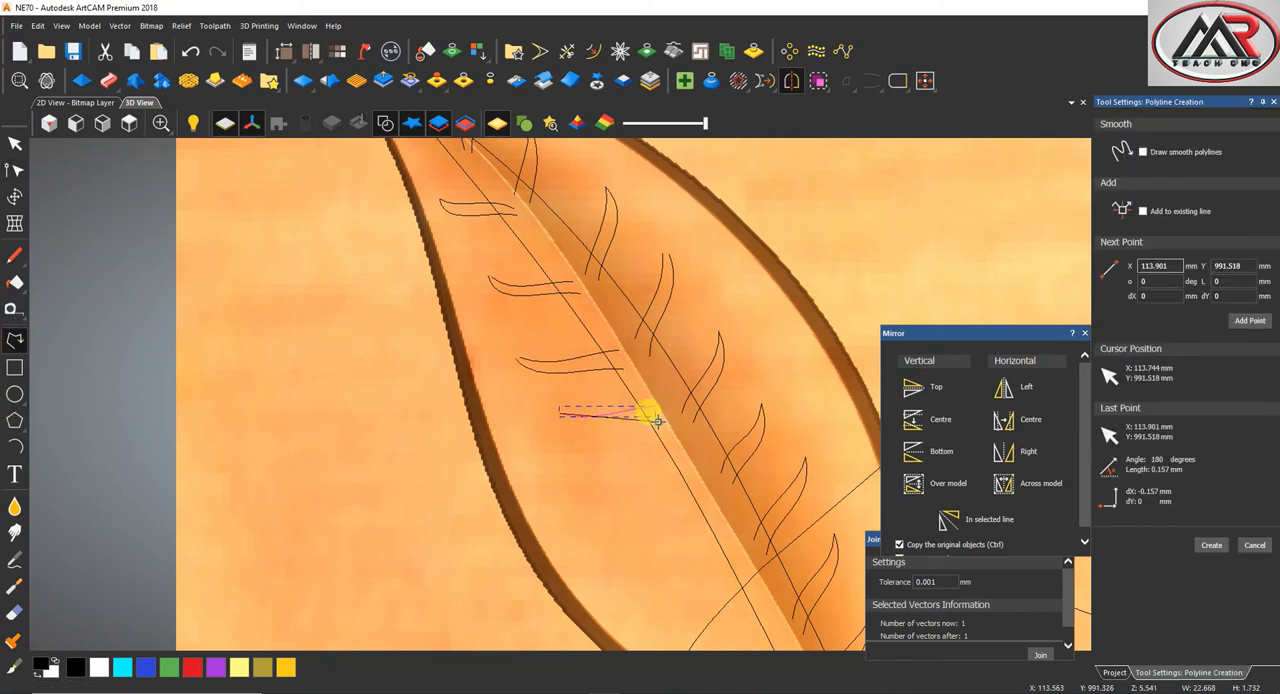
pyautogui.press('Escape')
pyautogui.press('n')
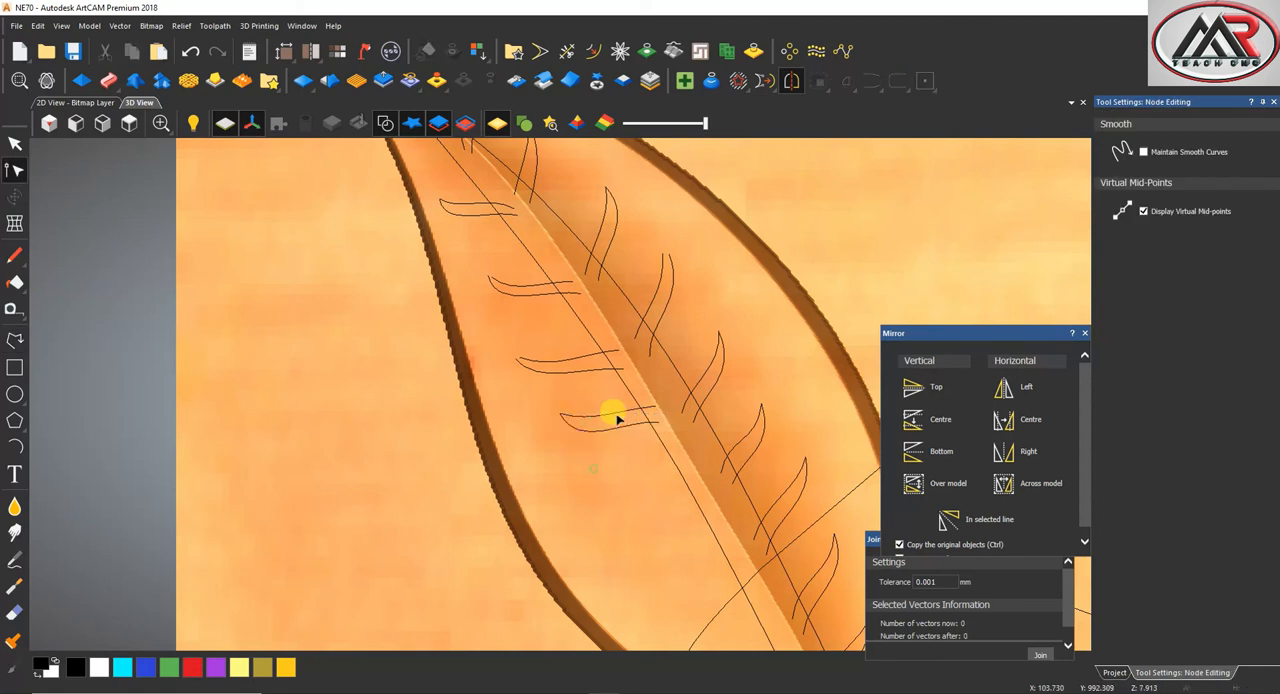
# Draw the fifth left-half vein's upper edge, about 24 mm wide, below the fourth vein and curve it gently
pyautogui.click(15, 340)
pyautogui.scroll(-3, 387, 393)
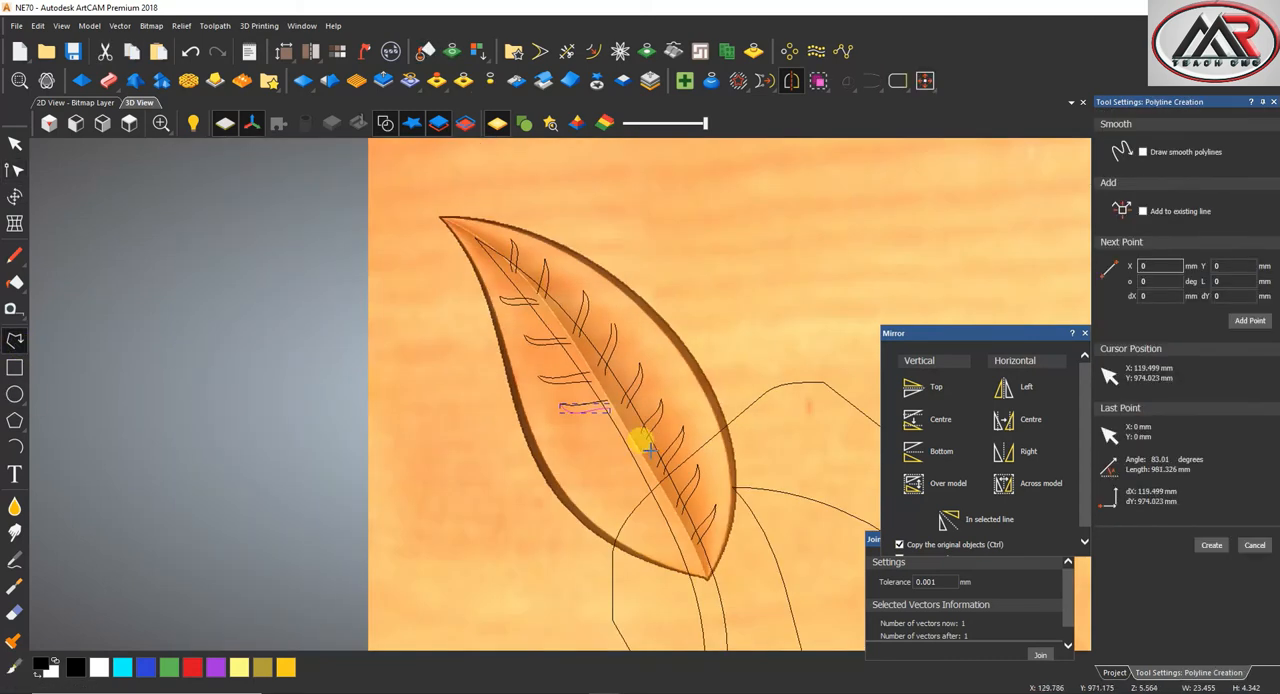
pyautogui.scroll(3, 590, 425)
pyautogui.click(559, 437)
pyautogui.click(641, 428)
pyautogui.press('Escape')
pyautogui.press('n')
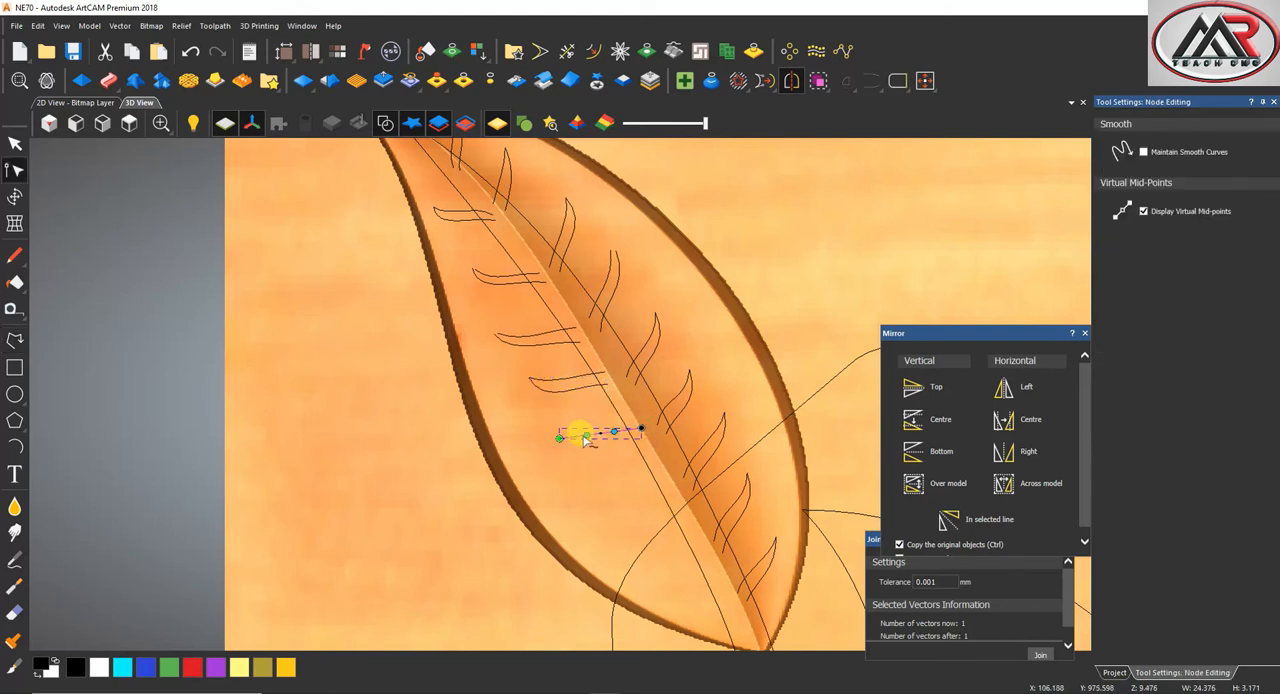
# Draw the fifth left-half vein's lower edge, about 26 mm wide, from the same tip to the midrib and bend it downward
pyautogui.click(15, 340)
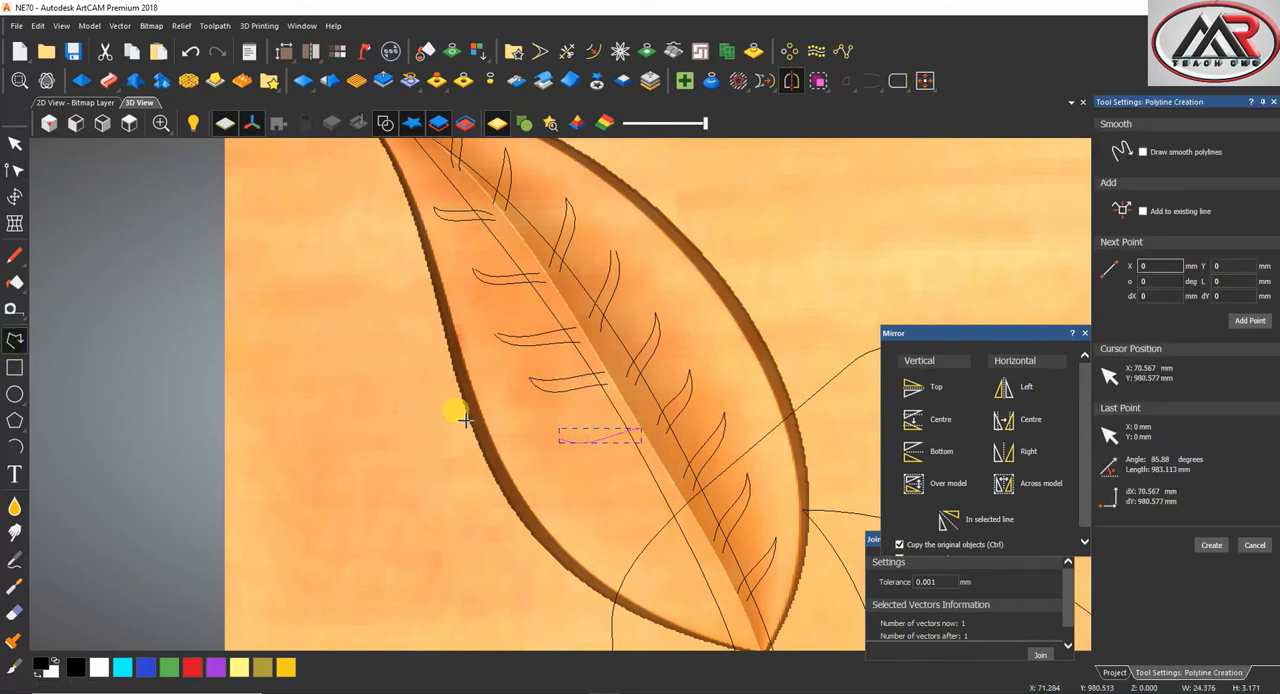
pyautogui.click(559, 437)
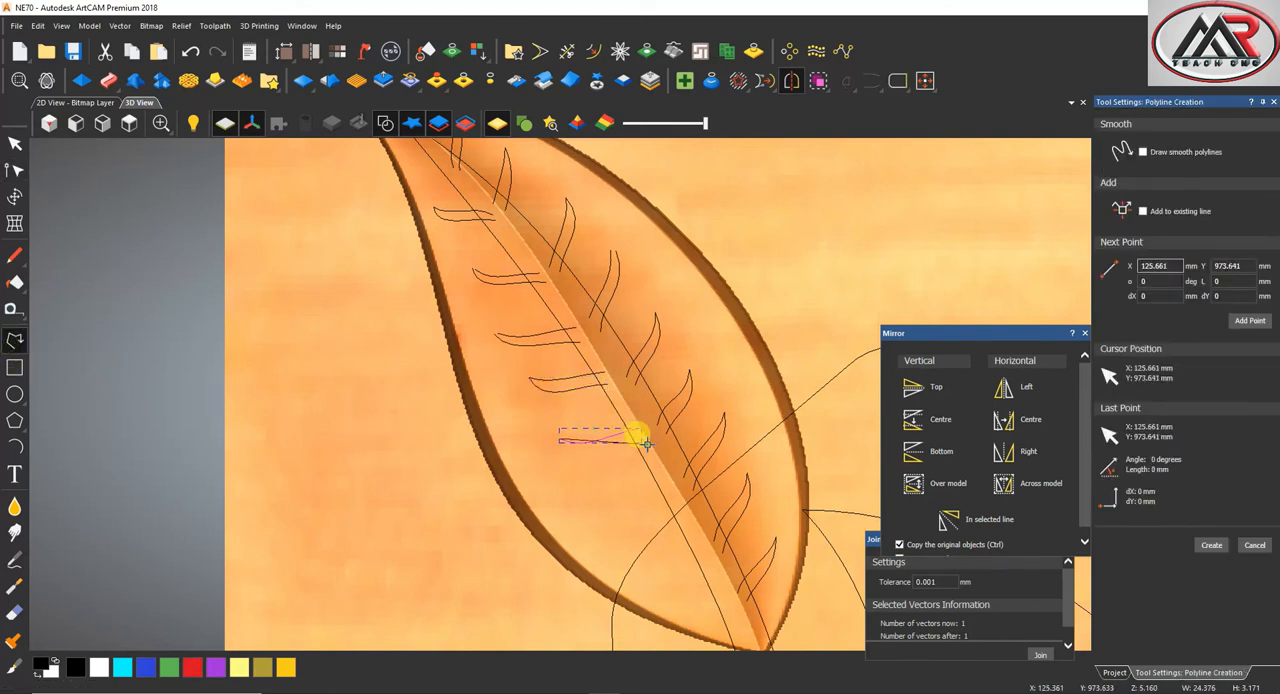
pyautogui.rightClick(647, 444)
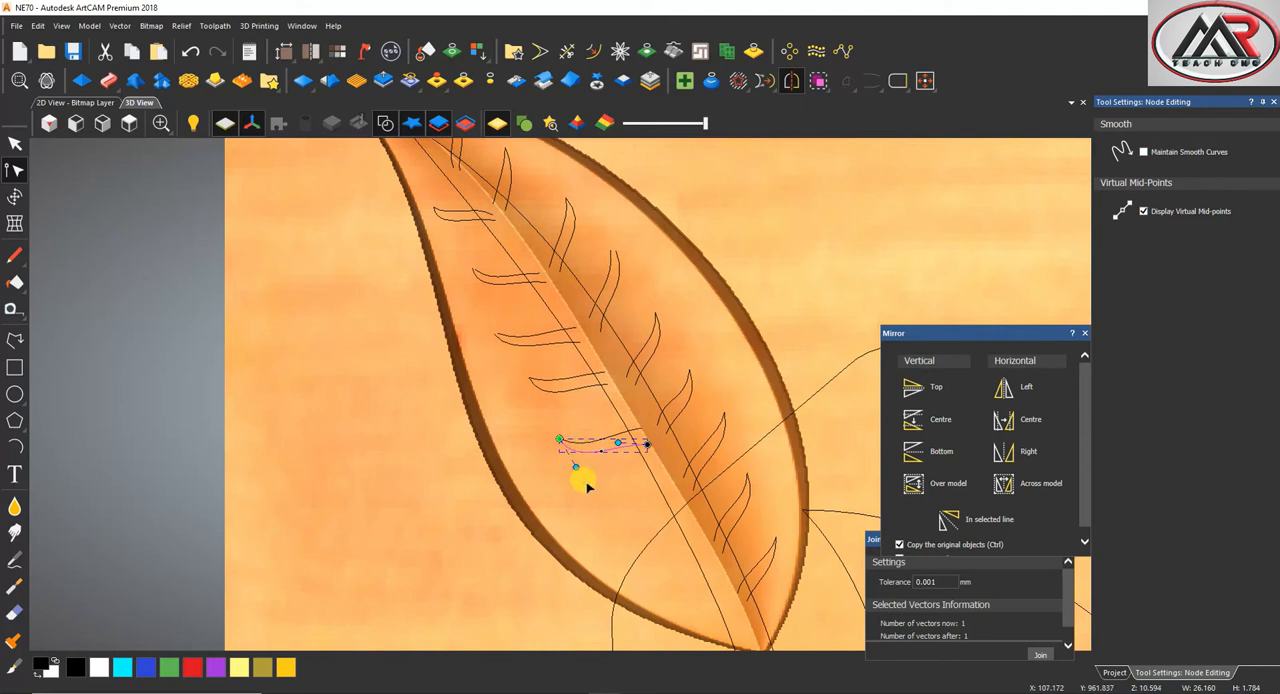
# Draw the sixth left-half vein's upper edge, about 22 mm wide, below the fifth vein and bend it downward
pyautogui.click(16, 343)
pyautogui.scroll(-2, 587, 480)
pyautogui.scroll(3, 587, 478)
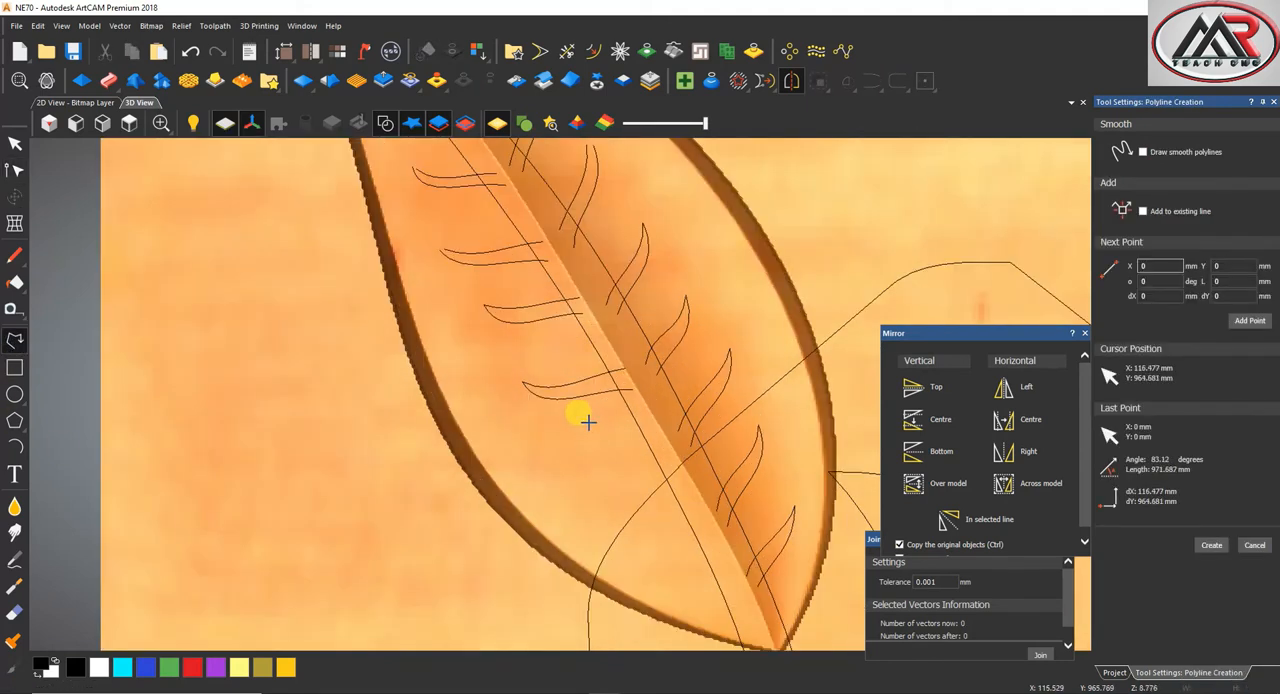
pyautogui.click(563, 451)
pyautogui.click(660, 451)
pyautogui.rightClick(610, 451)
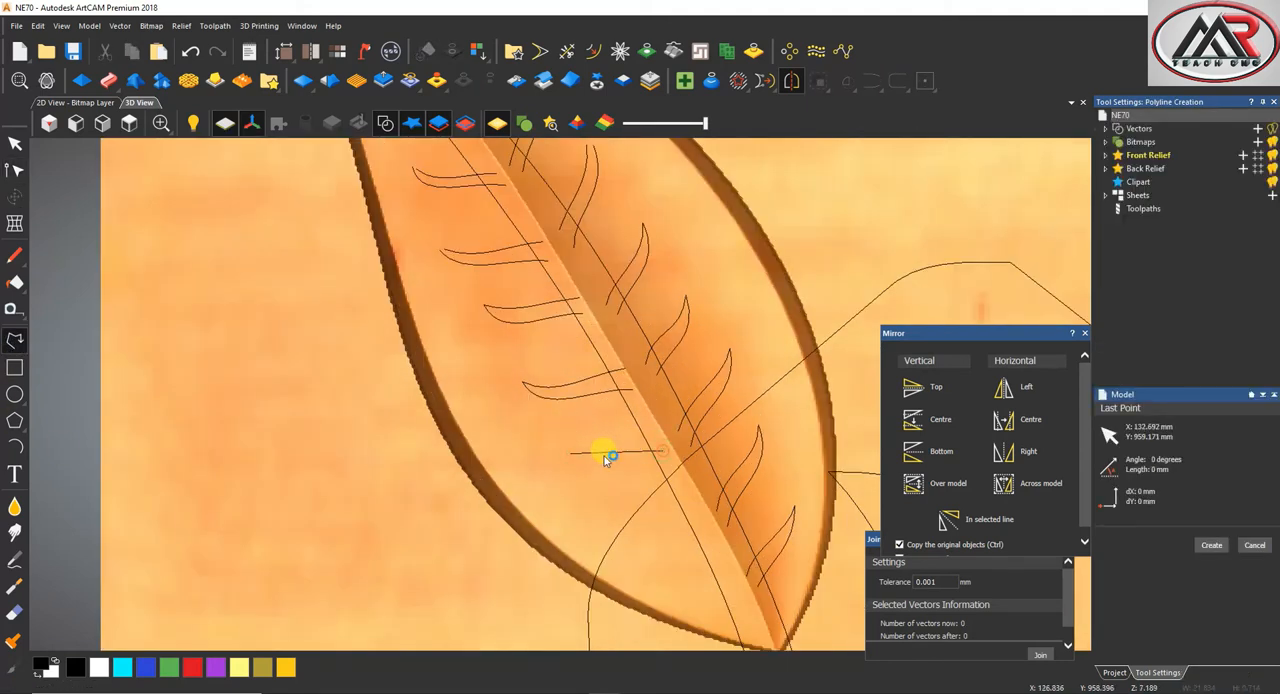
# Draw the sixth left-half vein's lower edge, about 23 mm wide, from the same tip to the midrib and bow it downward
pyautogui.click(15, 340)
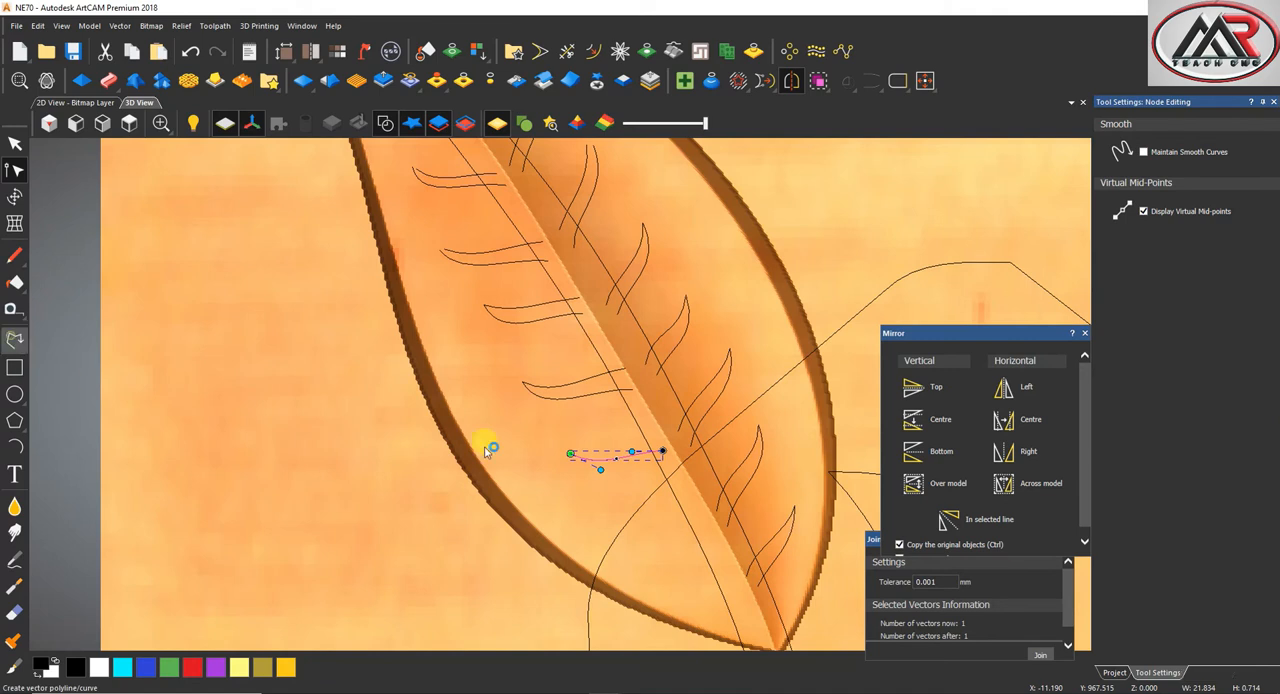
pyautogui.click(560, 451)
pyautogui.click(668, 467)
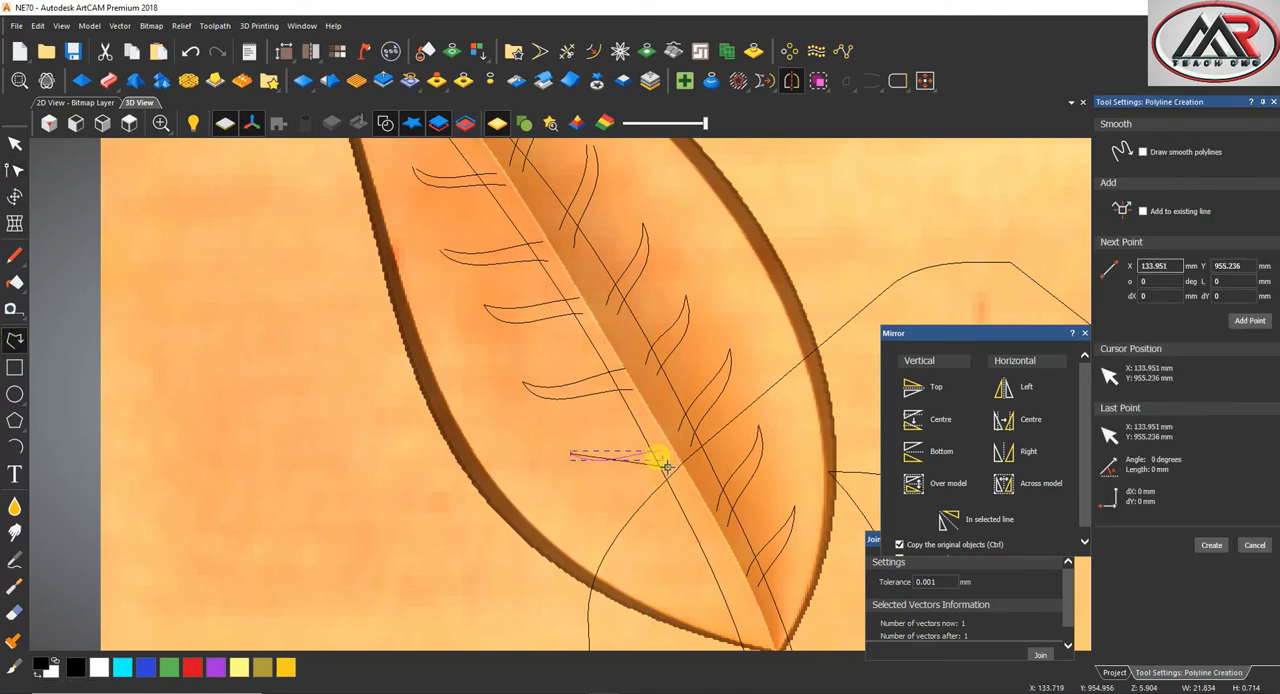
pyautogui.rightClick(608, 450)
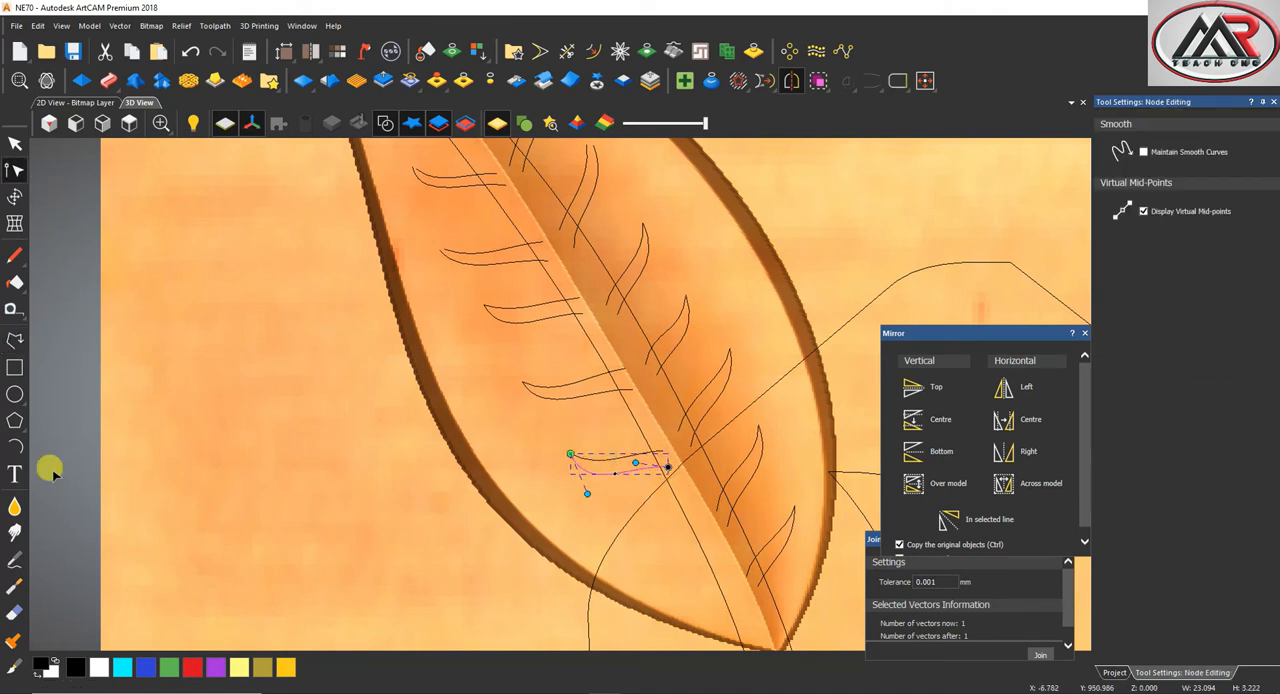
# Draw the seventh left-half vein's upper edge, about 20 mm wide, below the sixth vein and curve it gently
pyautogui.click(15, 340)
pyautogui.scroll(-2, 545, 465)
pyautogui.scroll(1, 562, 480)
pyautogui.click(619, 467)
pyautogui.click(704, 478)
pyautogui.rightClick(646, 475)
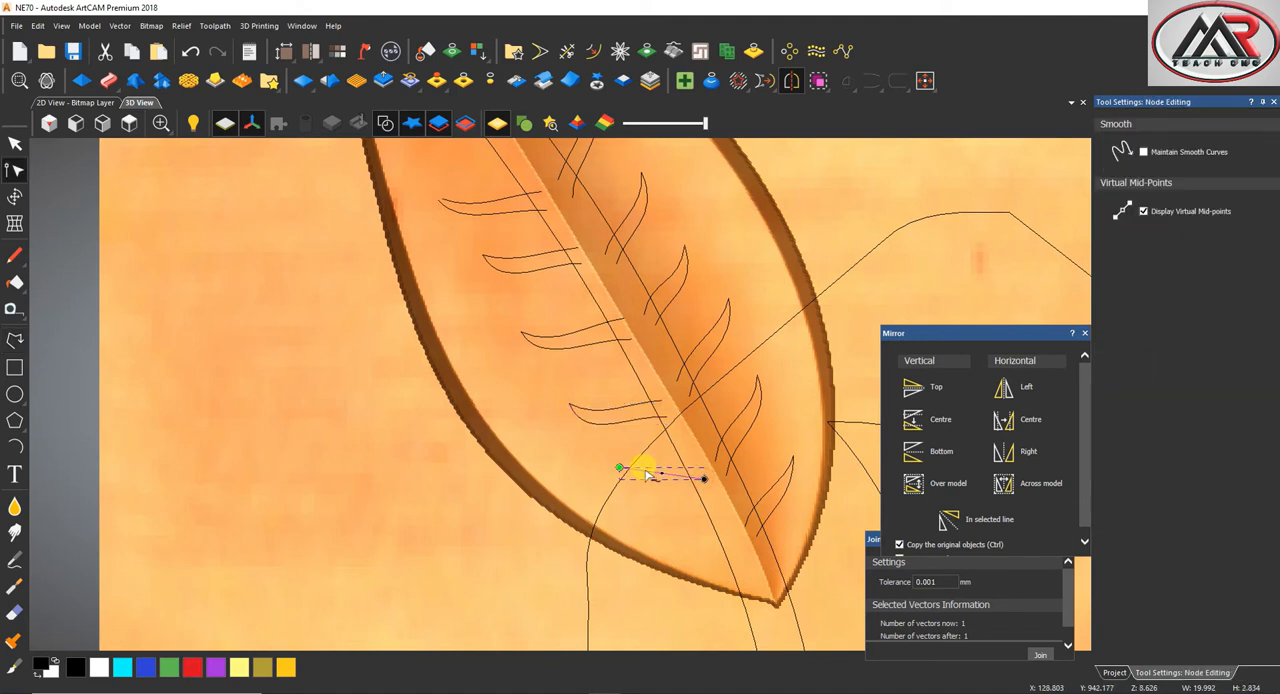
# Draw the seventh left-half vein's lower edge, about 22 mm wide, from the same tip to the midrib and bow it downward
pyautogui.click(15, 340)
pyautogui.click(619, 467)
pyautogui.click(712, 496)
pyautogui.rightClick(650, 476)
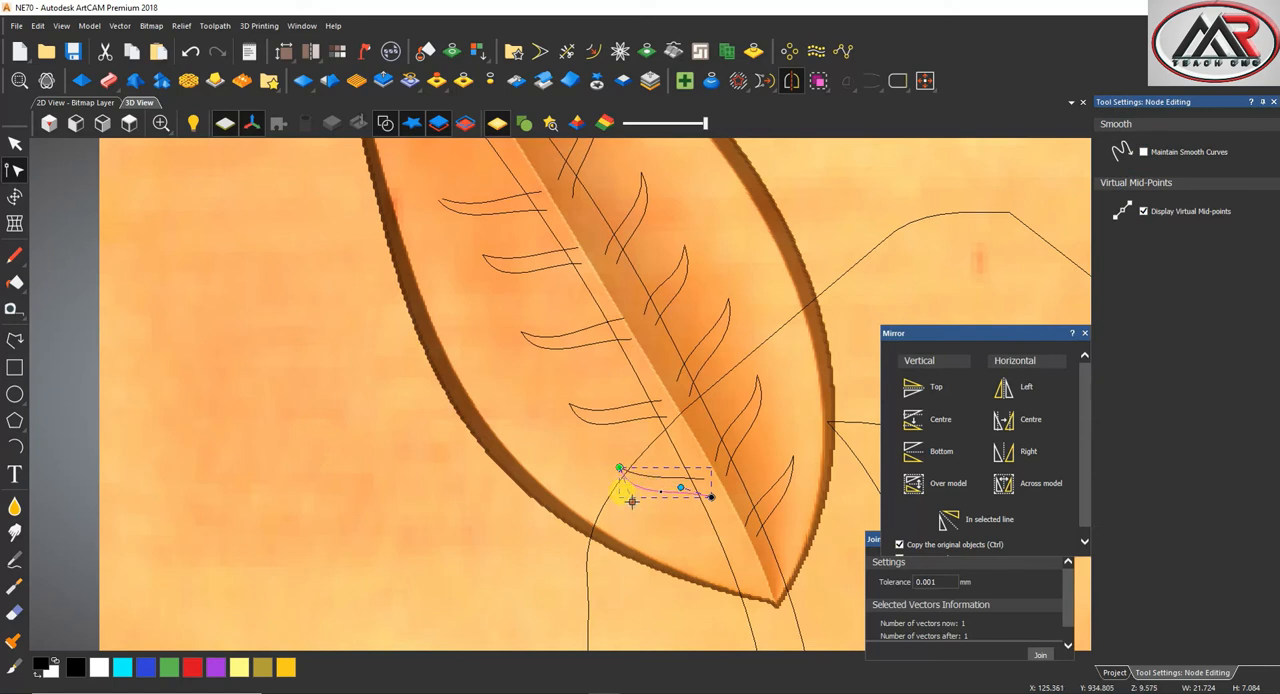
pyautogui.click(644, 495)
pyautogui.scroll(-2, 645, 494)
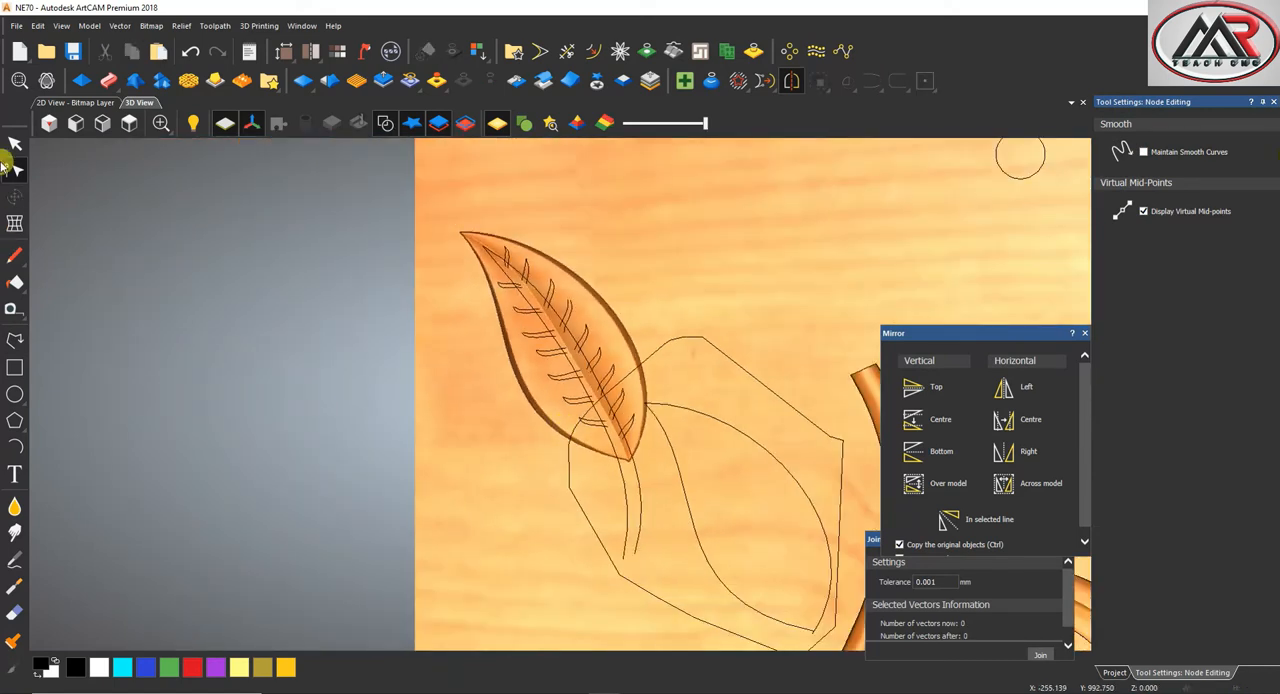
# Draw a three-point arc about 17 mm wide outside the leaf's upper right as the vein sweep's cross-section
pyautogui.click(15, 143)
pyautogui.scroll(2, 566, 287)
pyautogui.click(530, 285)
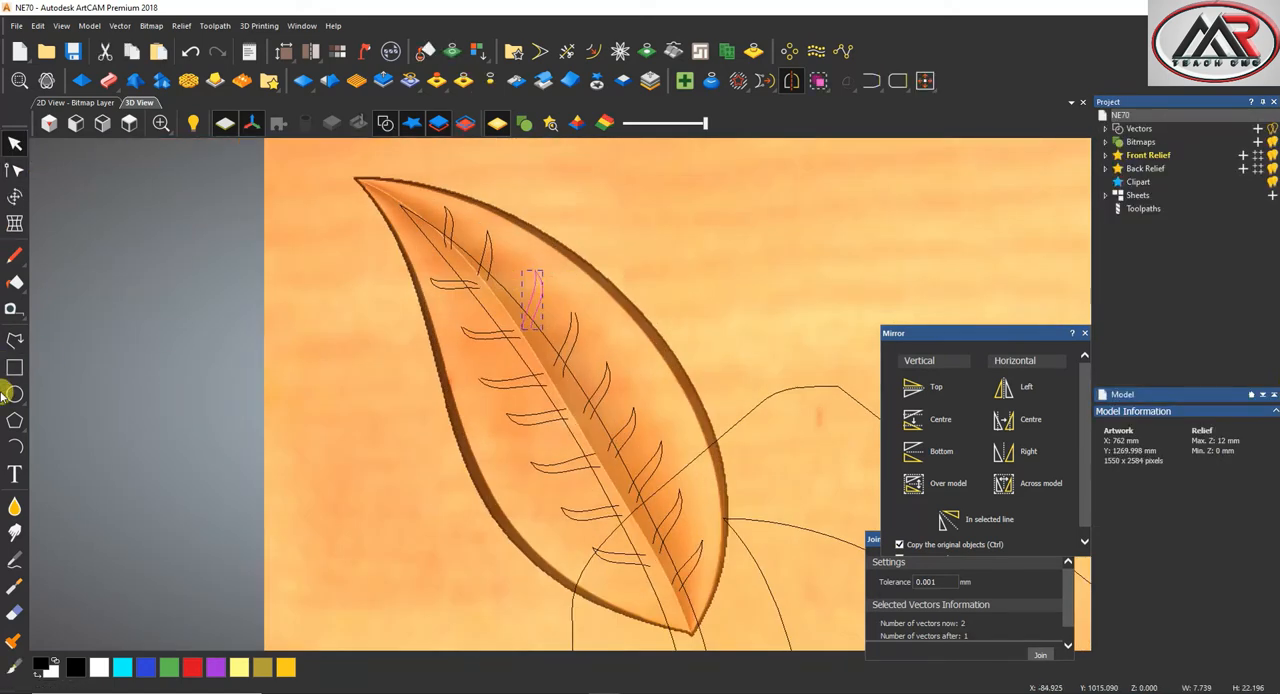
pyautogui.click(15, 445)
pyautogui.click(668, 215)
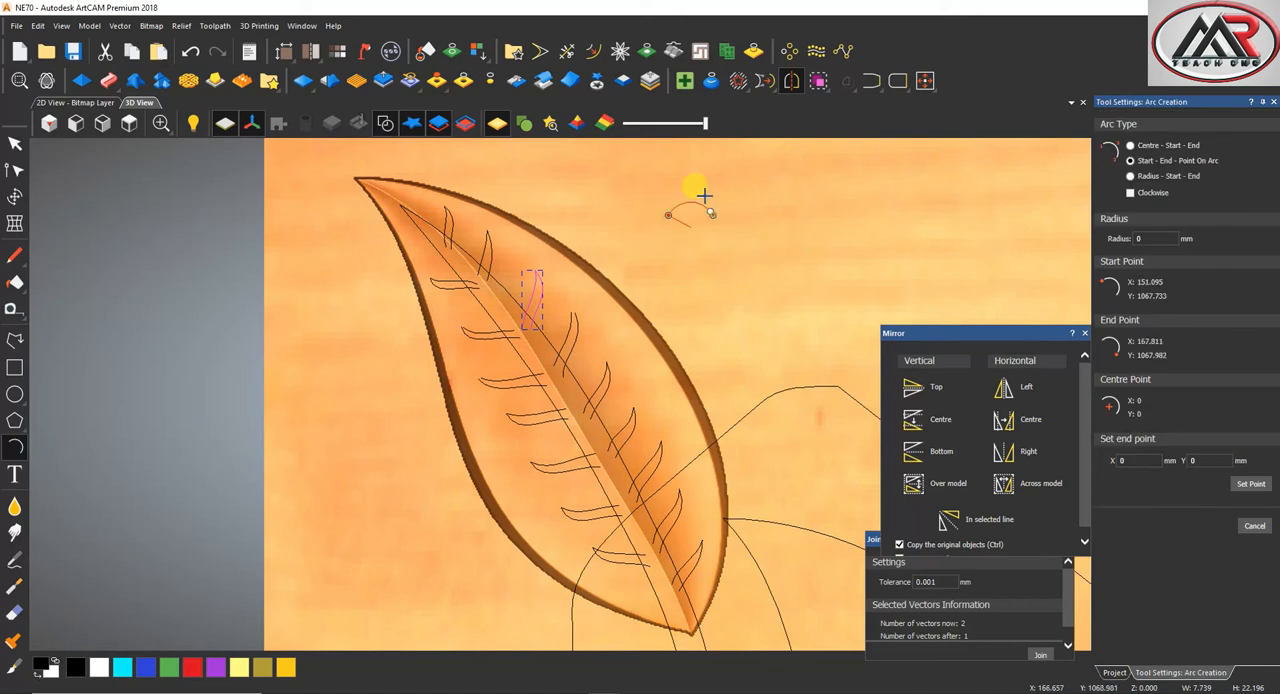
pyautogui.click(705, 196)
pyautogui.press('Escape')
# Two Rail Sweep the arc along the third right-half vein's edges with Scale Final Height 2, adding it to the relief
pyautogui.click(540, 275)
pyautogui.keyDown('shift'); pyautogui.moveTo(744, 193); pyautogui.dragTo(702, 218); pyautogui.keyUp('shift')
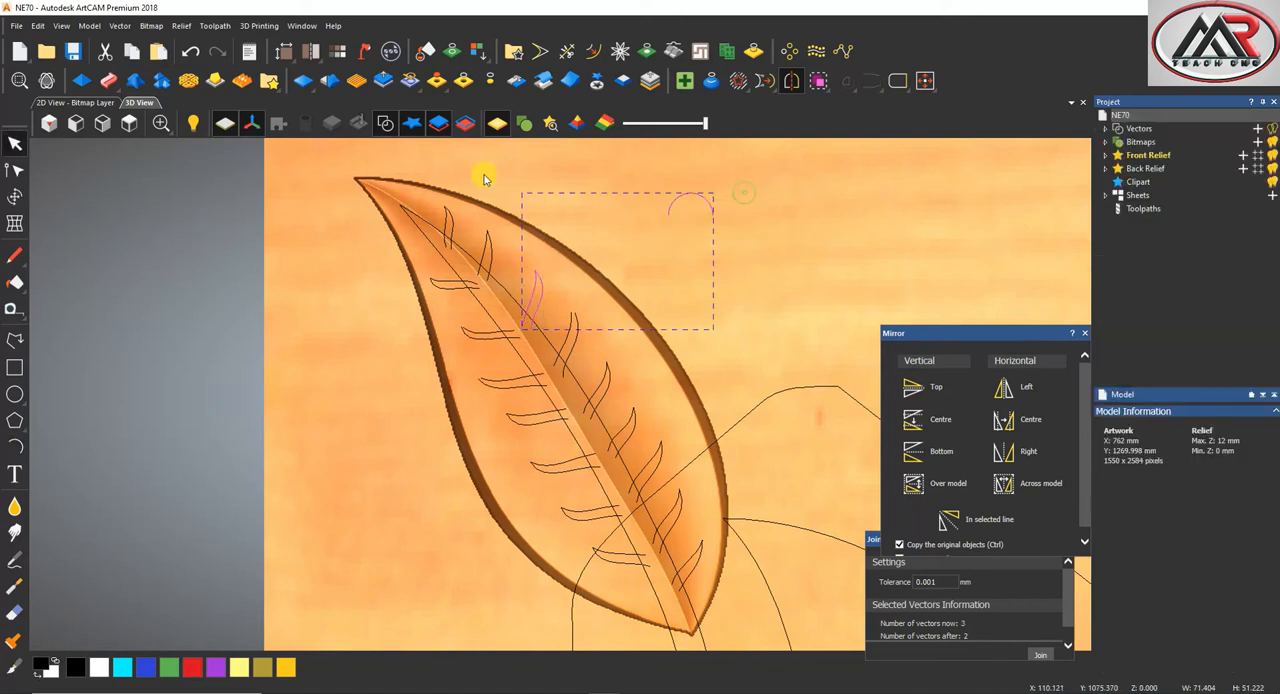
pyautogui.click(108, 80)
pyautogui.click(1131, 483)
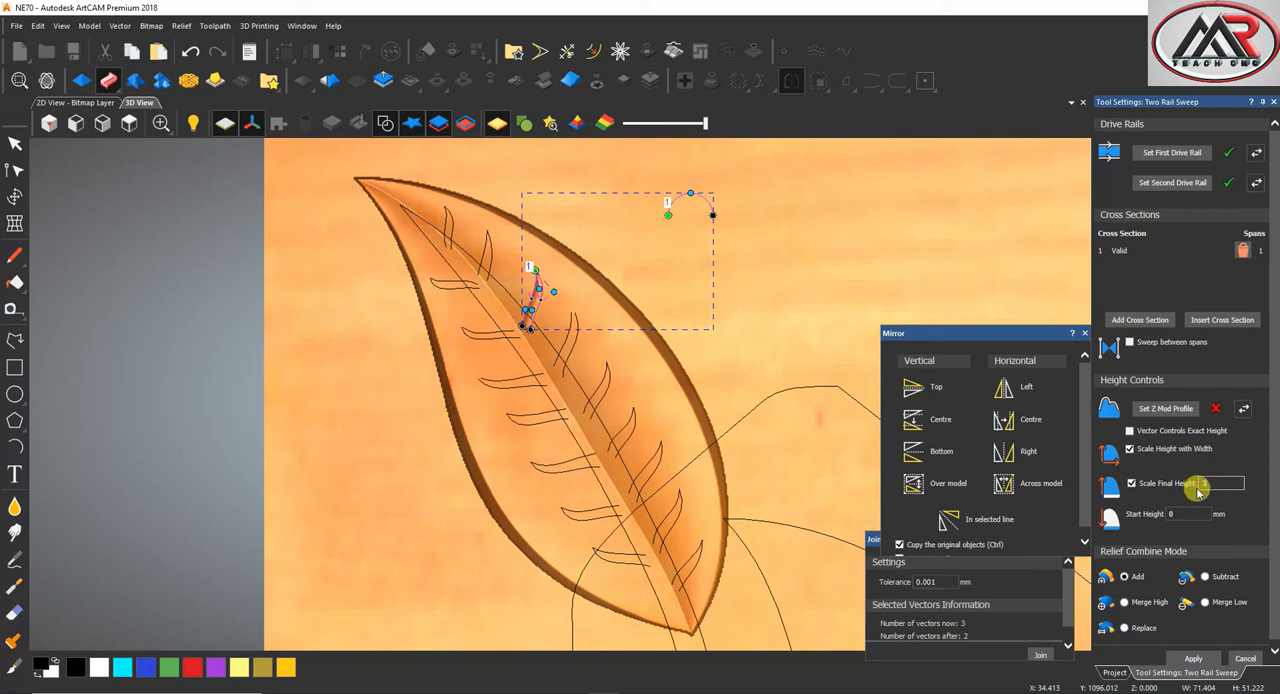
pyautogui.scroll(5, 500, 300)
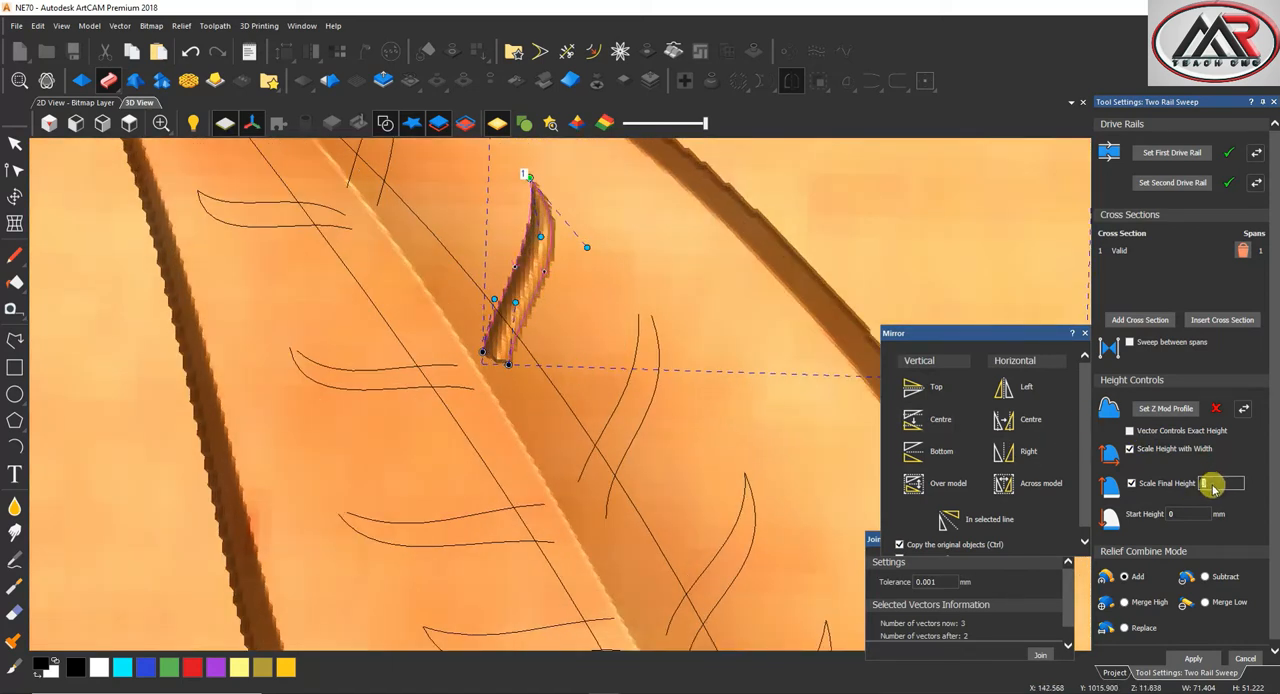
pyautogui.write('2')
pyautogui.moveTo(503, 357); pyautogui.dragTo(548, 309)
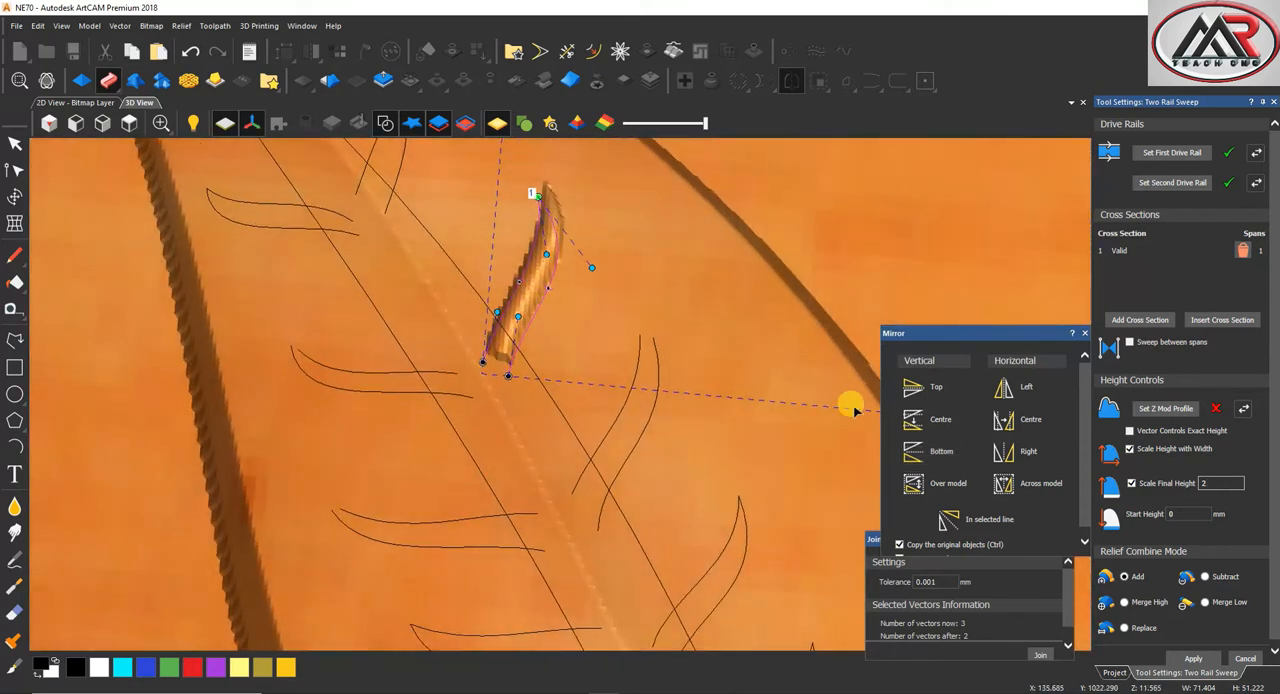
pyautogui.click(1193, 658)
# Sweep the fourth and fifth right-half veins, using each vein's two edges as drive rails with the same arc and settings
pyautogui.click(636, 358)
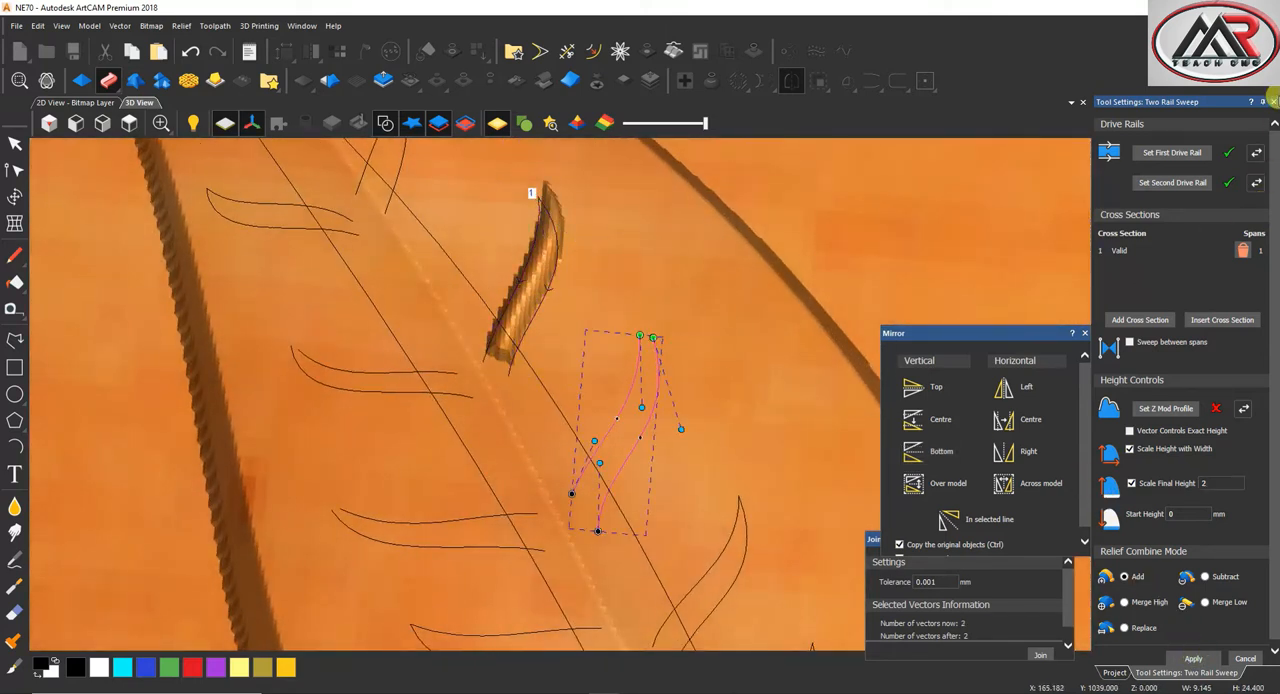
pyautogui.click(1168, 152)
pyautogui.scroll(-4, 514, 456)
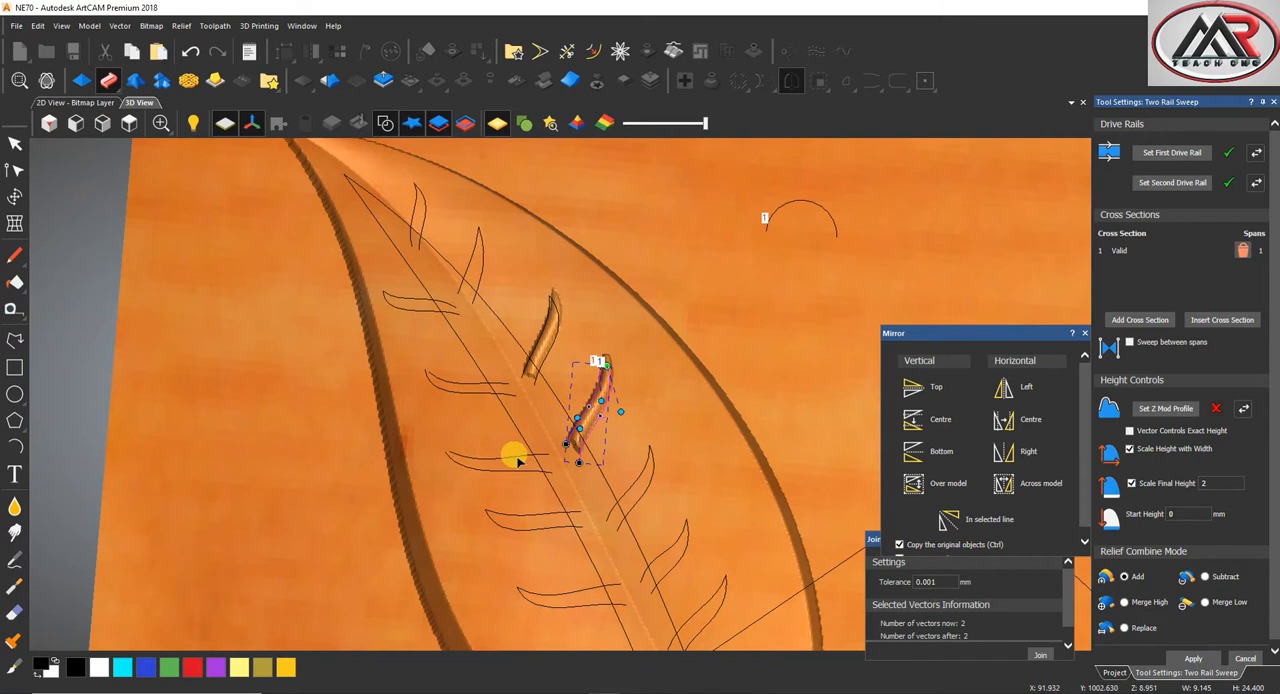
pyautogui.scroll(5, 672, 476)
pyautogui.click(613, 429)
pyautogui.click(1161, 155)
pyautogui.scroll(-4, 537, 437)
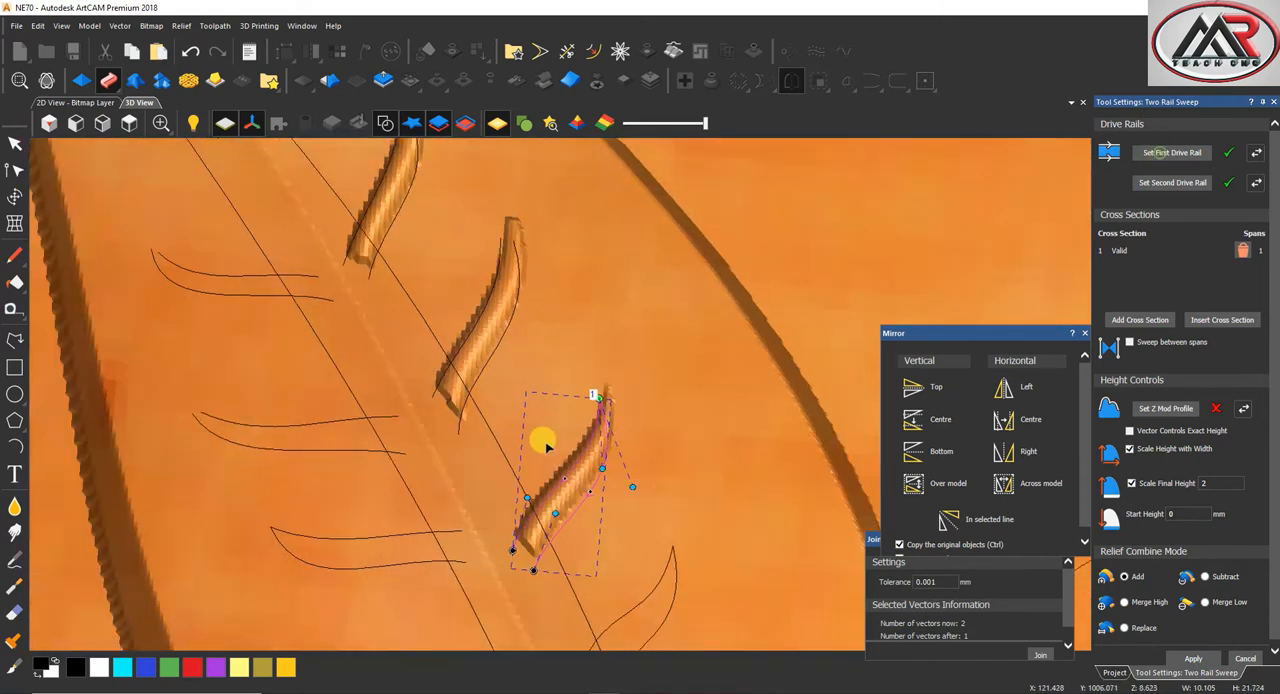
pyautogui.scroll(2, 571, 486)
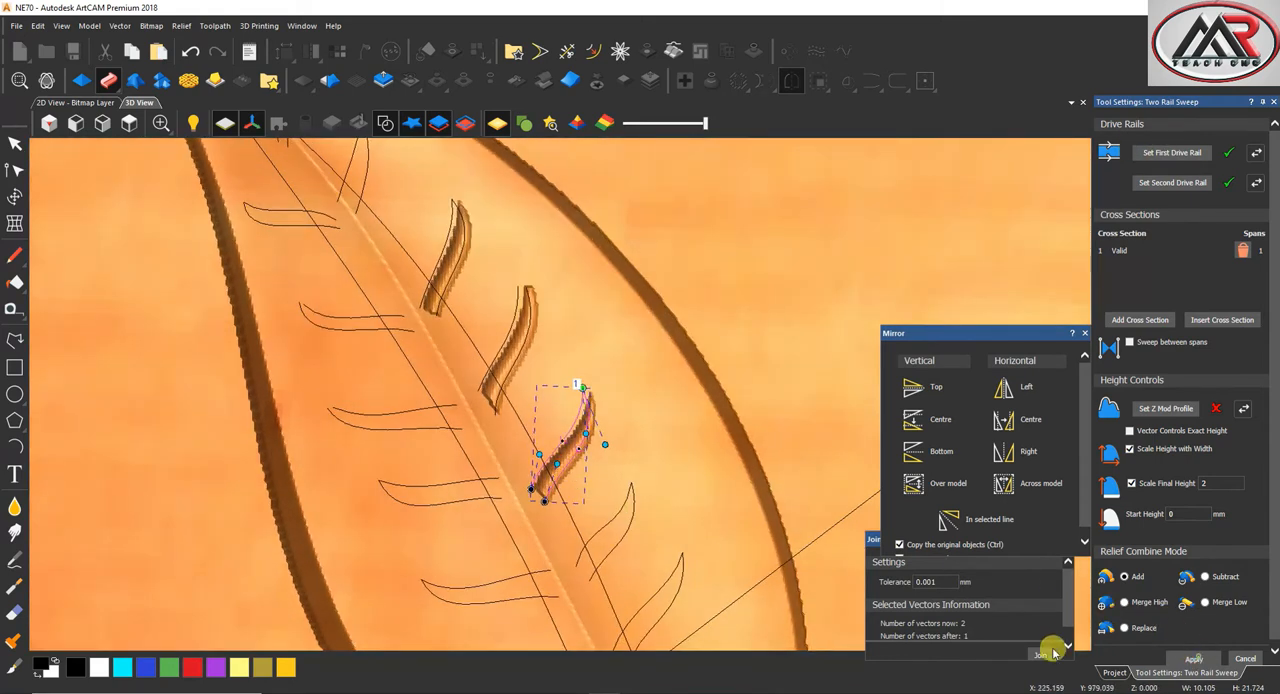
# Sweep the sixth and seventh right-half veins into the relief, using each vein's two edges as drive rails
pyautogui.click(626, 491)
pyautogui.click(1147, 151)
pyautogui.scroll(-4, 563, 494)
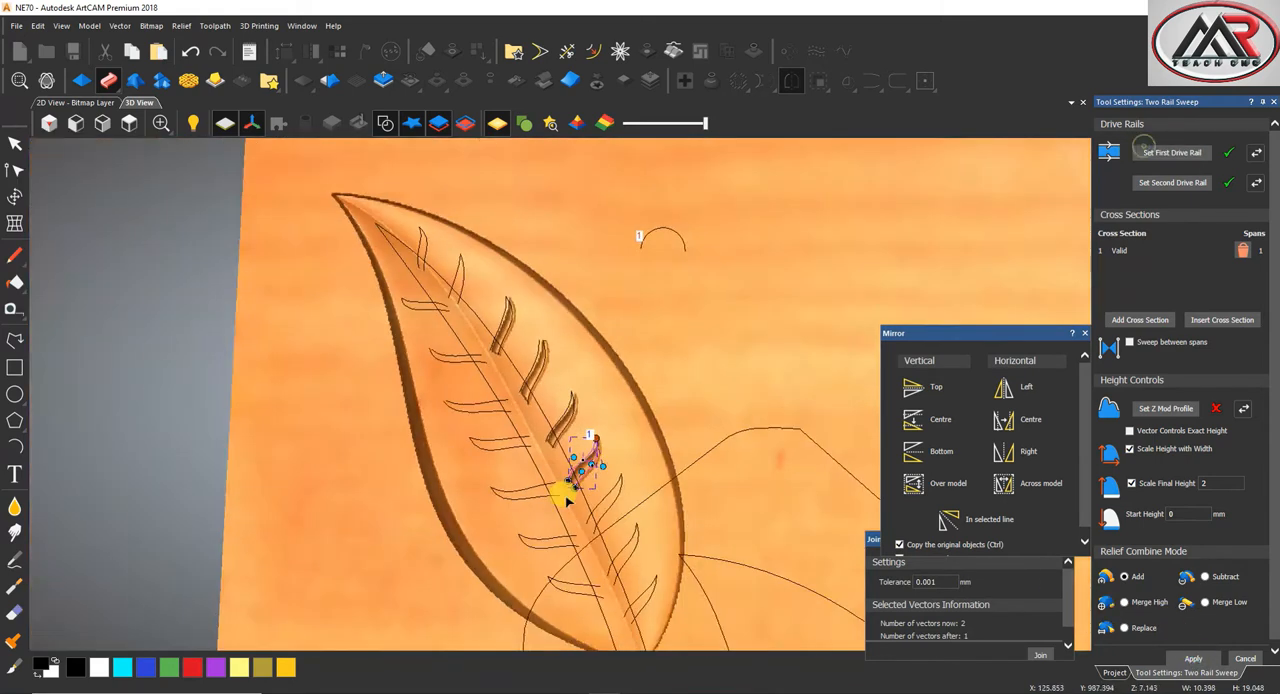
pyautogui.scroll(4, 551, 466)
pyautogui.click(1193, 660)
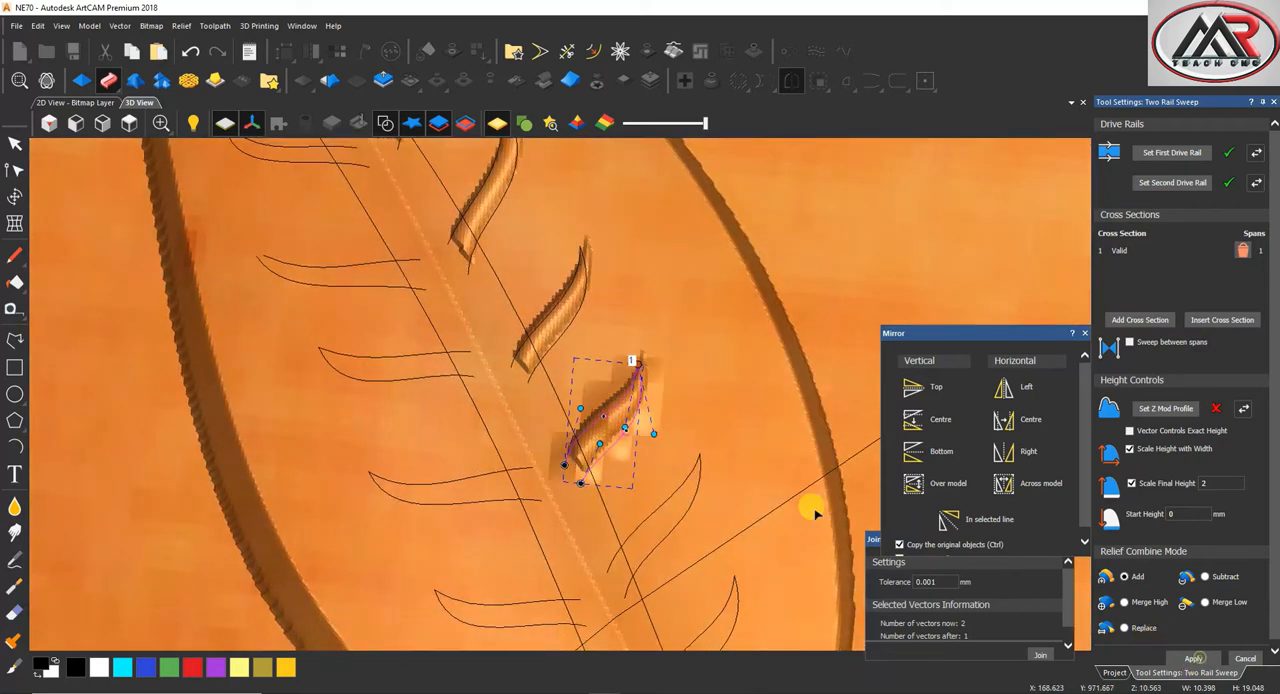
pyautogui.click(684, 482)
pyautogui.click(1172, 153)
pyautogui.scroll(3, 720, 468)
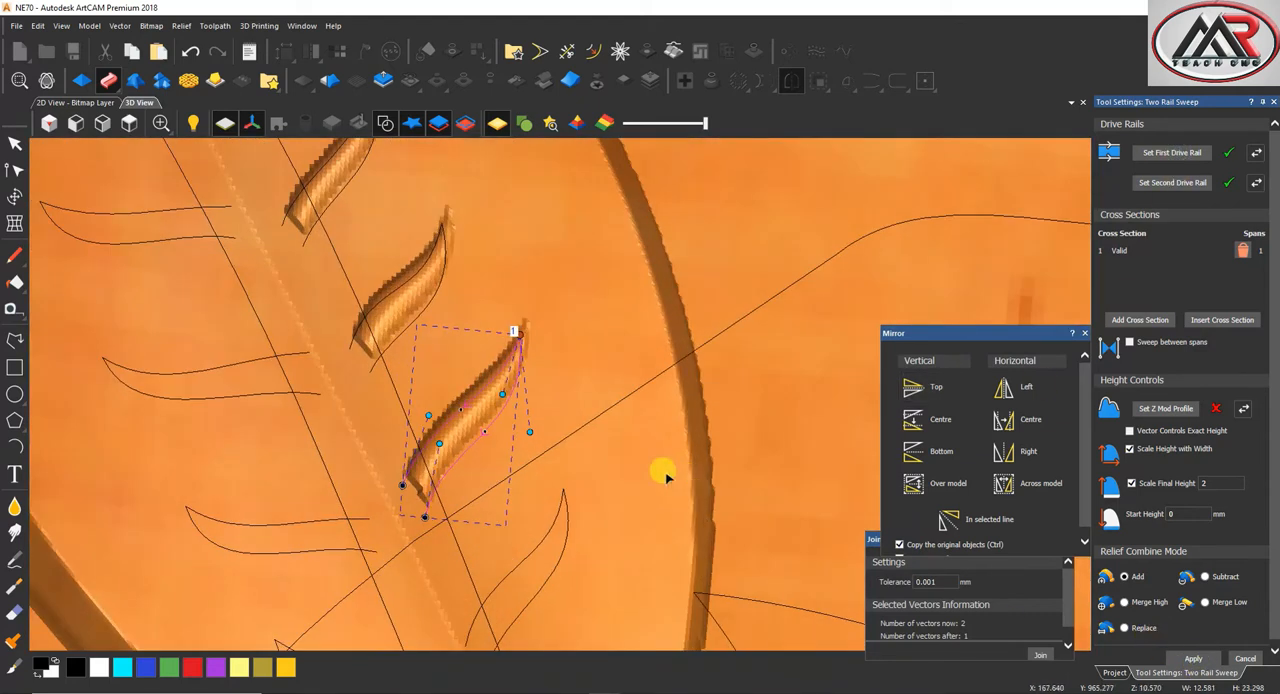
pyautogui.click(1193, 660)
# Sweep the eighth and ninth right-half veins near the leaf base, using each vein's two edges as drive rails
pyautogui.click(517, 541)
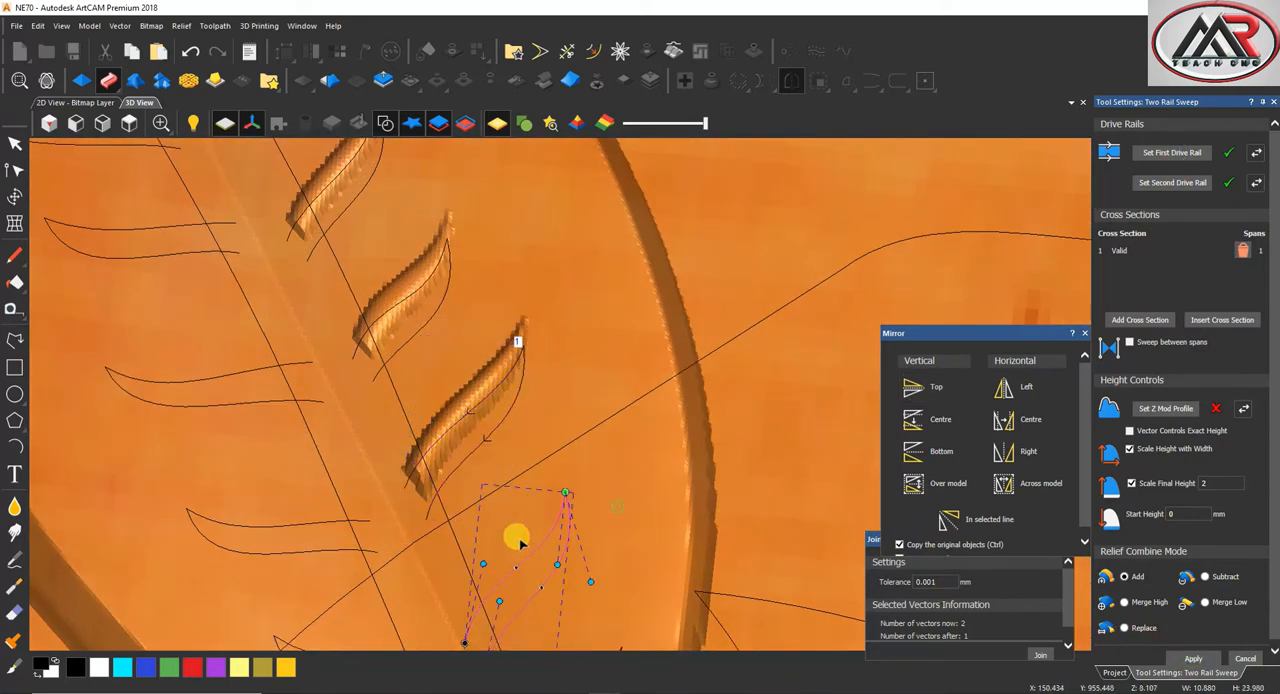
pyautogui.click(1193, 153)
pyautogui.scroll(-4, 606, 466)
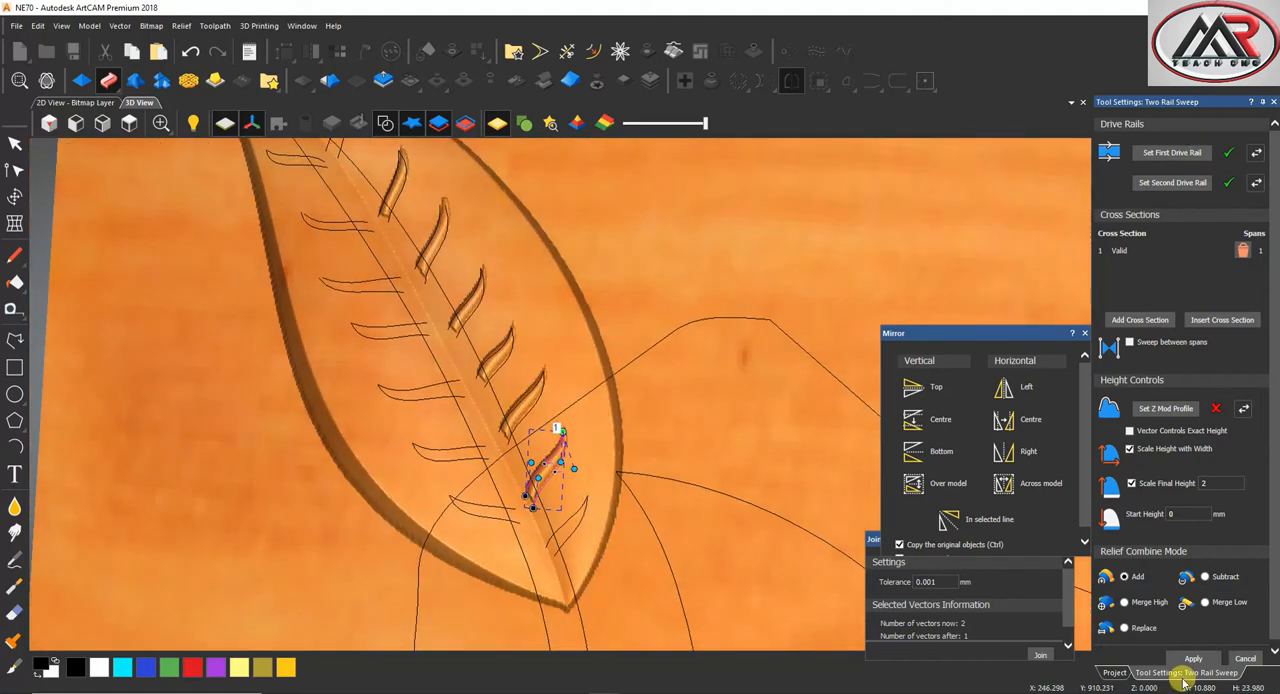
pyautogui.scroll(4, 571, 514)
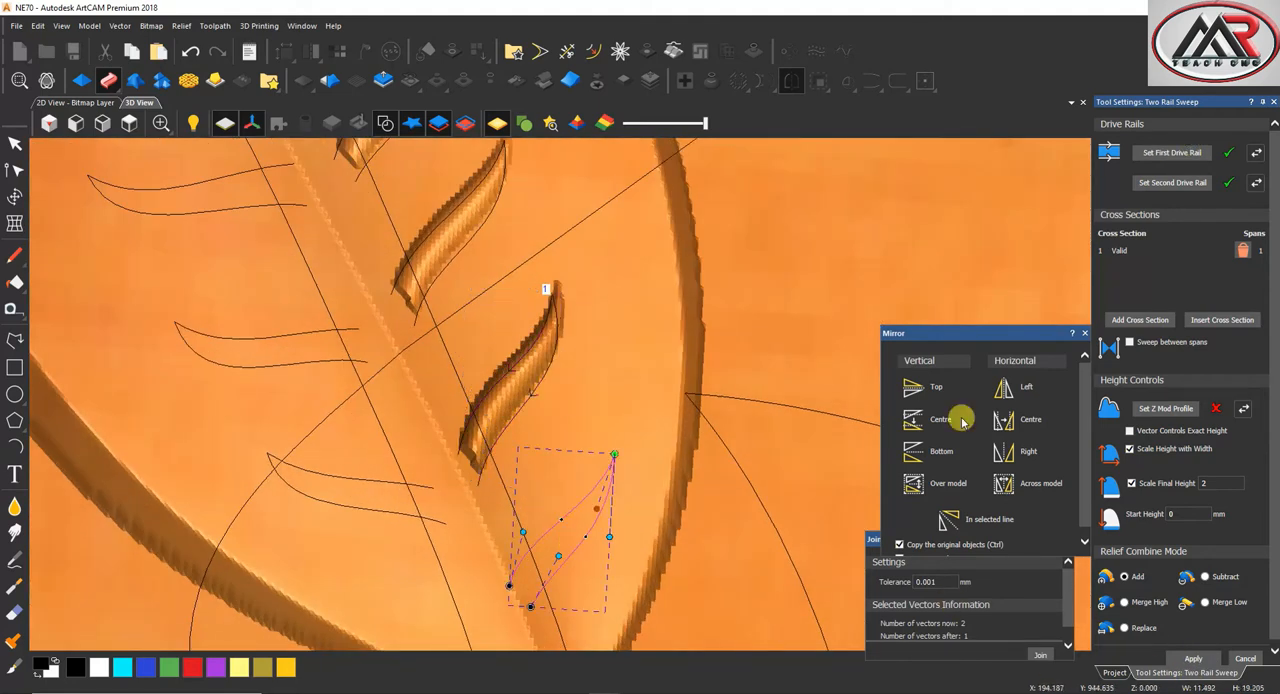
pyautogui.click(1168, 155)
pyautogui.scroll(-2, 523, 429)
pyautogui.click(1193, 658)
# Sweep the seventh and sixth left-half veins into the relief, starting with the one nearest the leaf base
pyautogui.click(405, 463)
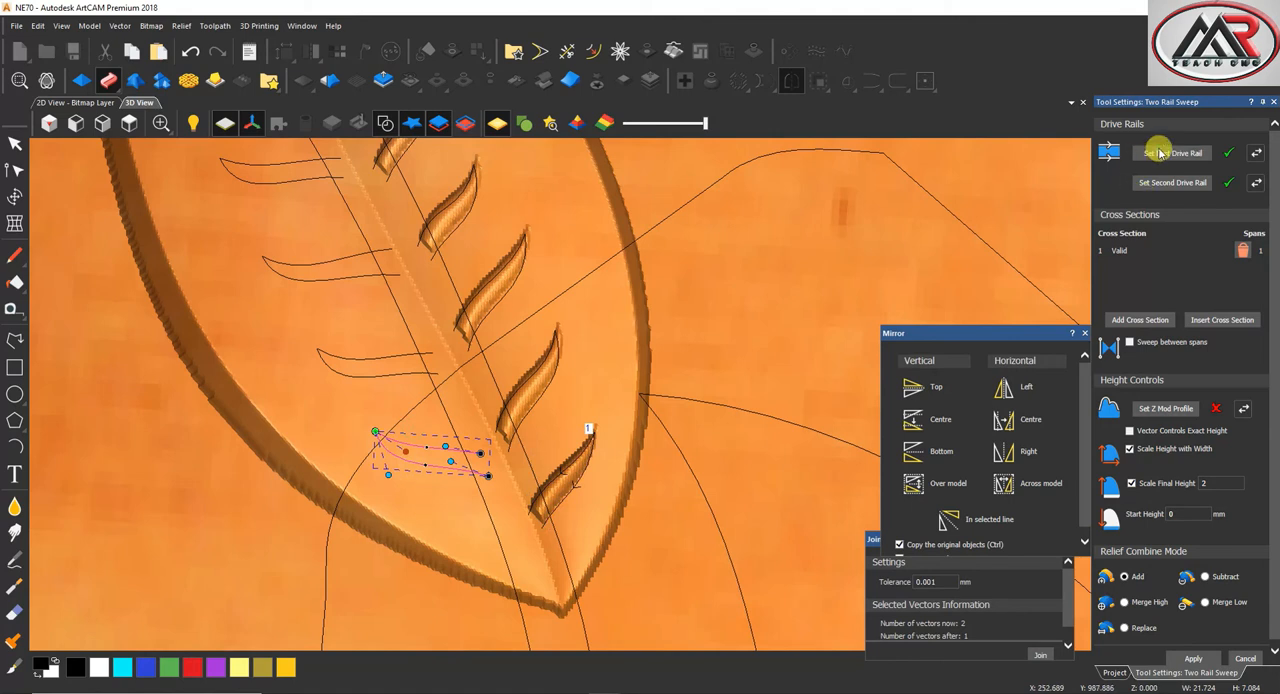
pyautogui.click(1160, 152)
pyautogui.click(1193, 658)
pyautogui.click(346, 364)
pyautogui.click(1165, 155)
pyautogui.scroll(-2, 534, 314)
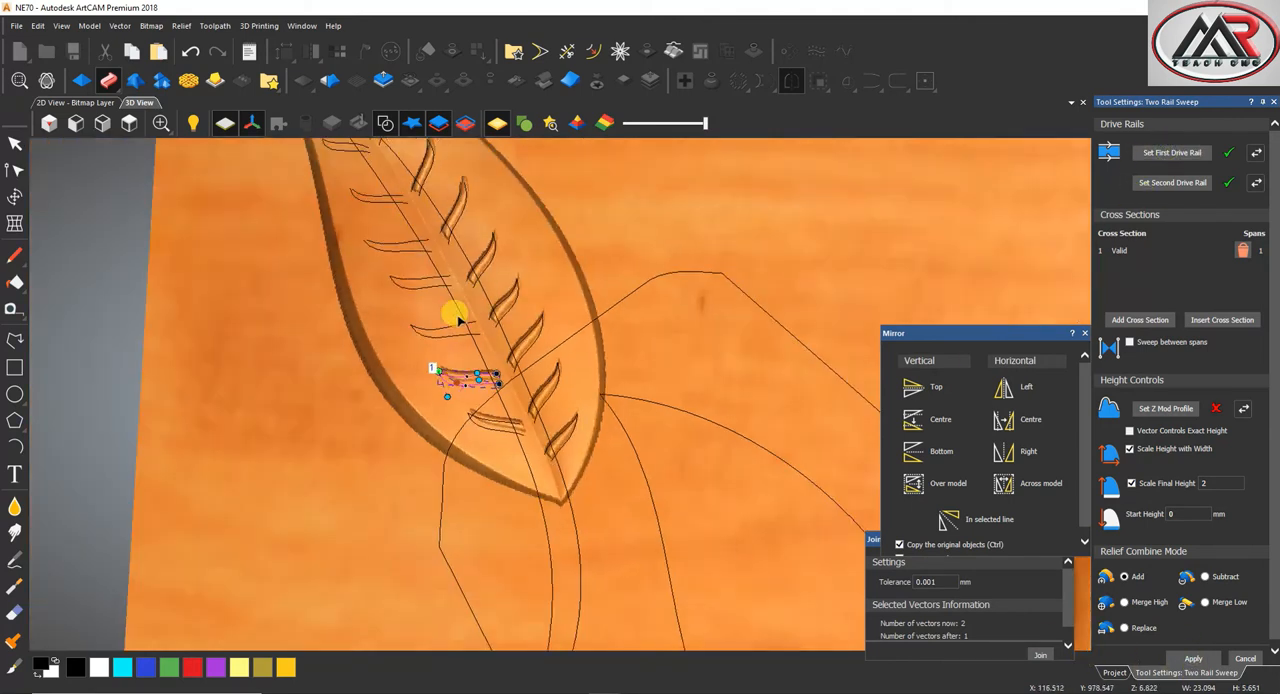
pyautogui.scroll(4, 562, 443)
pyautogui.click(1193, 658)
# Sweep the fifth and fourth left-half veins into the relief, using each vein's two edges as drive rails
pyautogui.click(366, 332)
pyautogui.click(1197, 152)
pyautogui.scroll(-2, 471, 329)
pyautogui.scroll(4, 491, 334)
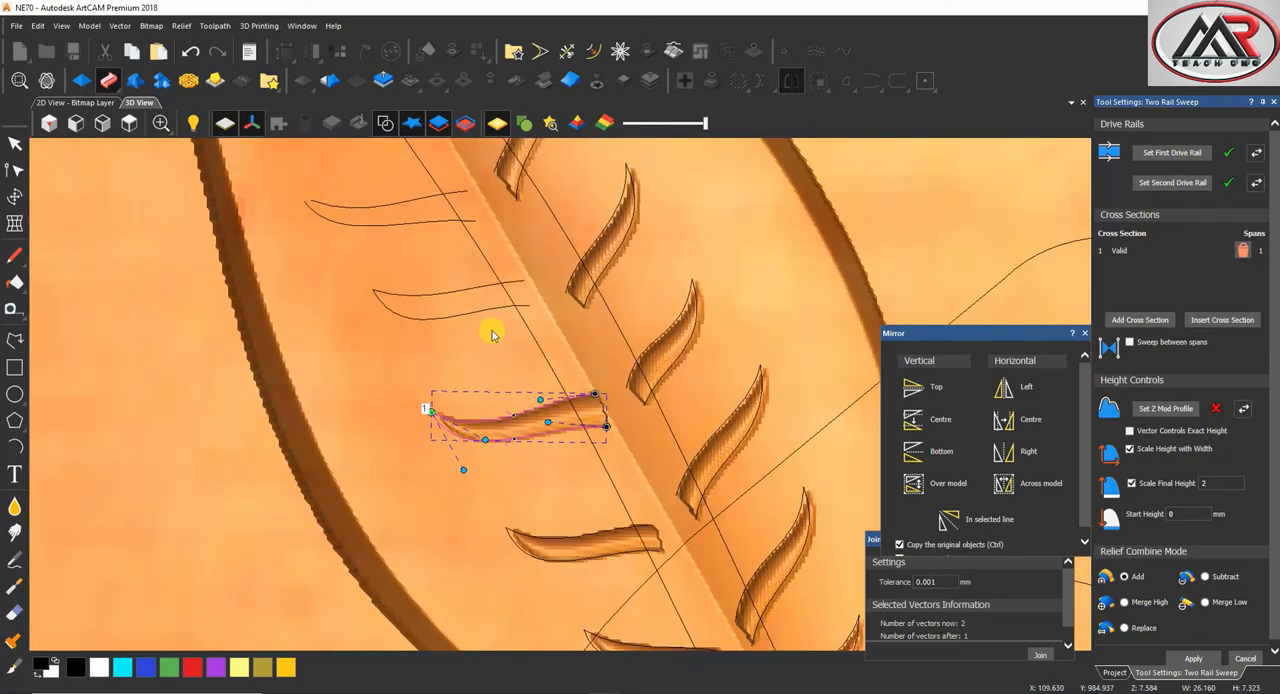
pyautogui.click(1206, 657)
pyautogui.click(405, 293)
pyautogui.click(1178, 152)
pyautogui.scroll(-2, 580, 365)
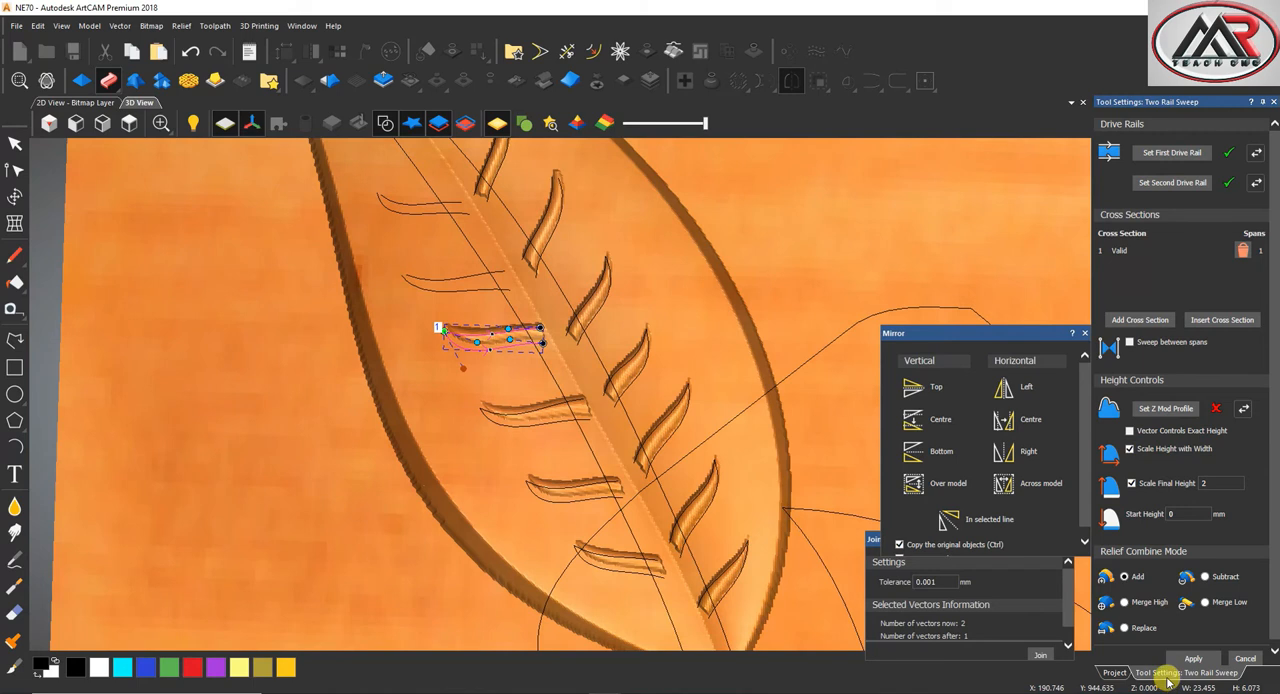
pyautogui.click(1197, 658)
# Sweep the three uppermost left-half veins into the relief one by one, working up toward the leaf tip
pyautogui.click(432, 286)
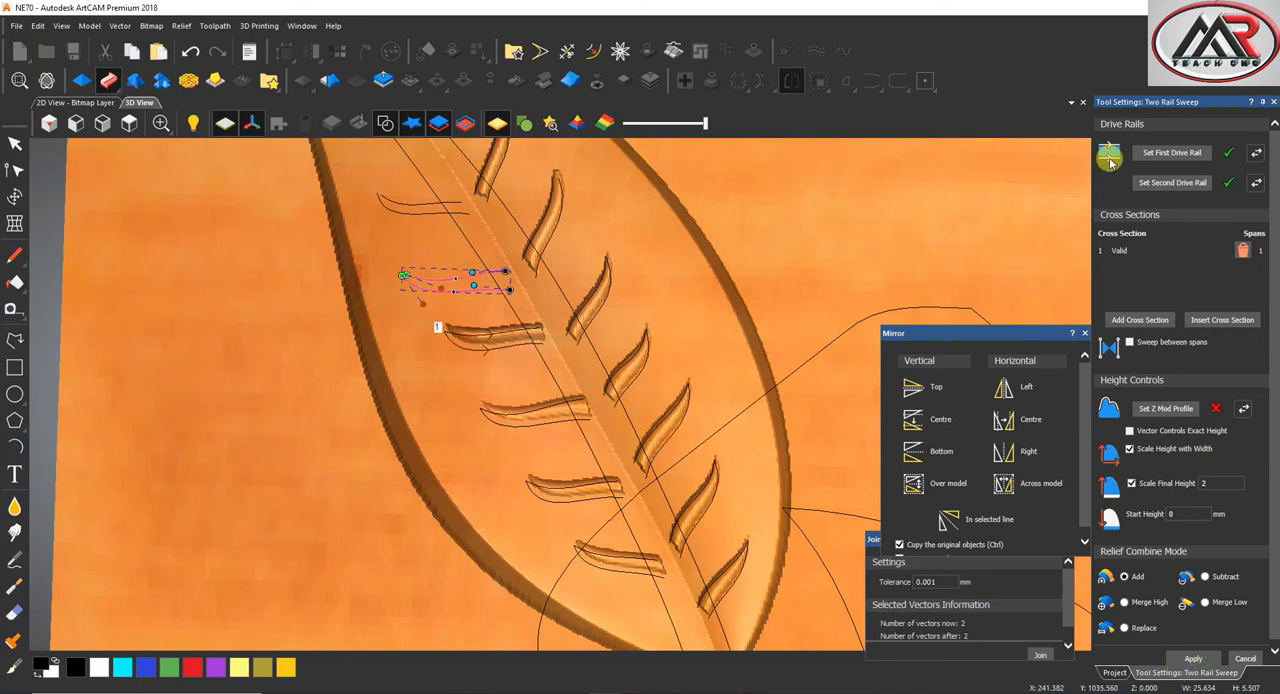
pyautogui.click(1185, 152)
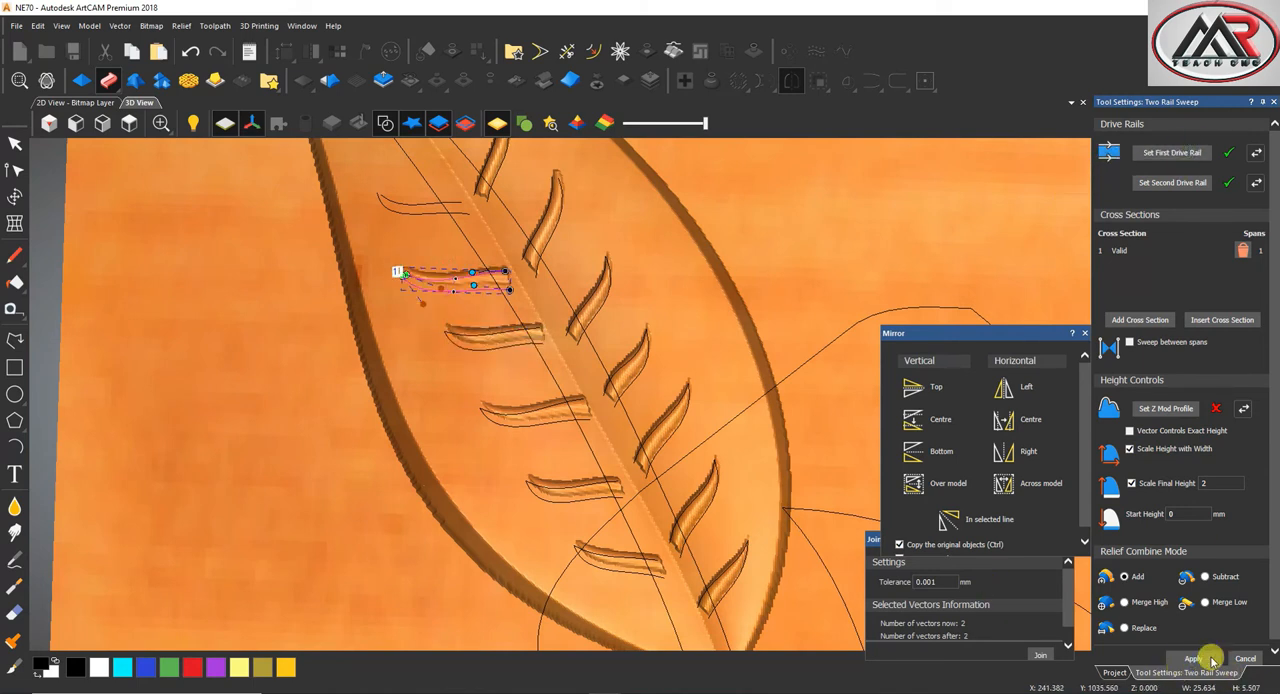
pyautogui.scroll(-3, 555, 390)
pyautogui.scroll(3, 440, 281)
pyautogui.click(502, 308)
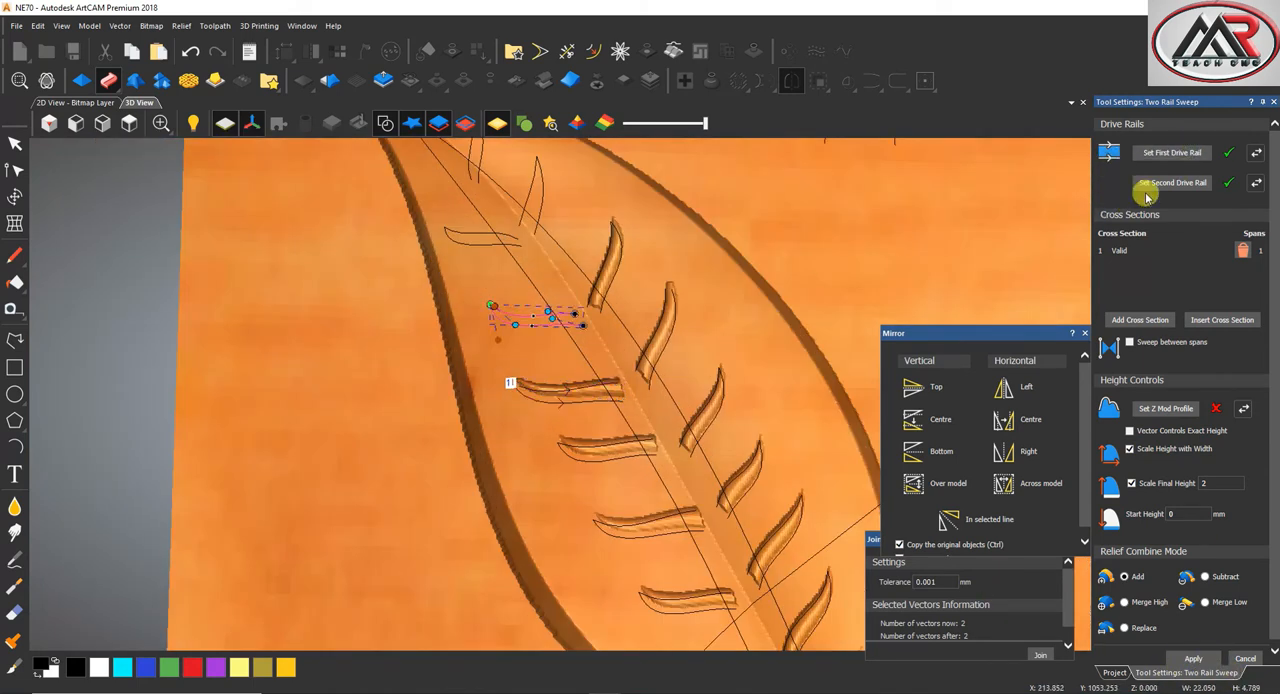
pyautogui.click(1170, 155)
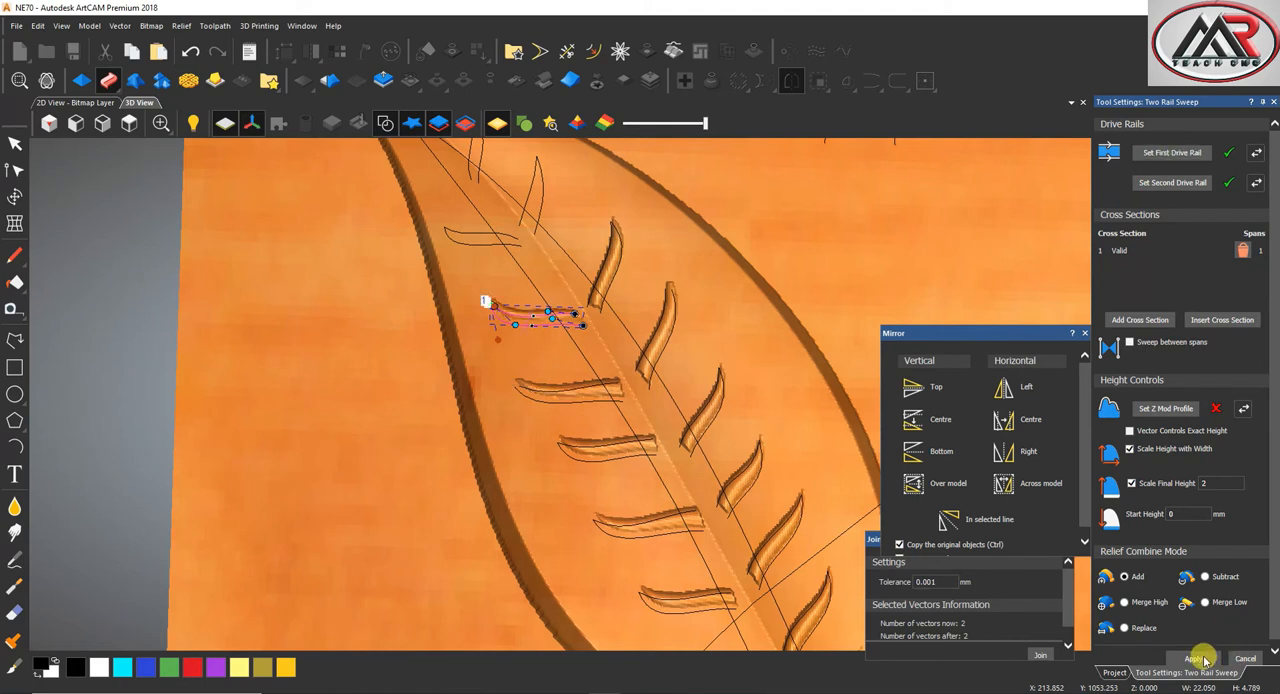
pyautogui.scroll(-3, 414, 334)
pyautogui.scroll(3, 568, 360)
pyautogui.click(527, 364)
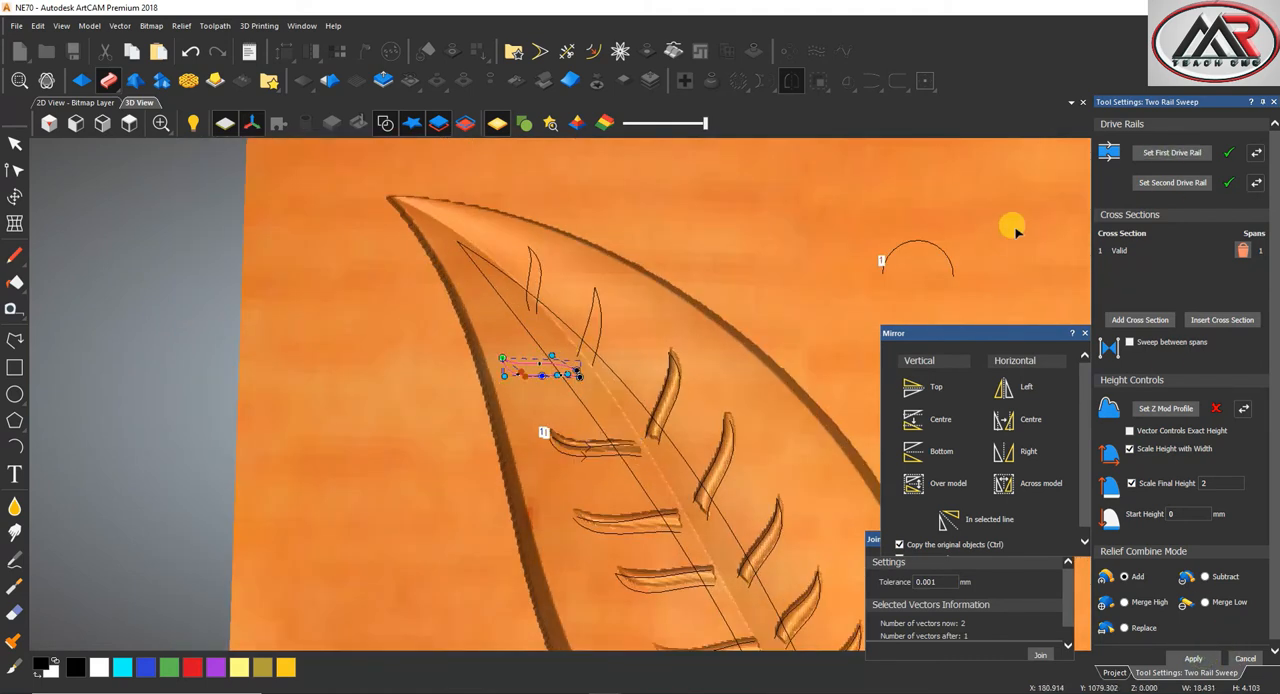
pyautogui.click(1172, 153)
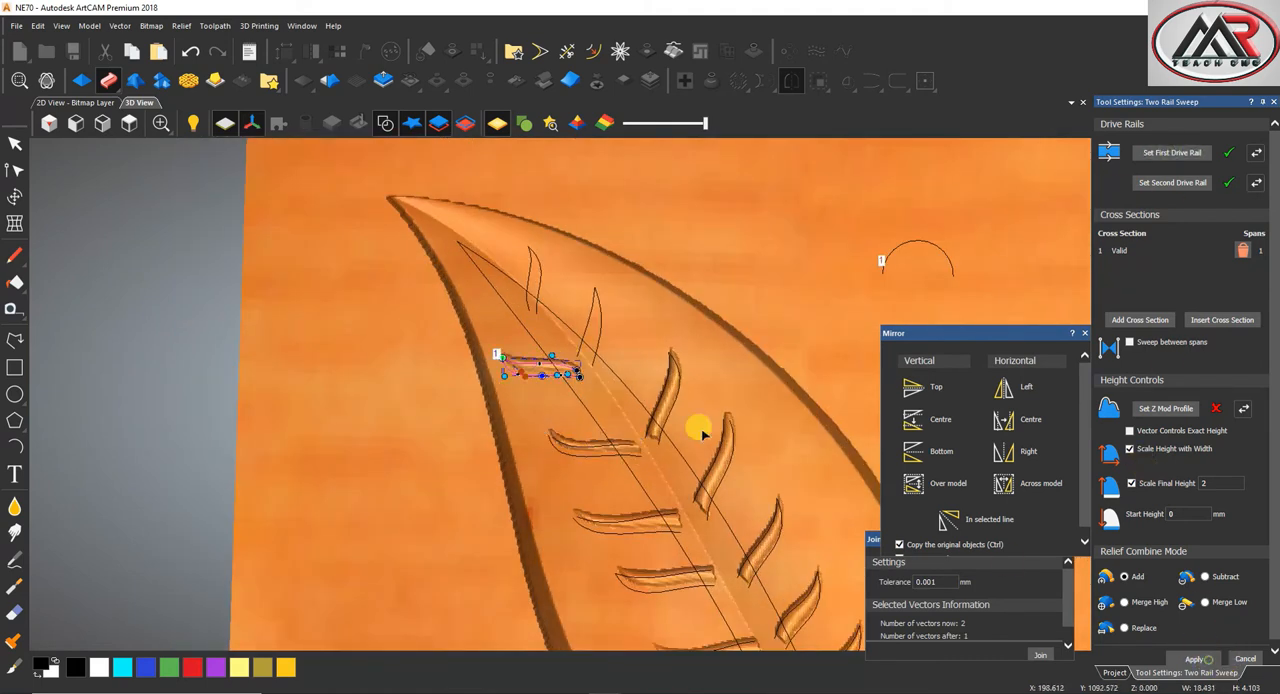
# Sweep the second and first right-half veins near the leaf tip, using each vein's two edges as drive rails
pyautogui.click(593, 290)
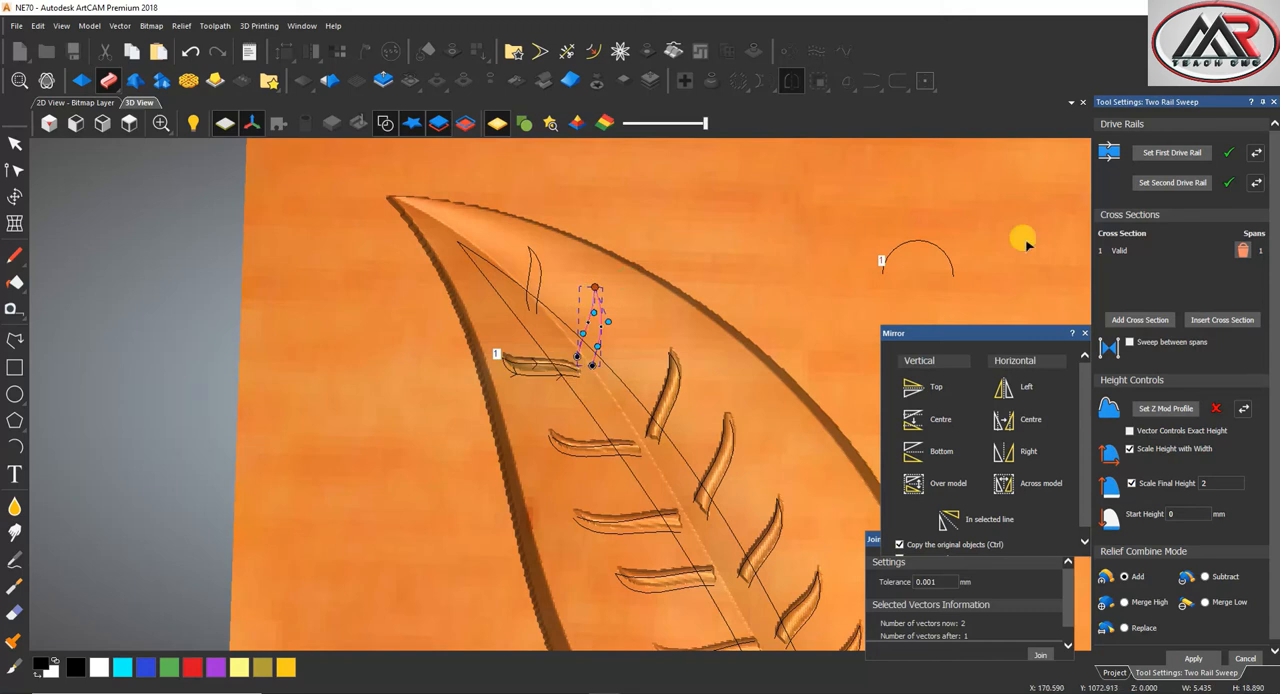
pyautogui.click(1185, 155)
pyautogui.click(1126, 628)
pyautogui.scroll(2, 525, 253)
pyautogui.moveTo(567, 281); pyautogui.dragTo(502, 281)
pyautogui.click(1186, 156)
pyautogui.scroll(-3, 737, 389)
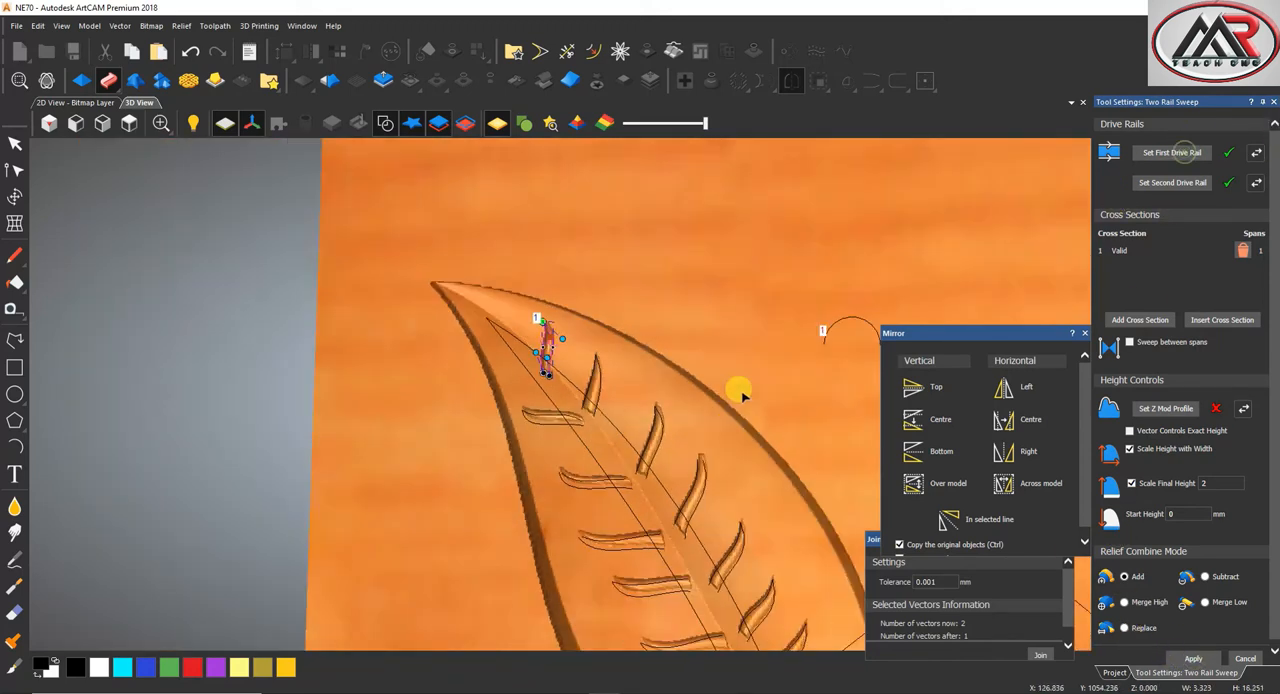
pyautogui.click(1184, 656)
pyautogui.scroll(3, 522, 350)
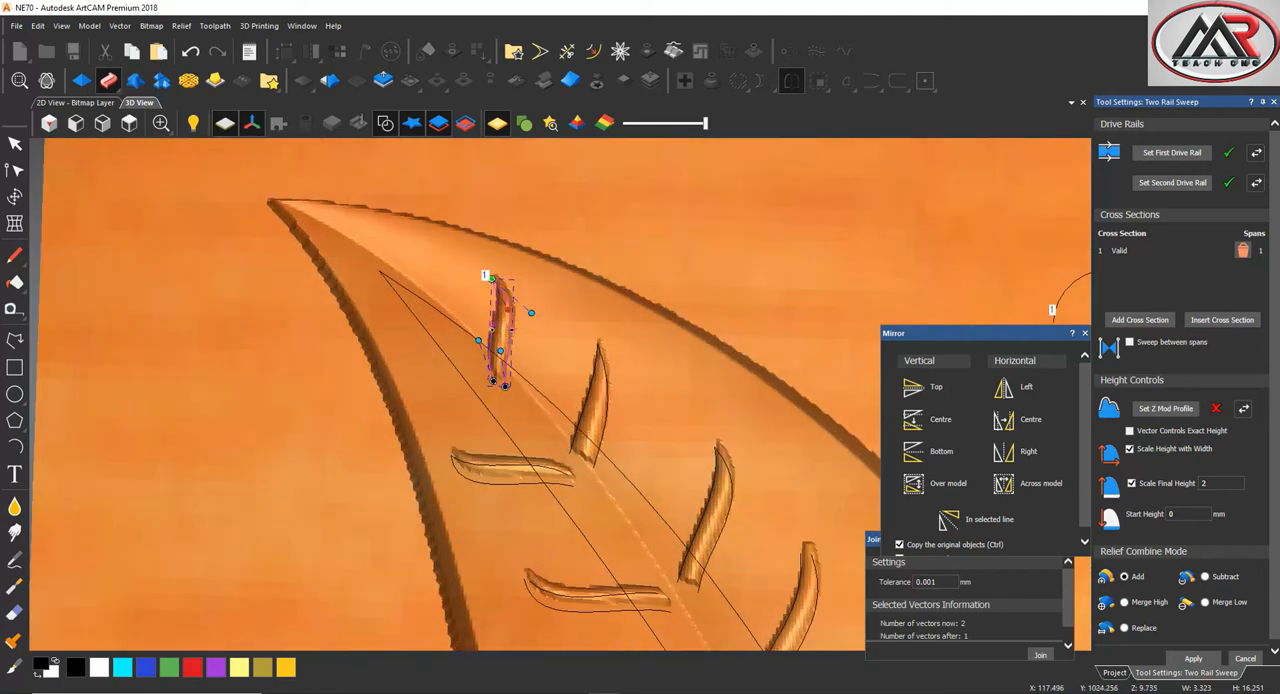
# Set the midrib's two long edges as the sweep's drive rails in Add mode and reverse the first rail's direction
pyautogui.scroll(-3, 663, 531)
pyautogui.scroll(3, 628, 517)
pyautogui.click(590, 538)
pyautogui.click(1165, 150)
pyautogui.click(1109, 409)
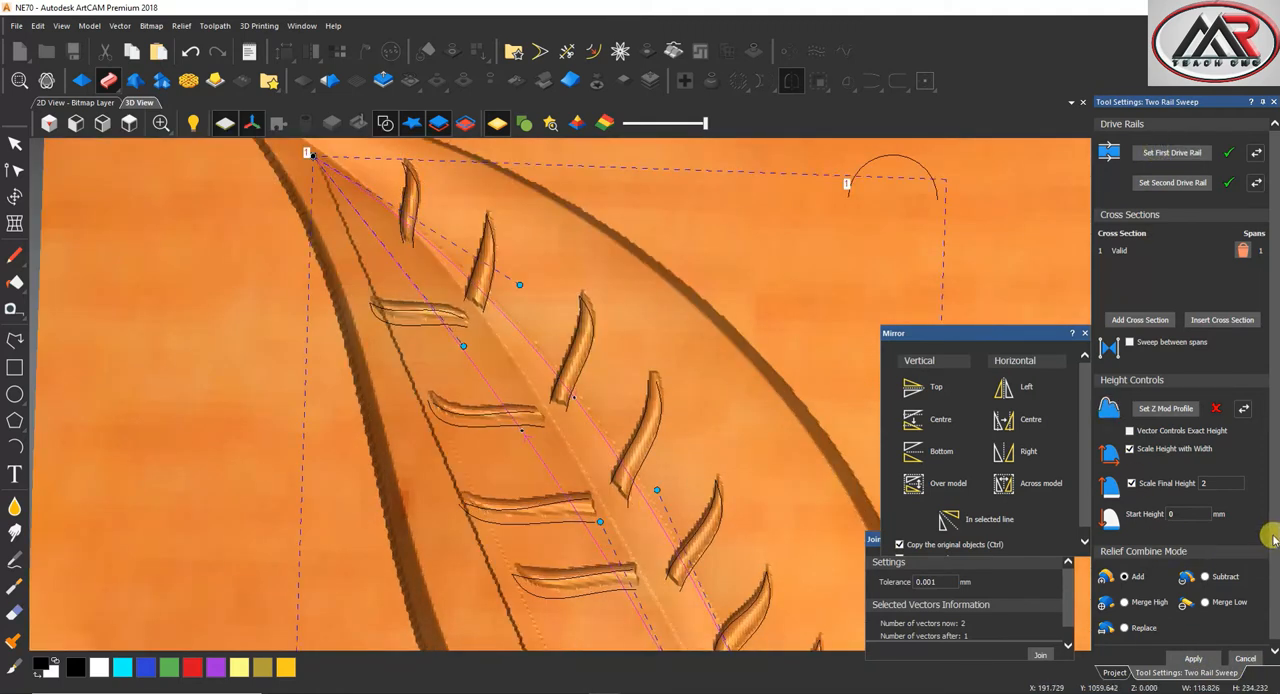
pyautogui.click(1122, 578)
pyautogui.click(1258, 152)
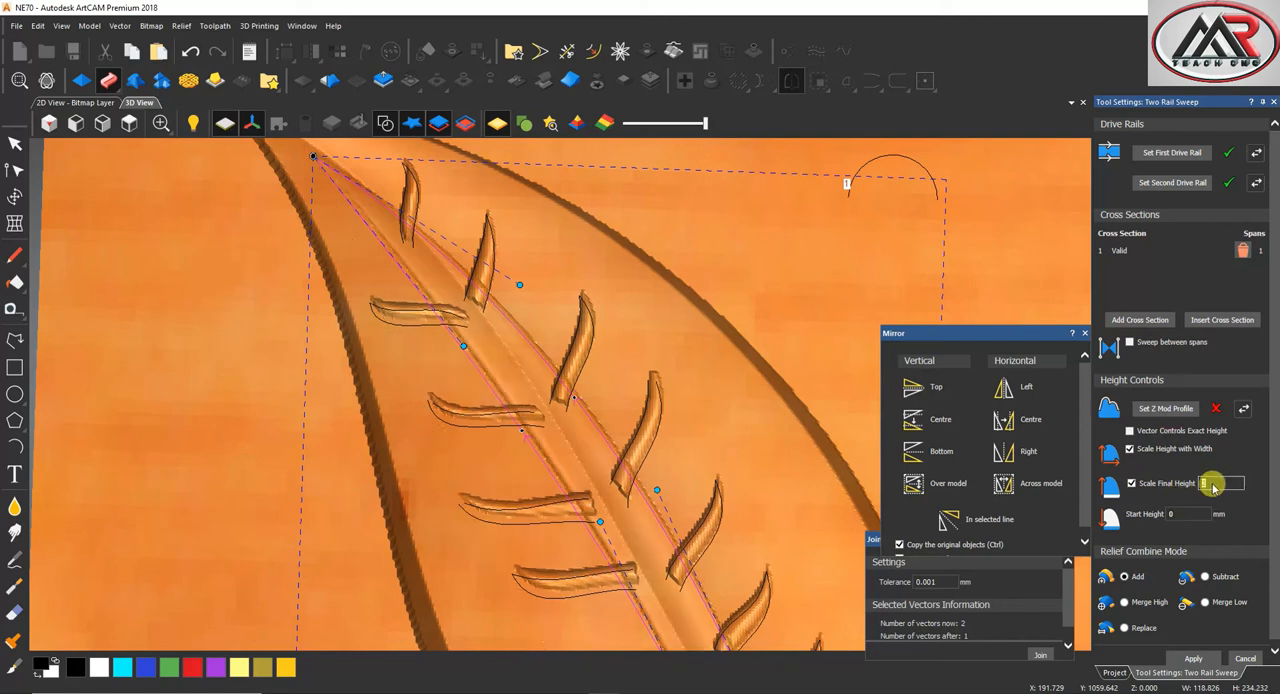
# Sweep the midrib along the leaf with a final height scale of 8, a 4 mm start height and Merge High
pyautogui.write('8')
pyautogui.click(1180, 510)
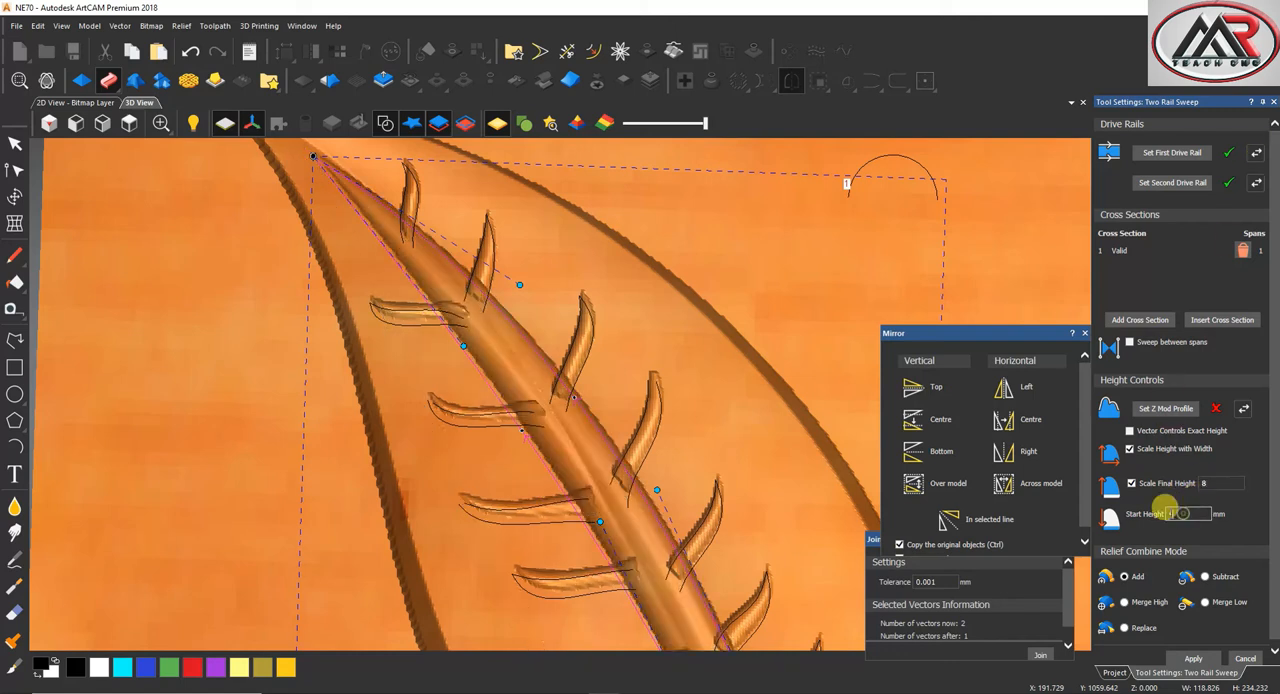
pyautogui.write('4')
pyautogui.click(1124, 603)
pyautogui.scroll(-5, 666, 551)
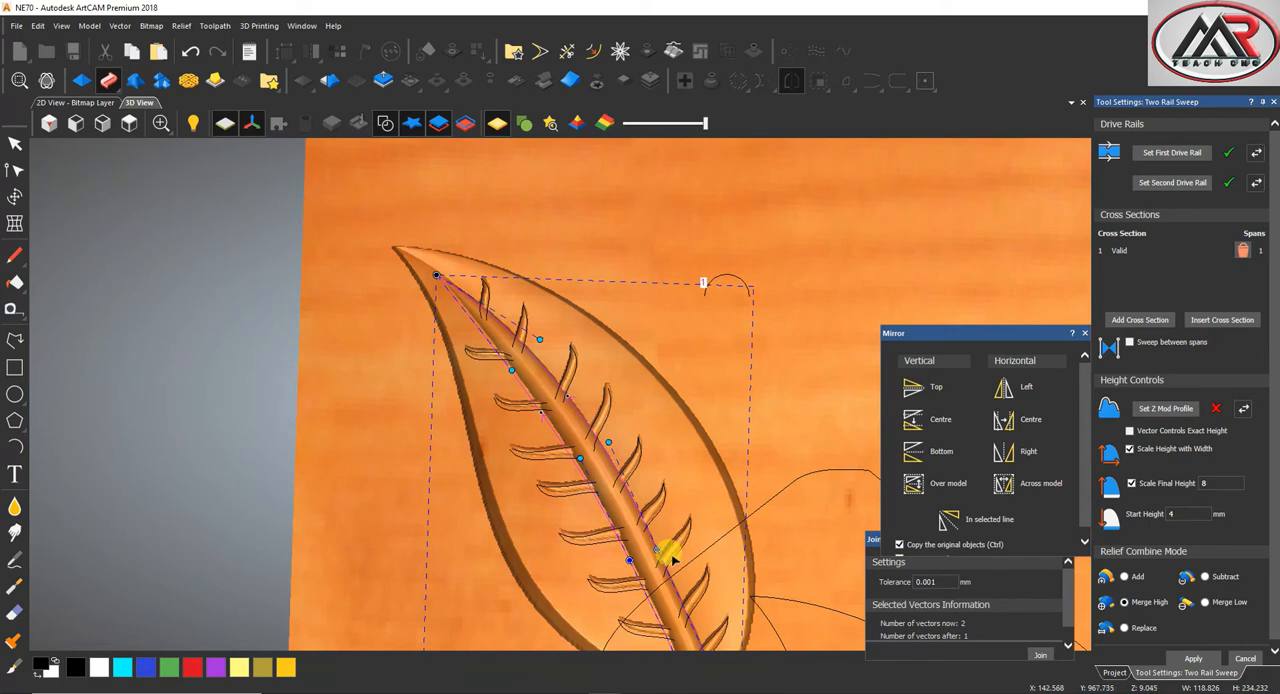
pyautogui.scroll(6, 600, 480)
pyautogui.moveTo(586, 457); pyautogui.dragTo(589, 514)
pyautogui.scroll(-5, 588, 514)
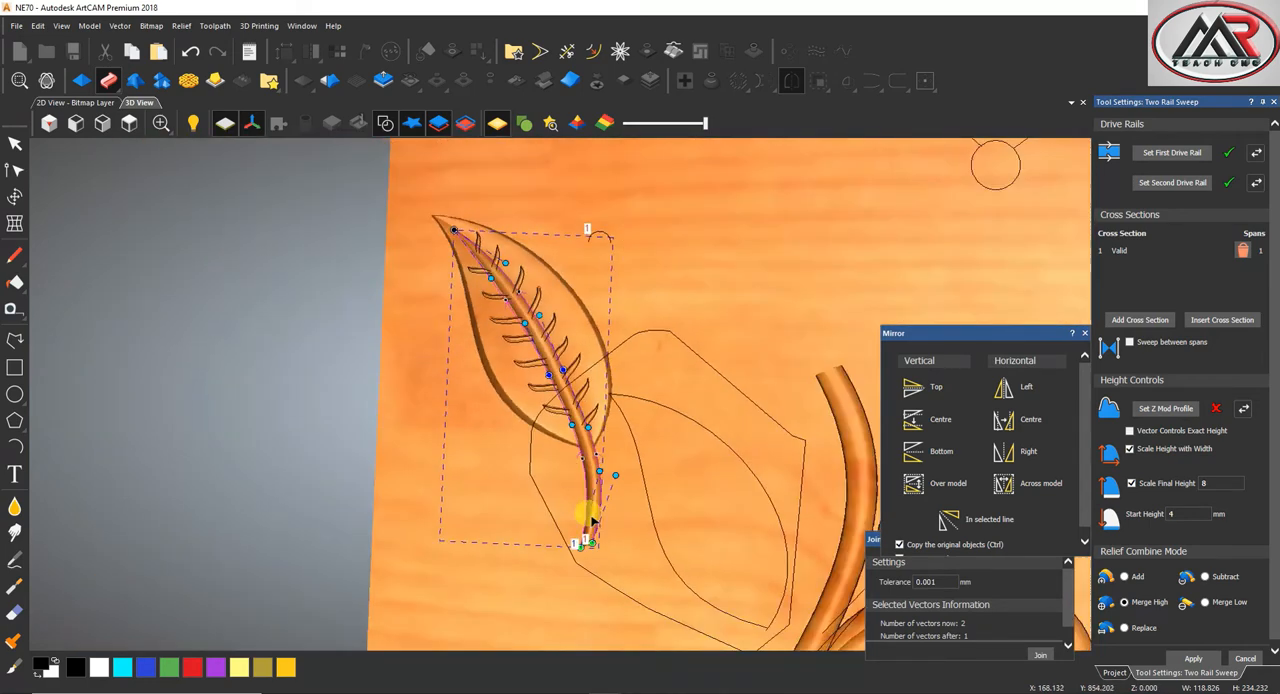
pyautogui.scroll(3, 546, 403)
pyautogui.moveTo(554, 406); pyautogui.dragTo(574, 464)
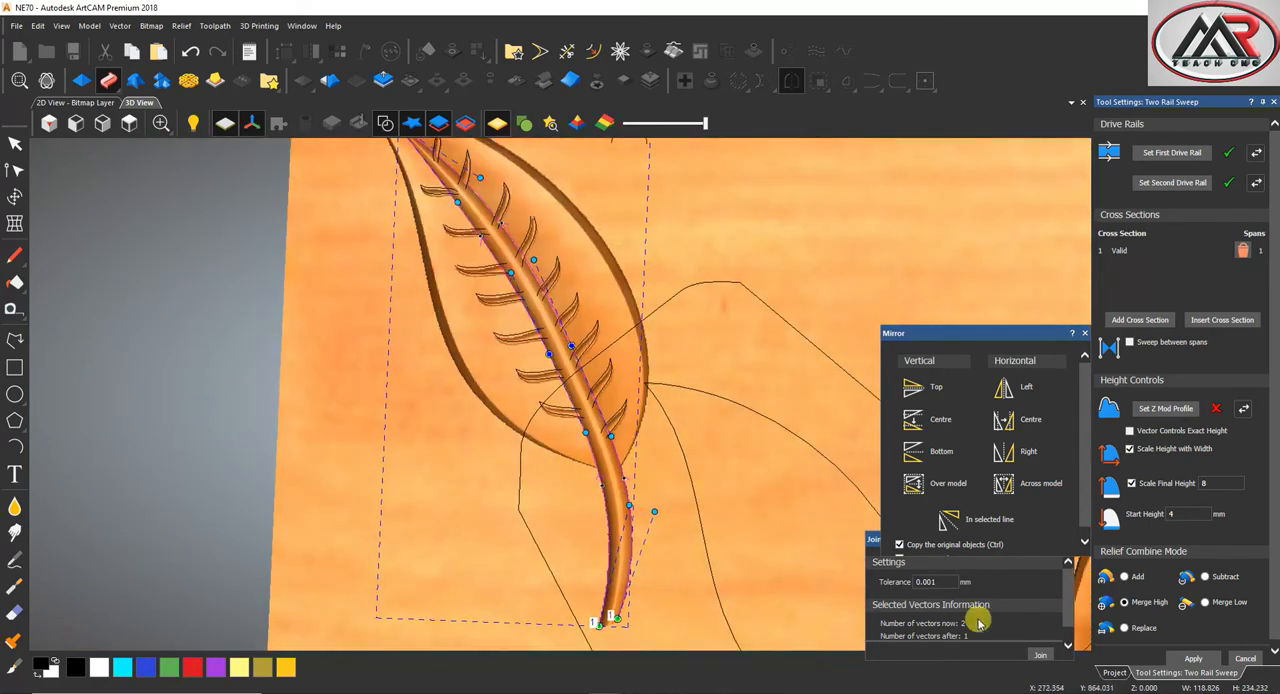
pyautogui.click(1208, 659)
# Draw a closed polyline about 228 by 252 mm around the veined leaf in the top view, crossing the midrib at the leaf base
pyautogui.scroll(-4, 563, 429)
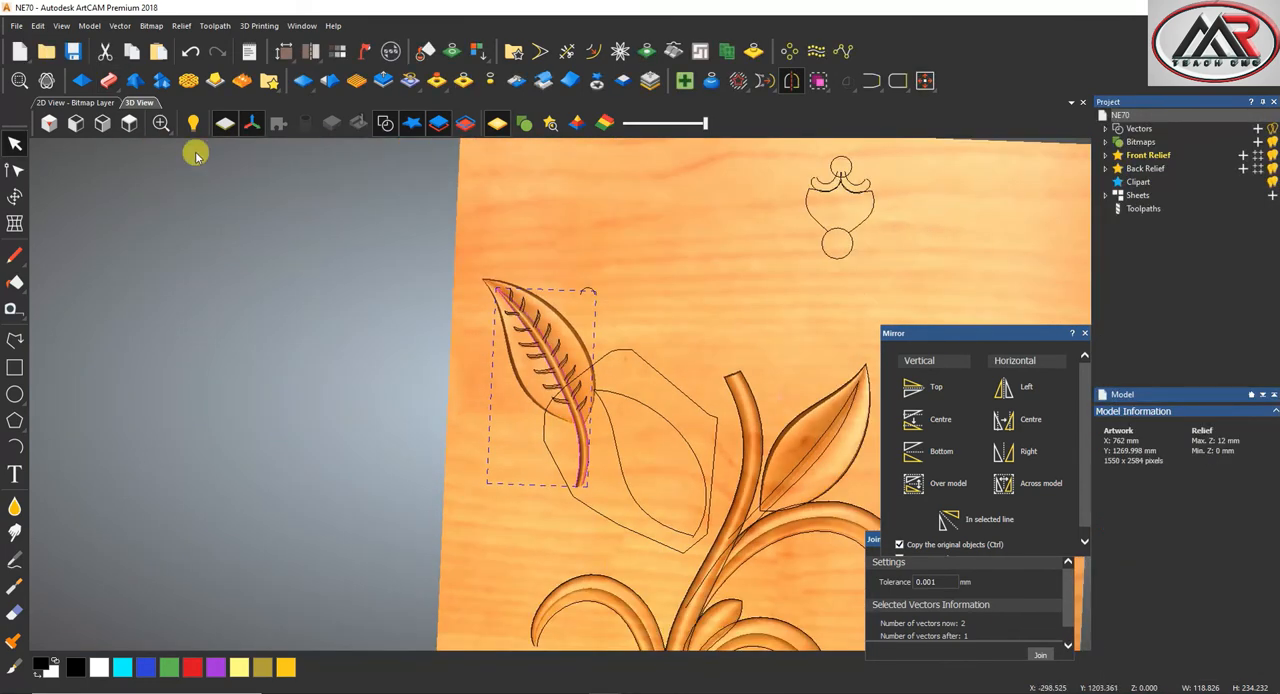
pyautogui.click(128, 125)
pyautogui.scroll(4, 443, 277)
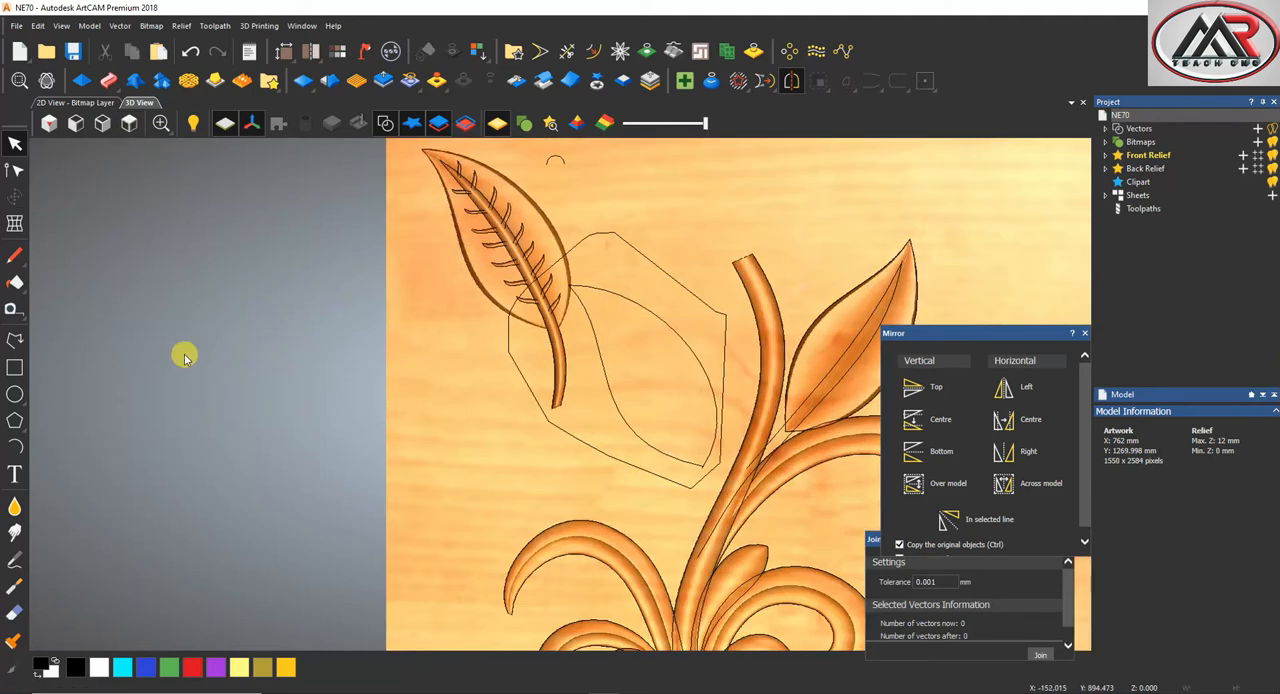
pyautogui.click(18, 335)
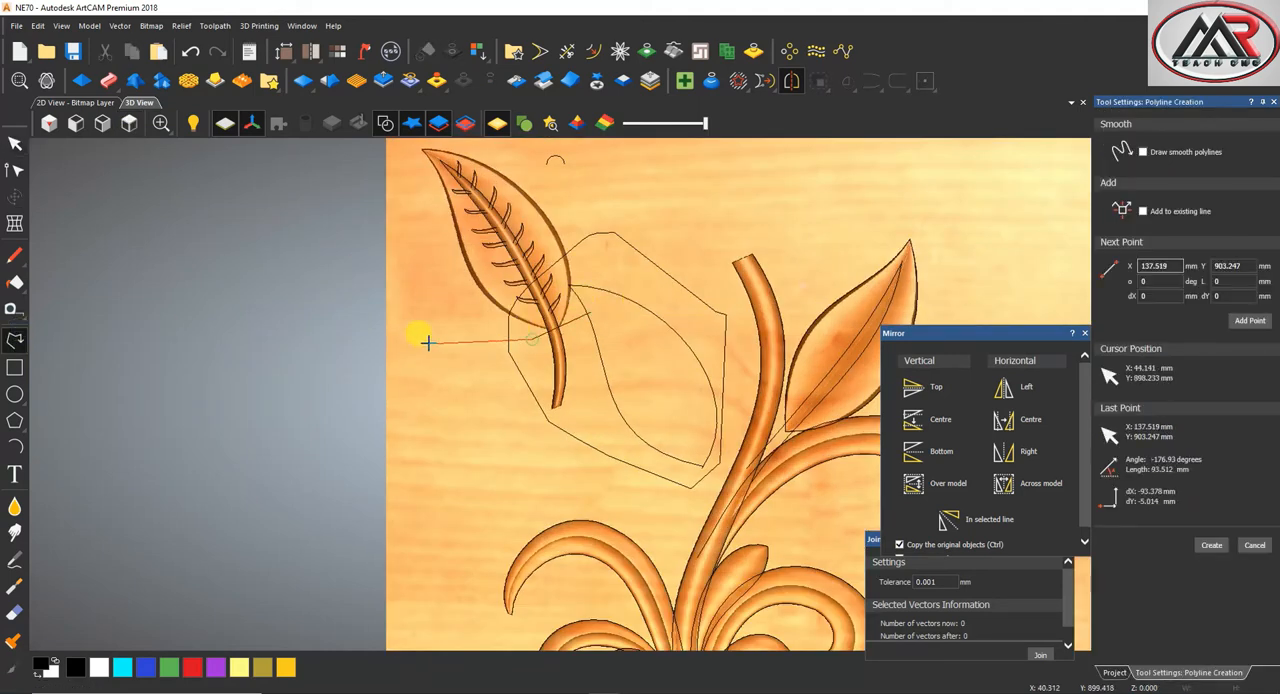
pyautogui.scroll(-2, 423, 337)
pyautogui.click(498, 193)
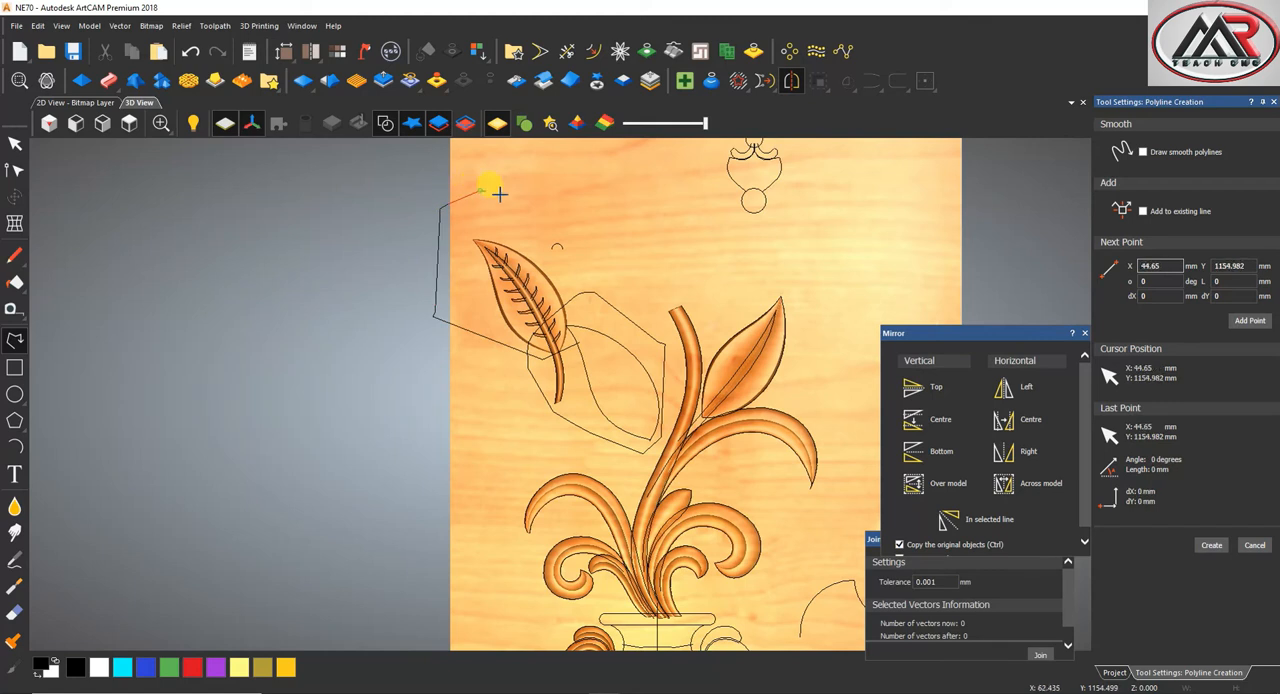
pyautogui.click(584, 344)
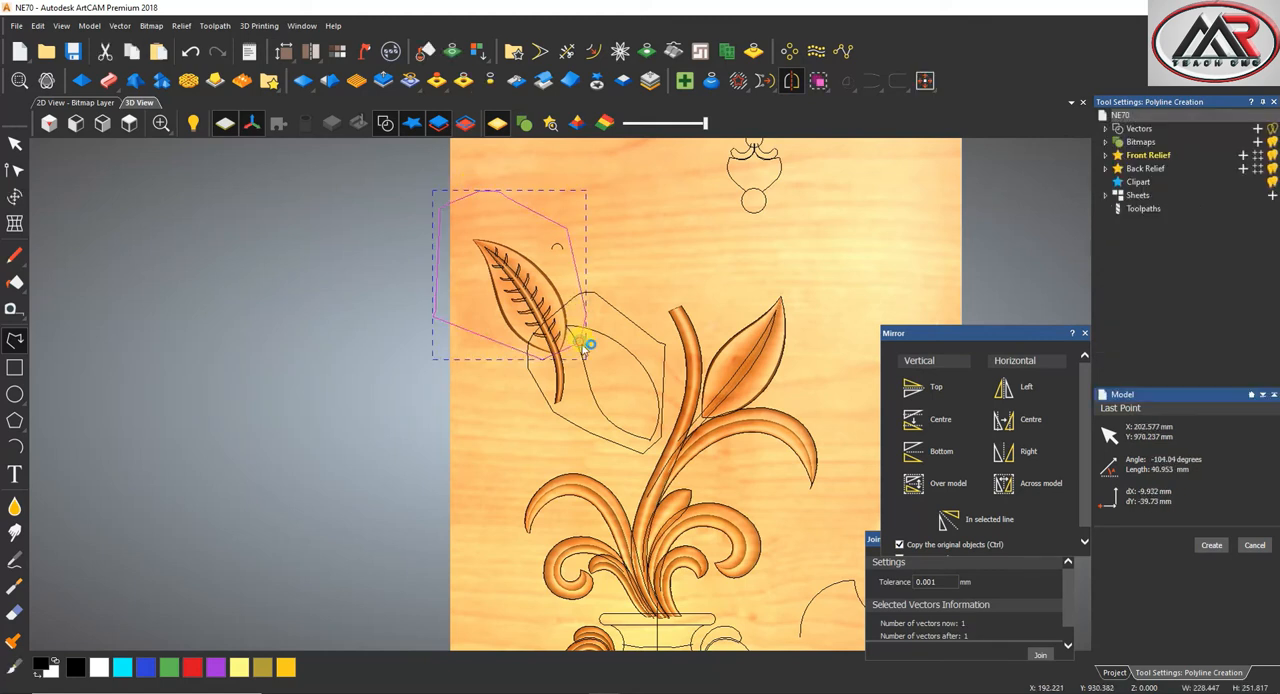
# Cut the veined leaf inside the outline out as relief clipart and move it to the empty area above the stem
pyautogui.click(599, 81)
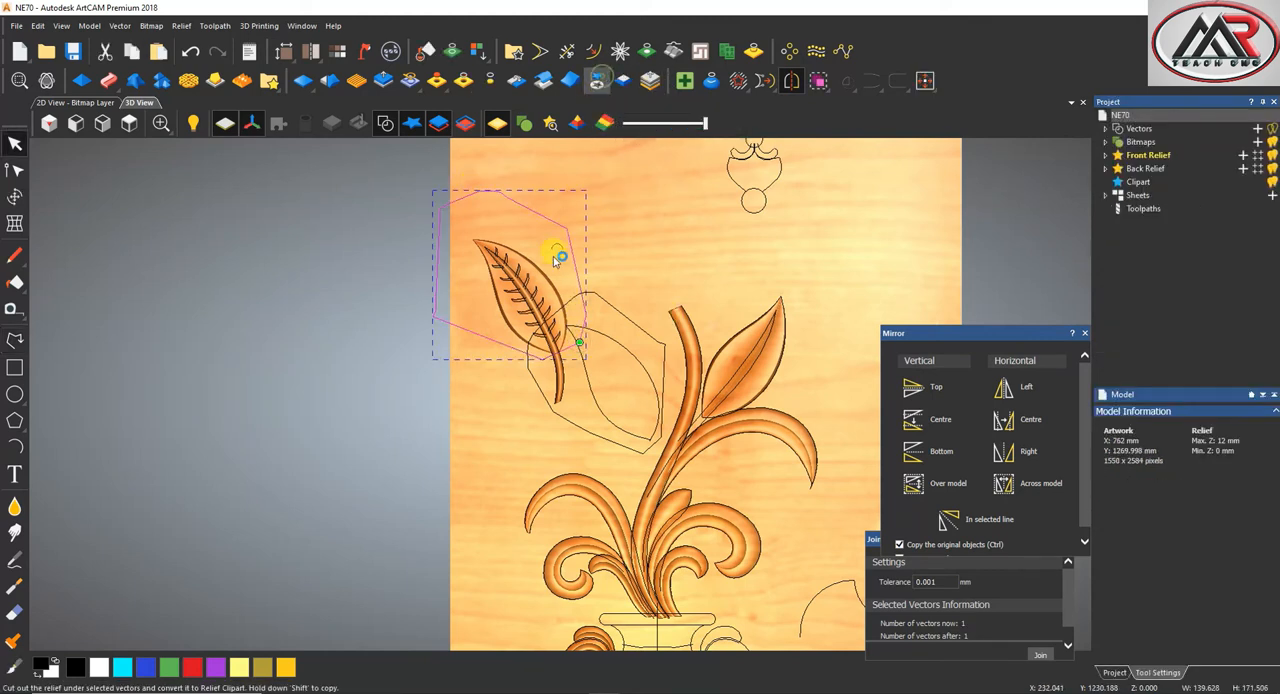
pyautogui.moveTo(541, 272); pyautogui.dragTo(681, 190)
pyautogui.click(609, 289)
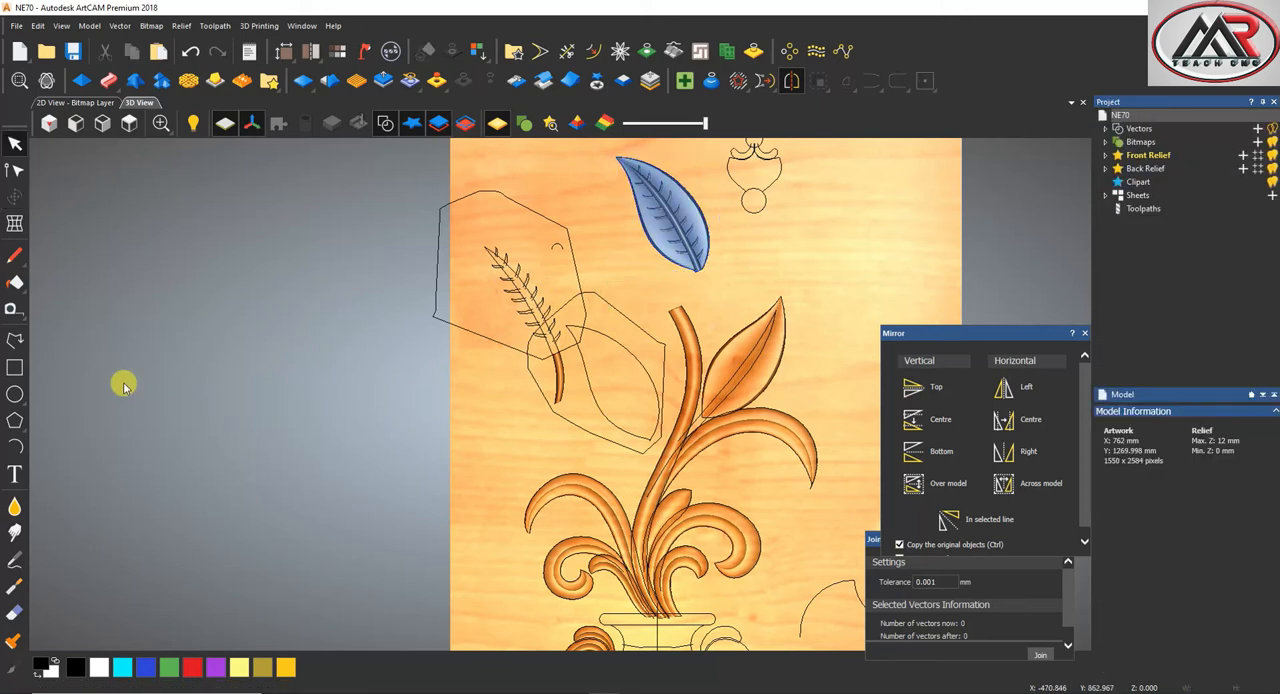
# Remove the leftover midrib end and place the veined leaf clipart over the leaf outline beside the main stem
pyautogui.click(15, 366)
pyautogui.press('Escape')
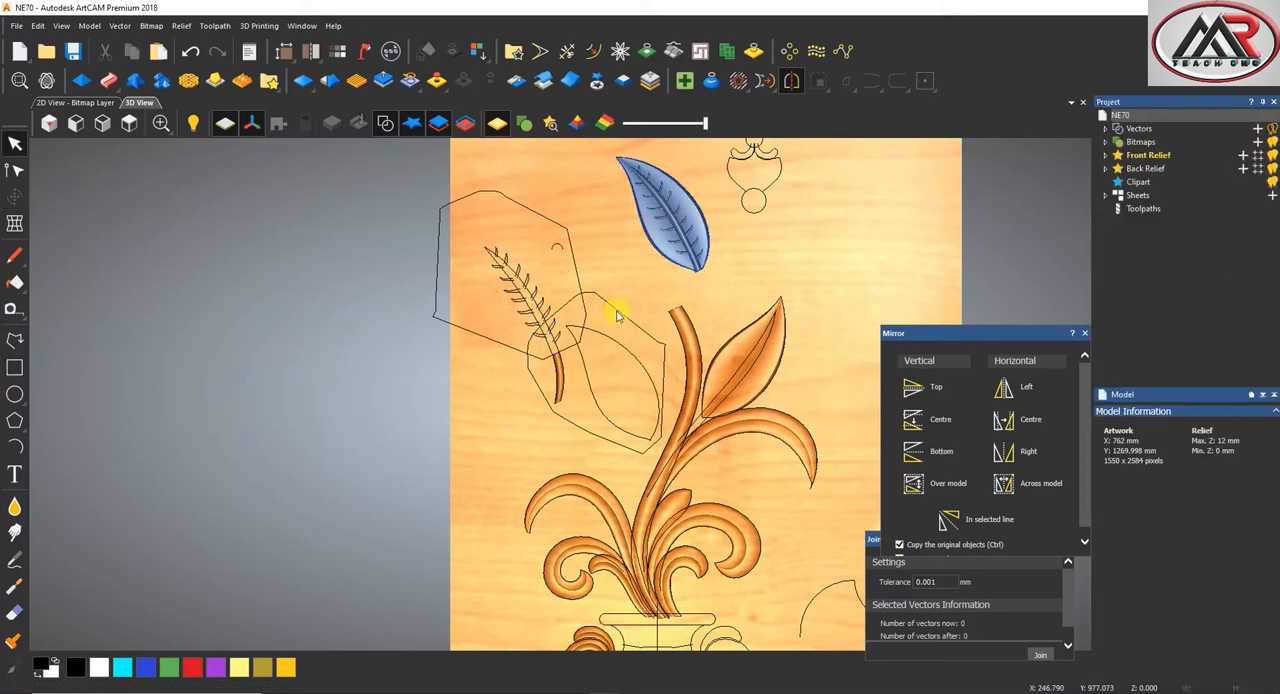
pyautogui.click(620, 316)
pyautogui.click(630, 225)
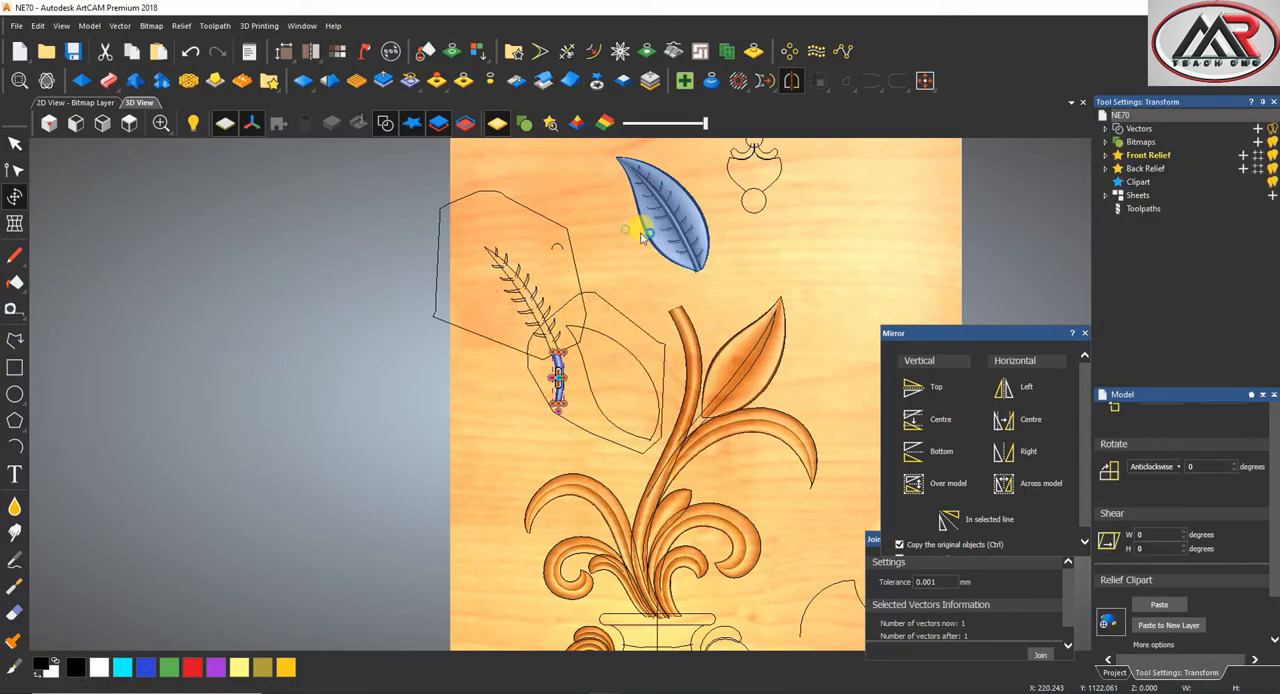
pyautogui.moveTo(646, 214); pyautogui.dragTo(612, 386)
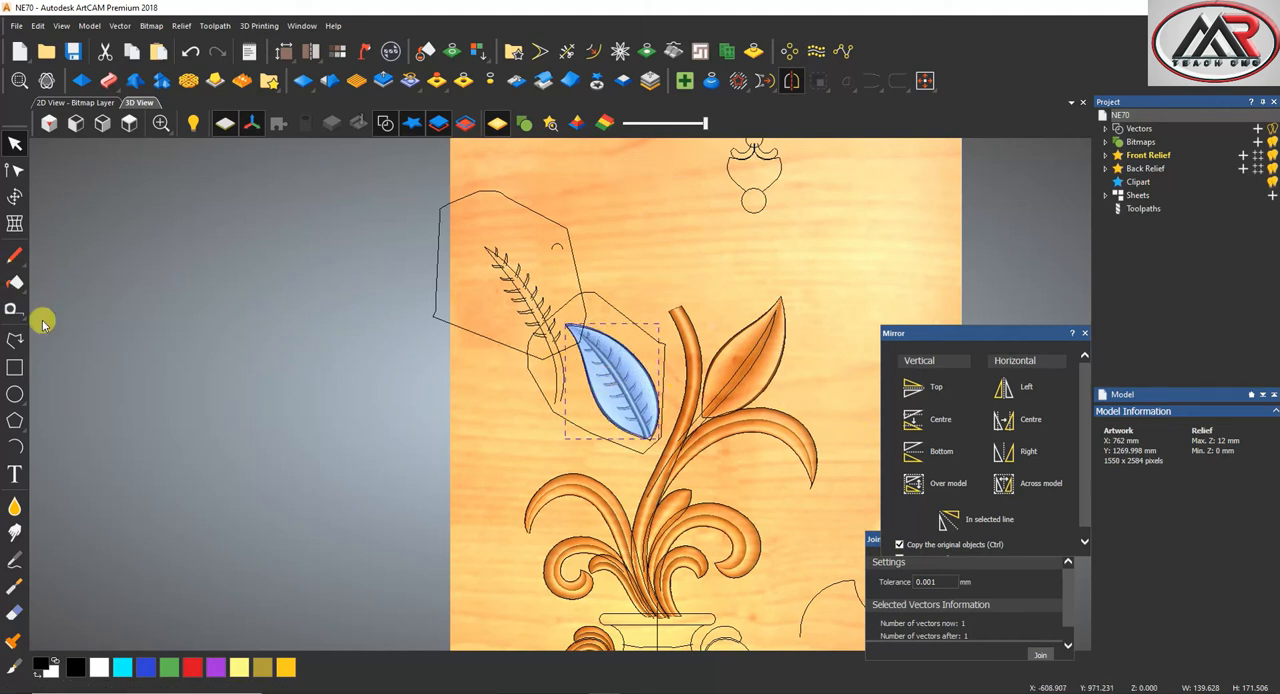
# Draw a polyline about 255 by 333 mm around the plain leaf on the other side of the stem
pyautogui.click(15, 338)
pyautogui.click(797, 400)
pyautogui.scroll(5, 751, 389)
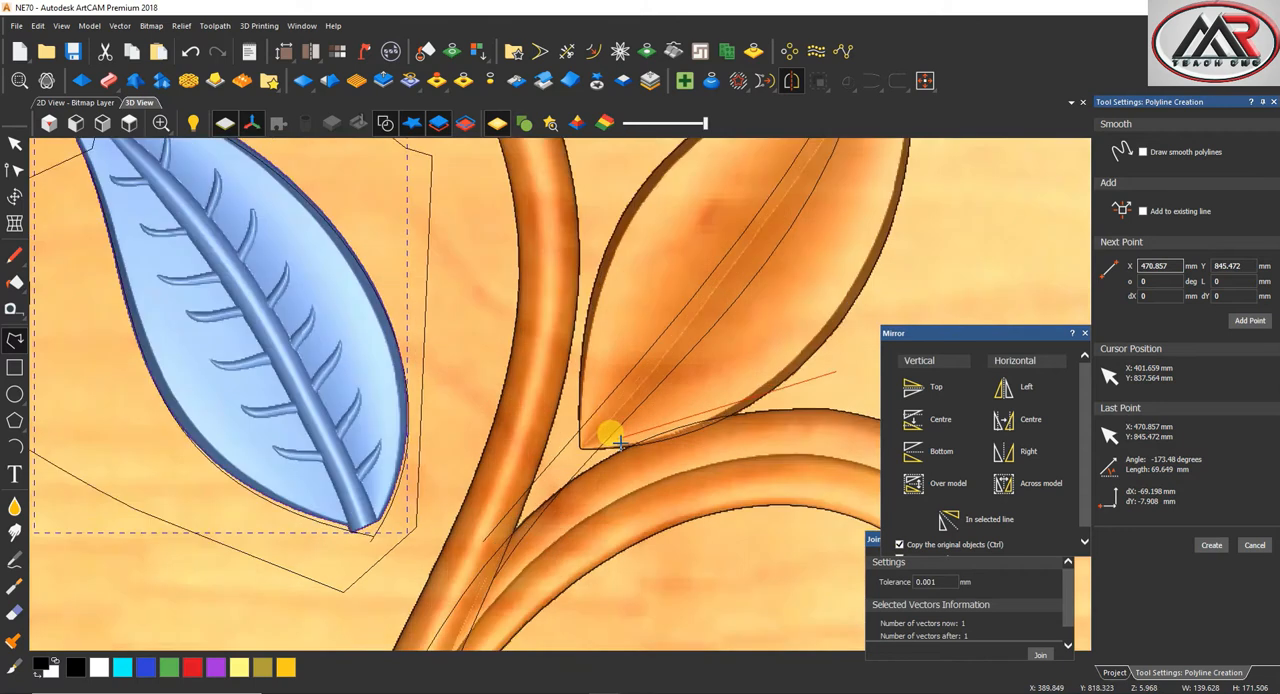
pyautogui.scroll(2, 620, 443)
pyautogui.click(524, 475)
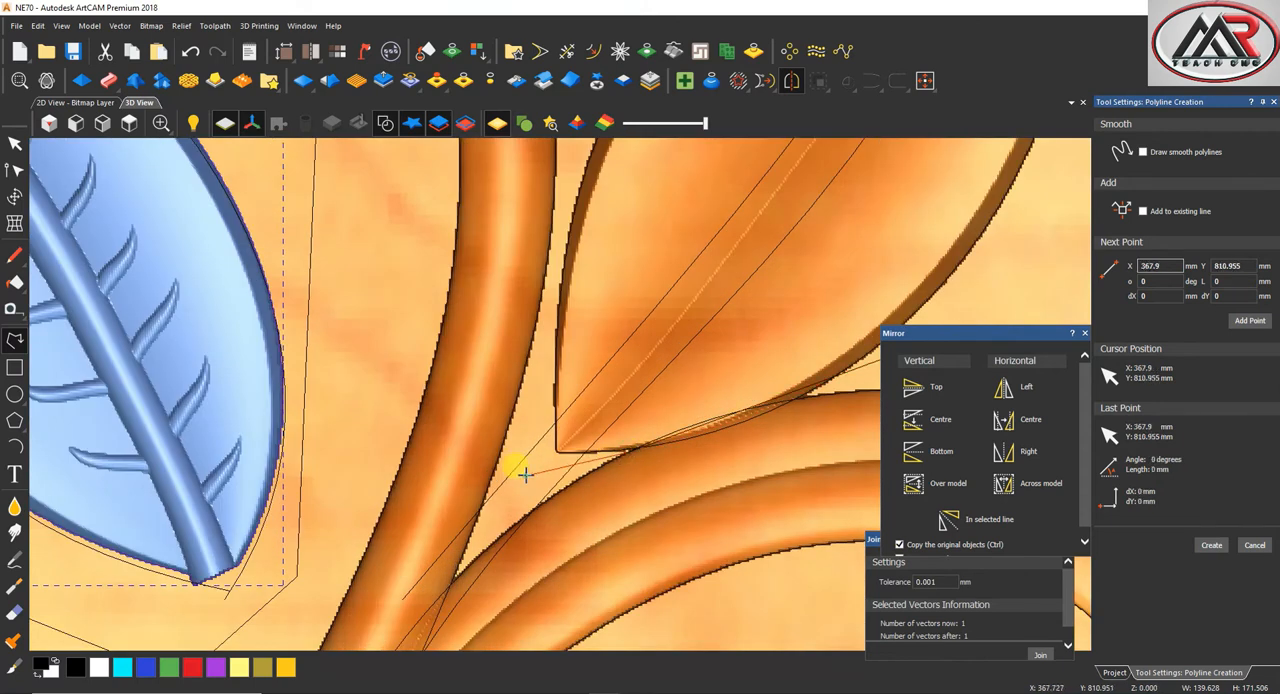
pyautogui.click(545, 263)
pyautogui.scroll(-2, 550, 258)
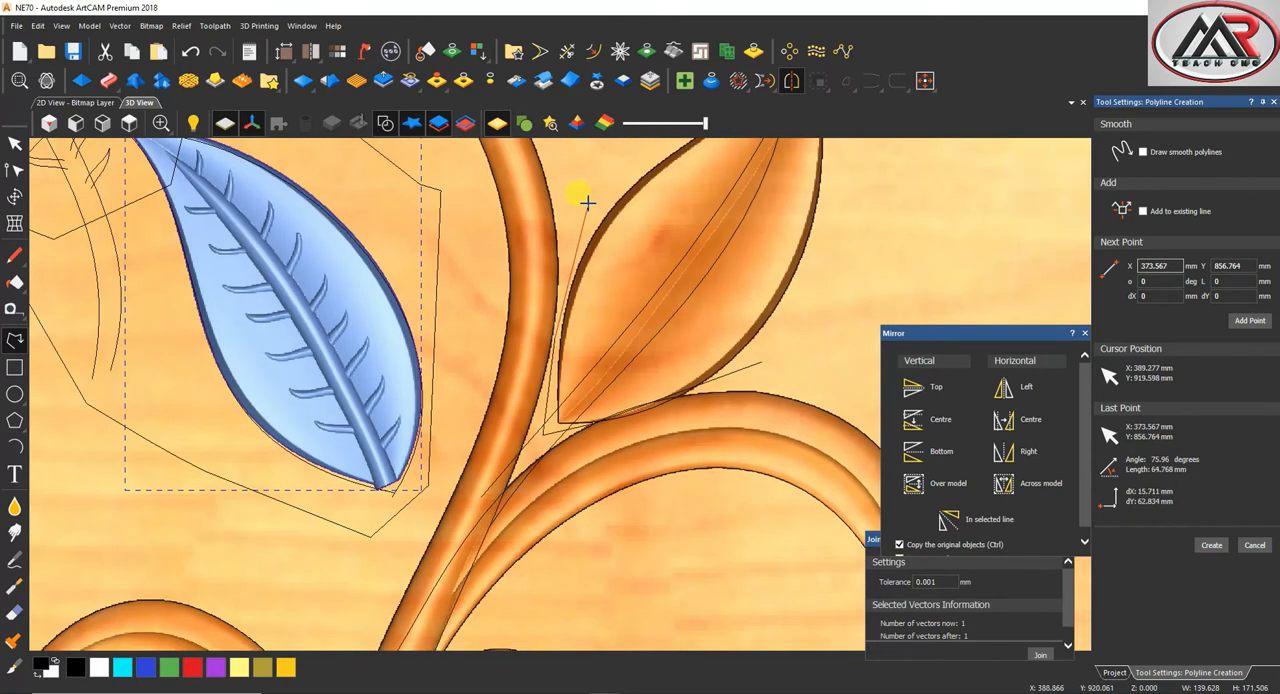
pyautogui.scroll(-2, 587, 203)
pyautogui.click(714, 194)
pyautogui.scroll(2, 624, 384)
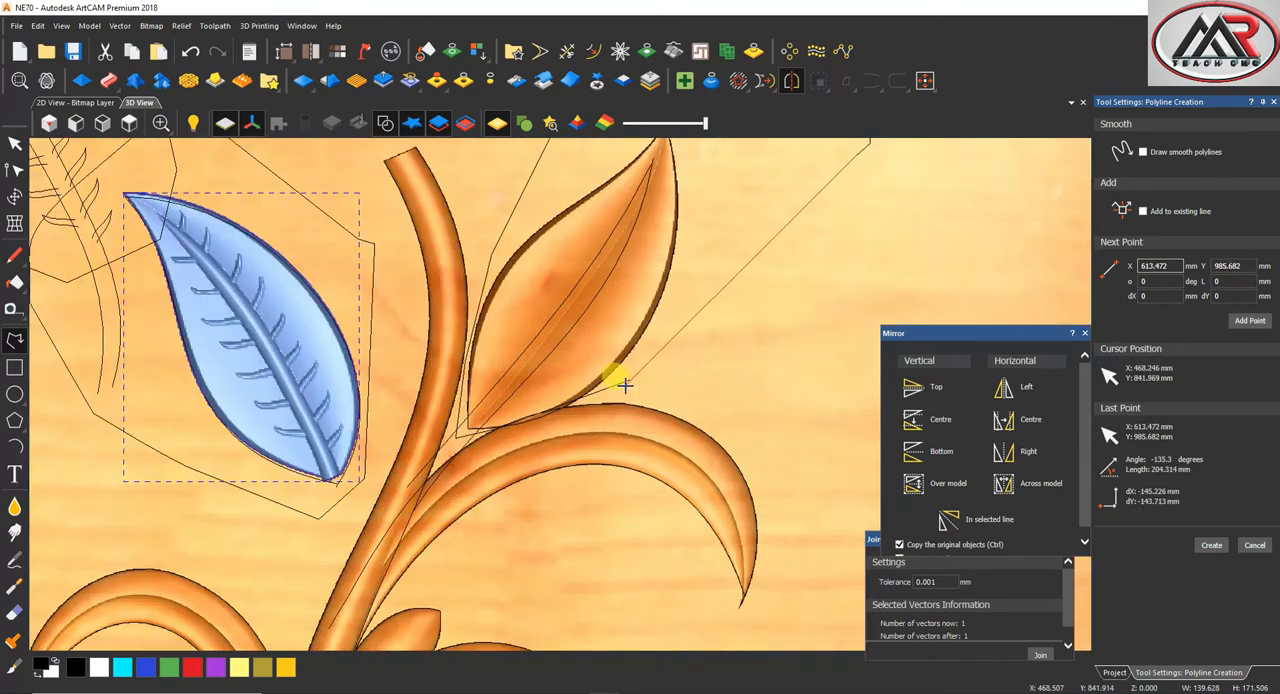
pyautogui.click(628, 380)
pyautogui.scroll(2, 523, 418)
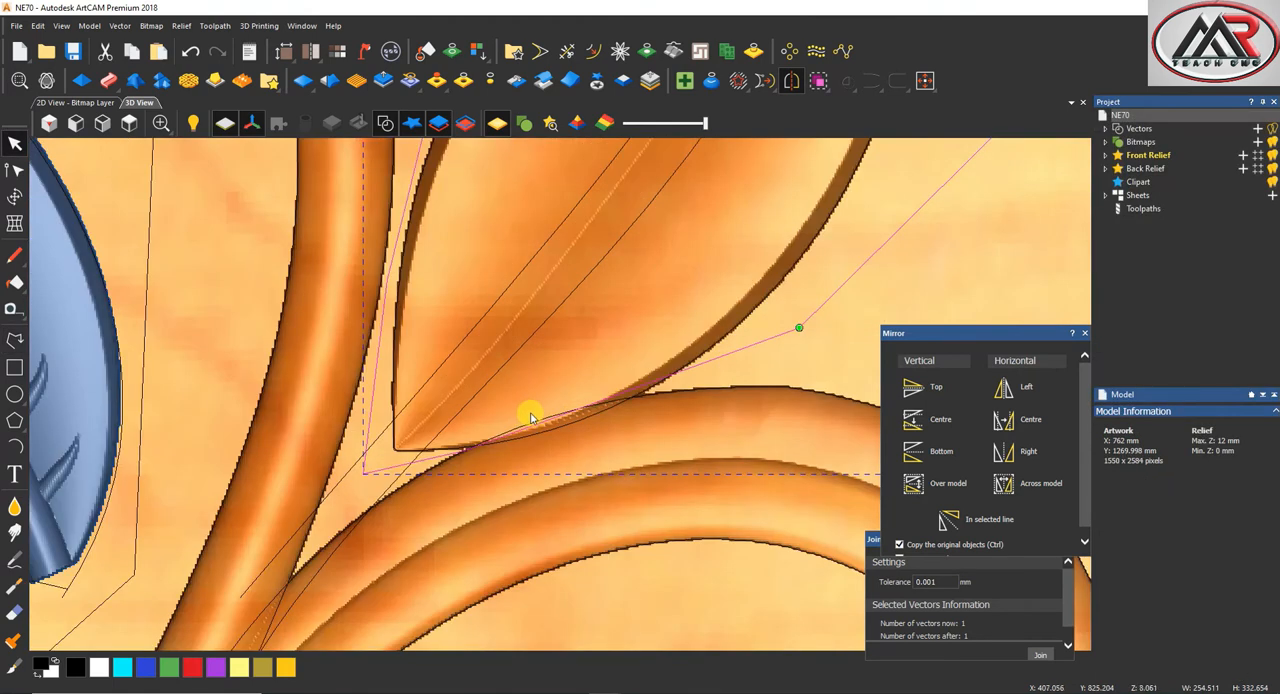
# Edit the new outline's nodes and curve its lower segment to follow the plain leaf's edge above the scroll
pyautogui.doubleClick(607, 418)
pyautogui.moveTo(800, 334); pyautogui.dragTo(808, 354)
pyautogui.press('n')
pyautogui.doubleClick(555, 424)
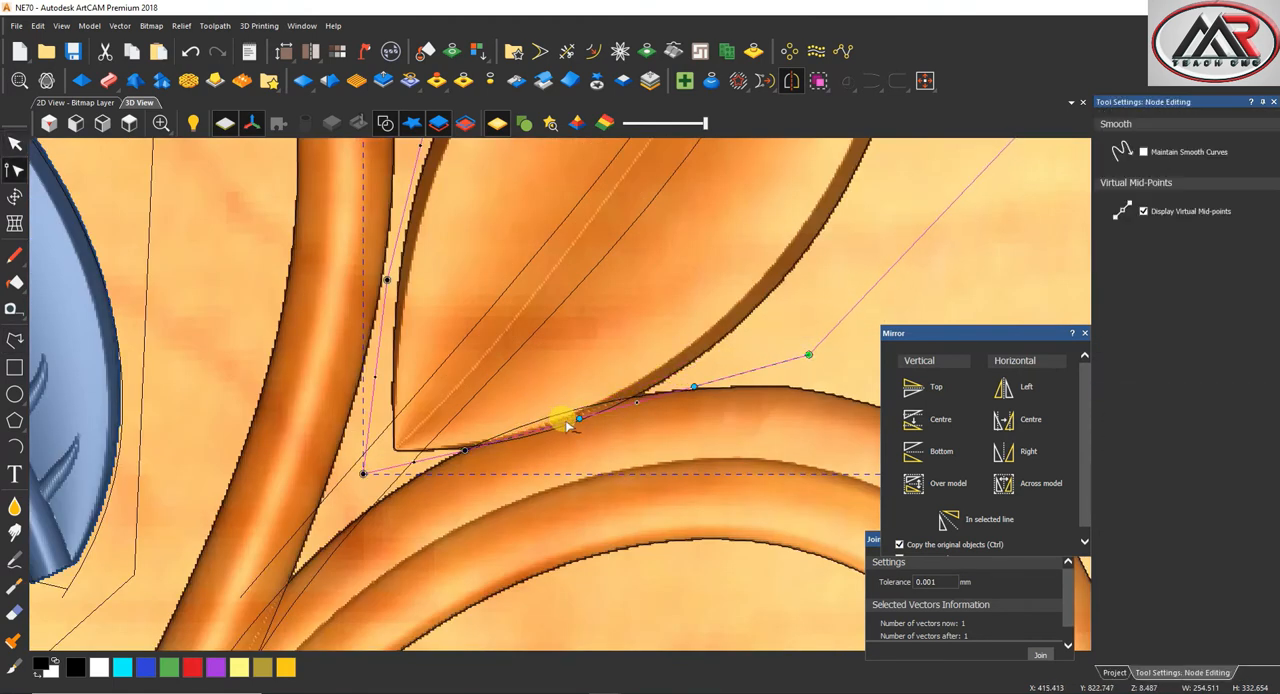
pyautogui.moveTo(578, 418); pyautogui.dragTo(581, 389)
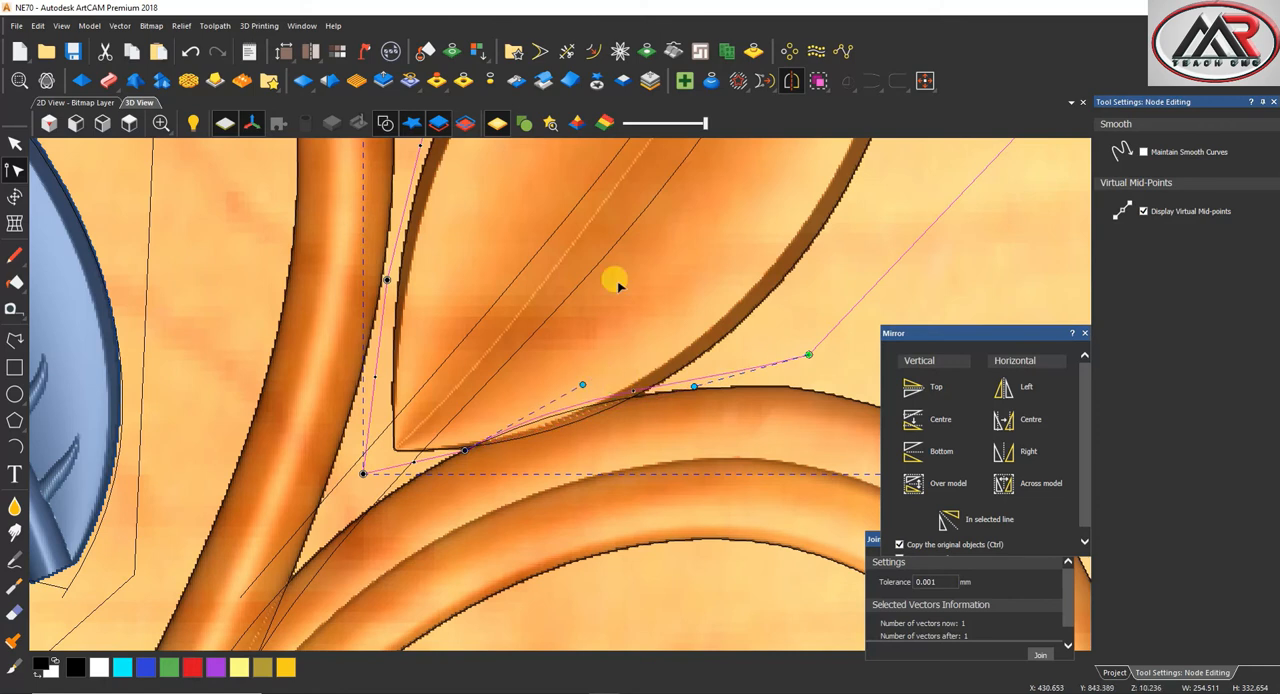
# Convert the outlined plain leaf to relief clipart and cut it from the model
pyautogui.scroll(-2, 588, 293)
pyautogui.doubleClick(588, 293)
pyautogui.rightClick(594, 299)
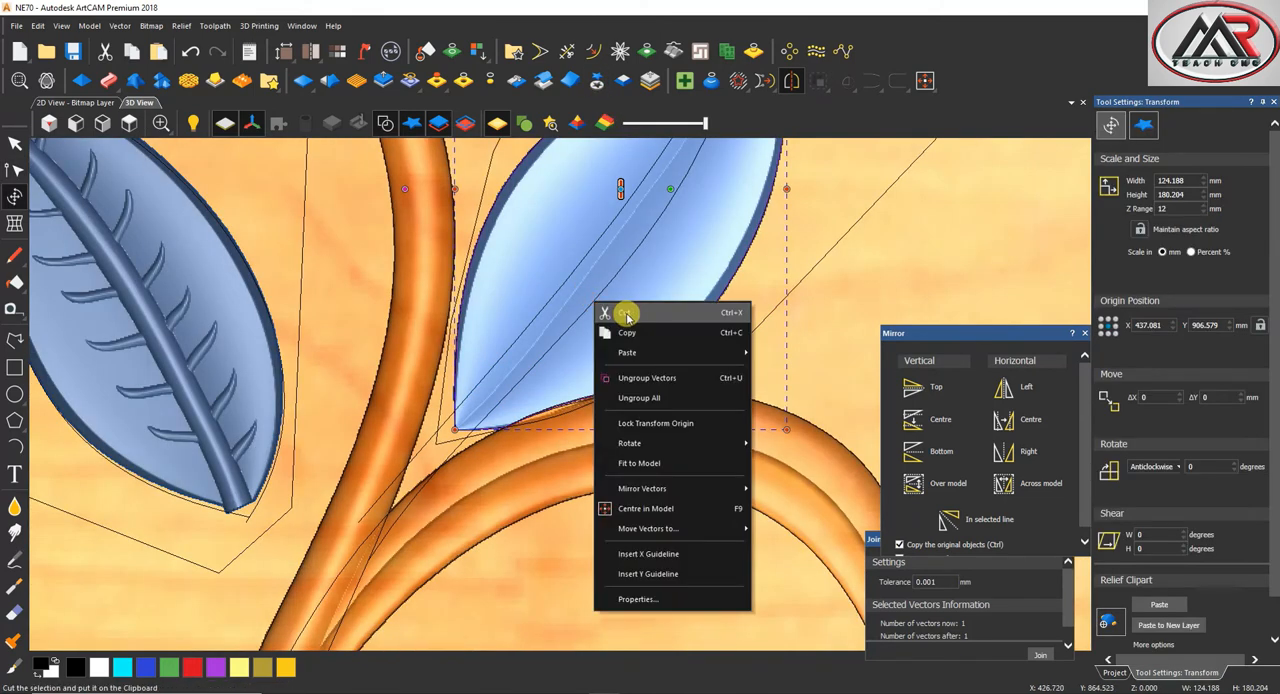
pyautogui.click(629, 313)
pyautogui.scroll(1, 563, 420)
pyautogui.scroll(-3, 489, 354)
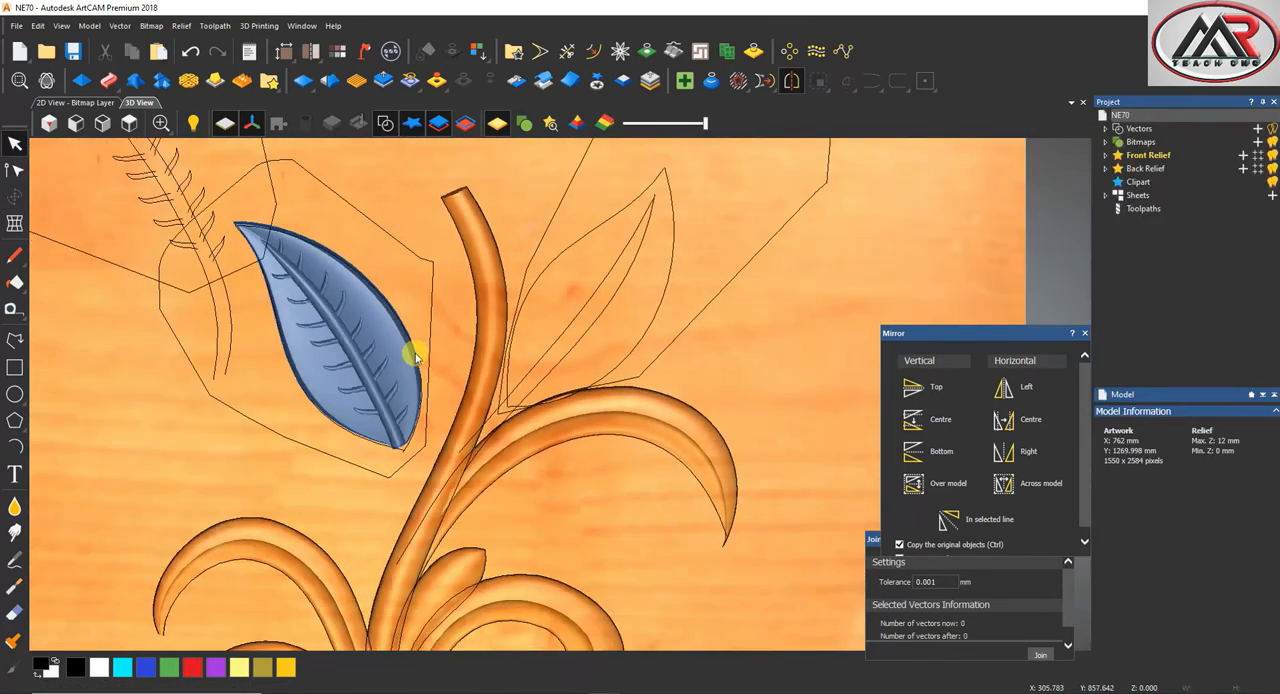
# Copy the veined leaf clipart across the stem to the emptied leaf outline
pyautogui.click(420, 348)
pyautogui.click(430, 352)
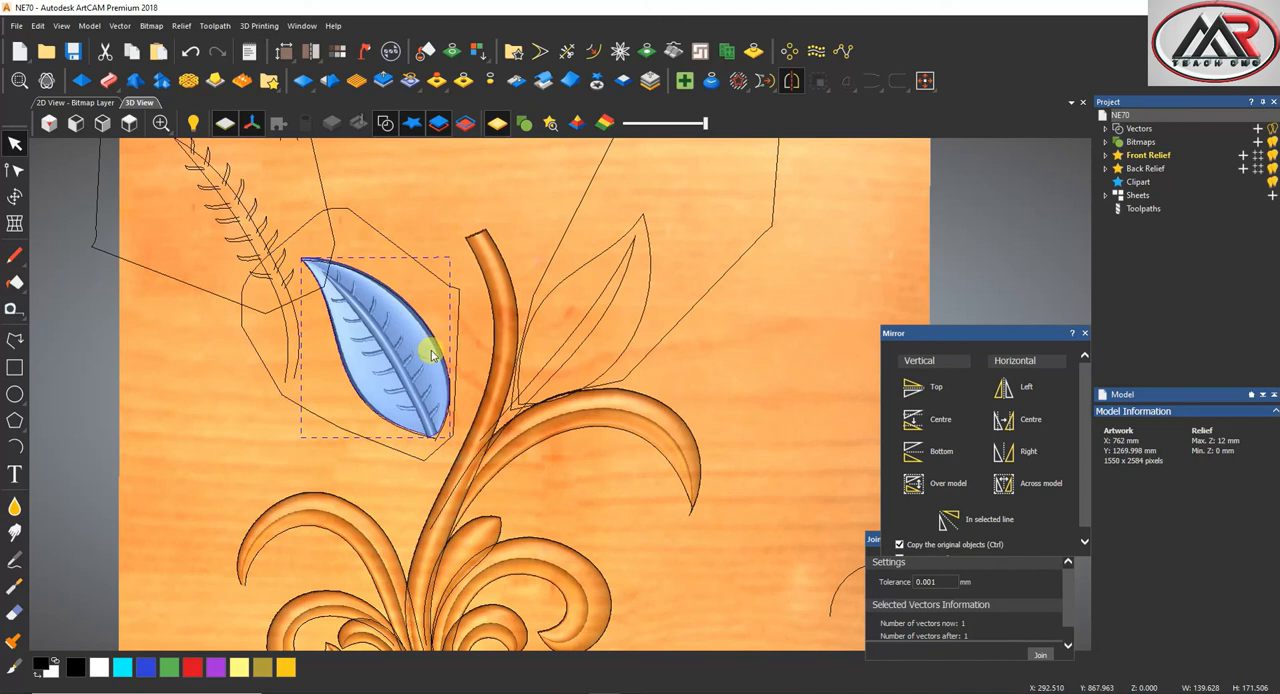
pyautogui.moveTo(432, 355); pyautogui.dragTo(654, 290)
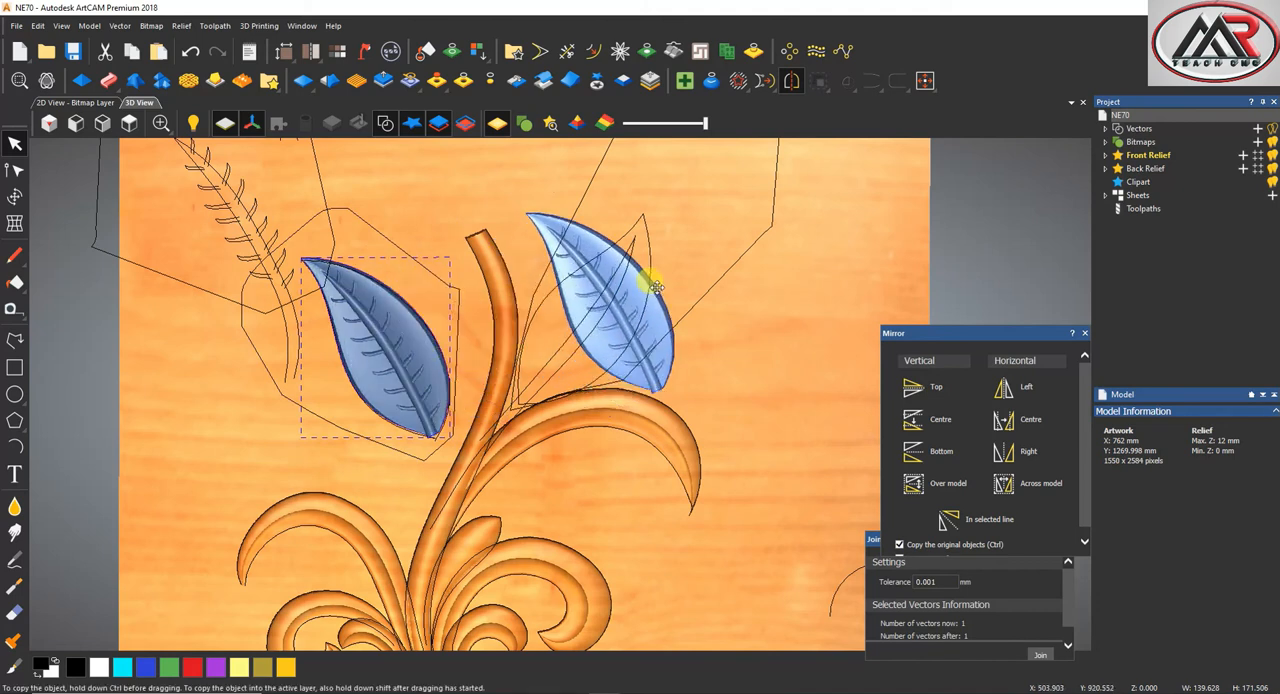
# Rotate and move the copied leaf to fit the leaf outline on the far side of the stem
pyautogui.click(14, 199)
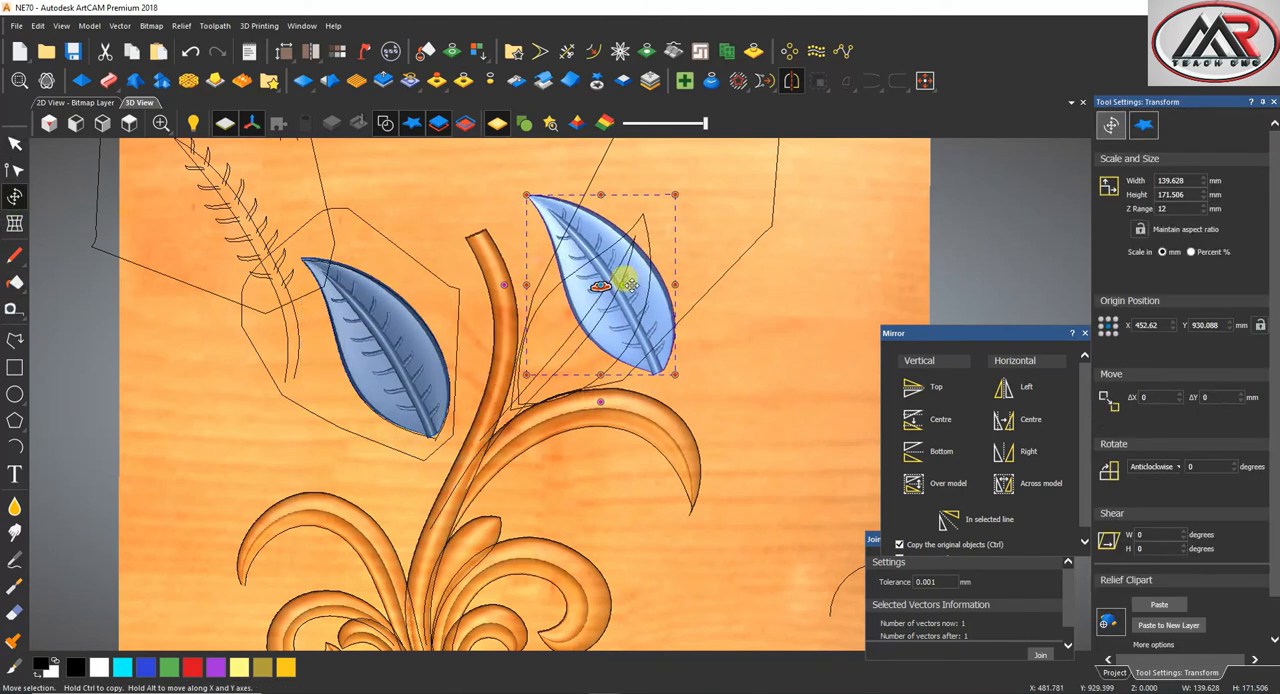
pyautogui.moveTo(608, 274)
pyautogui.mouseDown()
pyautogui.moveTo(606, 312)
pyautogui.moveTo(608, 300)
pyautogui.moveTo(585, 311)
pyautogui.moveTo(602, 324)
pyautogui.moveTo(572, 354)
pyautogui.moveTo(585, 305)
pyautogui.moveTo(588, 318)
pyautogui.moveTo(623, 312)
pyautogui.mouseUp()
pyautogui.scroll(2, 578, 360)
pyautogui.scroll(-1, 548, 372)
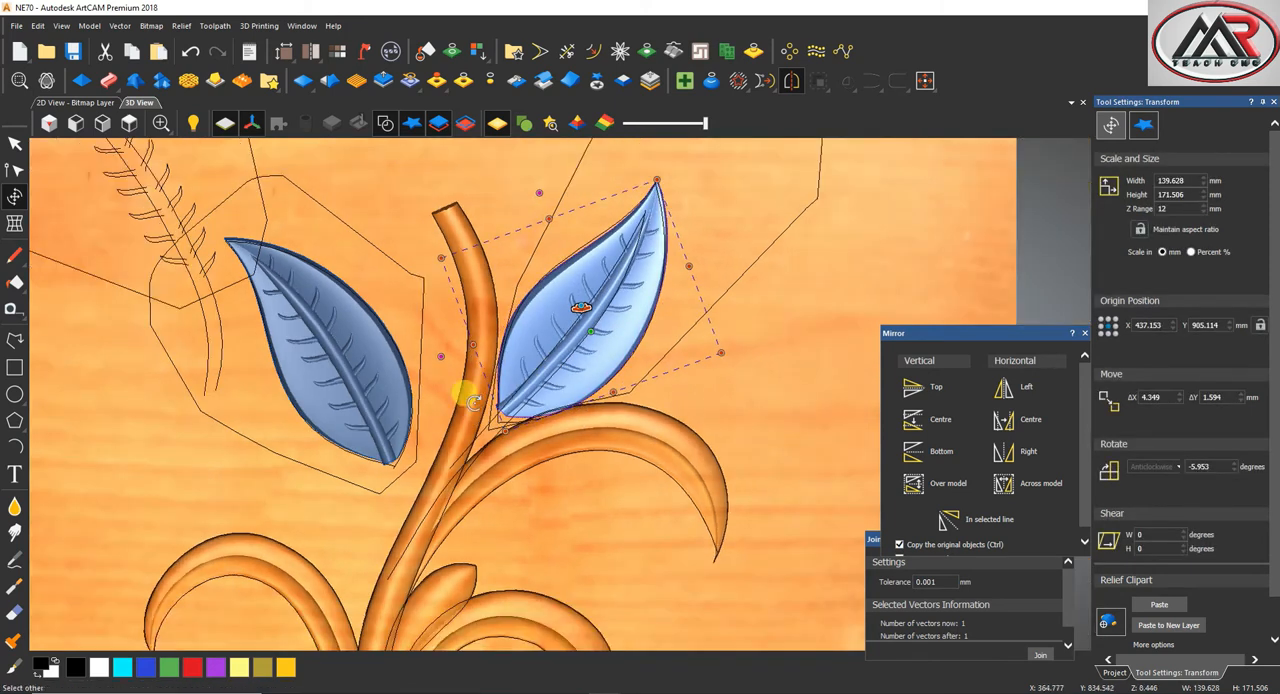
# Paste both veined leaf cliparts into the relief using the Merge High combine mode
pyautogui.click(365, 376)
pyautogui.scroll(-2, 370, 380)
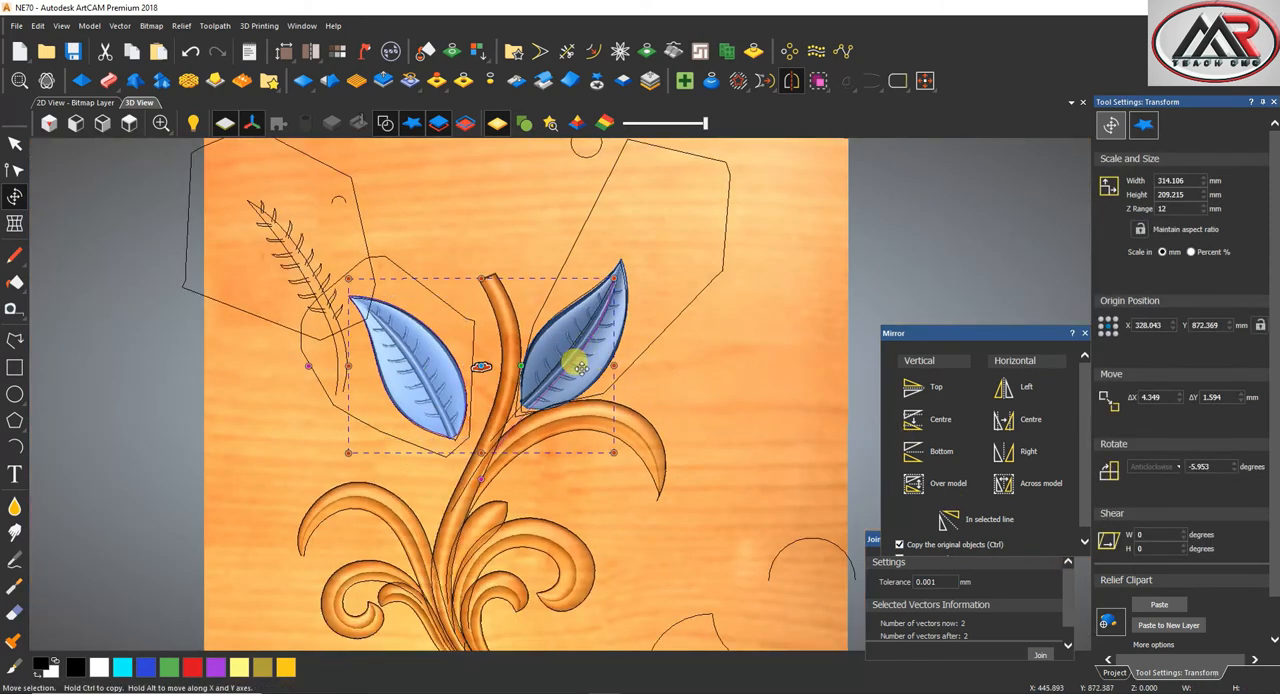
pyautogui.keyDown('shift'); pyautogui.click(572, 361); pyautogui.keyUp('shift')
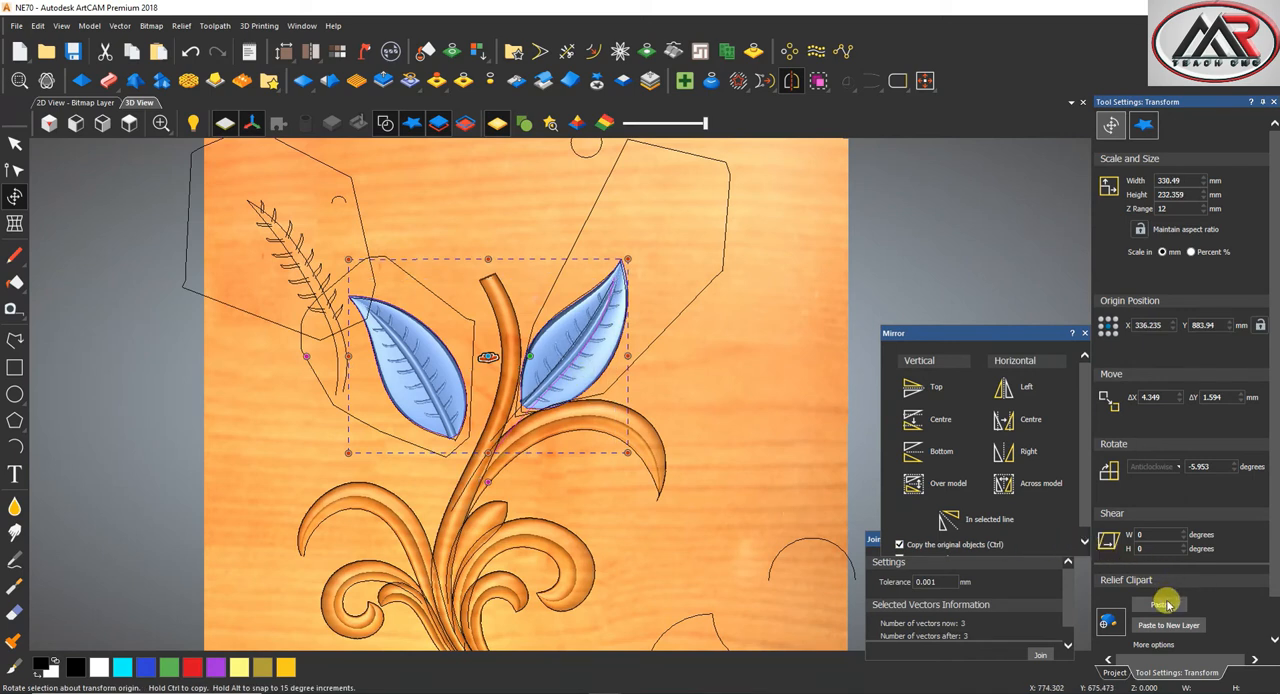
pyautogui.click(1144, 125)
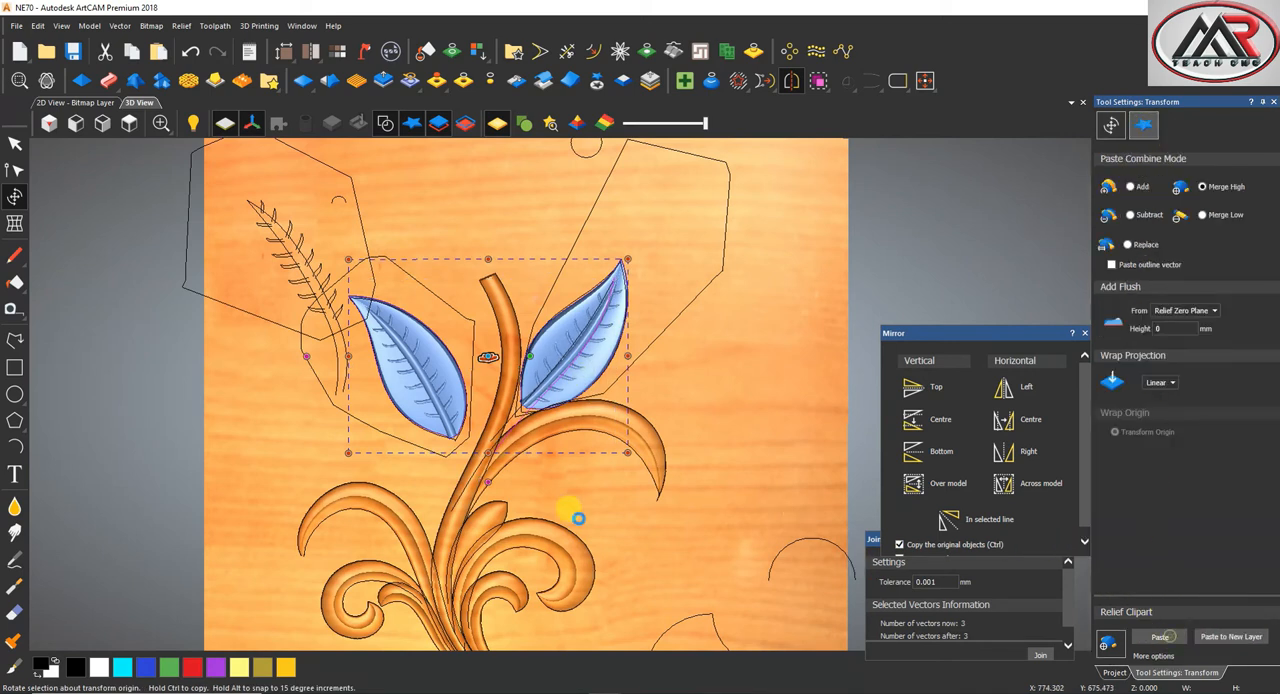
pyautogui.scroll(-2, 516, 491)
pyautogui.scroll(3, 541, 403)
pyautogui.click(709, 368)
pyautogui.scroll(-2, 489, 433)
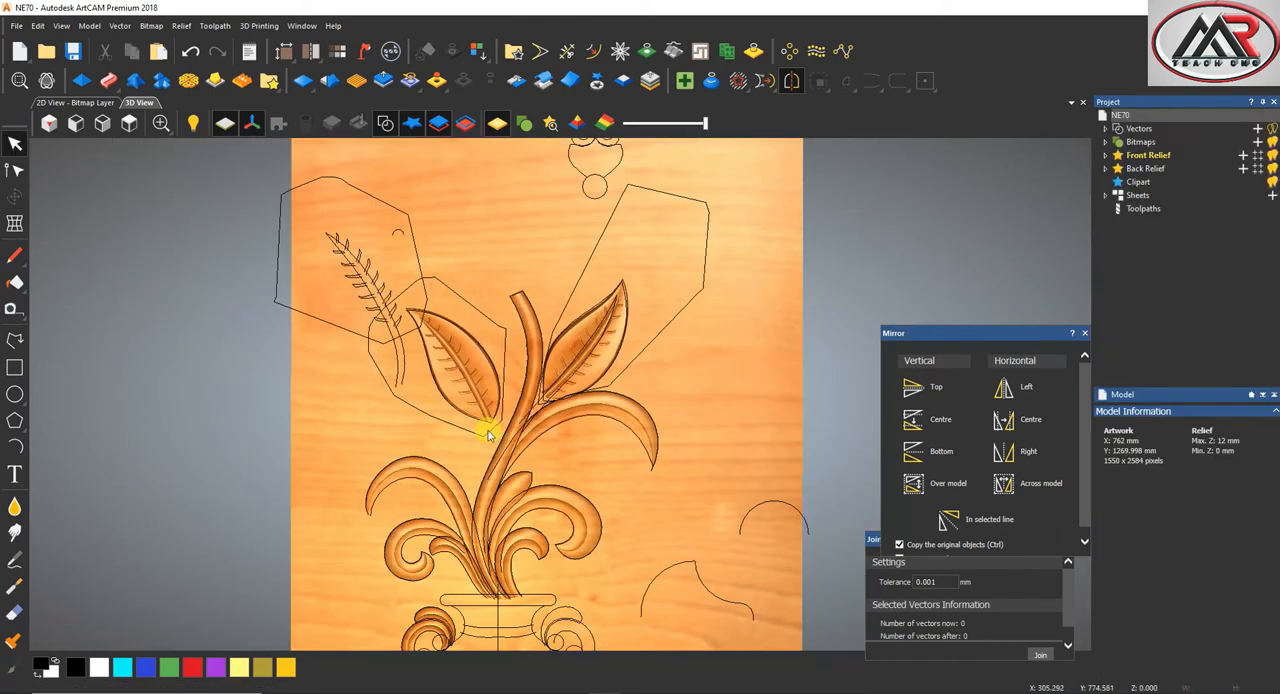
# Draw a stalk line about 130 mm tall from the first leaf's base down to the main stem and bend it into a curve
pyautogui.click(14, 340)
pyautogui.scroll(3, 447, 447)
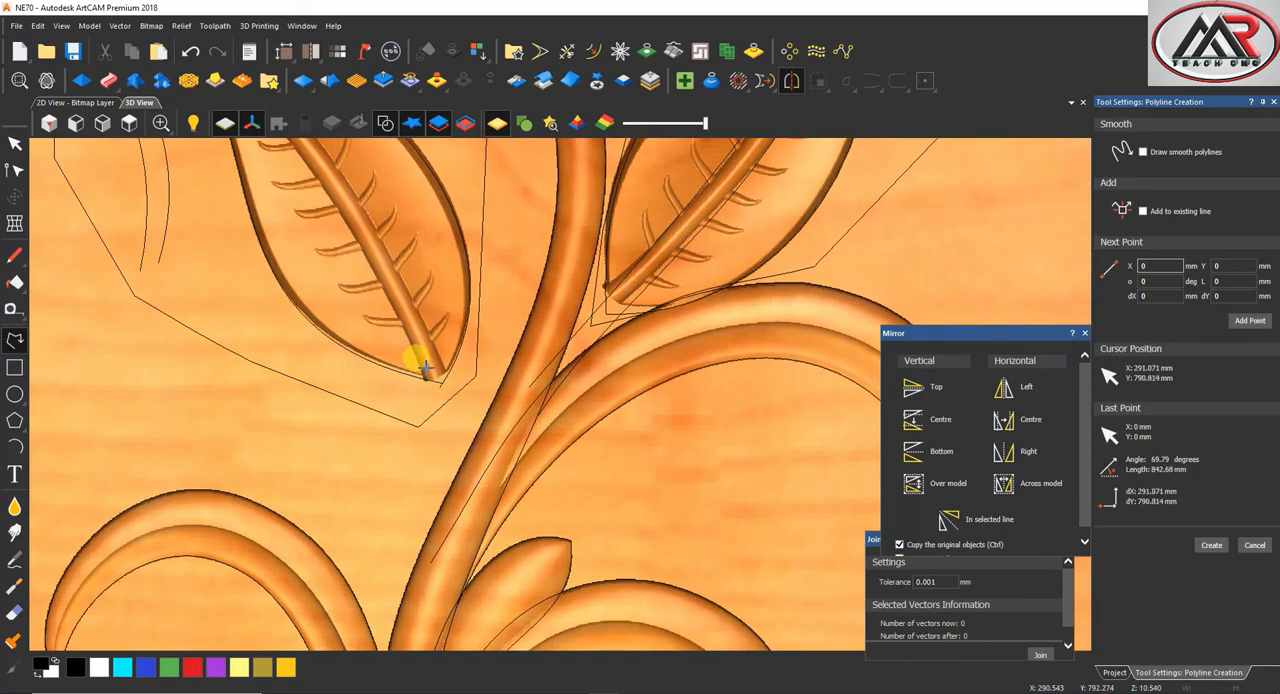
pyautogui.scroll(-2, 437, 543)
pyautogui.click(463, 548)
pyautogui.press('Escape')
pyautogui.click(470, 430)
pyautogui.press('n')
pyautogui.press('b')
pyautogui.moveTo(468, 434); pyautogui.dragTo(505, 423)
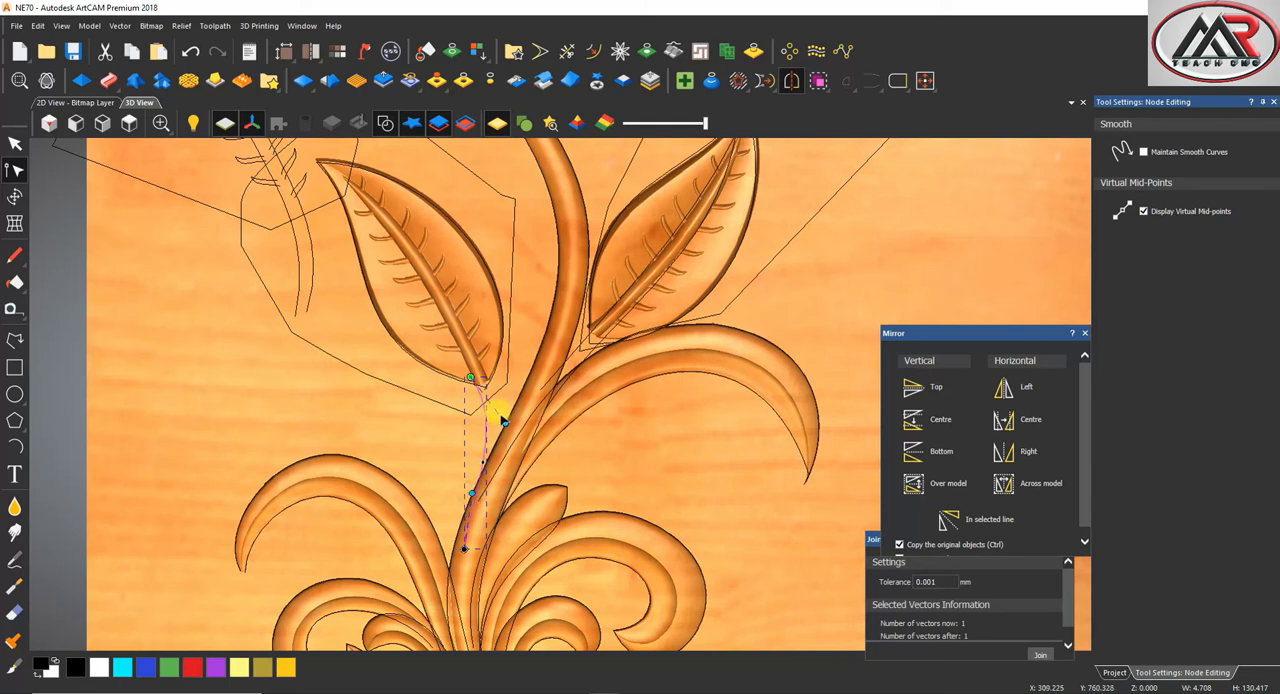
# Draw a second stalk line about 110 mm tall beside the first leaf's stalk line and bend it into a matching curve
pyautogui.click(14, 340)
pyautogui.click(482, 373)
pyautogui.click(484, 516)
pyautogui.press('Escape')
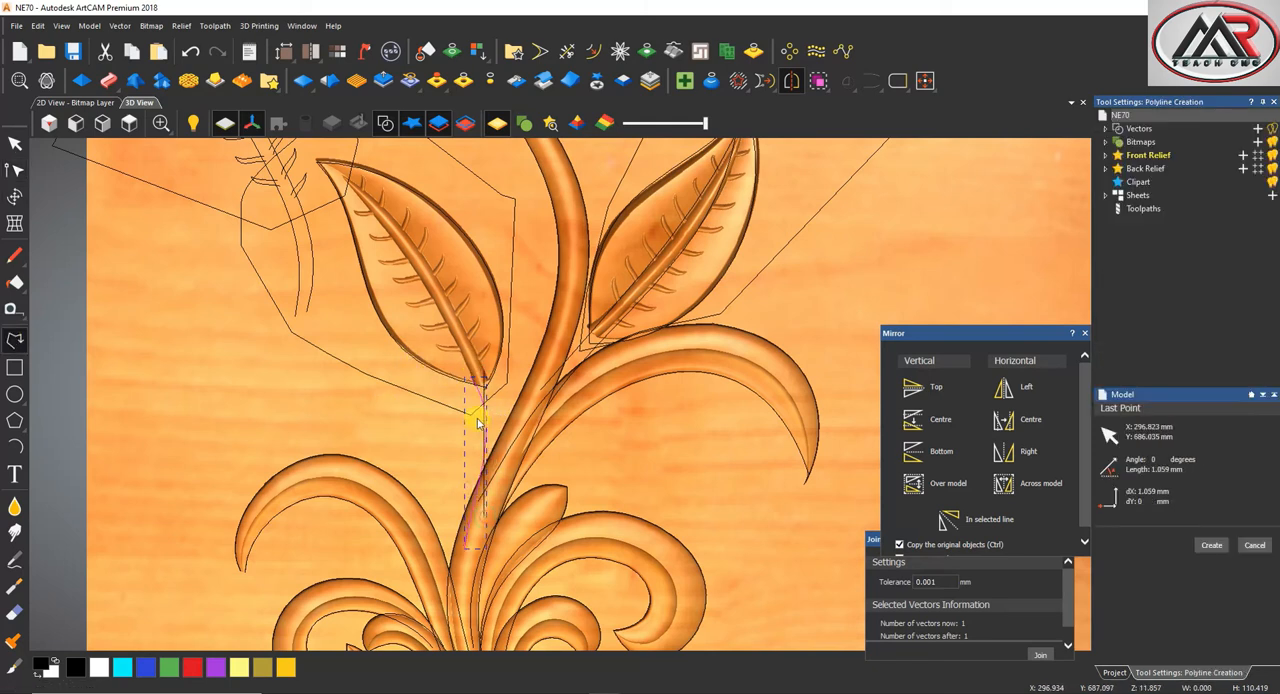
pyautogui.press('n')
pyautogui.moveTo(483, 420); pyautogui.dragTo(497, 476)
pyautogui.press('Escape')
# Draw a stalk line about 57 mm wide and 82 mm tall from the second leaf's base to the main stem and curve it
pyautogui.click(12, 342)
pyautogui.scroll(2, 600, 320)
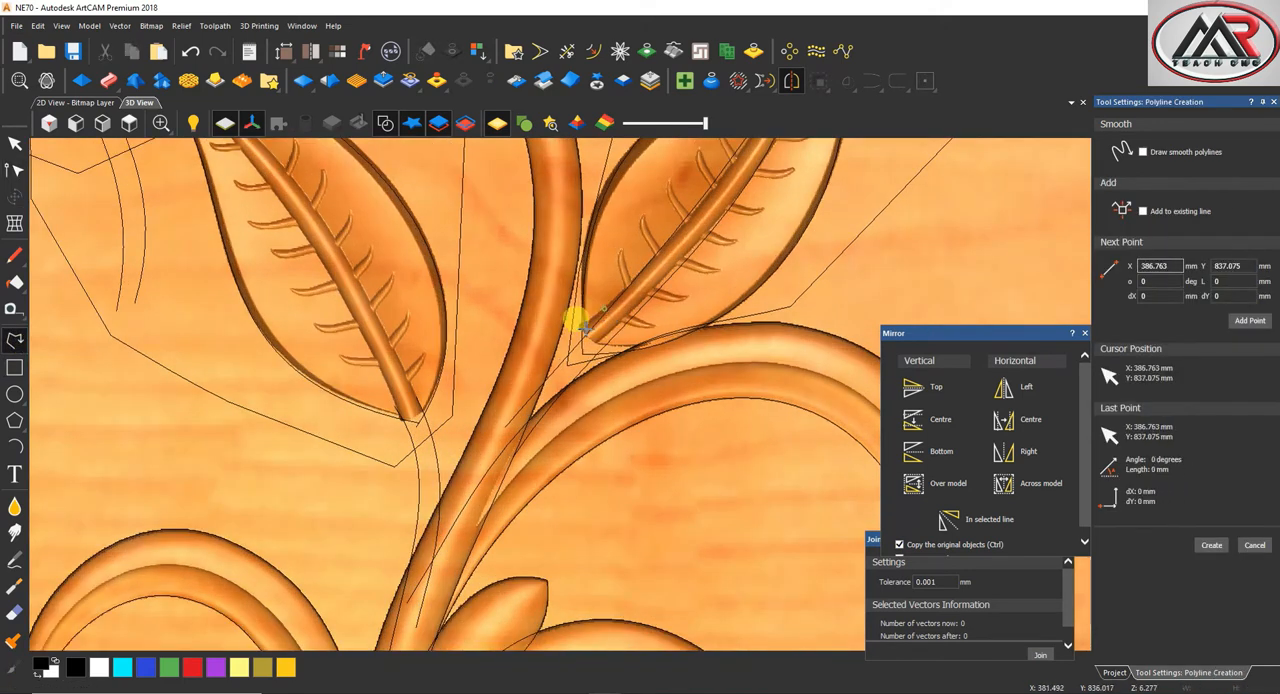
pyautogui.click(486, 483)
pyautogui.press('n')
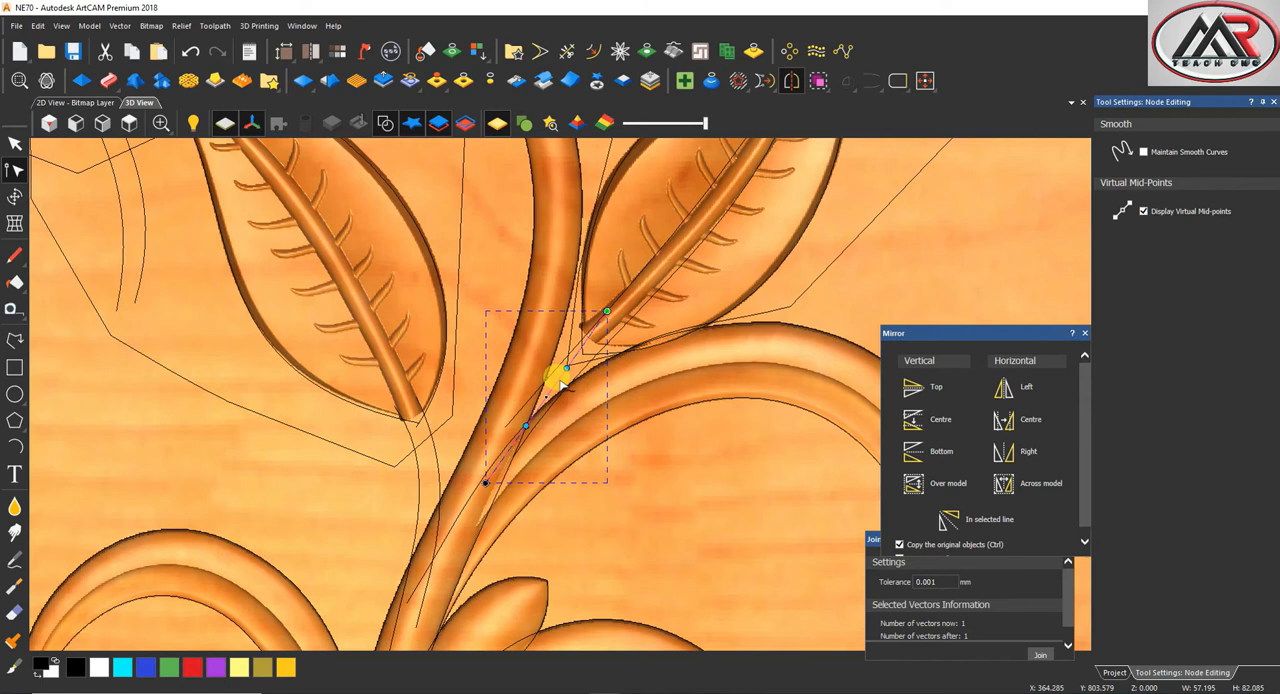
pyautogui.moveTo(565, 369); pyautogui.dragTo(537, 345)
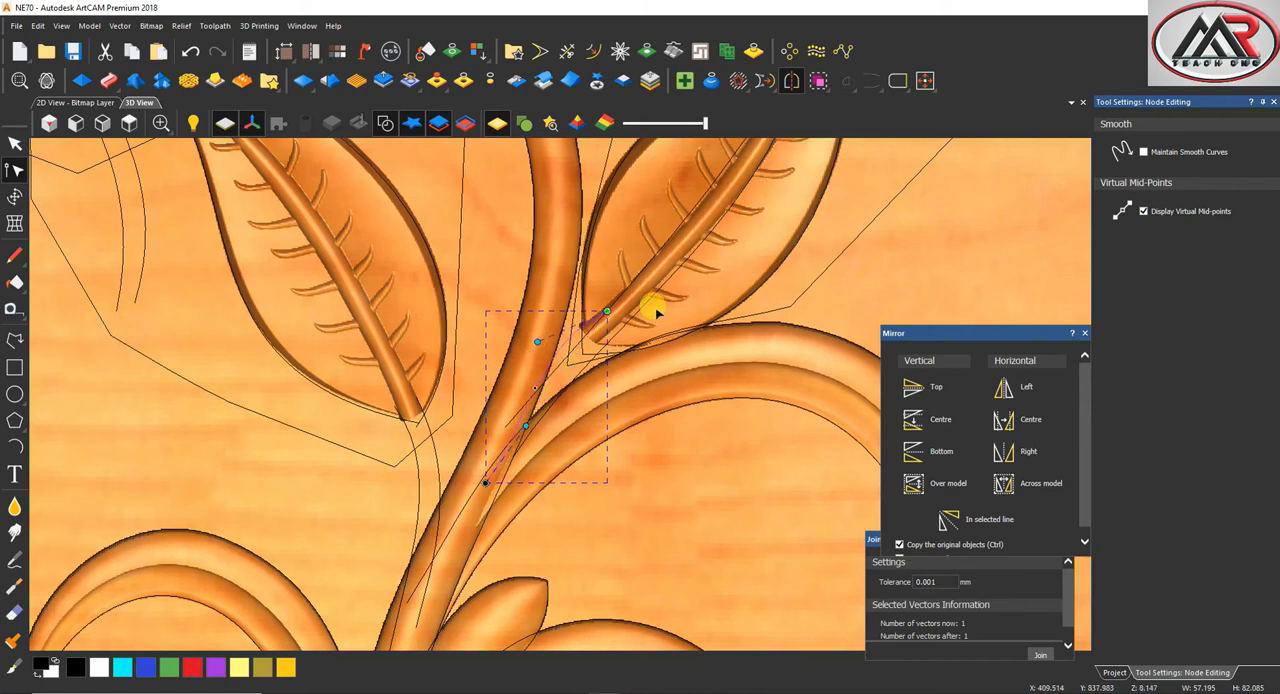
pyautogui.moveTo(614, 306); pyautogui.dragTo(620, 290)
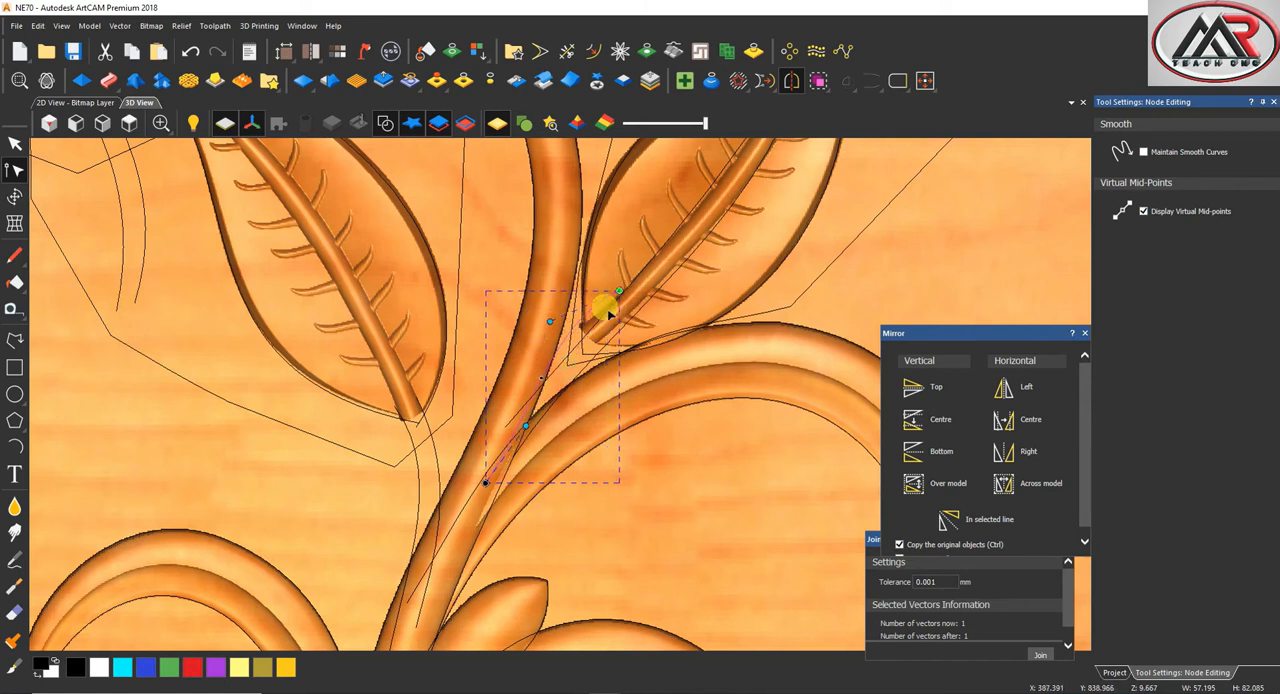
pyautogui.moveTo(558, 322); pyautogui.dragTo(549, 380)
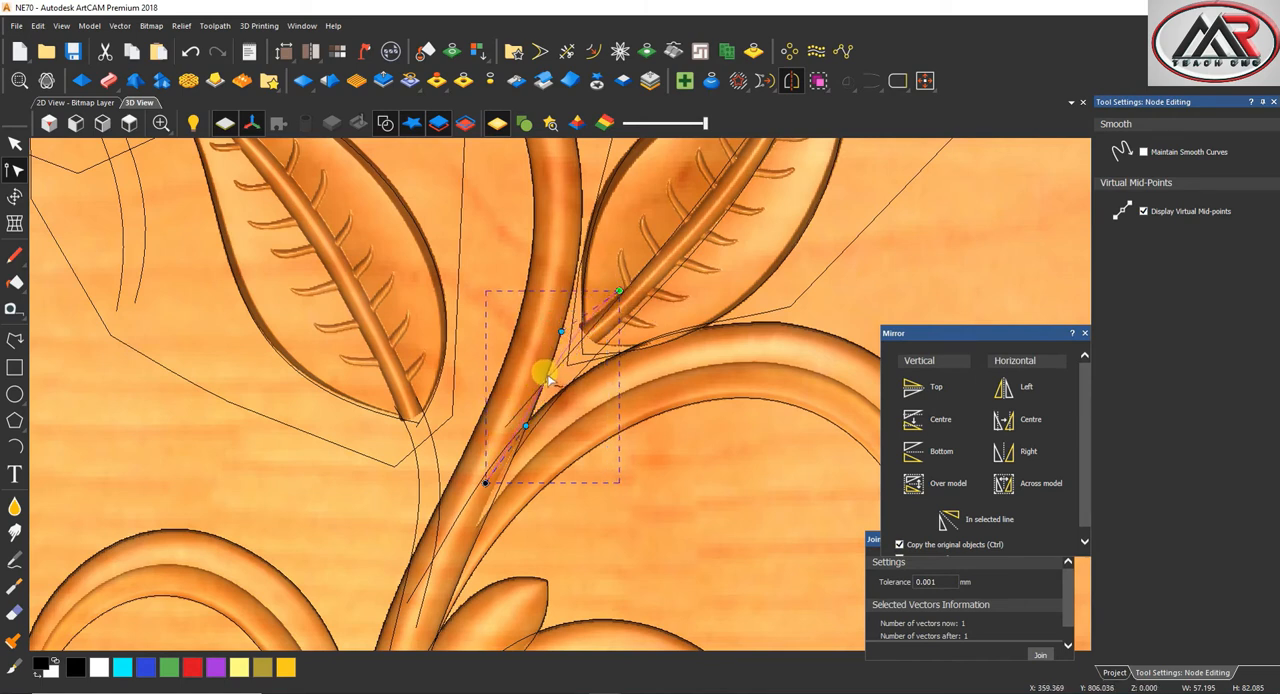
# Draw a second stalk line about 61 mm wide and 83 mm tall alongside it and turn it into a curve
pyautogui.click(15, 340)
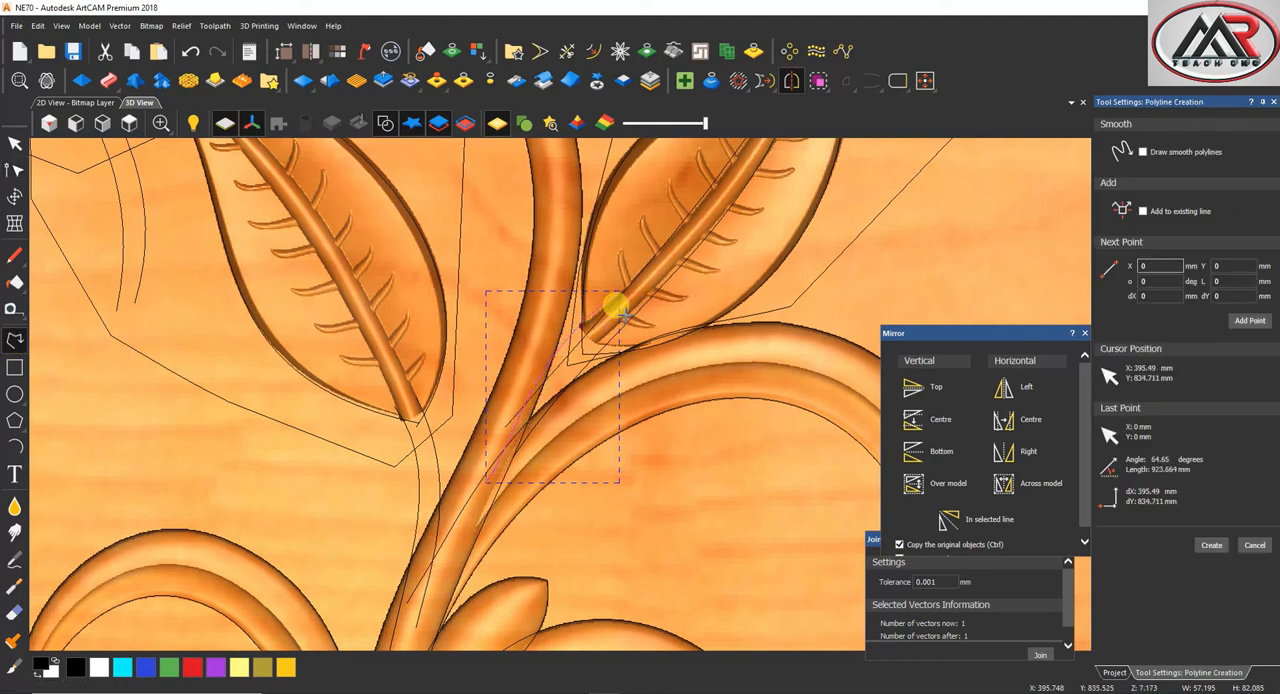
pyautogui.click(628, 312)
pyautogui.click(500, 488)
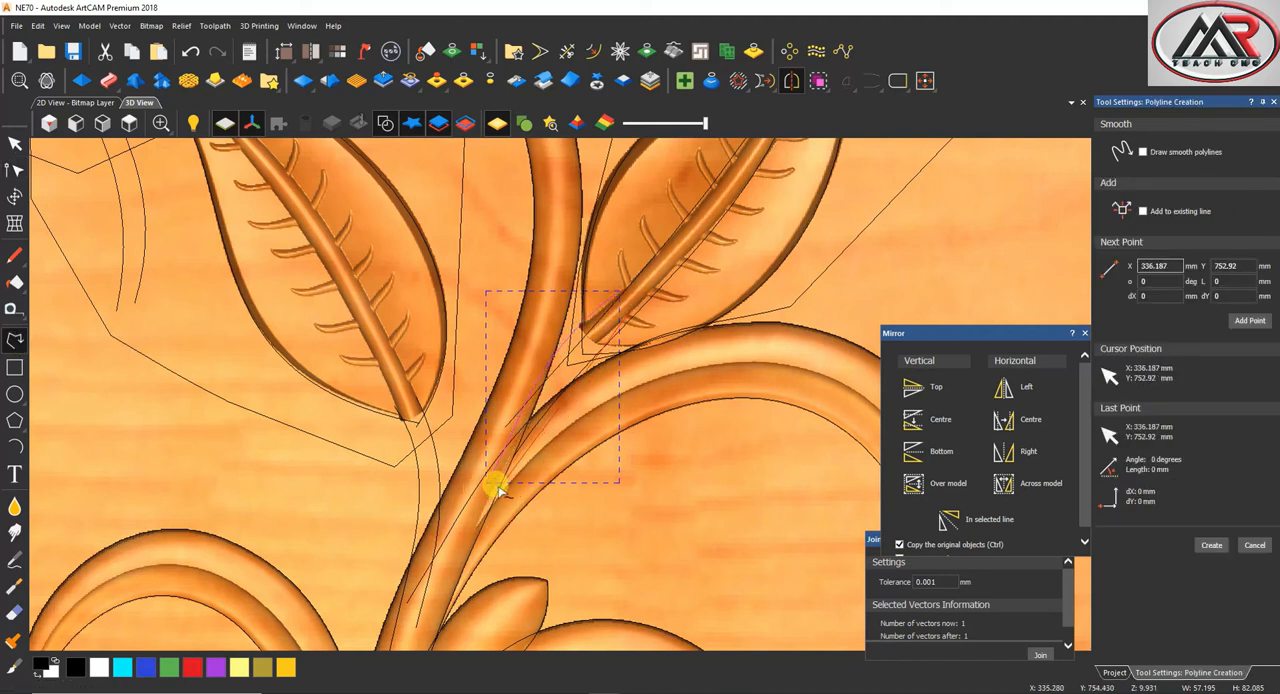
pyautogui.rightClick(500, 488)
pyautogui.press('n')
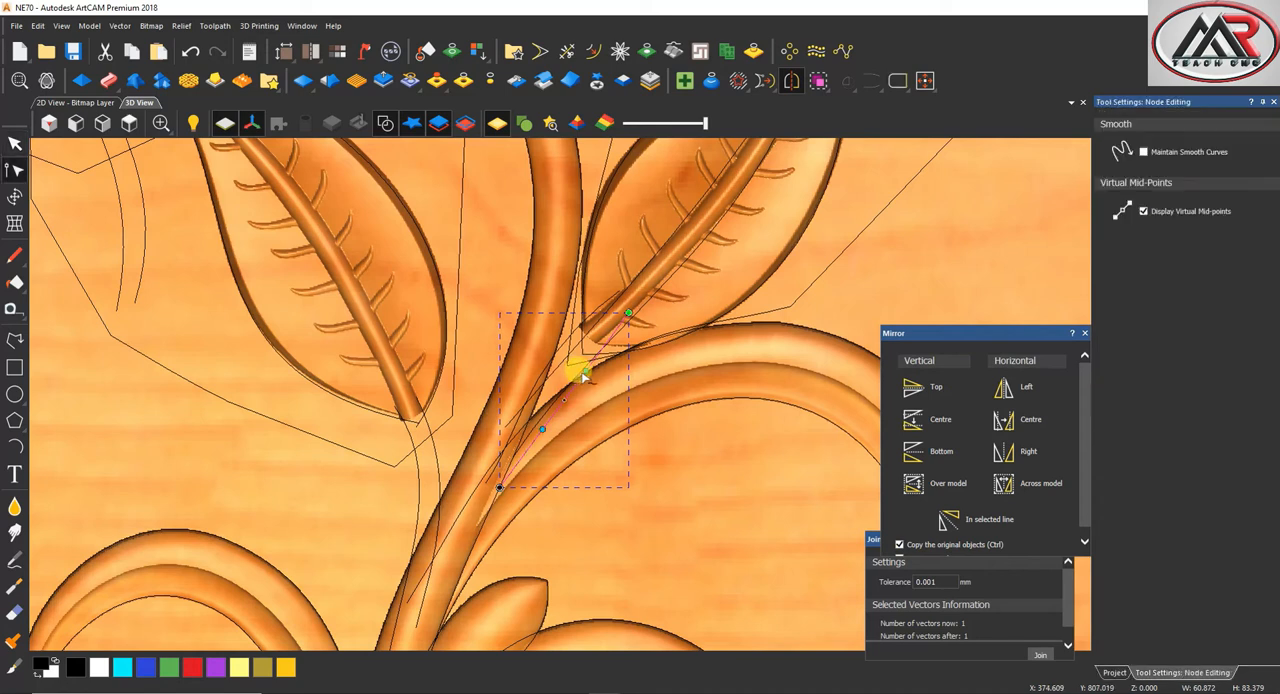
# Start a Two Rail Sweep from the second leaf's two stalk lines with the semicircle as cross section
pyautogui.click(15, 143)
pyautogui.keyDown('shift'); pyautogui.click(491, 467); pyautogui.keyUp('shift')
pyautogui.click(571, 351)
pyautogui.scroll(2, 590, 335)
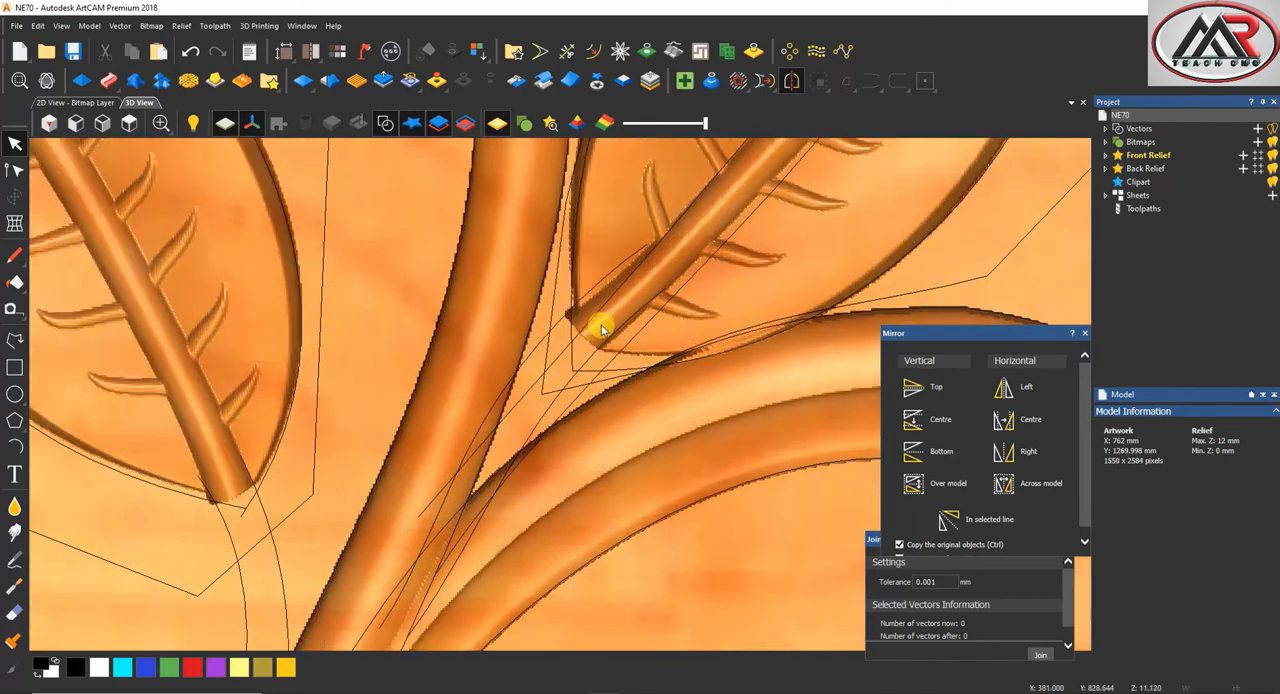
pyautogui.keyDown('shift'); pyautogui.click(590, 280); pyautogui.keyUp('shift')
pyautogui.scroll(-5, 595, 290)
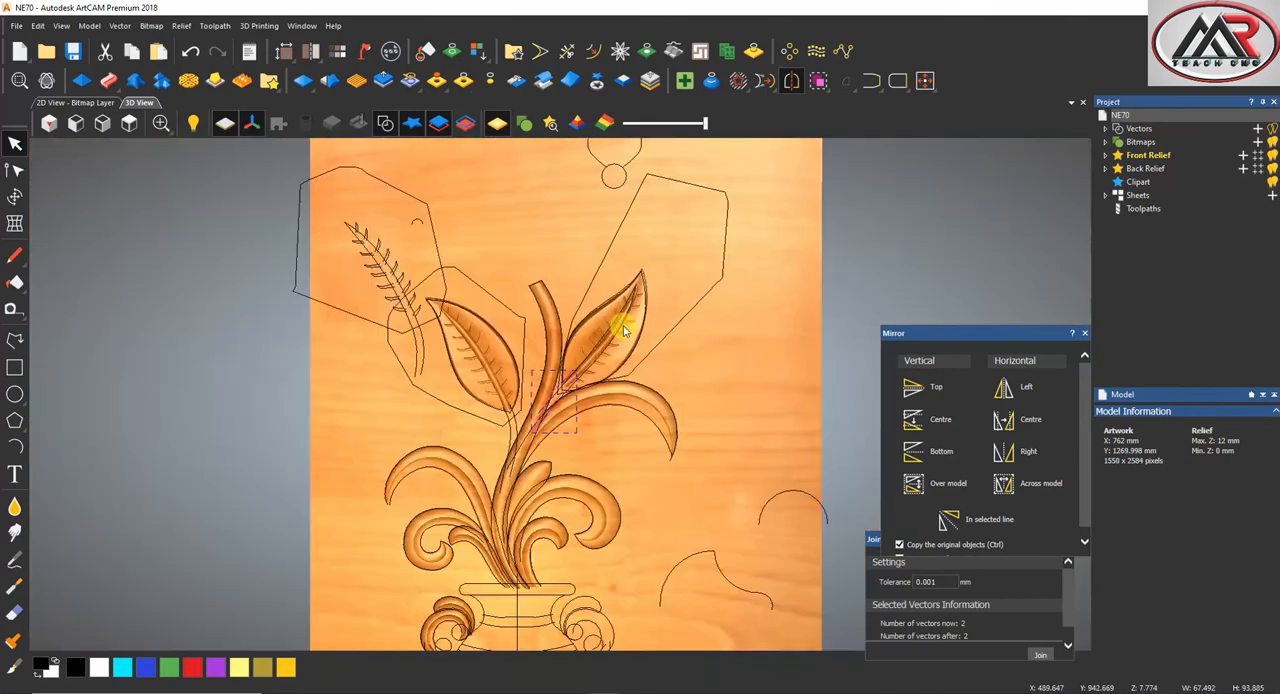
pyautogui.click(108, 80)
pyautogui.scroll(5, 560, 397)
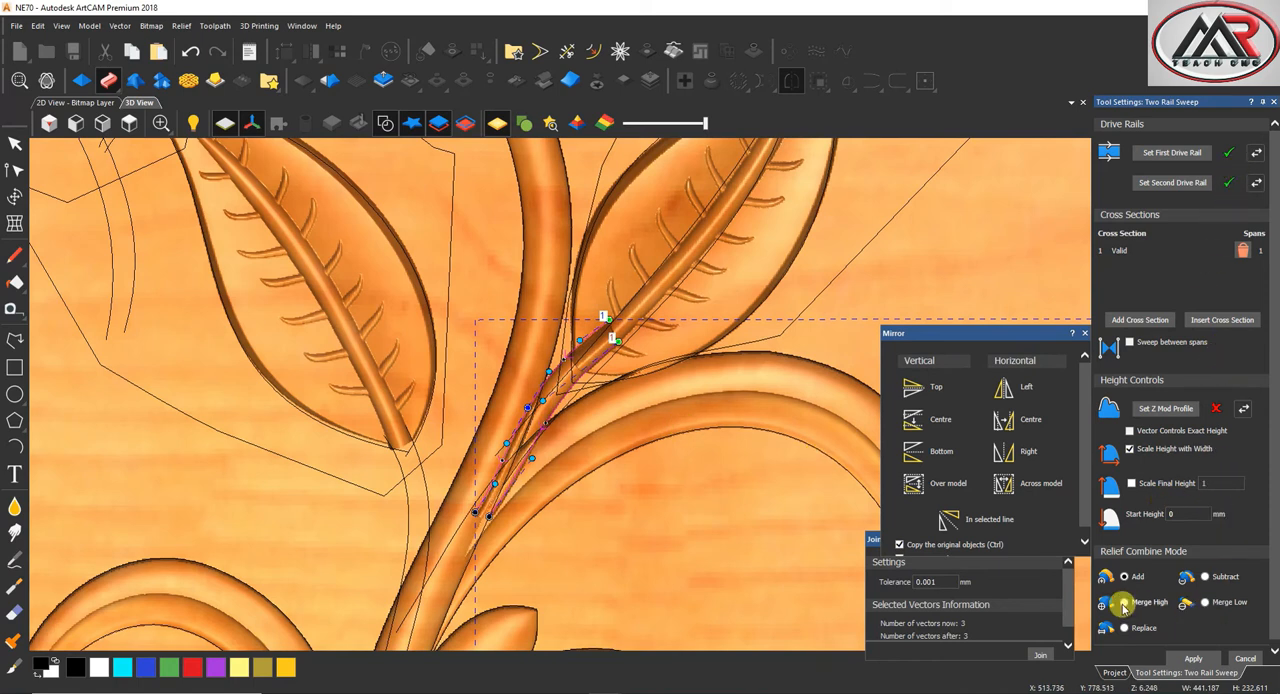
# Sweep the second leaf's stalk with Merge High, a final height scale of 8 and a start height of 3 mm
pyautogui.click(1131, 483)
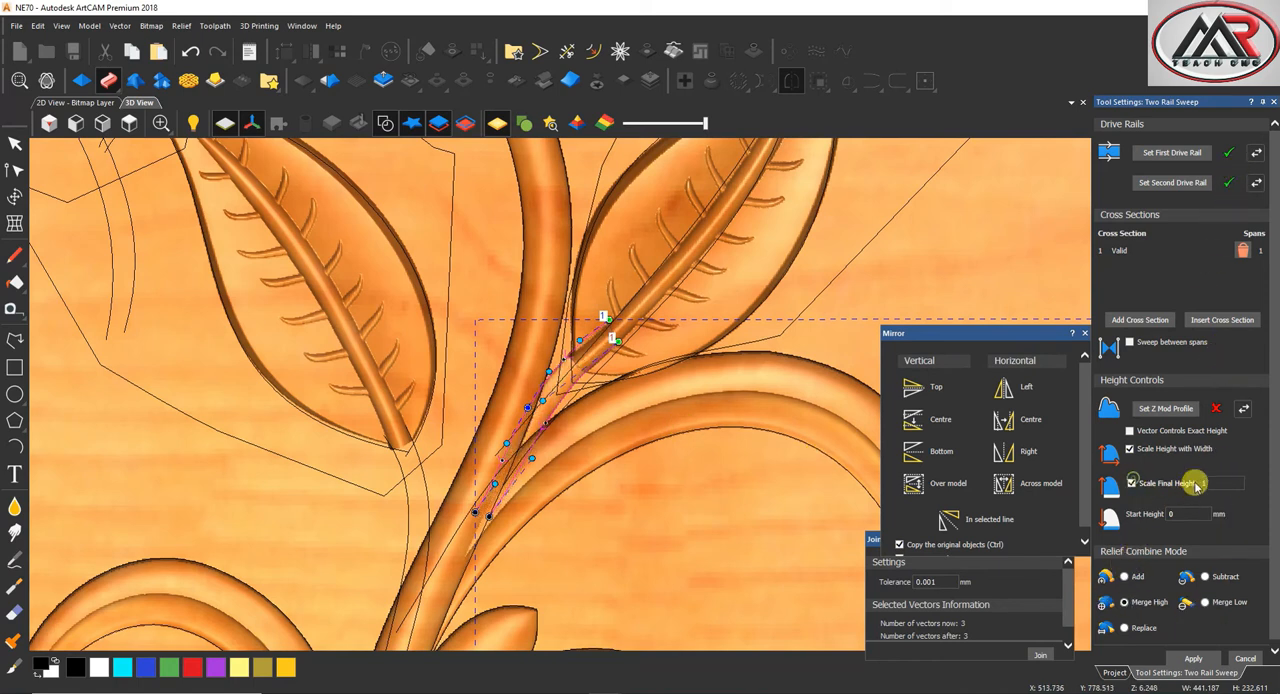
pyautogui.click(1210, 483)
pyautogui.write('8')
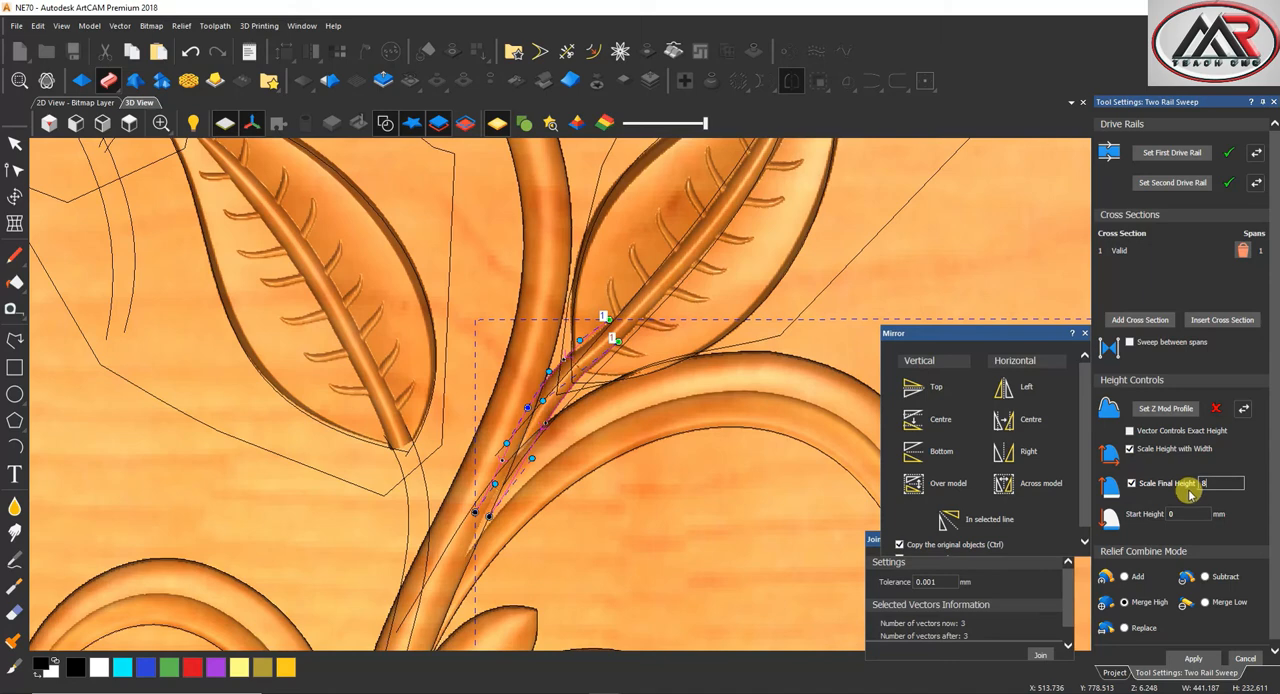
pyautogui.write('2')
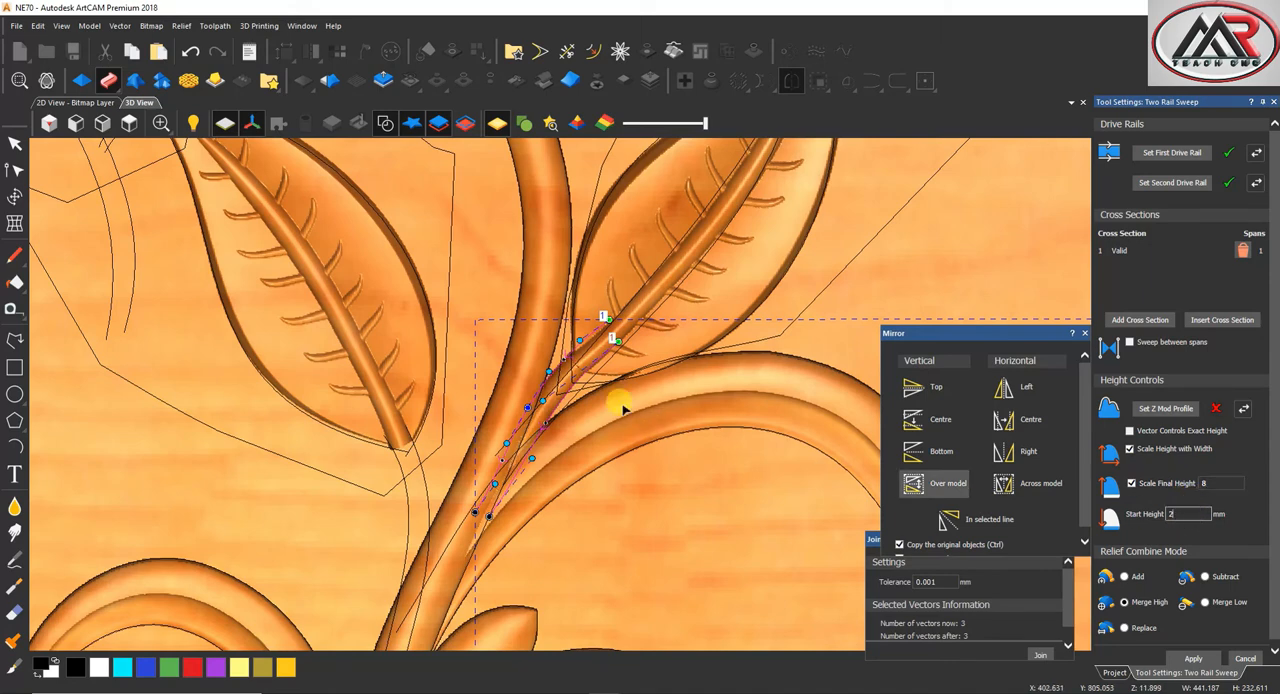
pyautogui.scroll(4, 615, 405)
pyautogui.scroll(-3, 612, 420)
pyautogui.moveTo(608, 425); pyautogui.dragTo(602, 398, button='middle')
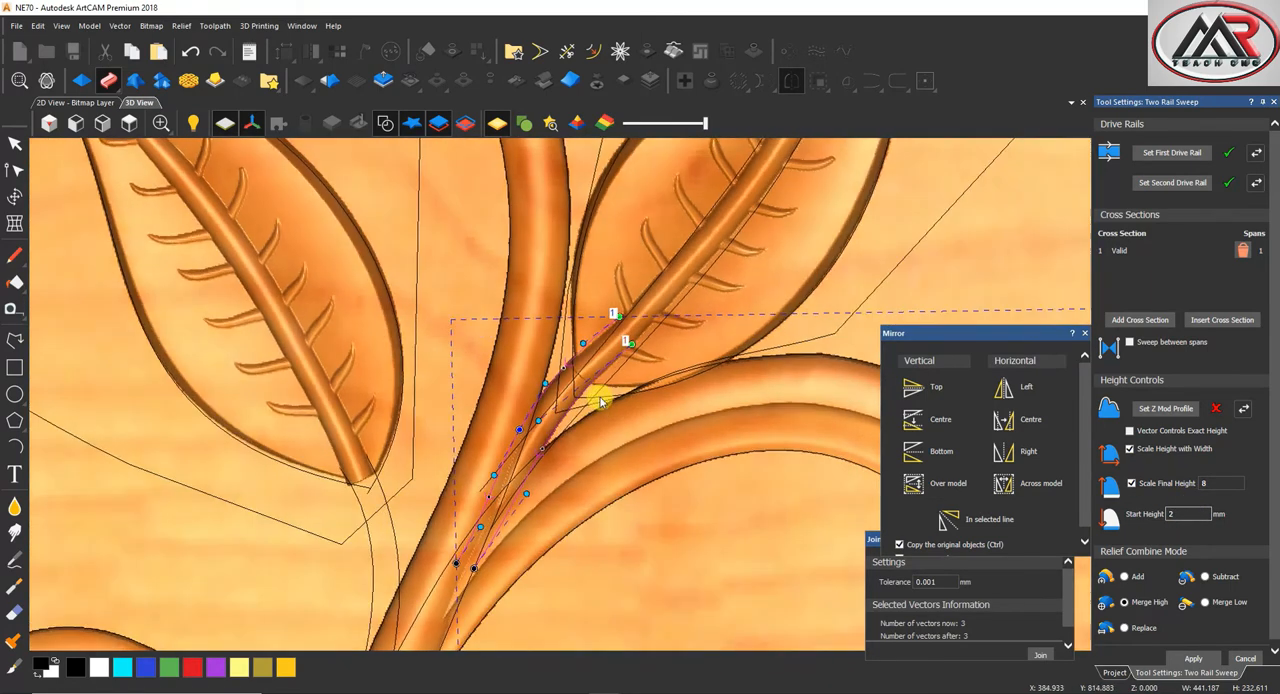
pyautogui.write('3')
pyautogui.click(1203, 659)
# Set the first leaf's two stalk lines as the drive rails of the sweep
pyautogui.scroll(-2, 500, 484)
pyautogui.scroll(3, 448, 487)
pyautogui.click(578, 411)
pyautogui.click(1180, 155)
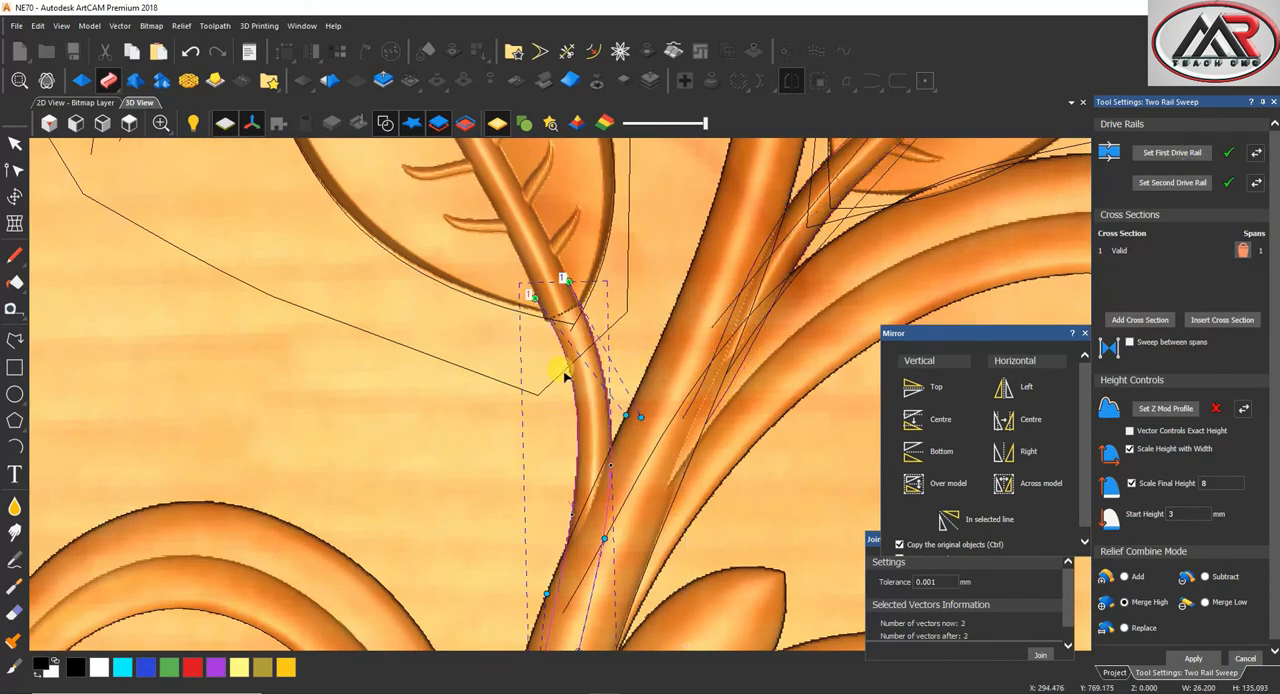
# Adjust the end and curve nodes of the first leaf's stalk rails, then finish the stalk sweep
pyautogui.scroll(3, 563, 375)
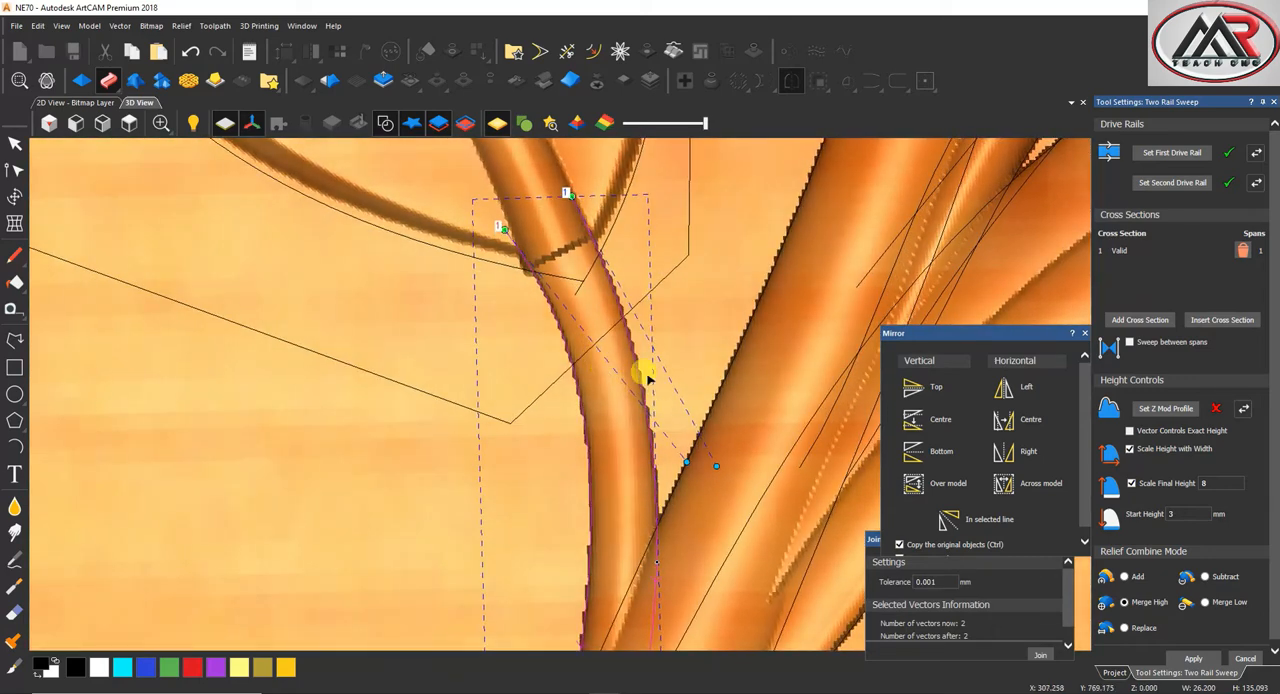
pyautogui.scroll(-4, 645, 378)
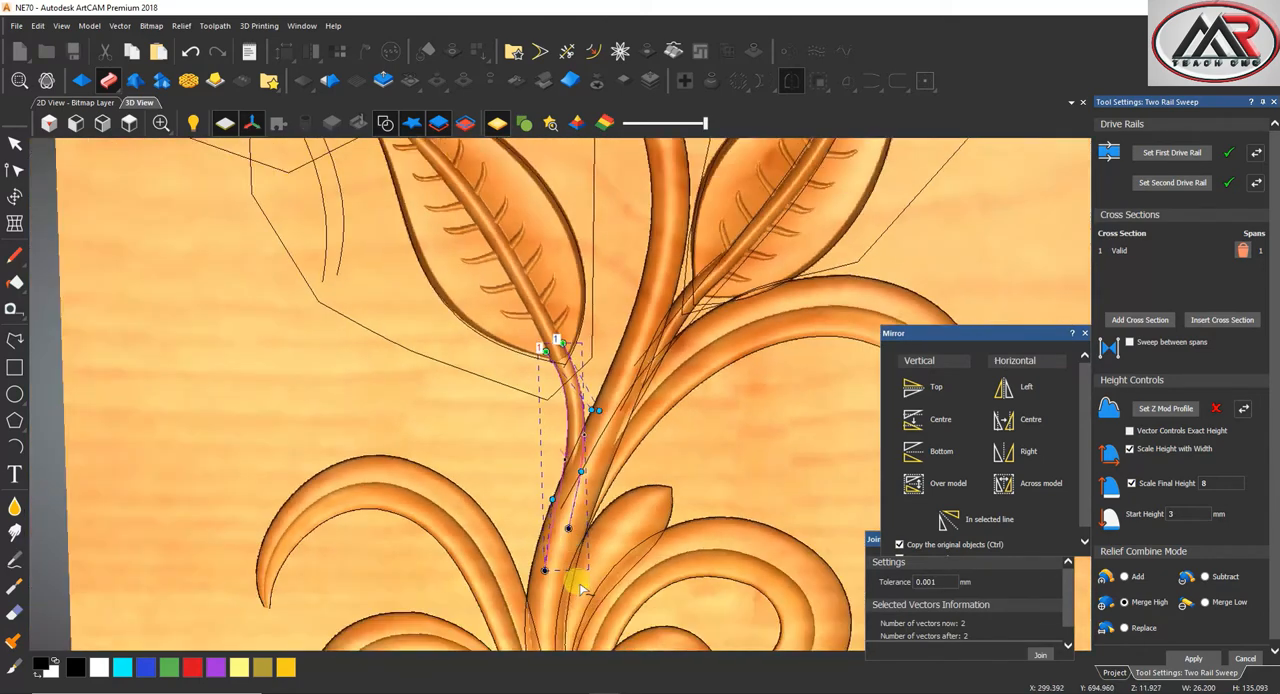
pyautogui.scroll(-1, 580, 590)
pyautogui.moveTo(565, 500); pyautogui.dragTo(559, 535)
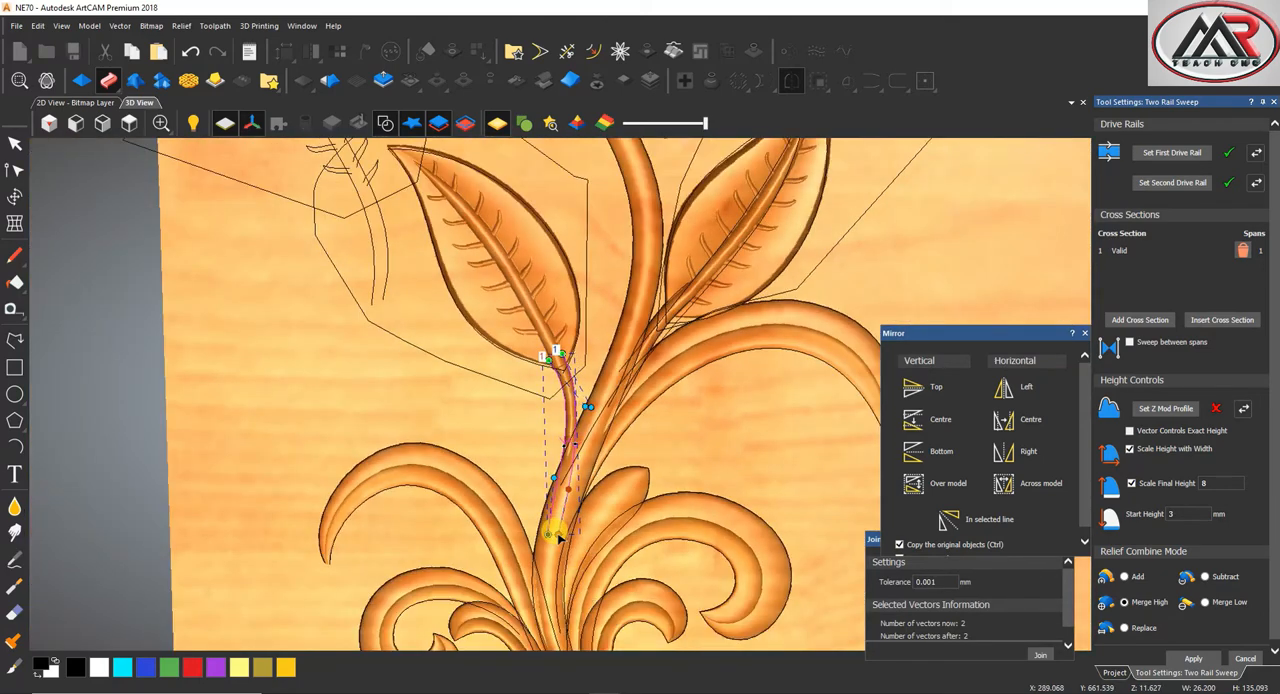
pyautogui.scroll(4, 540, 383)
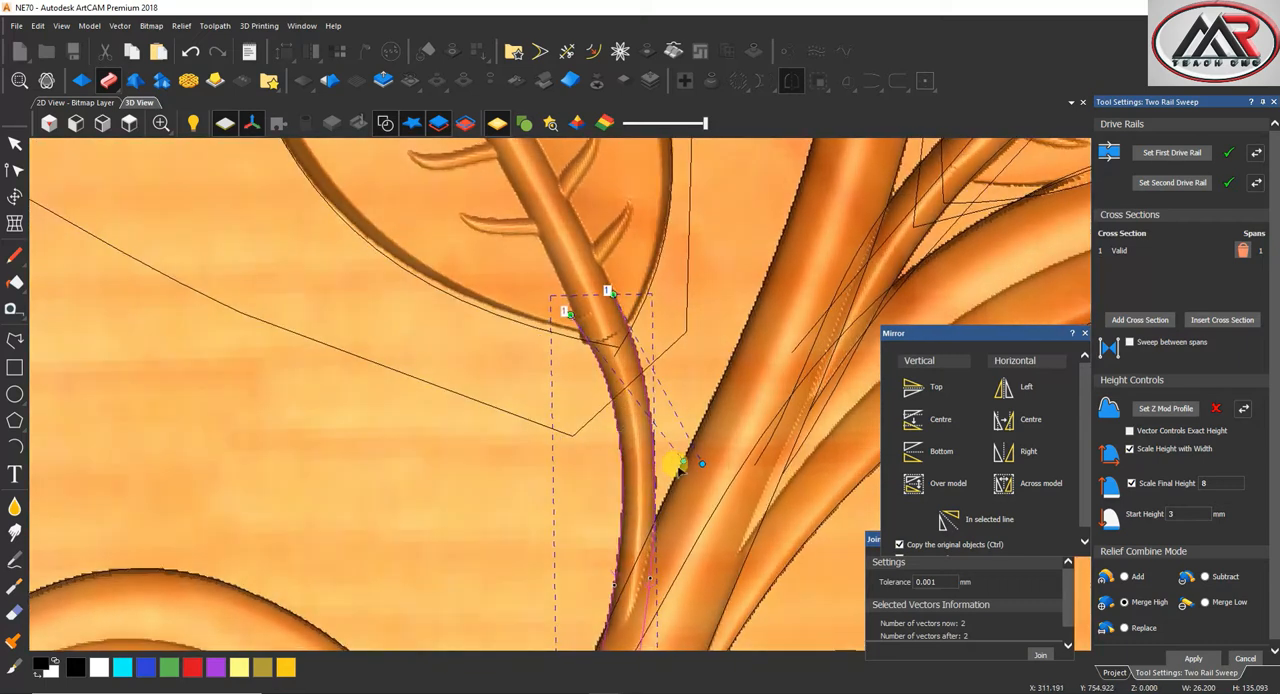
pyautogui.moveTo(697, 466)
pyautogui.mouseDown()
pyautogui.moveTo(720, 457)
pyautogui.moveTo(665, 470)
pyautogui.moveTo(714, 471)
pyautogui.mouseUp()
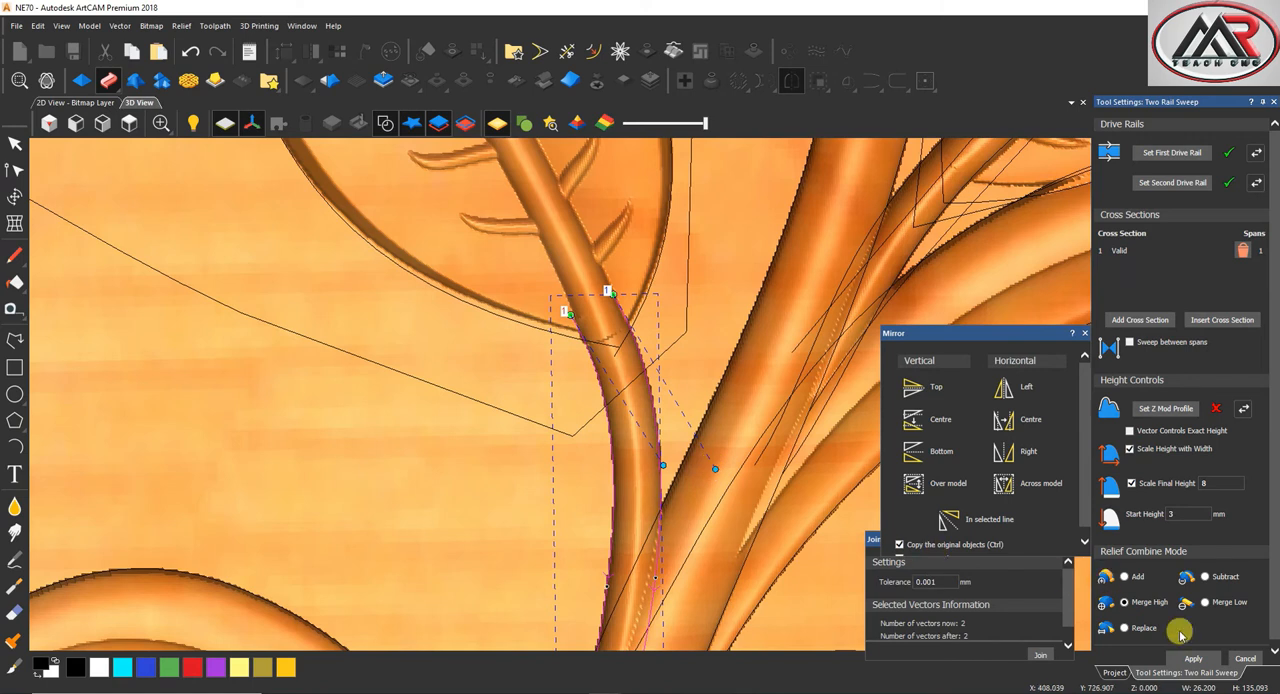
pyautogui.click(1246, 659)
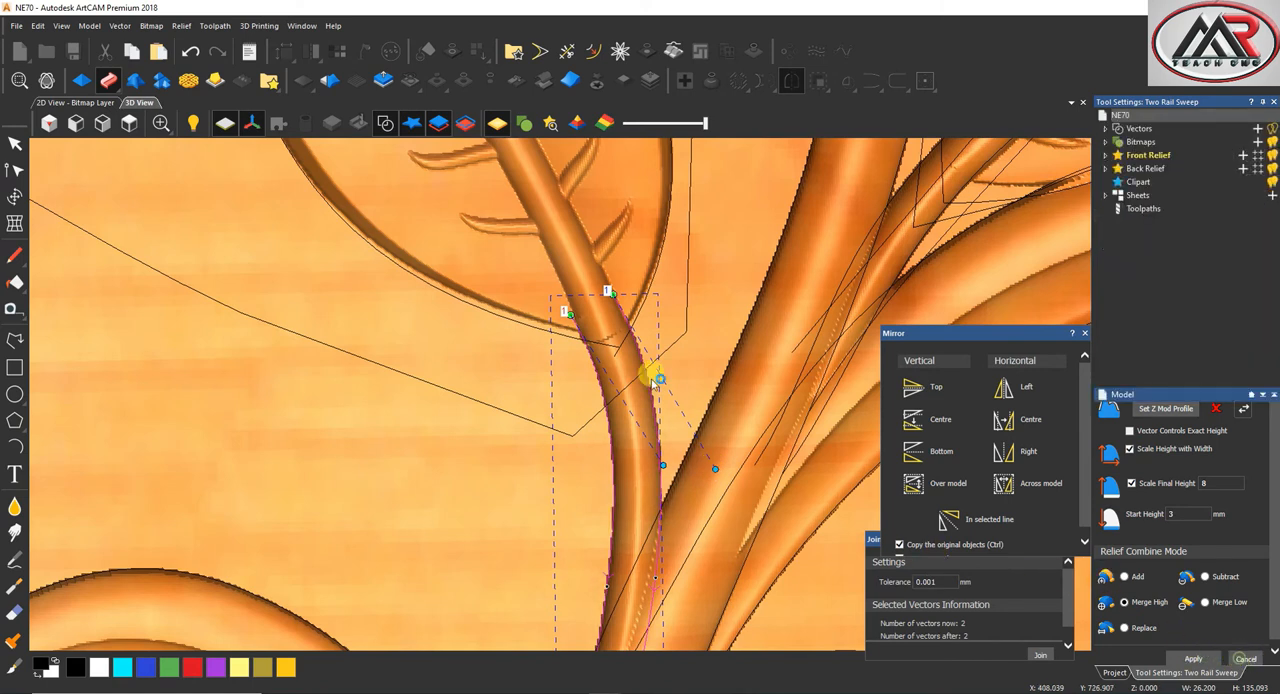
# Clear the vector selection and hide the vectors so that only the relief of leaves and stalks shows
pyautogui.scroll(-4, 652, 374)
pyautogui.click(628, 307)
pyautogui.scroll(-5, 591, 437)
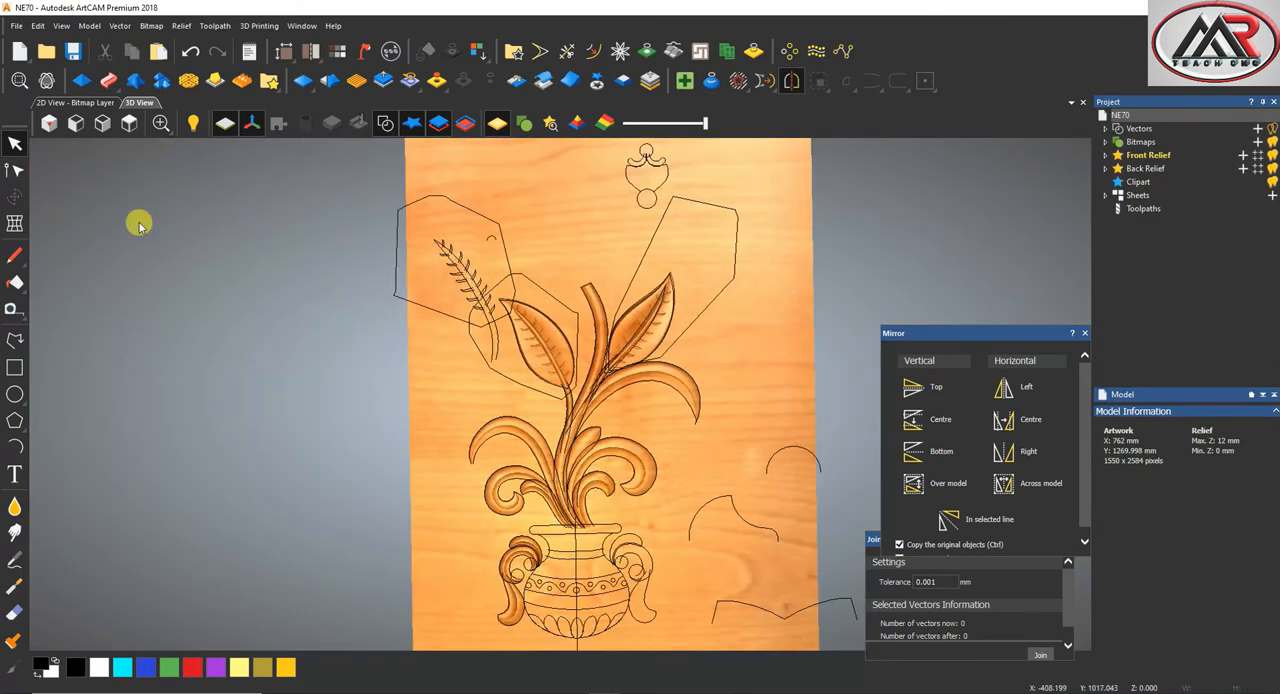
pyautogui.scroll(5, 540, 334)
pyautogui.click(364, 50)
pyautogui.scroll(-2, 557, 337)
pyautogui.scroll(6, 574, 206)
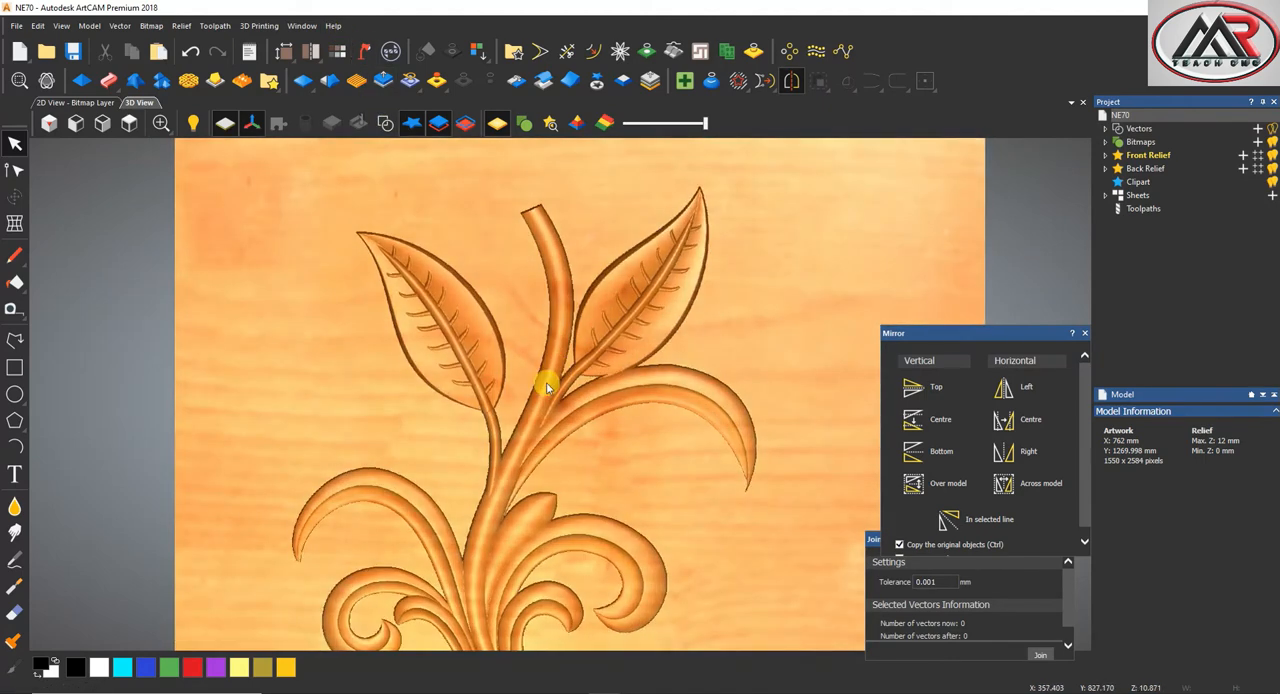
# Smooth the joints between both stalks and their leaves with the round smoothing brush at a 10-pixel radius
pyautogui.click(14, 507)
pyautogui.scroll(4, 471, 397)
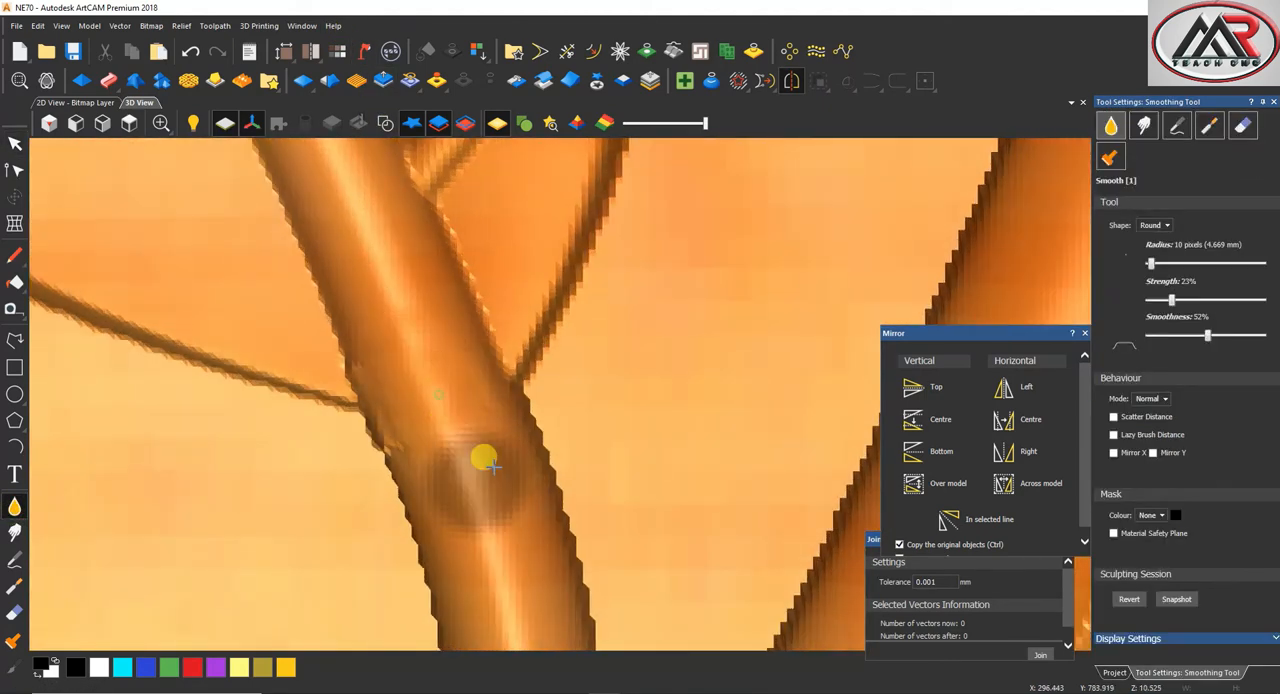
pyautogui.scroll(-4, 600, 420)
pyautogui.scroll(-2, 720, 388)
pyautogui.scroll(6, 643, 357)
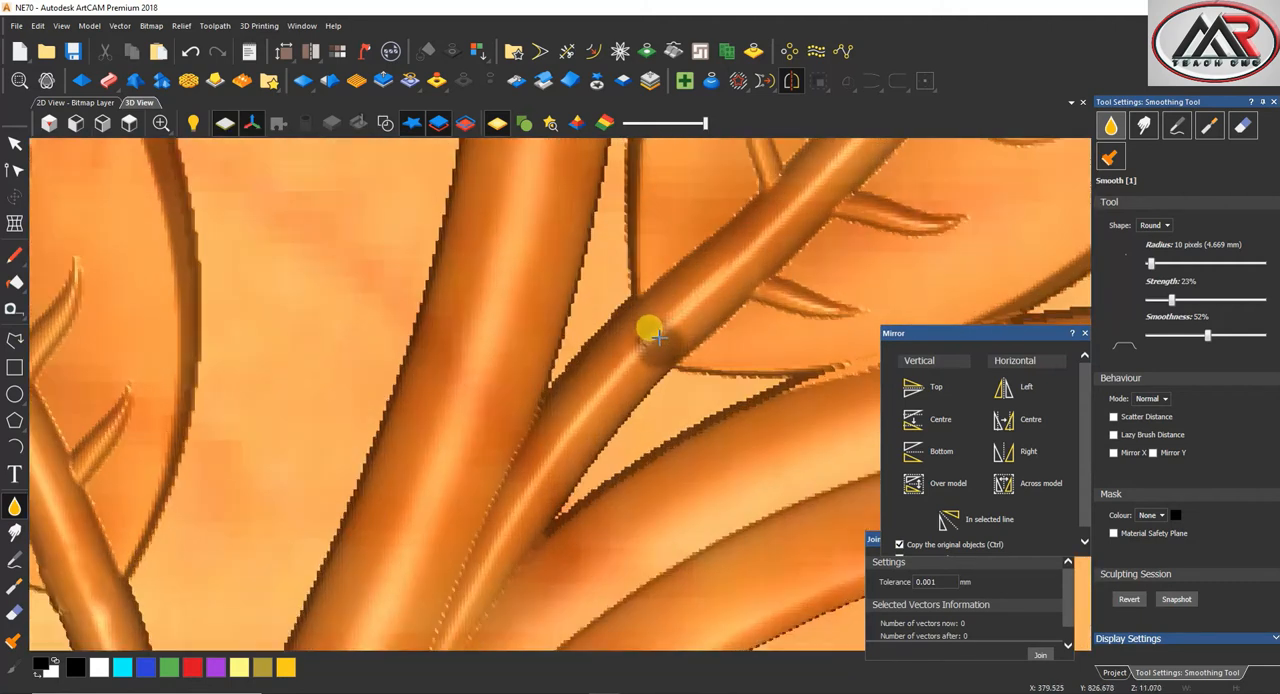
pyautogui.click(14, 143)
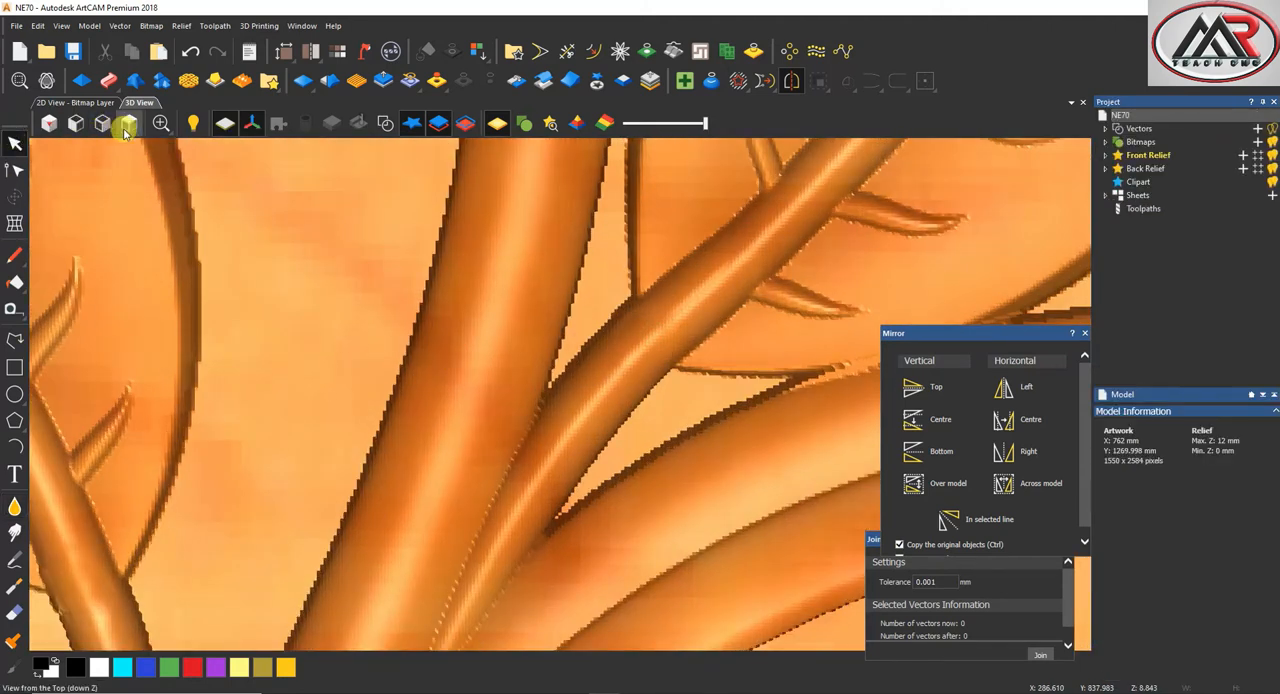
# Return to the top view, save the model and show the vectors again
pyautogui.click(129, 124)
pyautogui.click(73, 51)
pyautogui.click(385, 123)
pyautogui.scroll(3, 563, 171)
pyautogui.scroll(-2, 569, 243)
pyautogui.scroll(2, 594, 251)
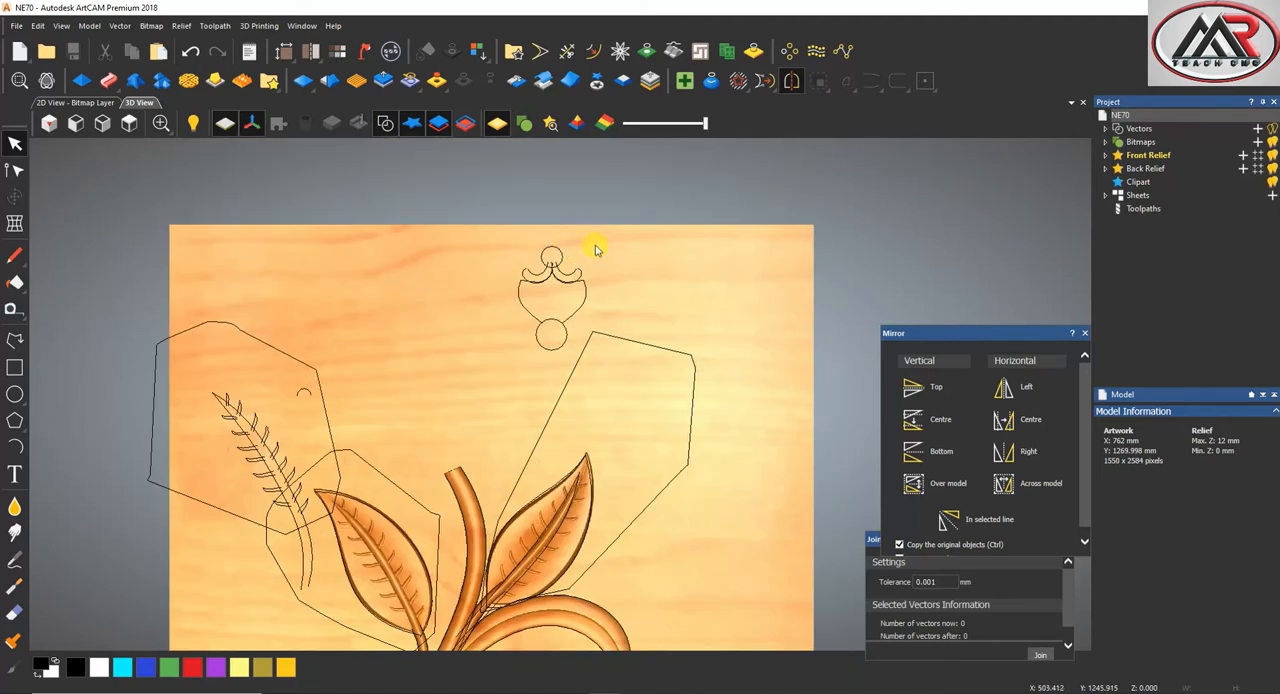
pyautogui.click(573, 281)
pyautogui.scroll(2, 573, 290)
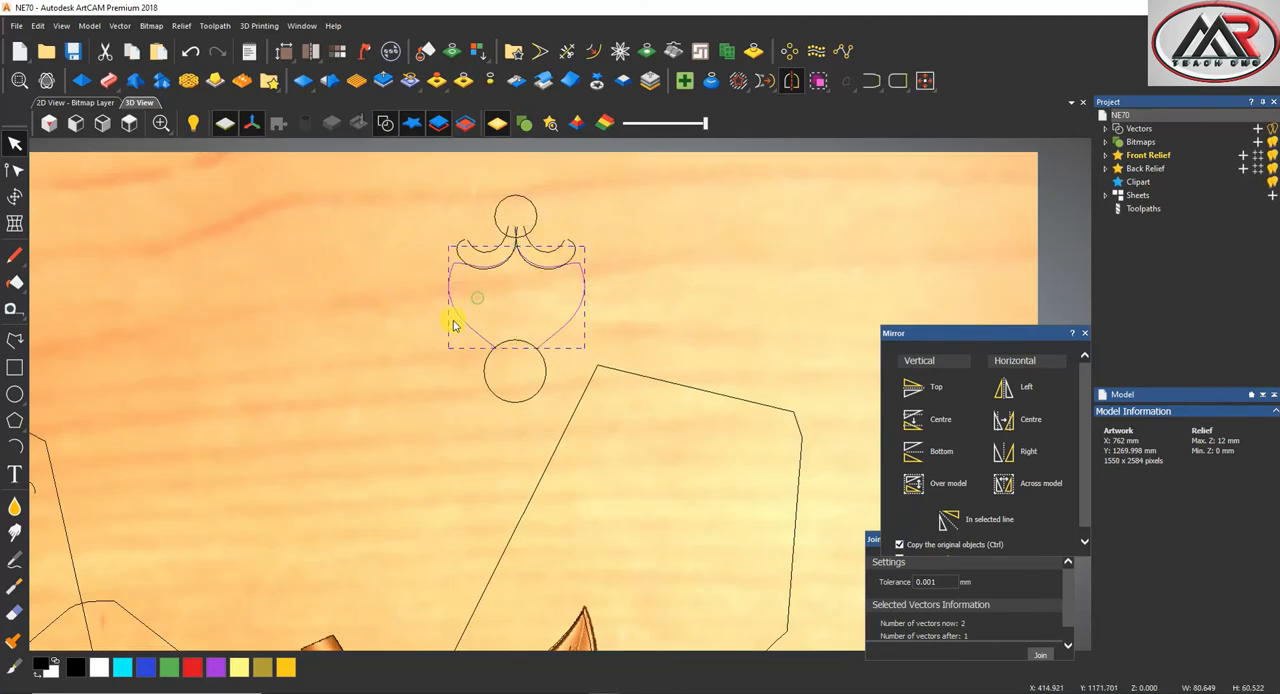
pyautogui.scroll(-2, 452, 323)
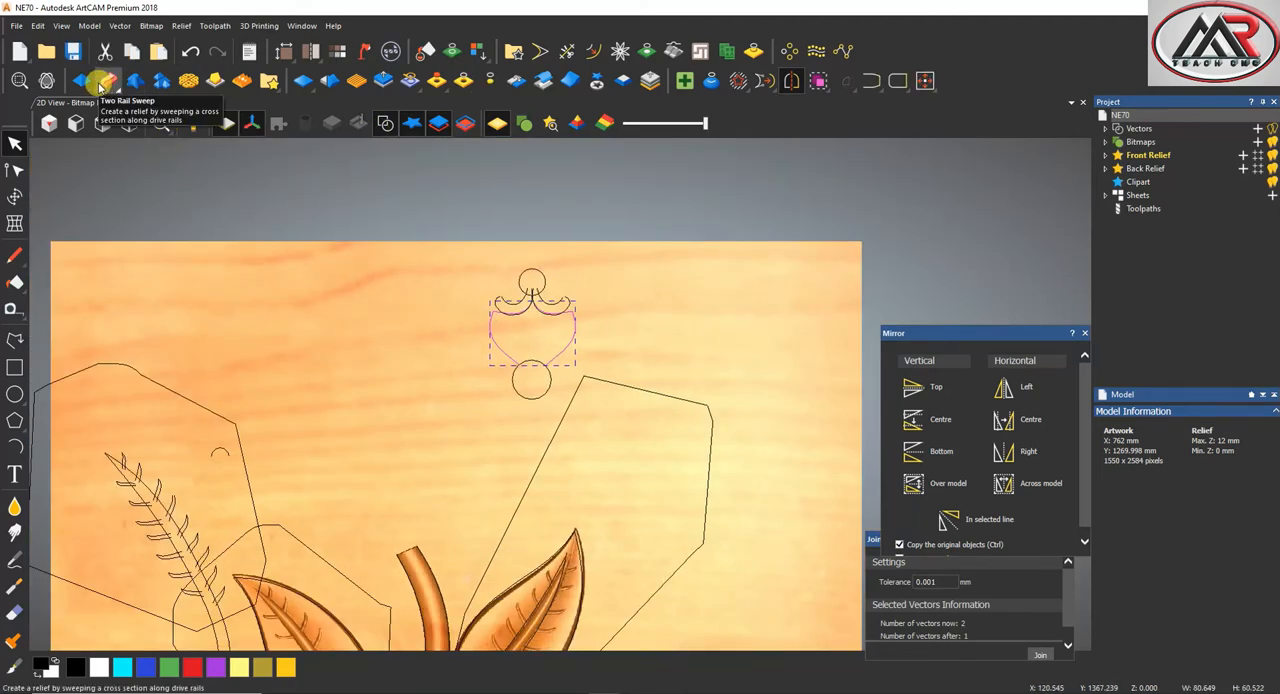
pyautogui.scroll(-2, 654, 534)
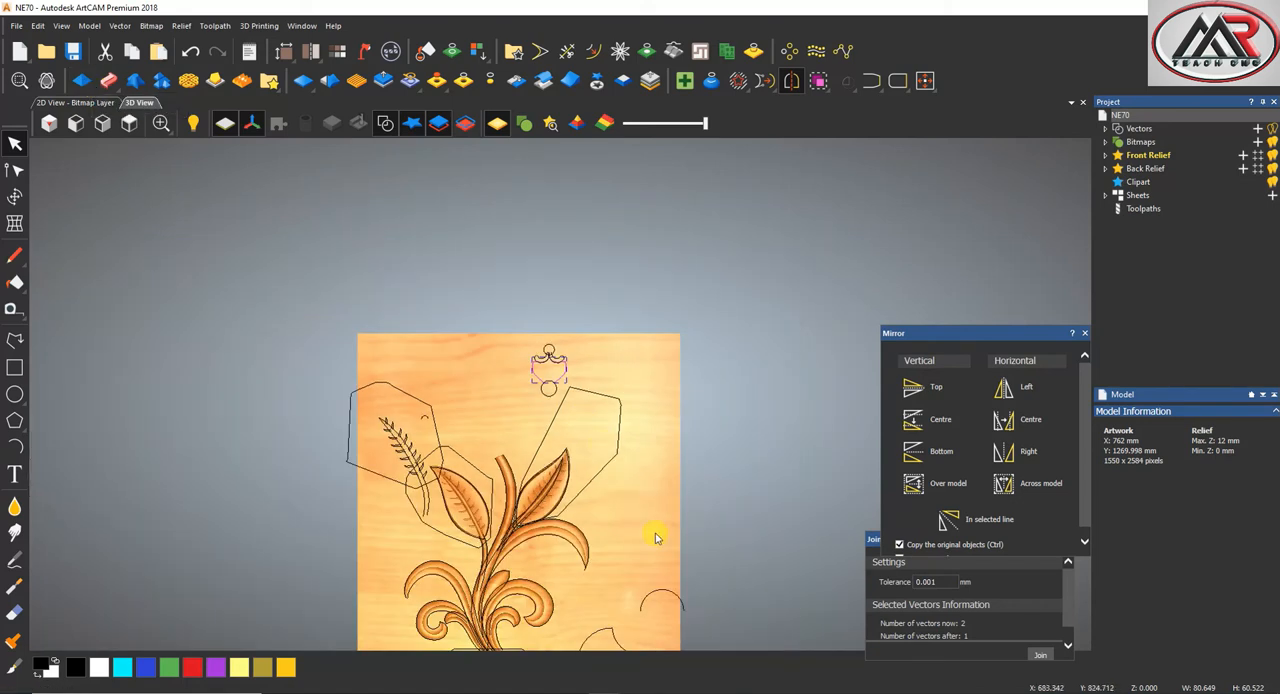
pyautogui.scroll(4, 640, 531)
pyautogui.keyDown('shift'); pyautogui.click(610, 500); pyautogui.keyUp('shift')
pyautogui.click(106, 83)
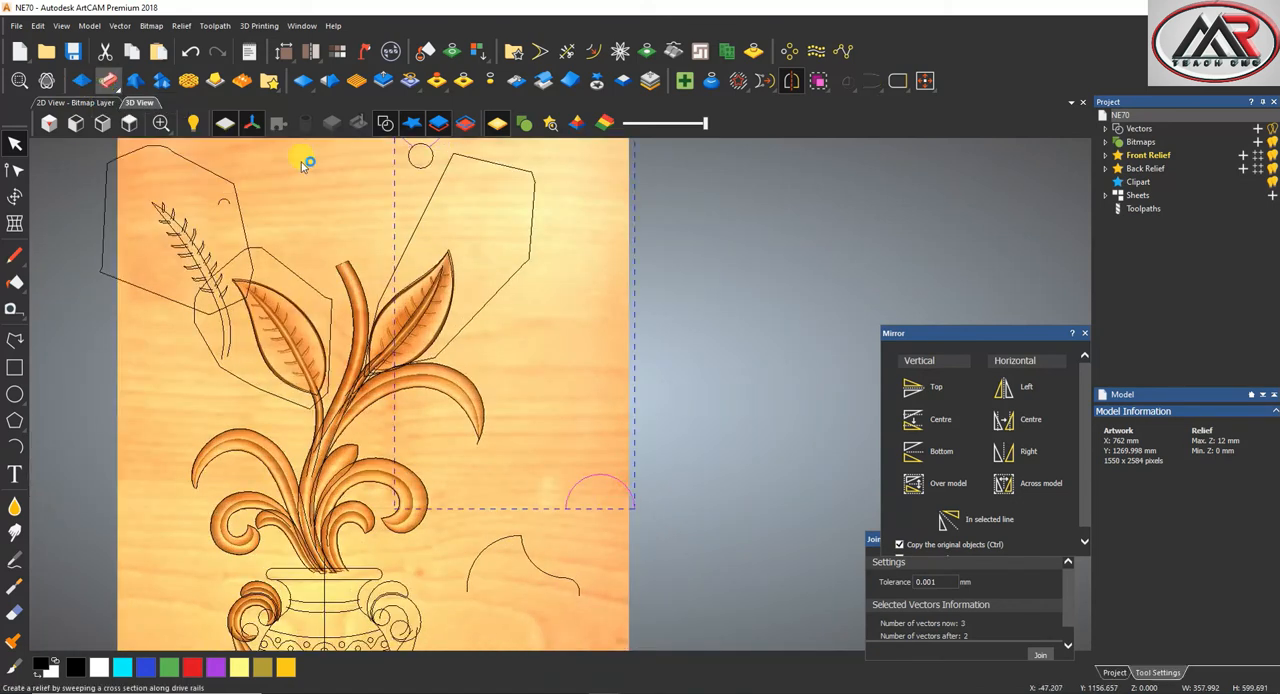
pyautogui.scroll(-4, 440, 235)
pyautogui.scroll(6, 492, 272)
pyautogui.scroll(2, 542, 318)
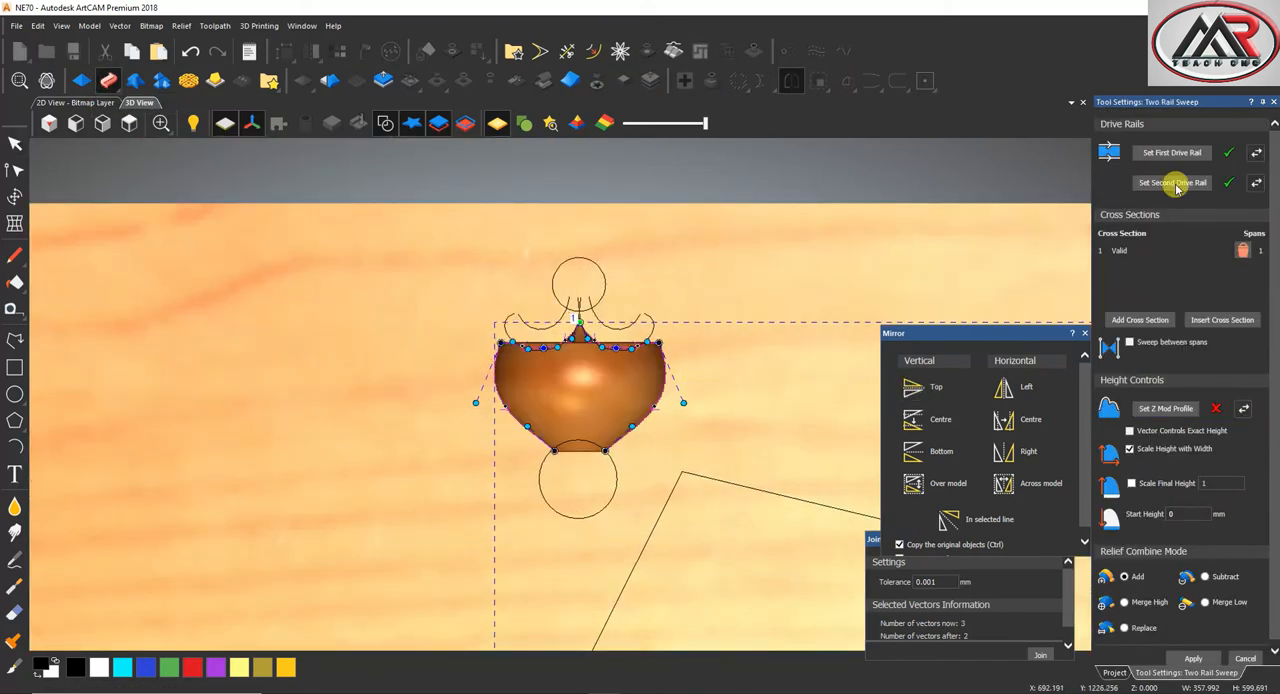
pyautogui.click(1273, 103)
pyautogui.click(572, 464)
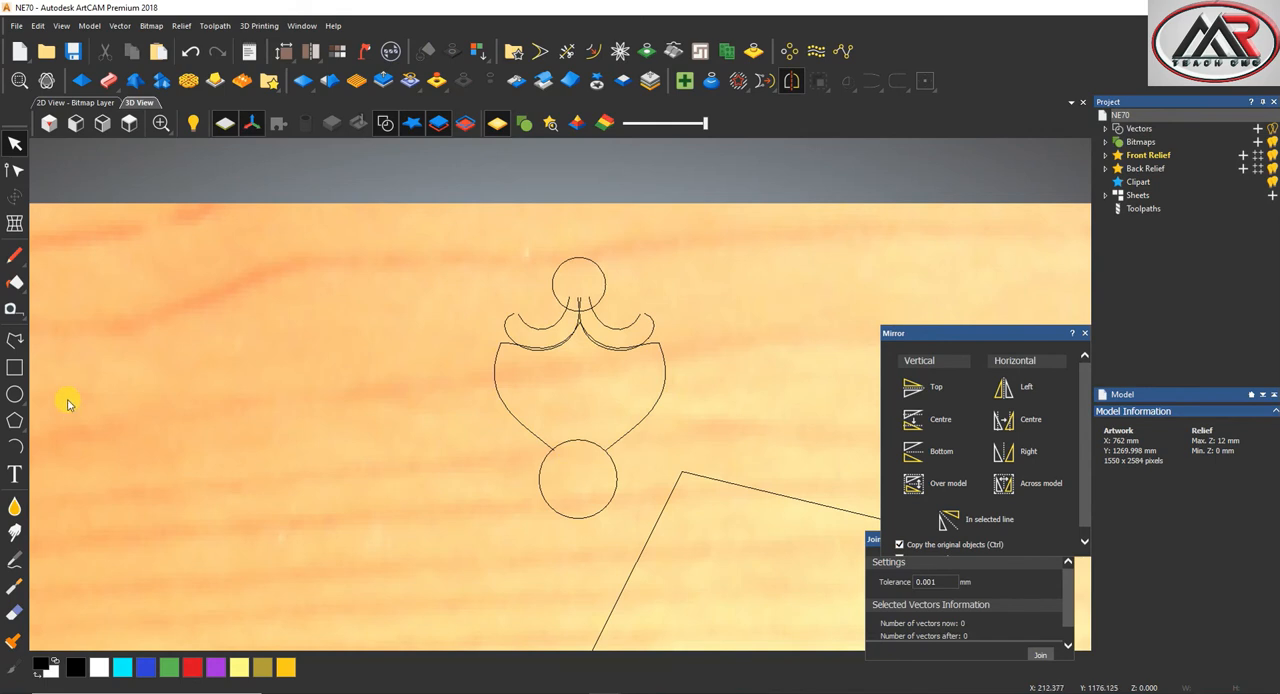
# Draw a line between the two lower ends of the petal outline and bend it into an arc following the circle below
pyautogui.click(15, 340)
pyautogui.scroll(5, 580, 445)
pyautogui.click(490, 454)
pyautogui.rightClick(652, 457)
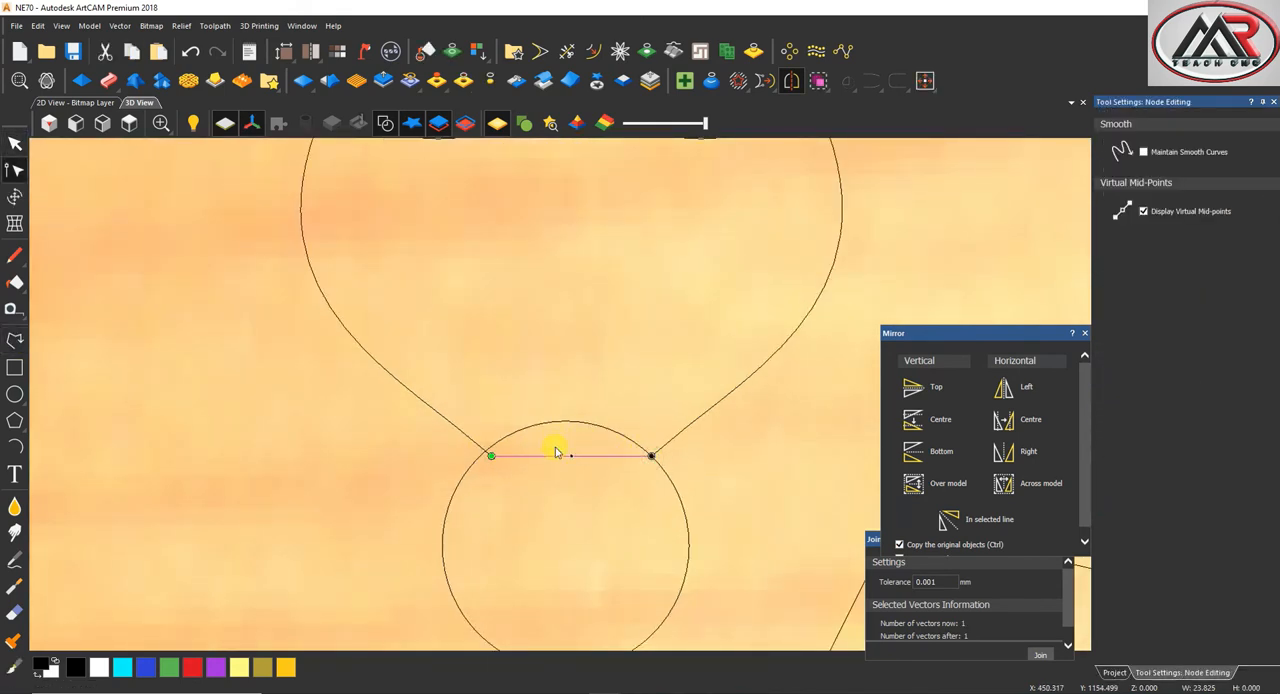
pyautogui.moveTo(543, 457); pyautogui.dragTo(510, 424)
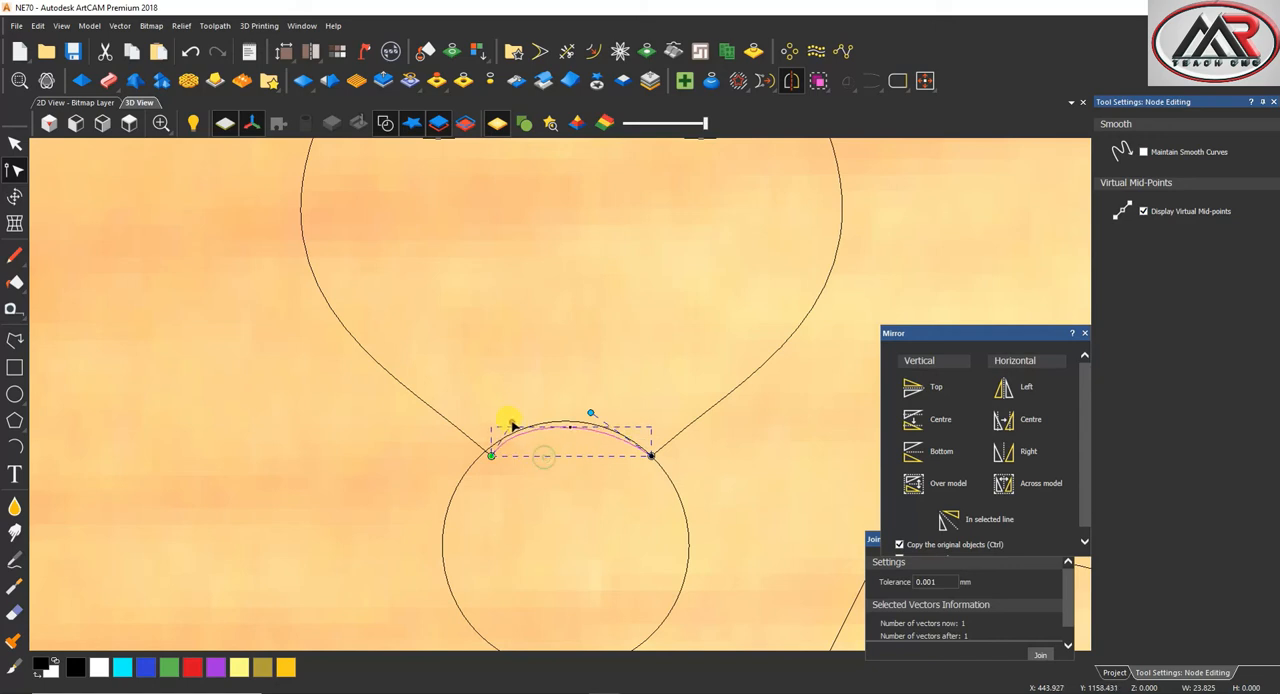
# Join the petal's side curves and the new lower arc into one closed vector using a 0.001 mm tolerance
pyautogui.click(15, 143)
pyautogui.click(366, 343)
pyautogui.scroll(-2, 560, 395)
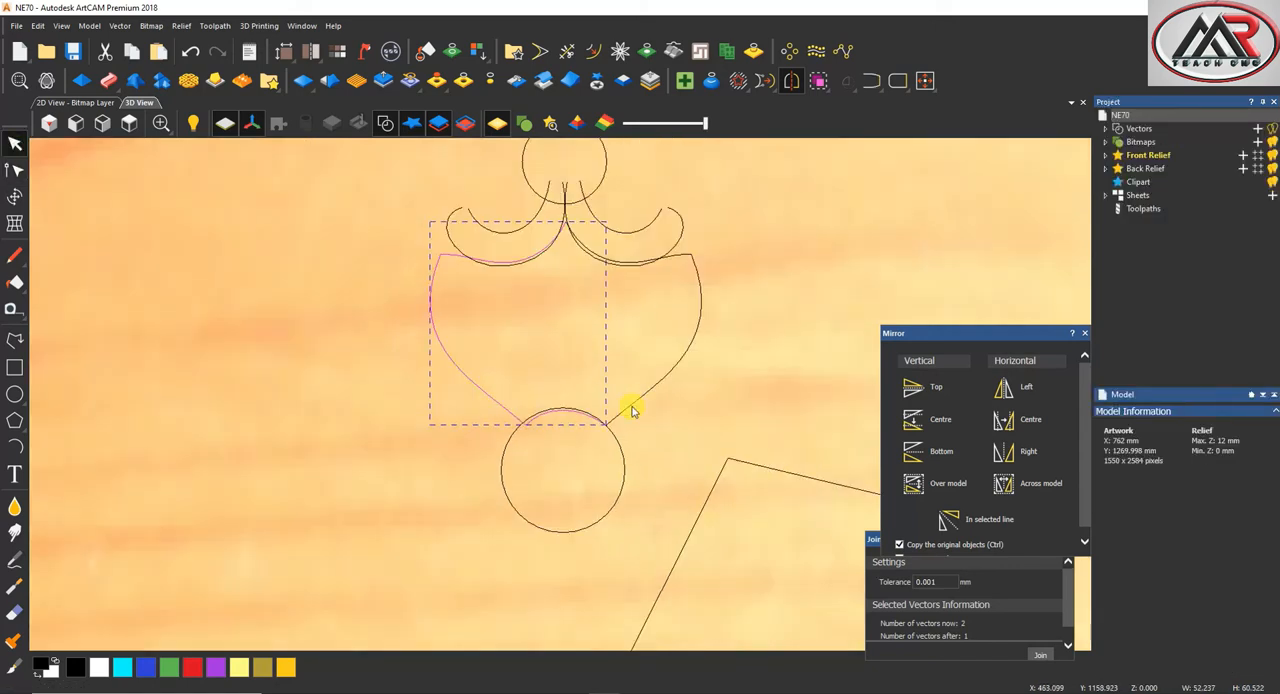
pyautogui.click(1040, 654)
pyautogui.scroll(-2, 634, 334)
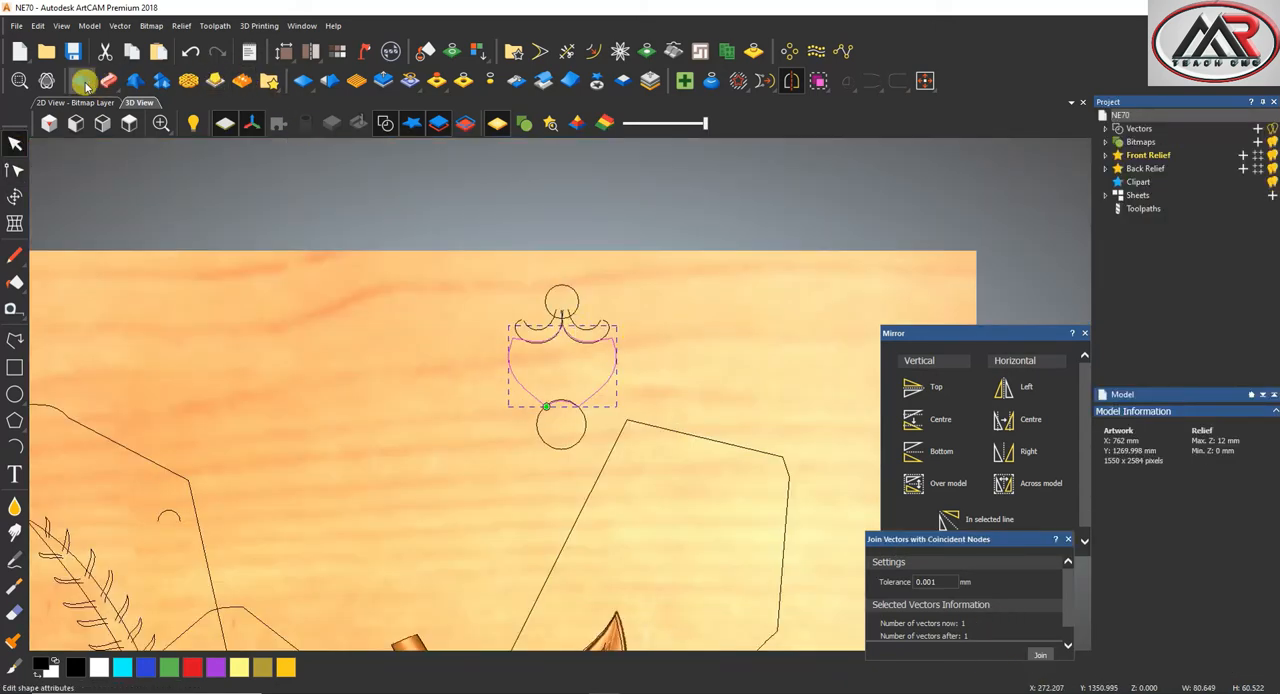
# Add a round 90-degree relief to the petal outline, limited to a height of 8 mm, and clear the selection
pyautogui.click(82, 80)
pyautogui.scroll(3, 836, 372)
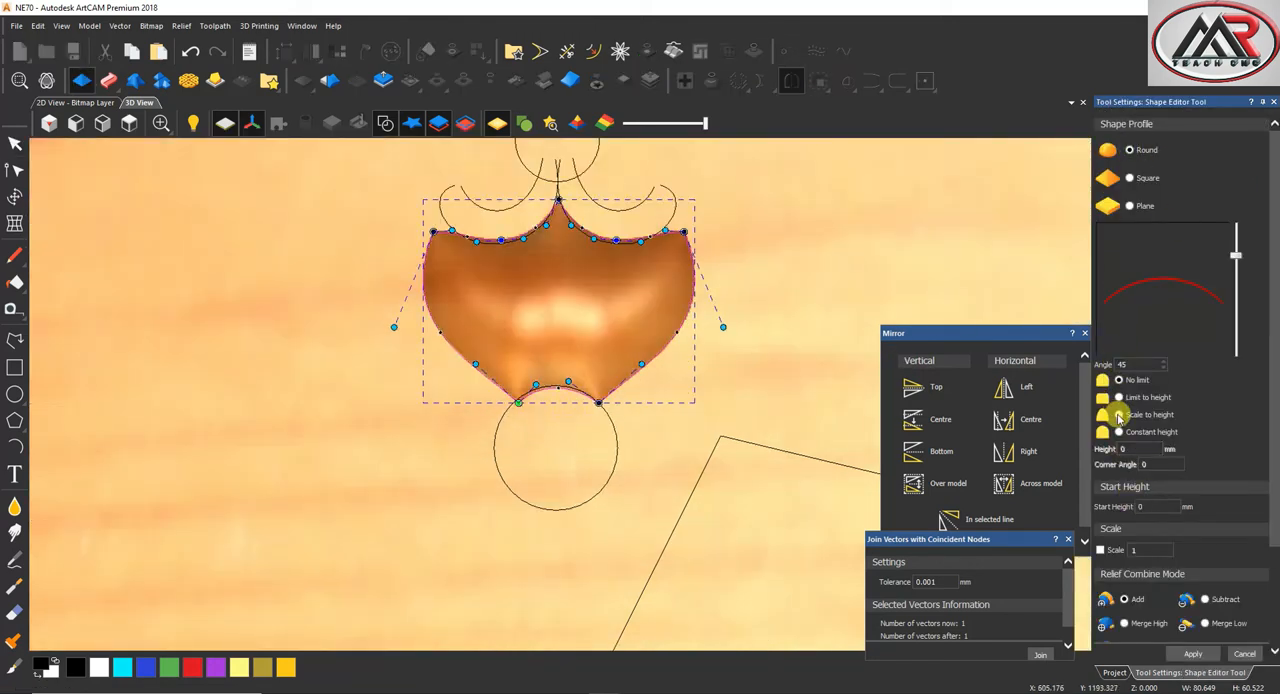
pyautogui.click(1119, 415)
pyautogui.write('8')
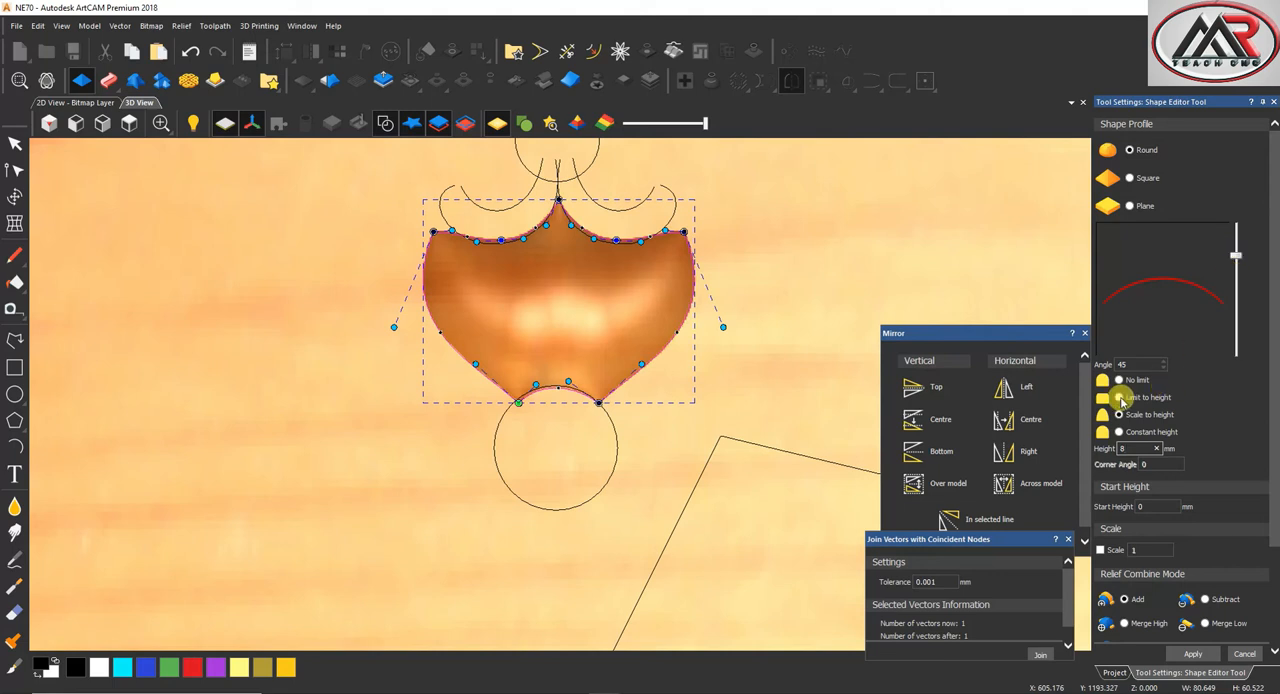
pyautogui.click(1120, 398)
pyautogui.moveTo(1236, 254); pyautogui.dragTo(1248, 190)
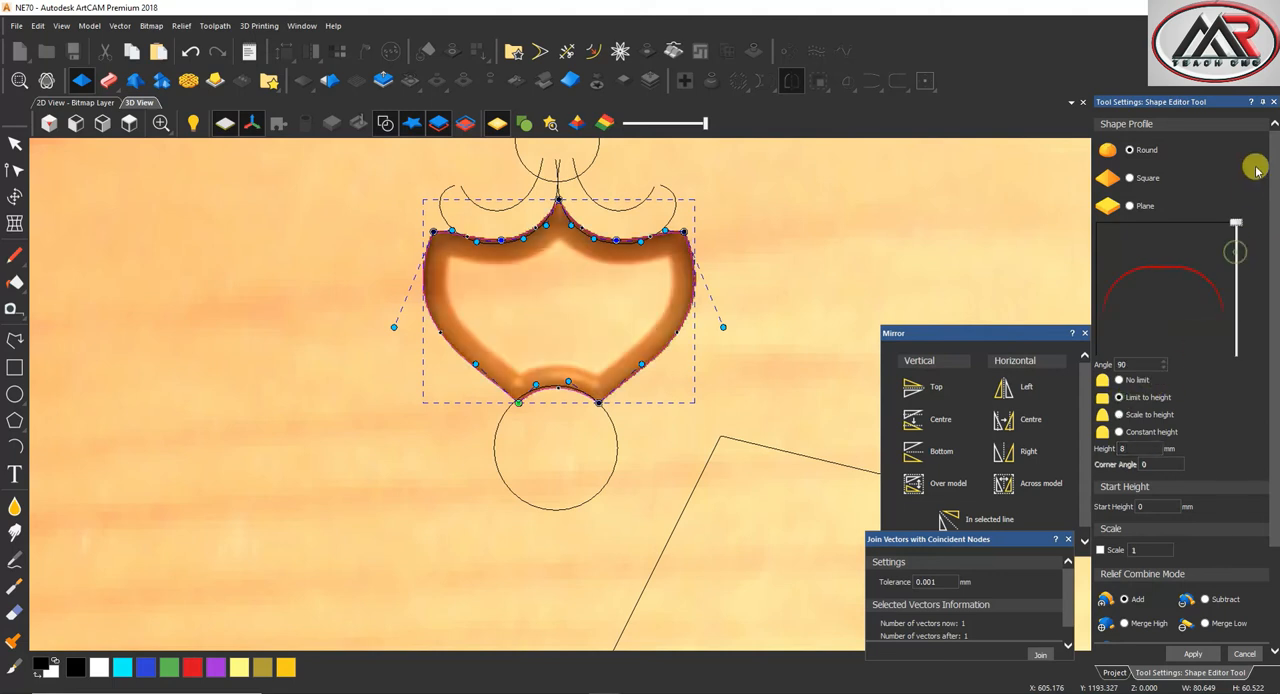
pyautogui.click(1193, 654)
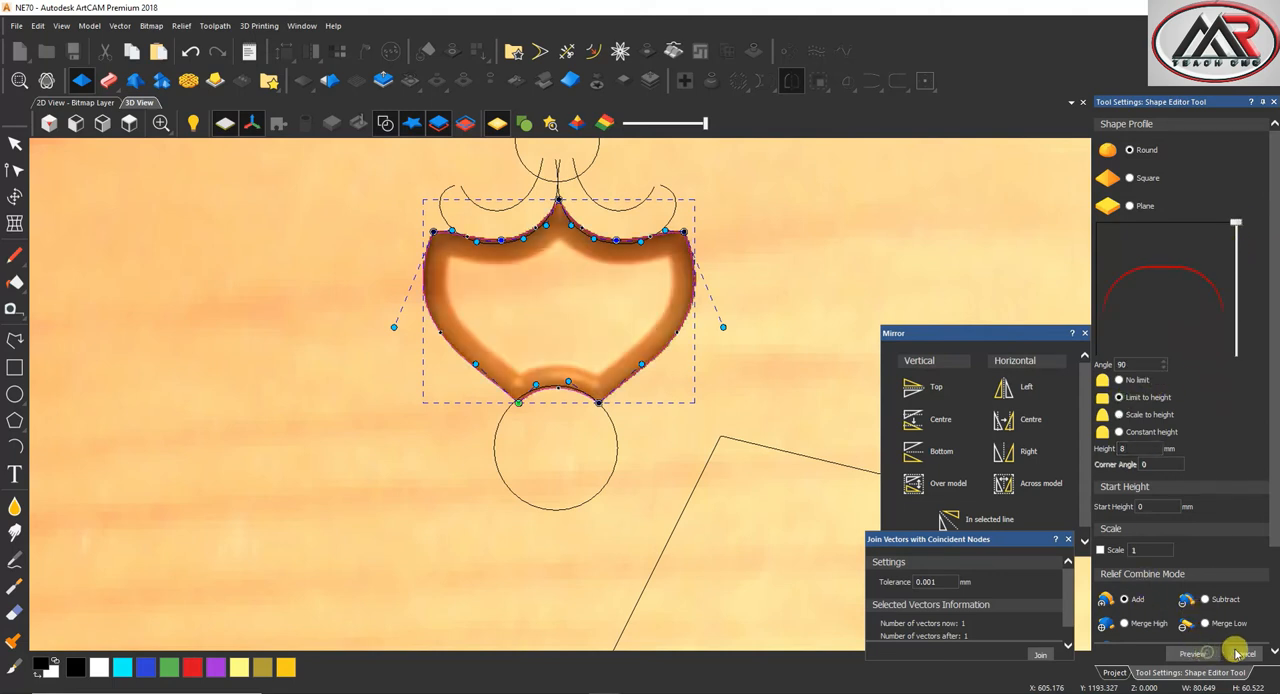
pyautogui.click(737, 192)
# Set up a two-rail sweep of the right scroll above the petal, using the curved cross-section profile beside the vase
pyautogui.scroll(-3, 634, 256)
pyautogui.scroll(4, 634, 256)
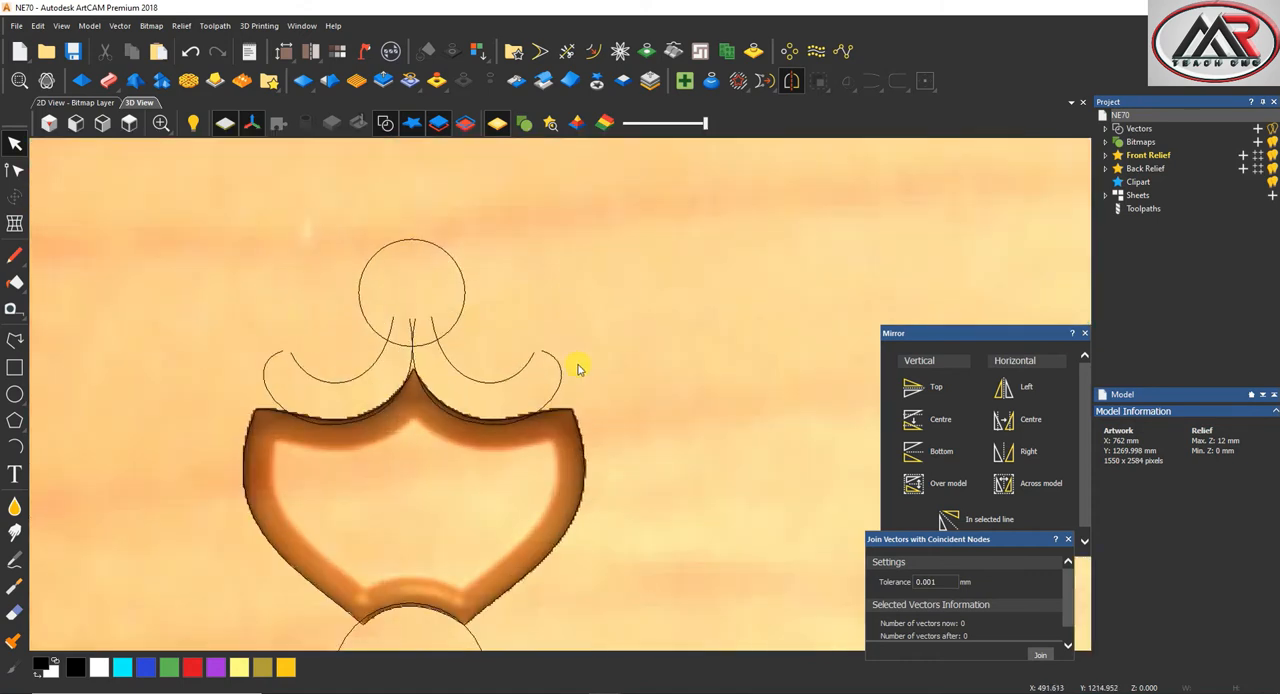
pyautogui.click(543, 378)
pyautogui.scroll(-5, 708, 528)
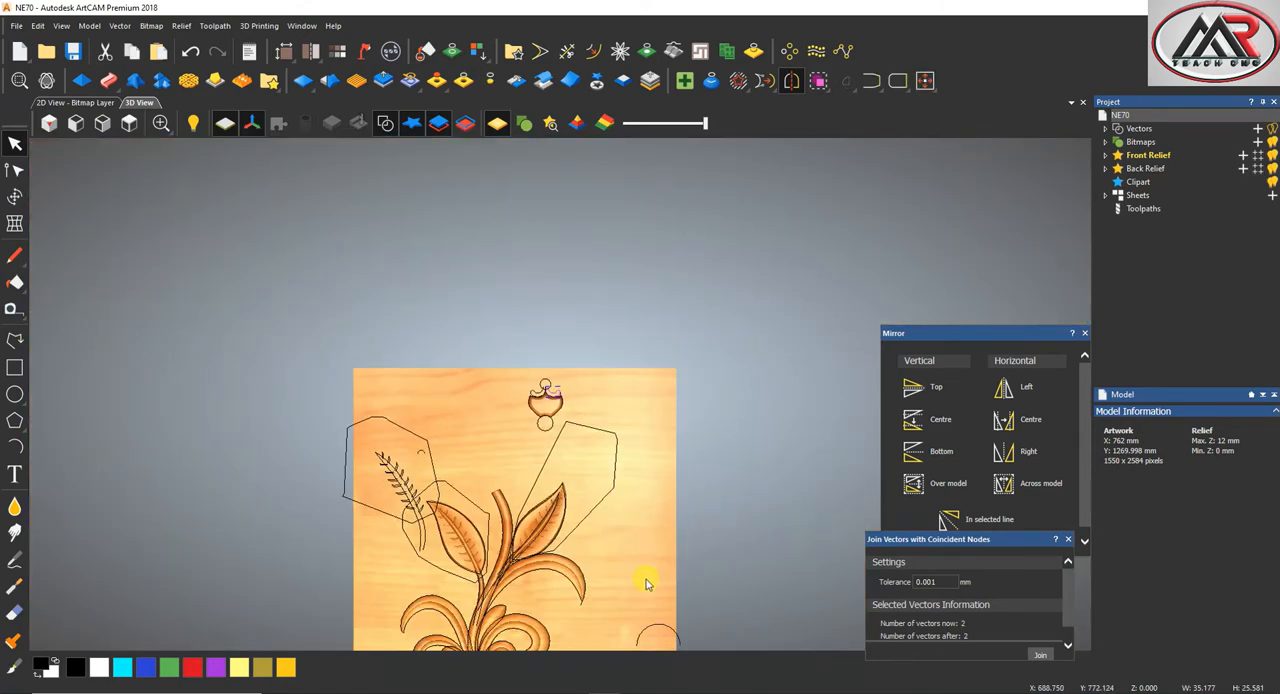
pyautogui.scroll(2, 646, 583)
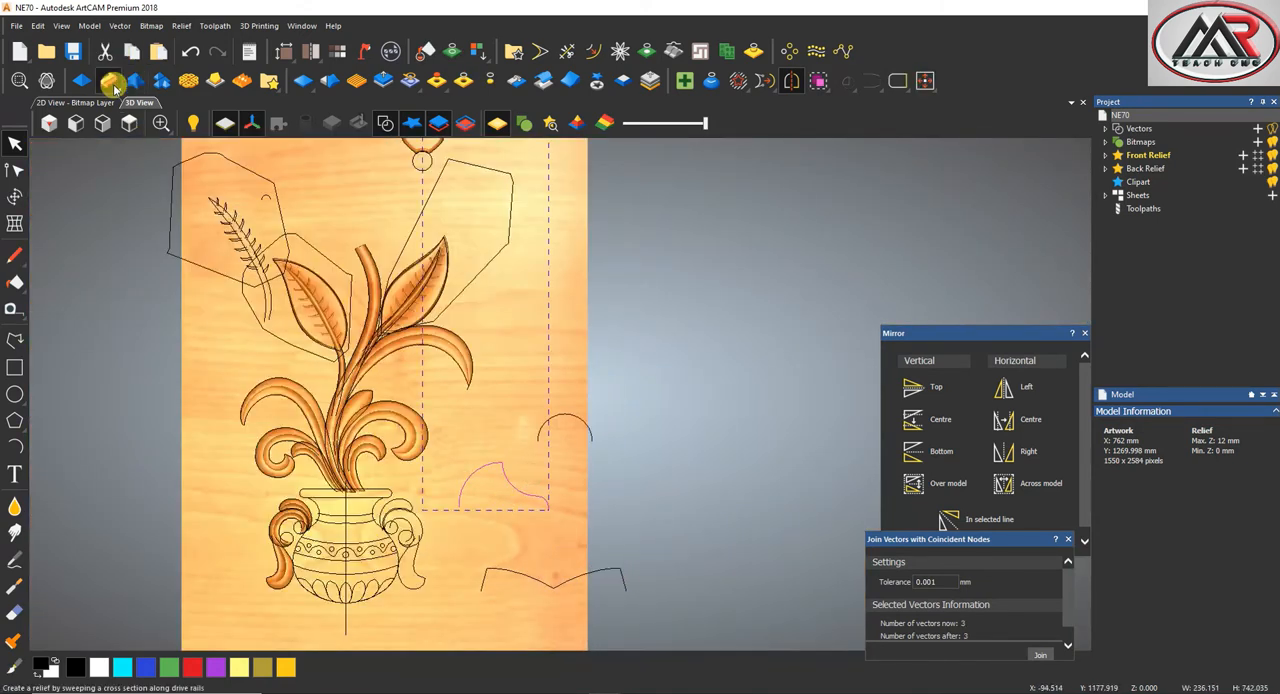
pyautogui.click(108, 80)
pyautogui.scroll(5, 510, 185)
pyautogui.scroll(4, 512, 187)
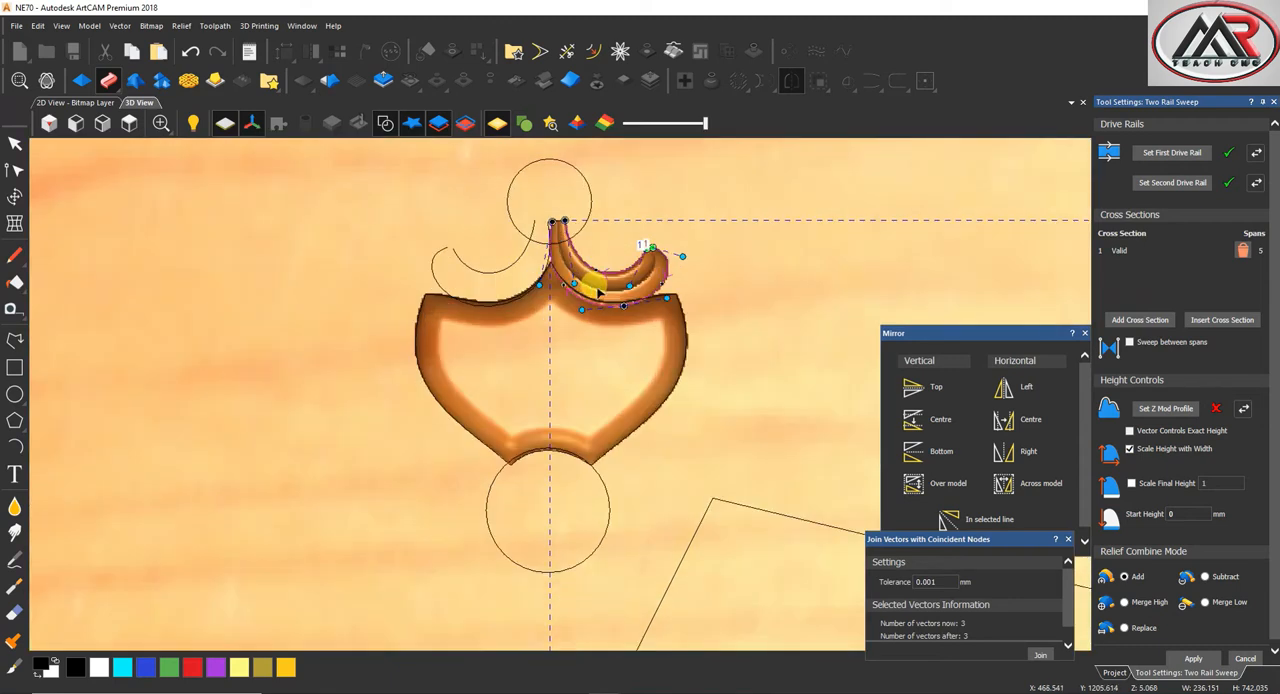
# Apply the right scroll's sweep with Merge High, final height scaled to 8 and a start height of 4 mm
pyautogui.click(1125, 603)
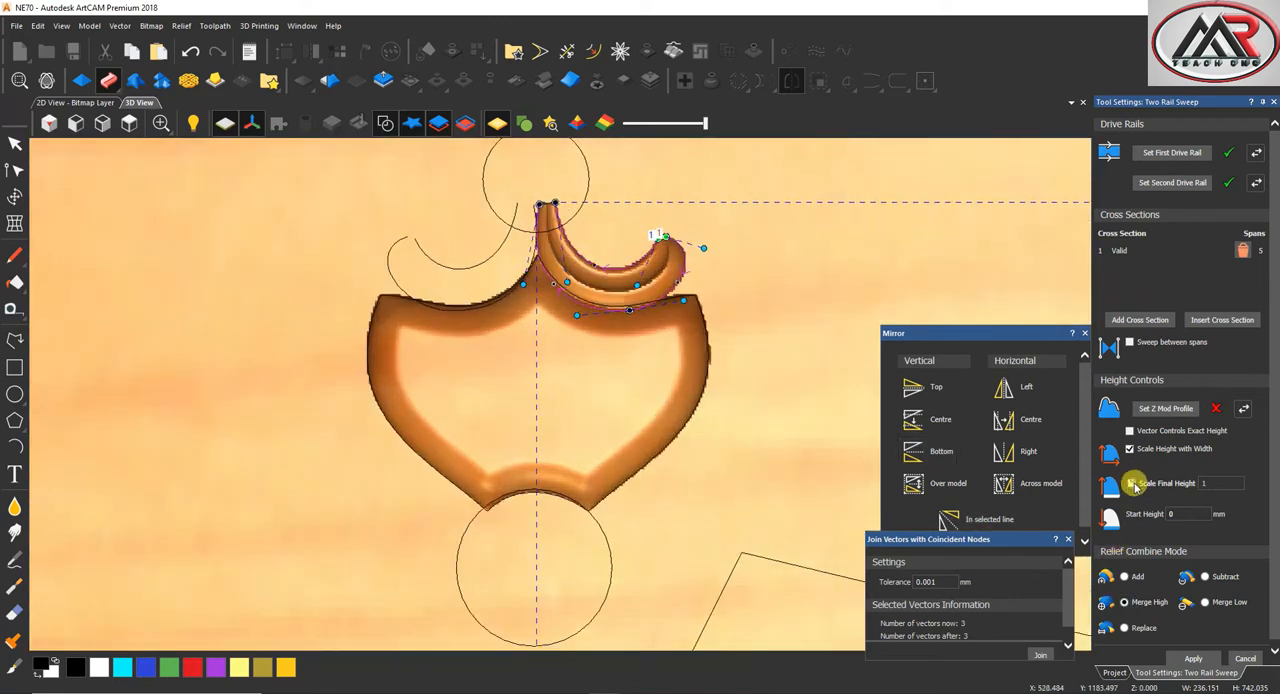
pyautogui.click(1131, 483)
pyautogui.click(1200, 478)
pyautogui.write('8')
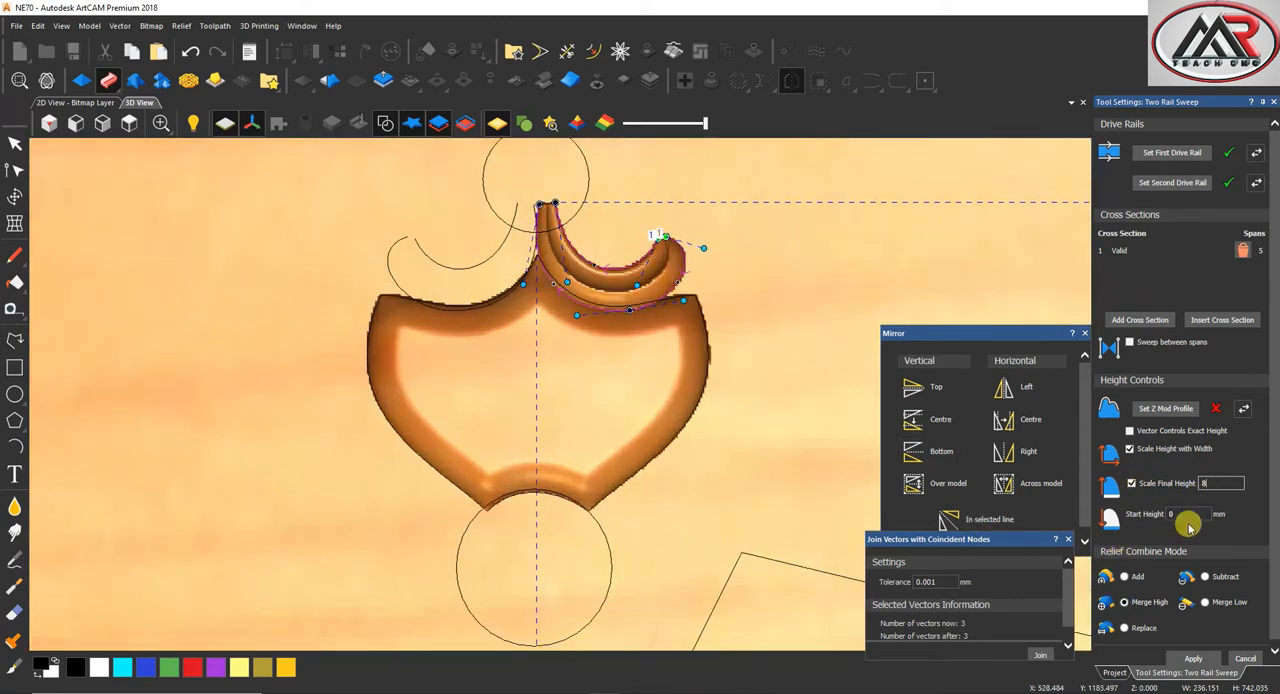
pyautogui.write('4')
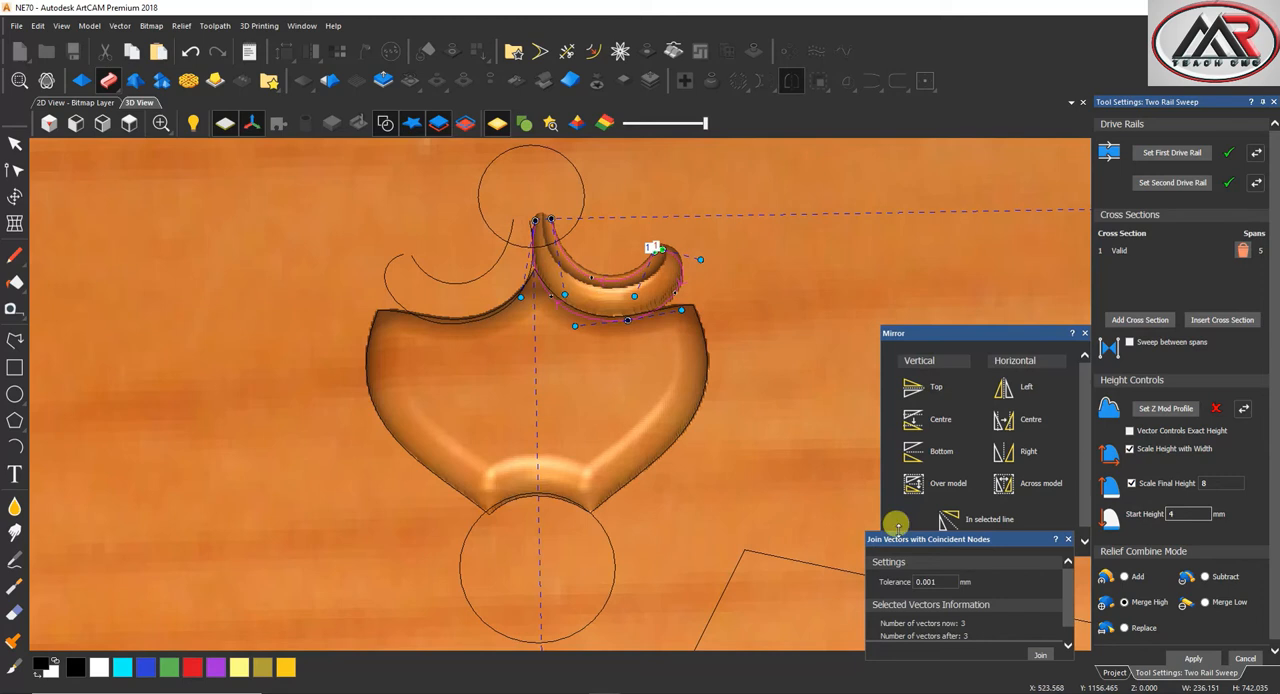
pyautogui.click(1192, 658)
# Sweep the left scroll along its two rails with the same cross section and height settings
pyautogui.scroll(2, 487, 310)
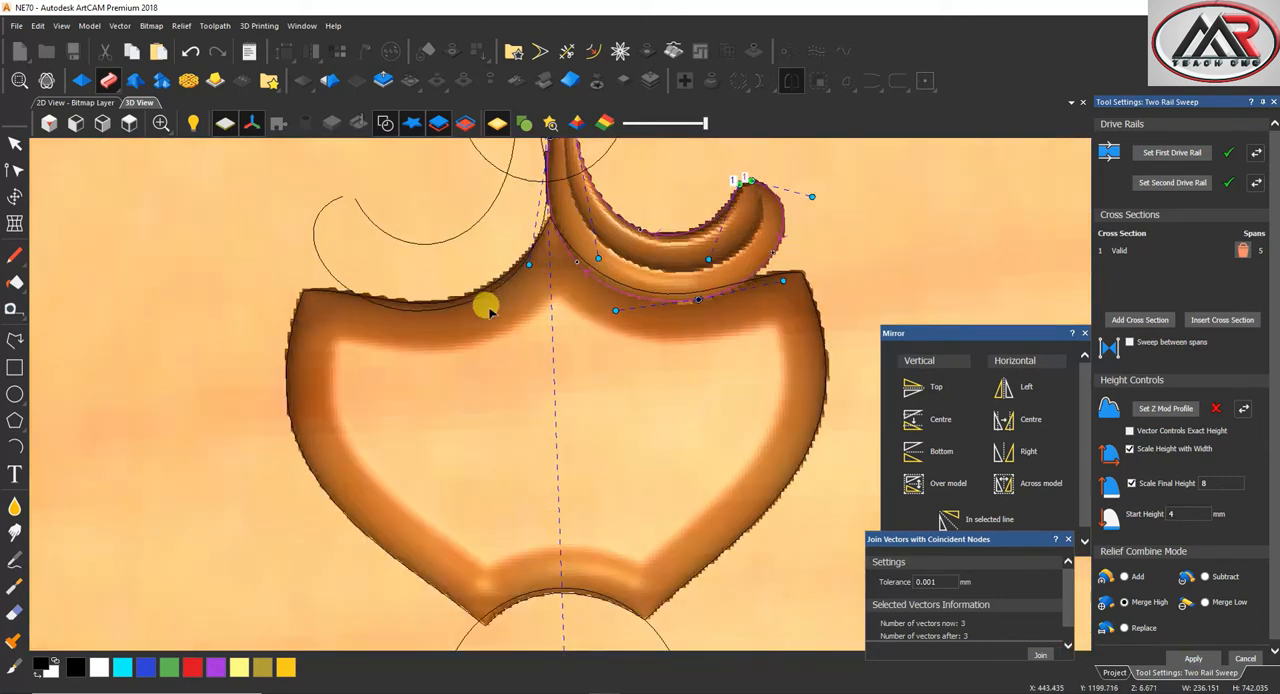
pyautogui.click(455, 298)
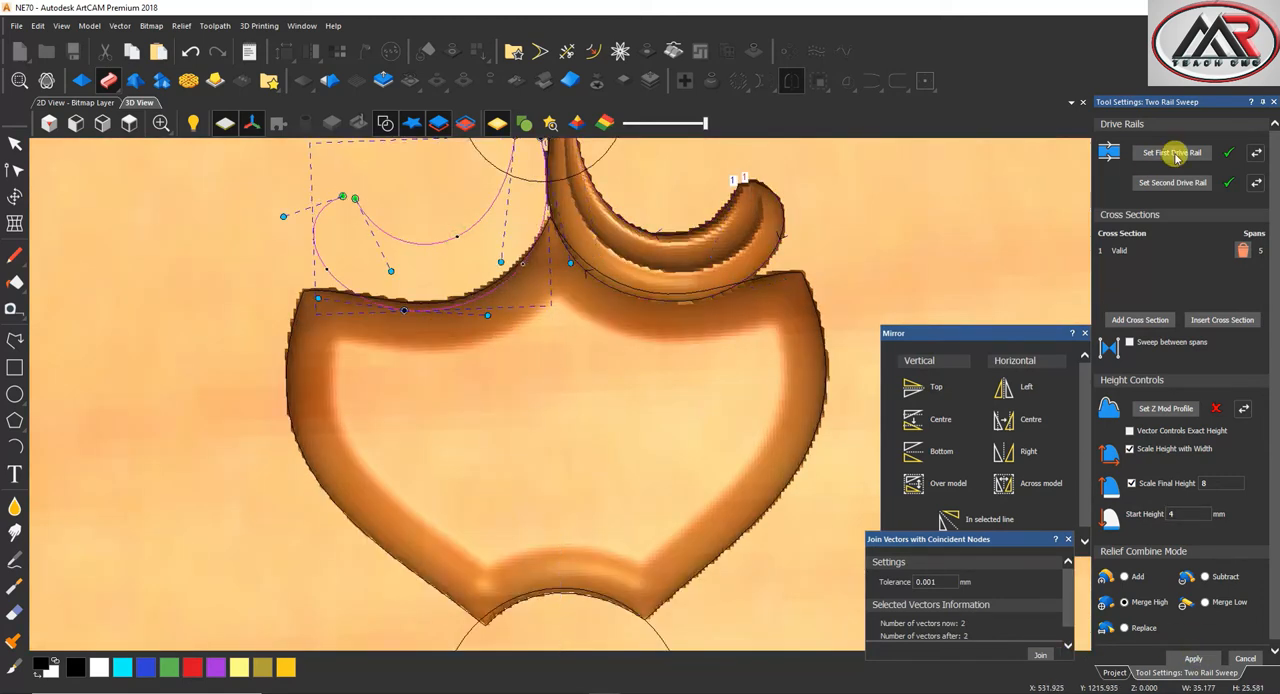
pyautogui.scroll(-3, 510, 290)
pyautogui.click(1192, 658)
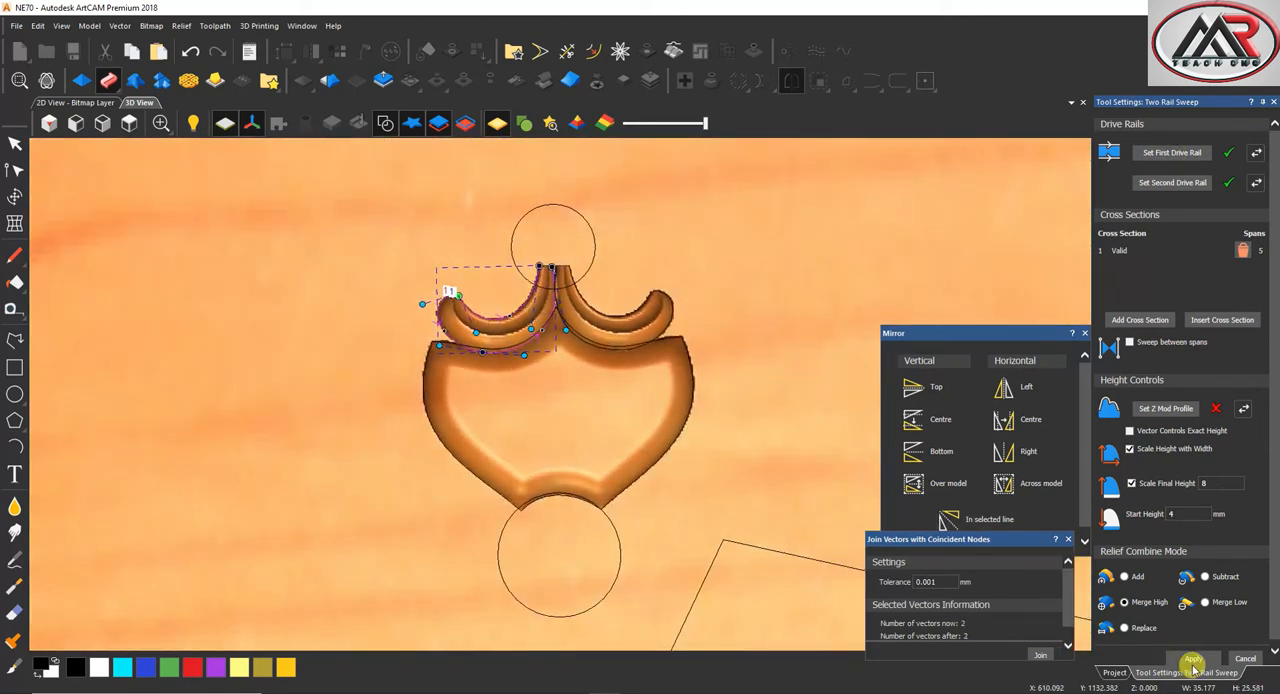
# Give the circle above the scrolls a round profile scaled to 8 mm height with a 4 mm start height
pyautogui.click(551, 218)
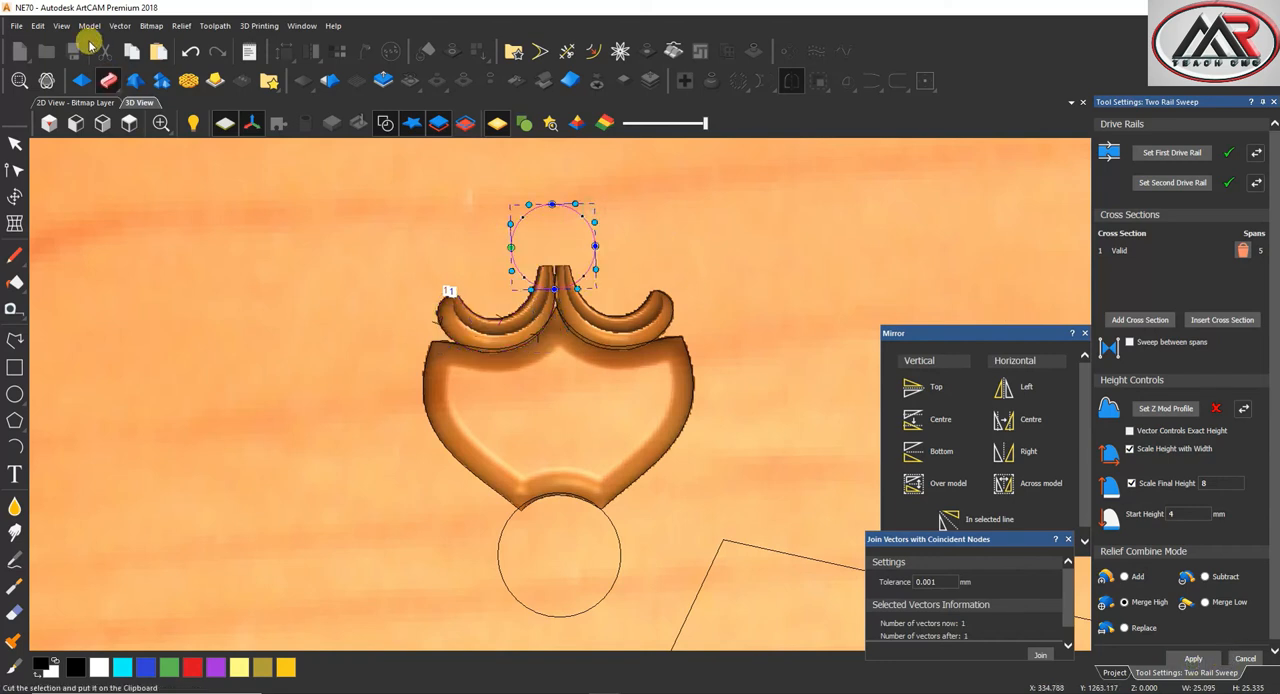
pyautogui.click(81, 80)
pyautogui.click(1129, 149)
pyautogui.click(1118, 414)
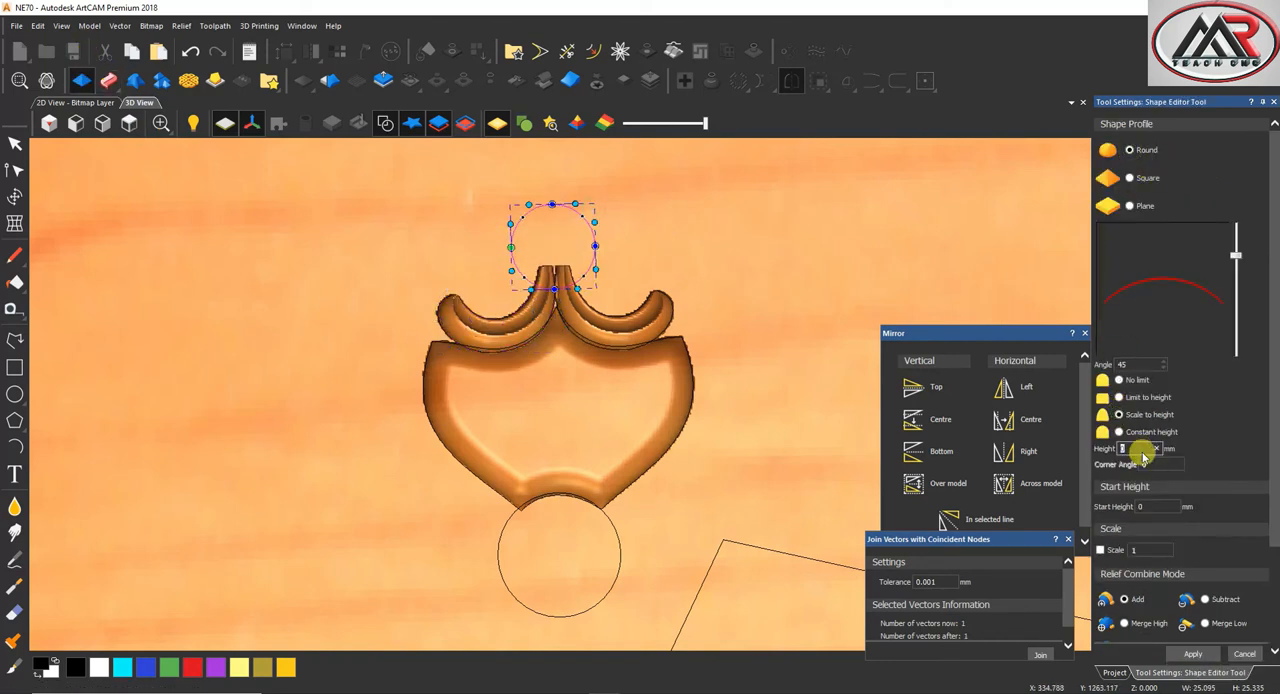
pyautogui.write('8')
pyautogui.write('4')
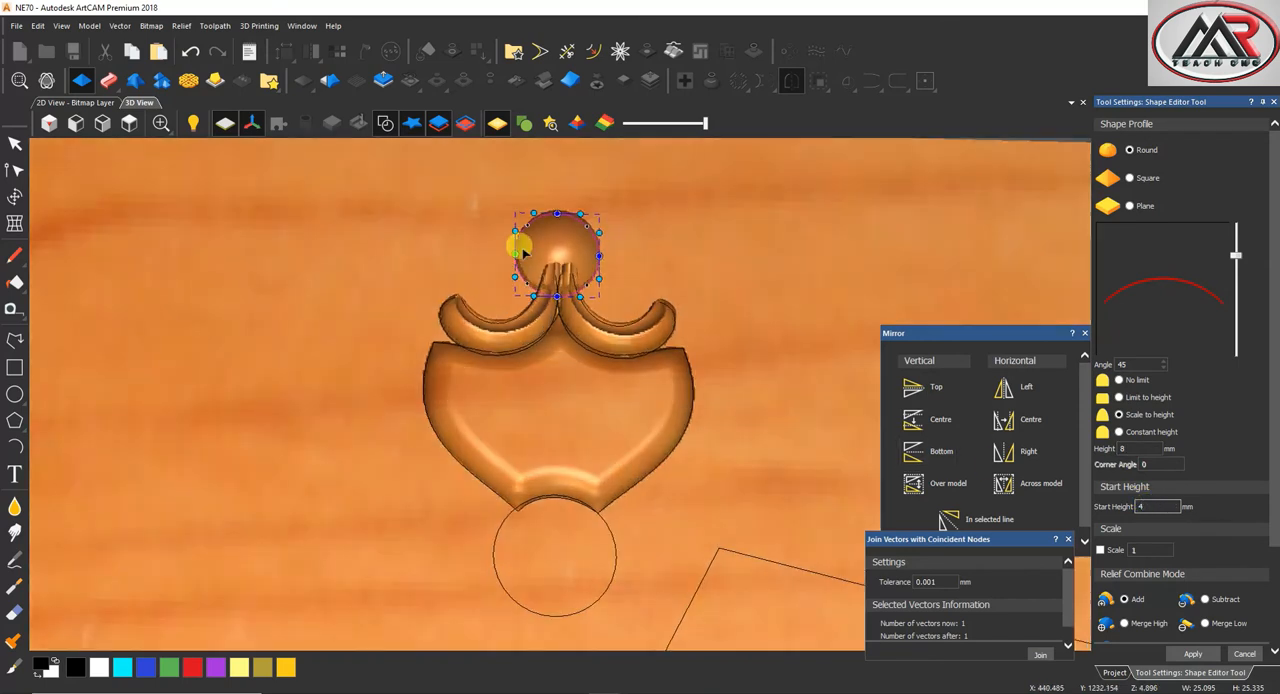
# Raise the upper ball's profile angle to 90 degrees, combine it with Merge High, and finish the shape
pyautogui.moveTo(1240, 255); pyautogui.dragTo(1248, 162)
pyautogui.click(1125, 623)
pyautogui.moveTo(544, 304); pyautogui.dragTo(597, 318)
pyautogui.scroll(1, 597, 318)
pyautogui.scroll(-3, 591, 346)
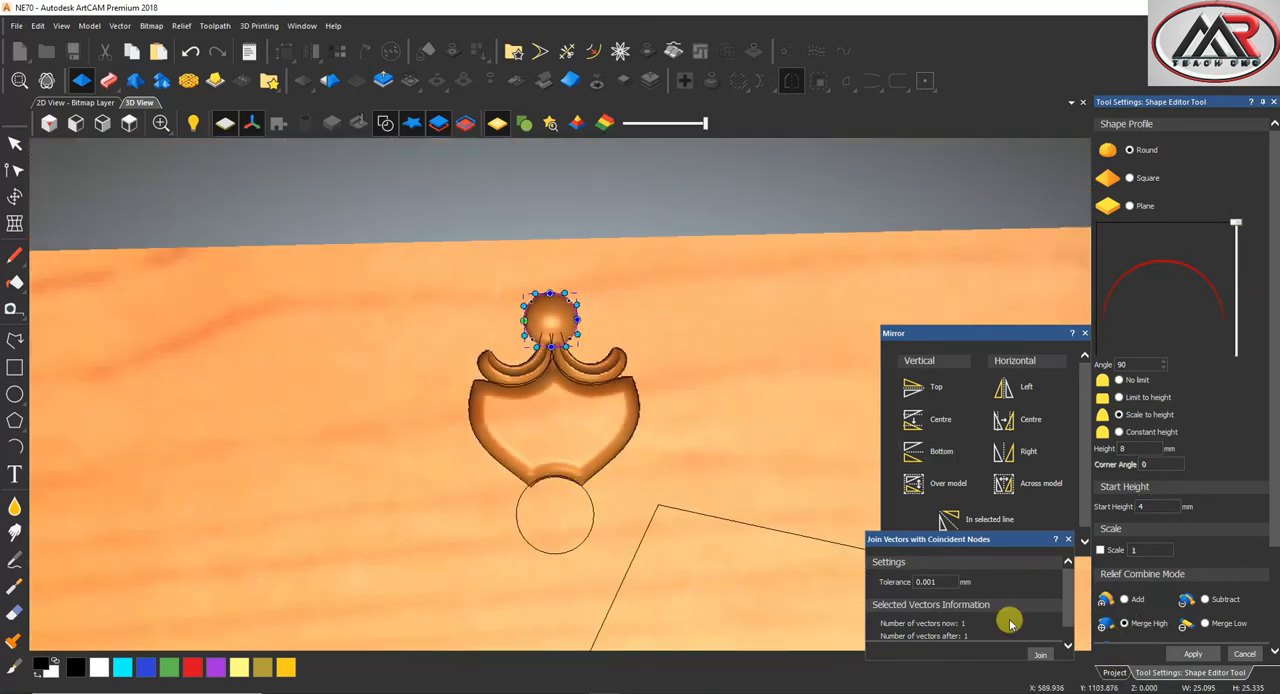
pyautogui.click(1193, 654)
pyautogui.click(1240, 656)
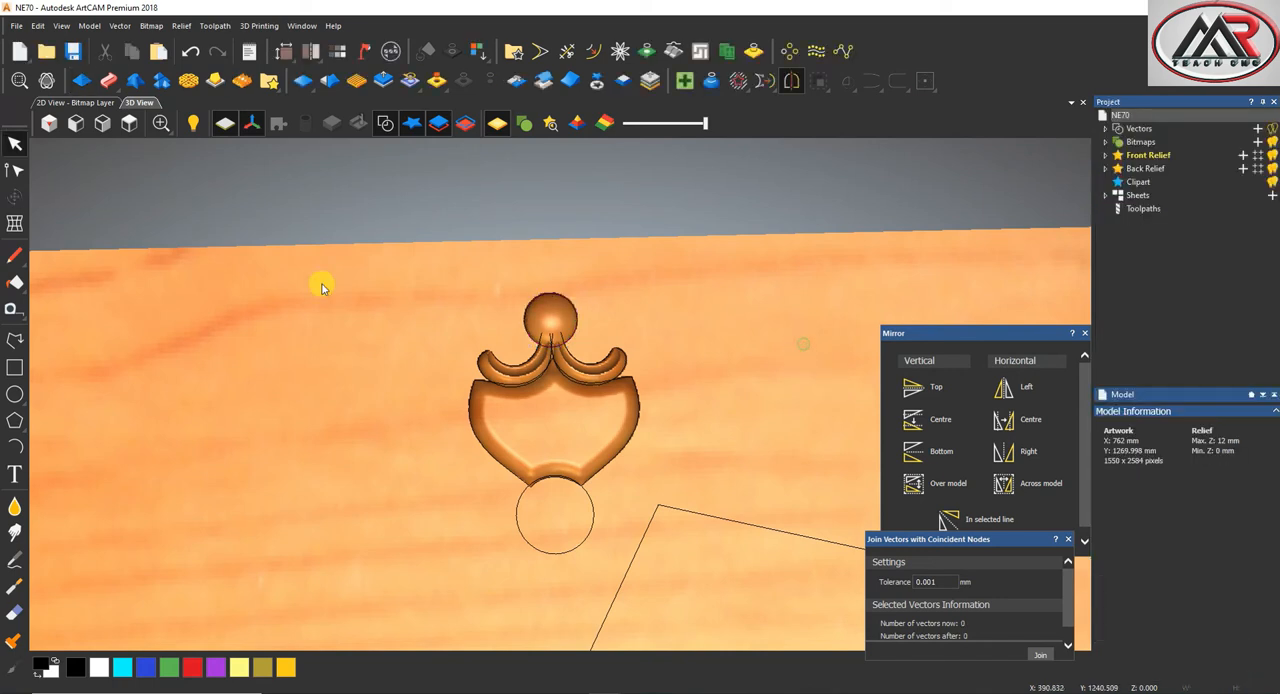
# Return to the top view and draw a vertical and a horizontal line crossing the circle below the petal
pyautogui.click(131, 122)
pyautogui.scroll(3, 543, 200)
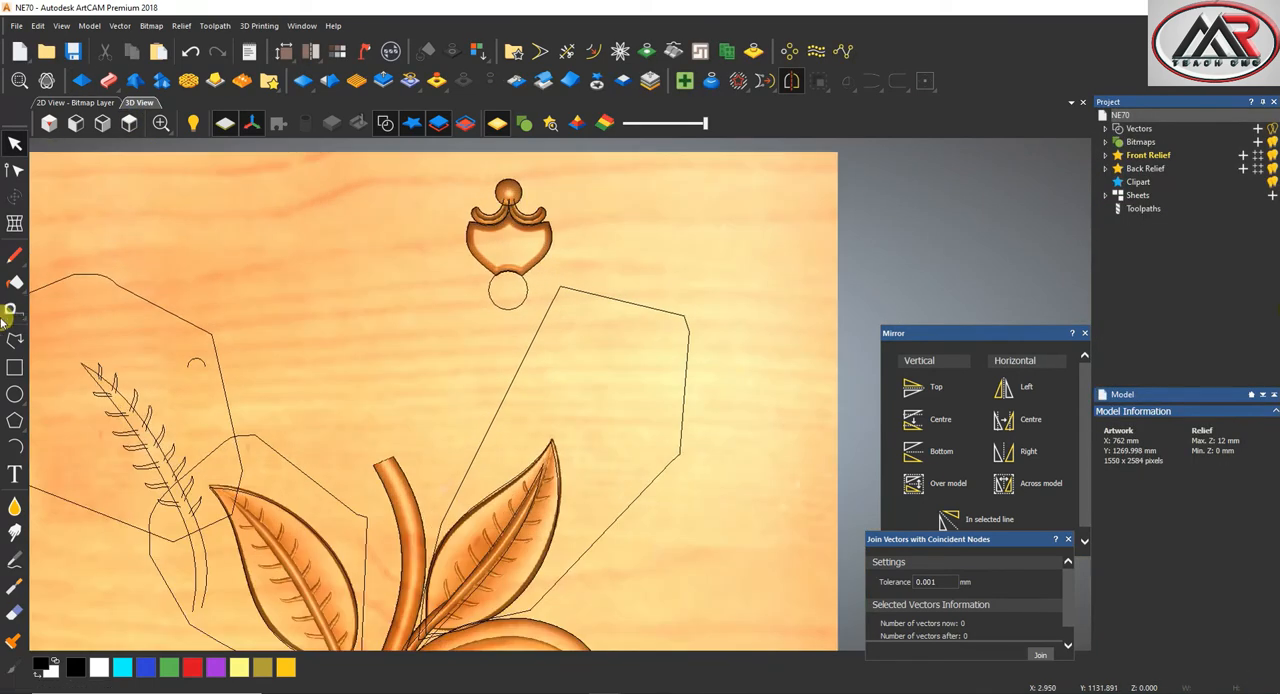
pyautogui.click(15, 340)
pyautogui.scroll(3, 510, 255)
pyautogui.click(502, 265)
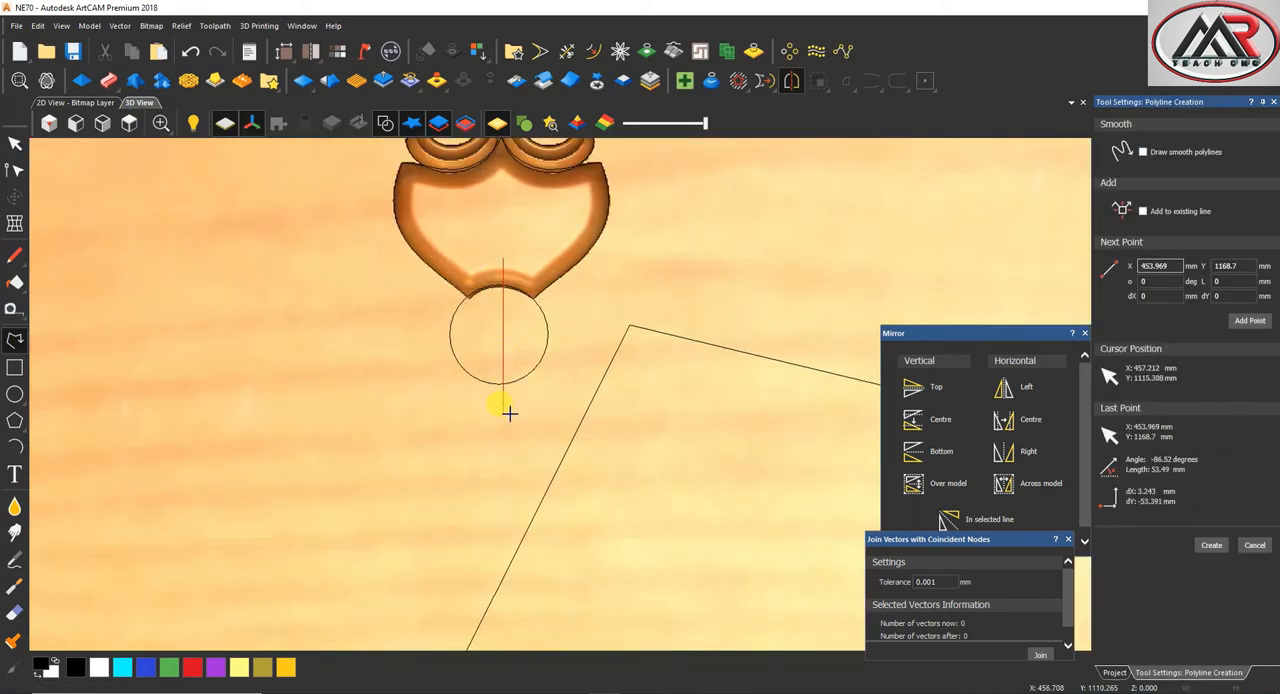
pyautogui.rightClick(504, 418)
pyautogui.click(15, 340)
pyautogui.click(429, 331)
pyautogui.click(608, 331)
pyautogui.rightClick(595, 340)
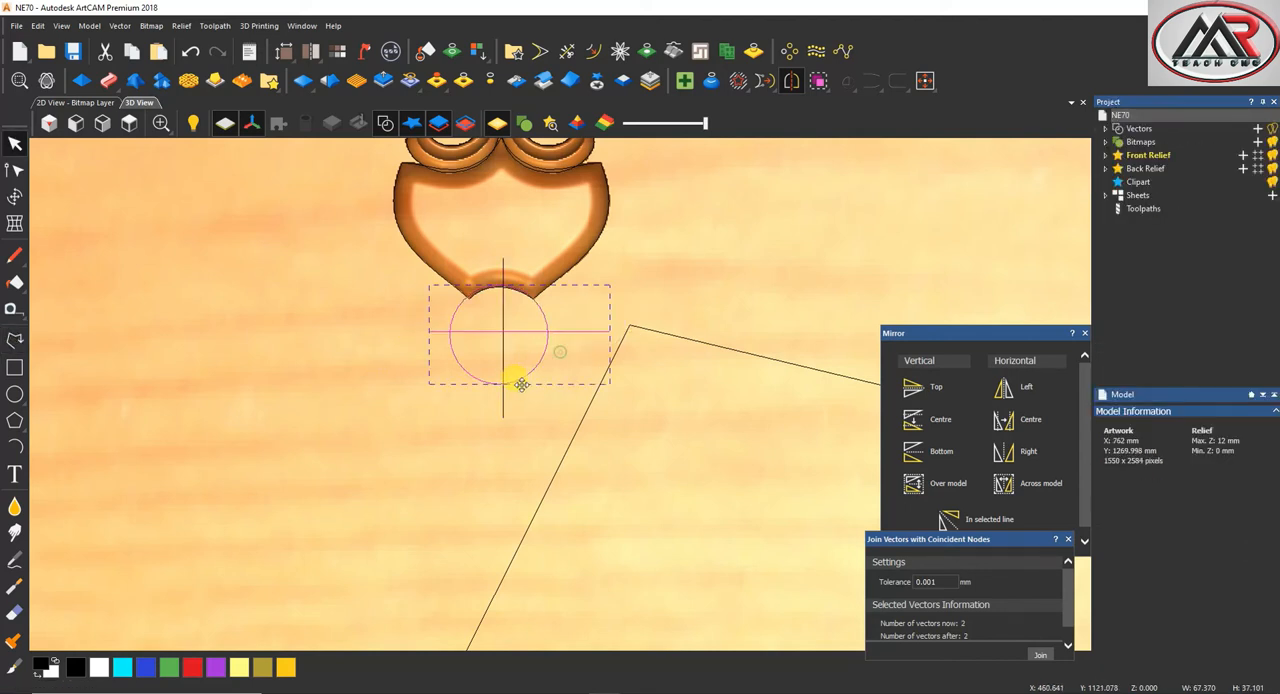
# Centre the horizontal line and the vertical line on the circle below the petal
pyautogui.click(928, 84)
pyautogui.click(923, 297)
pyautogui.click(510, 419)
pyautogui.click(505, 412)
pyautogui.keyDown('shift'); pyautogui.click(530, 376); pyautogui.keyUp('shift')
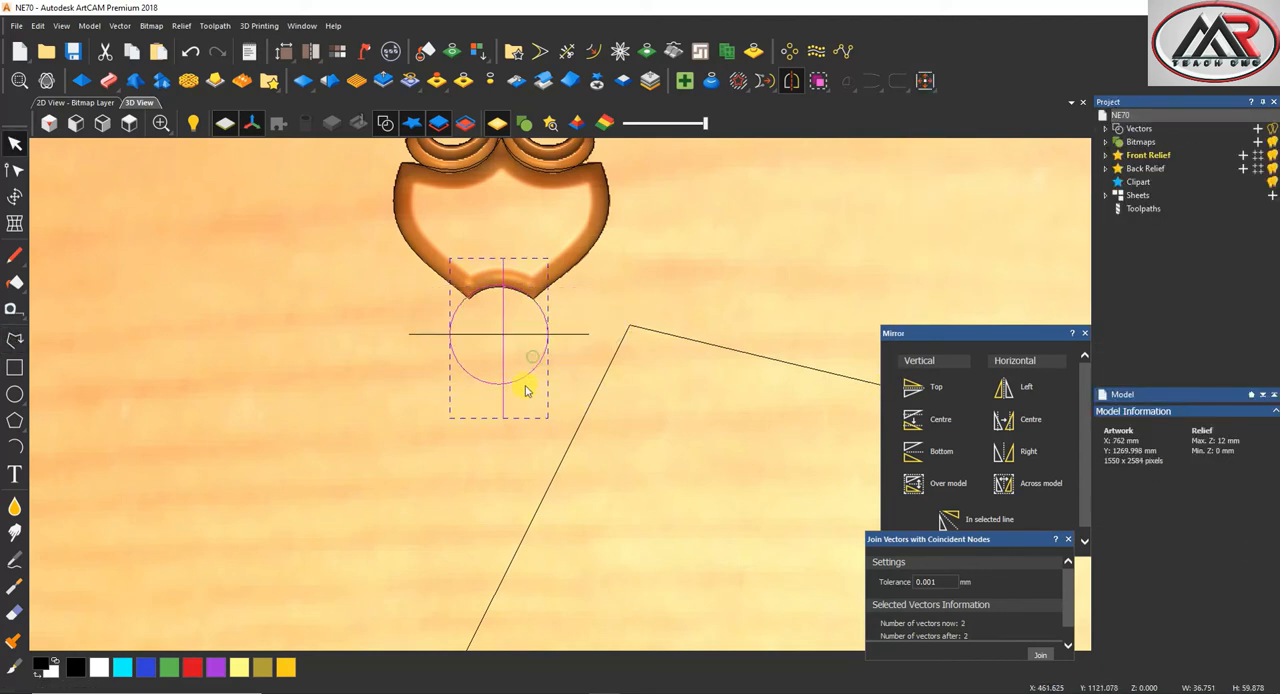
pyautogui.click(924, 81)
pyautogui.click(922, 294)
pyautogui.scroll(-3, 340, 360)
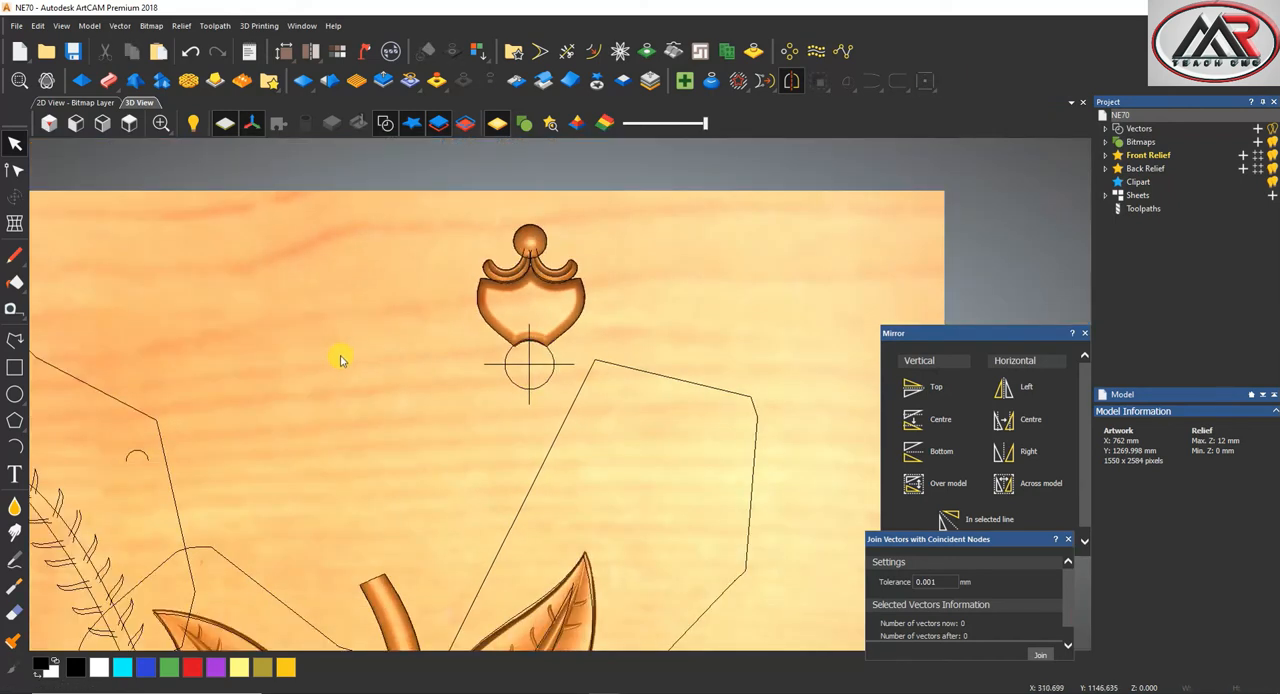
# Draw a rectangle around the finished ornament and turn the relief inside it into relief clipart
pyautogui.click(12, 394)
pyautogui.click(14, 367)
pyautogui.moveTo(445, 207); pyautogui.dragTo(623, 383)
pyautogui.press('Return')
pyautogui.click(597, 83)
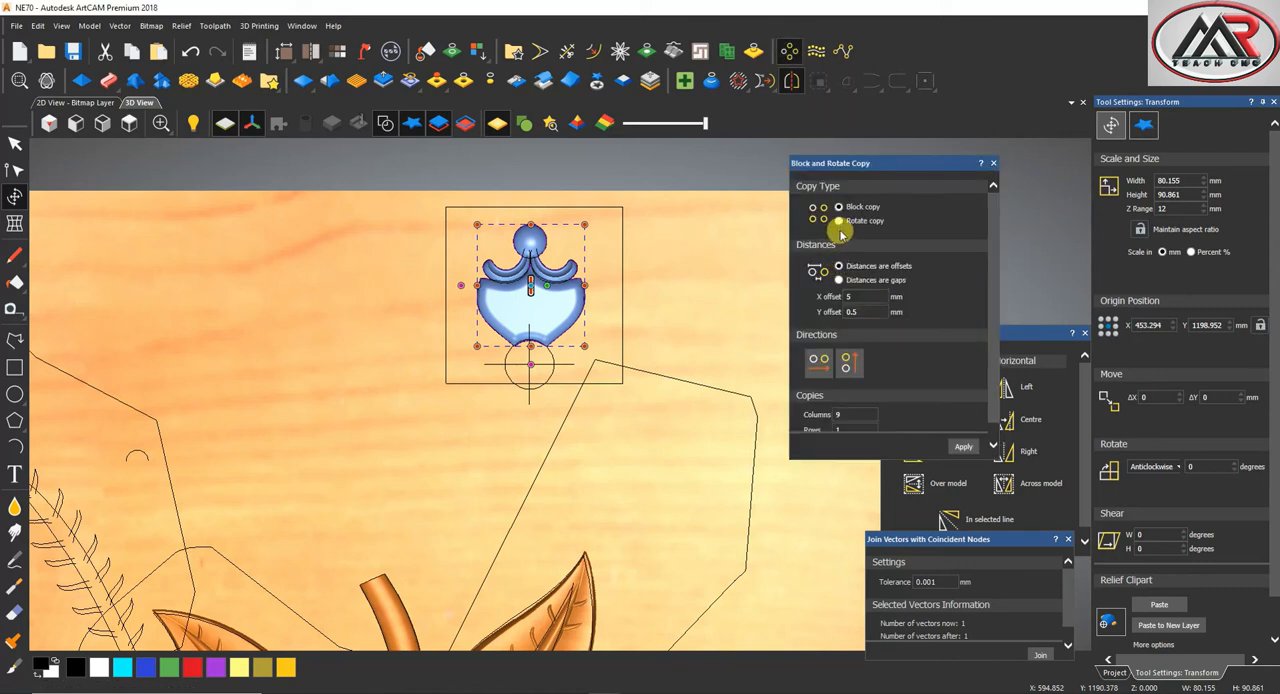
# Rotate-copy the ornament clipart into 4 objects over a total of 360 degrees about the circle's centre and paste them into the relief
pyautogui.click(838, 220)
pyautogui.click(530, 365)
pyautogui.scroll(5, 530, 366)
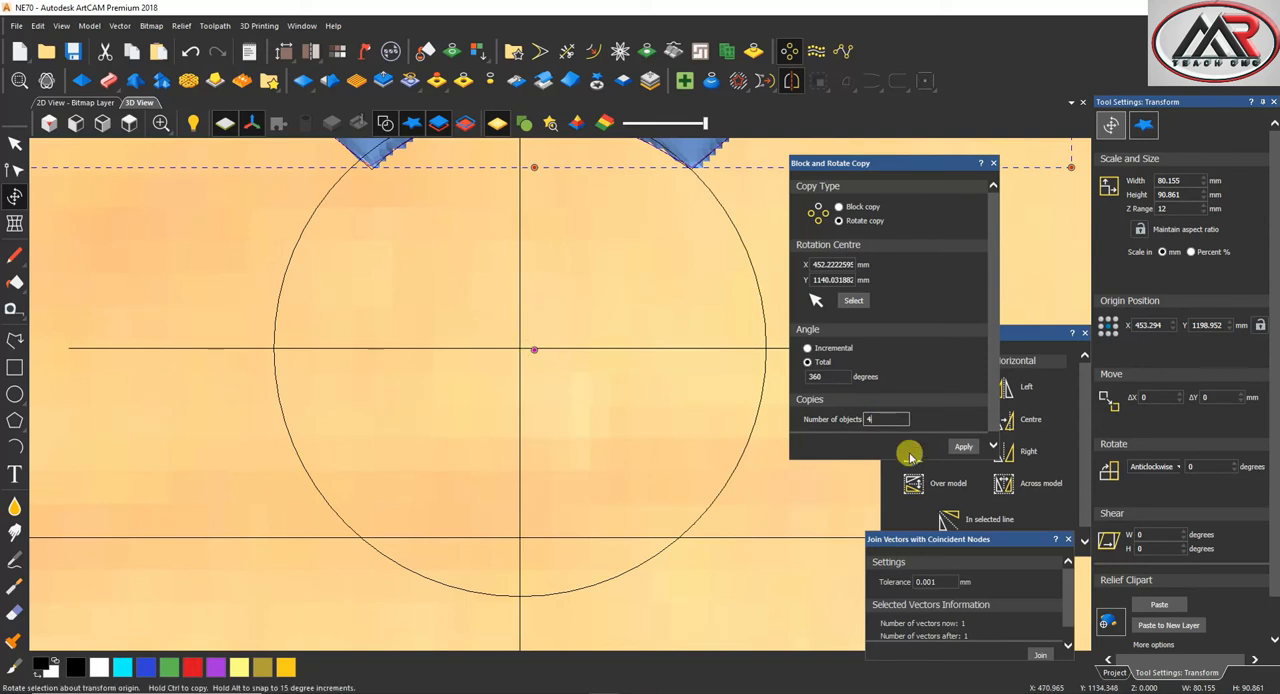
pyautogui.click(965, 447)
pyautogui.scroll(-5, 449, 294)
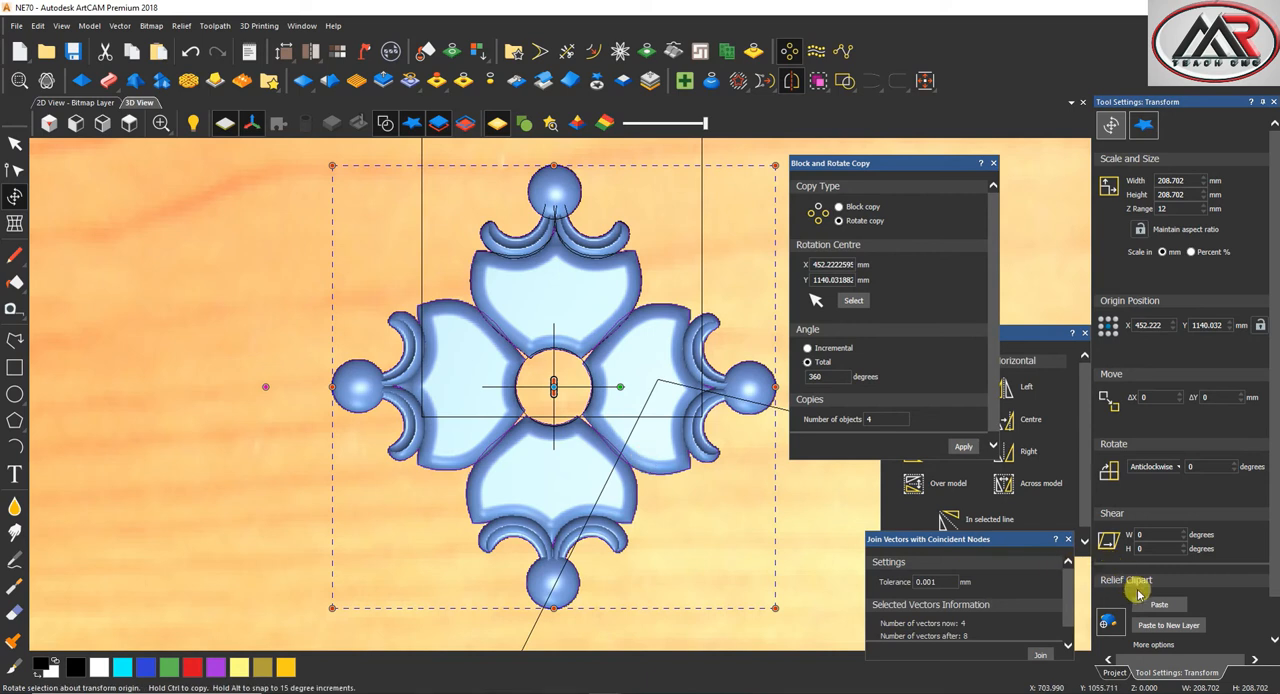
pyautogui.press('Escape')
# Offset the central circle outwards by about 2.5 mm, keeping the original circle
pyautogui.scroll(5, 590, 363)
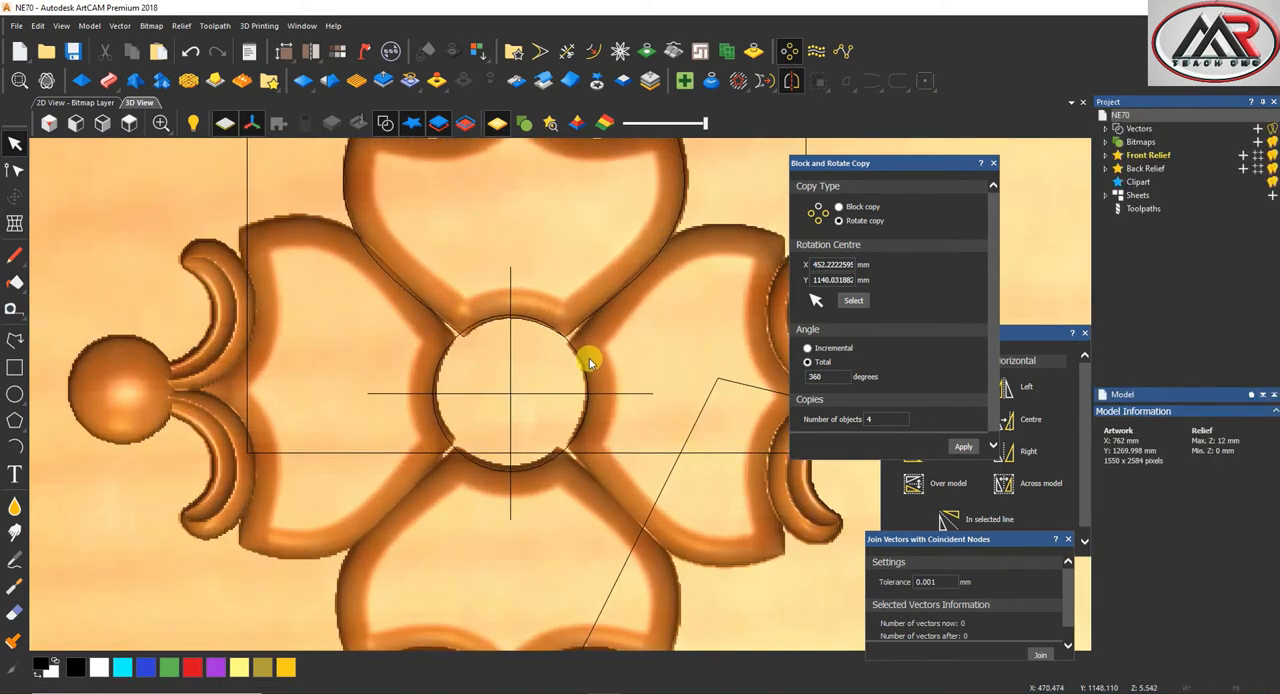
pyautogui.click(574, 348)
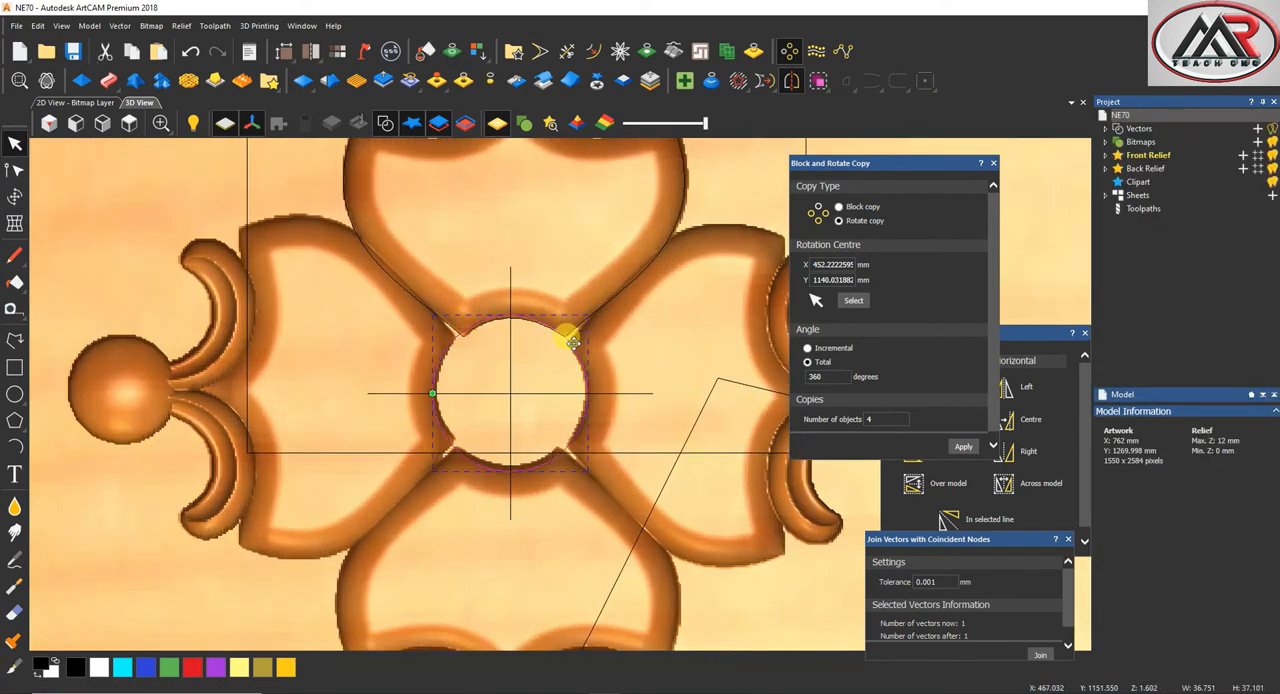
pyautogui.click(595, 51)
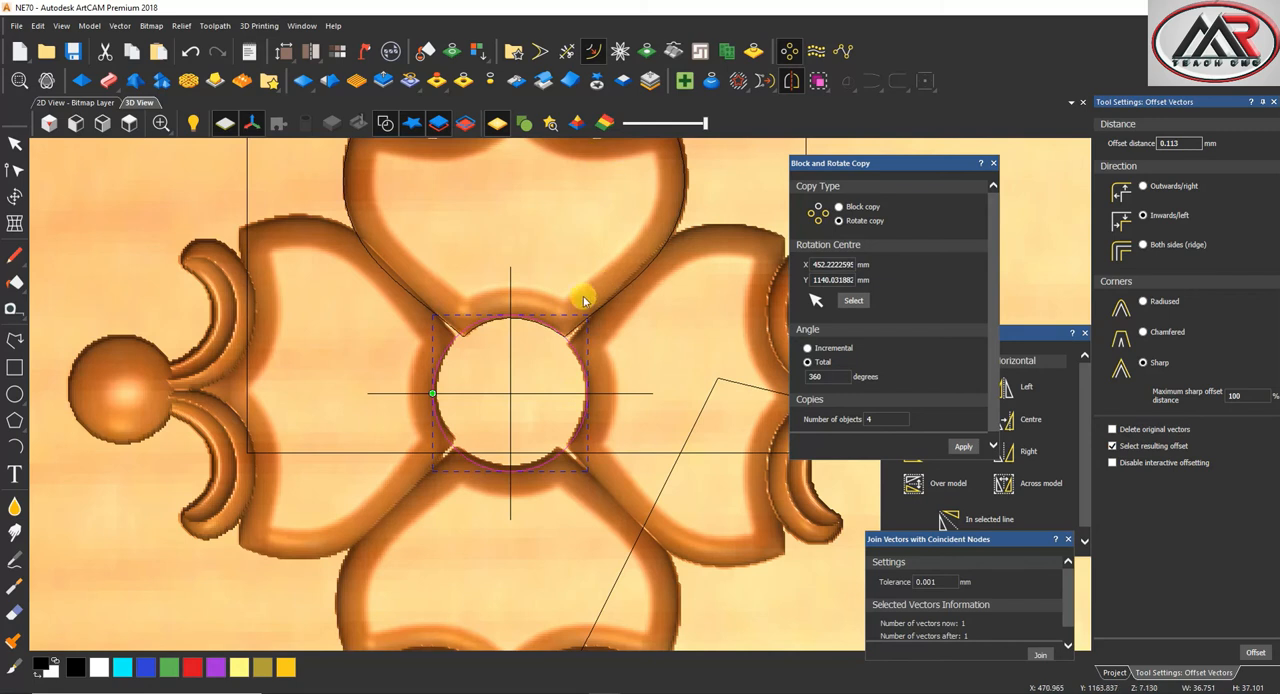
pyautogui.moveTo(583, 340); pyautogui.dragTo(581, 342)
pyautogui.click(577, 352)
pyautogui.rightClick(577, 353)
pyautogui.click(630, 371)
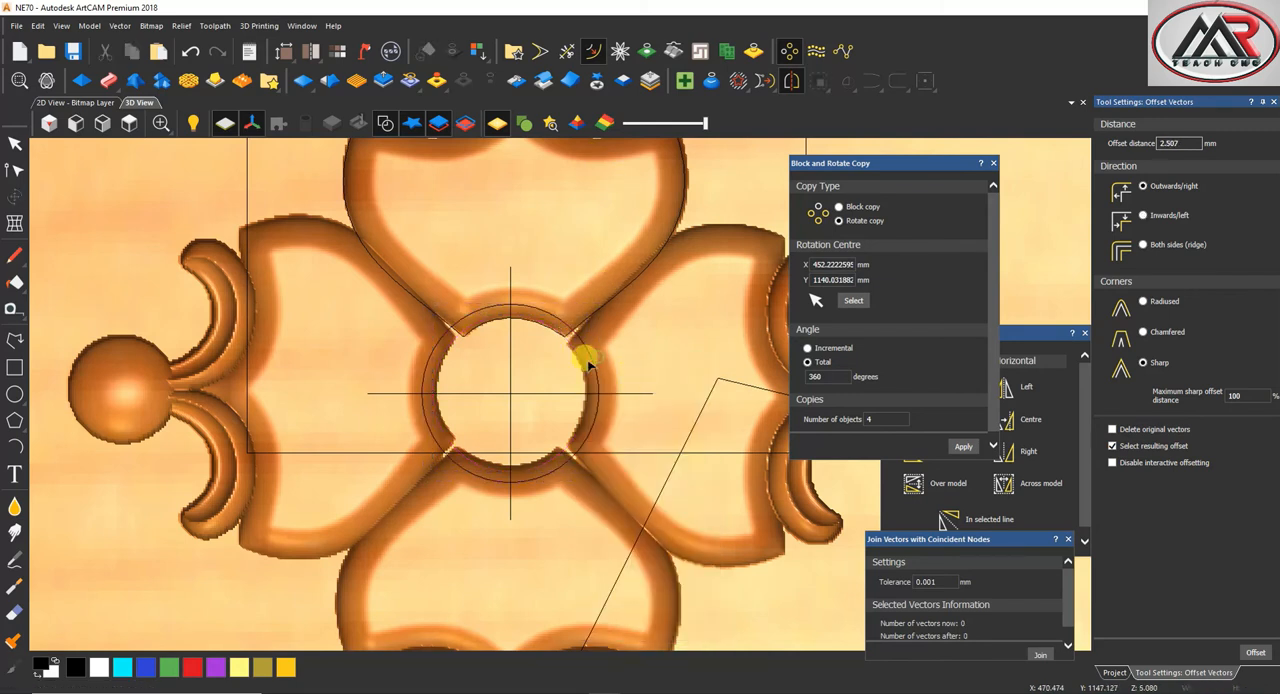
# Fill the offset circle at the flower's centre with a round dome scaled to 8 mm height, start height 4 mm, angle 90, merged high
pyautogui.click(588, 365)
pyautogui.click(81, 80)
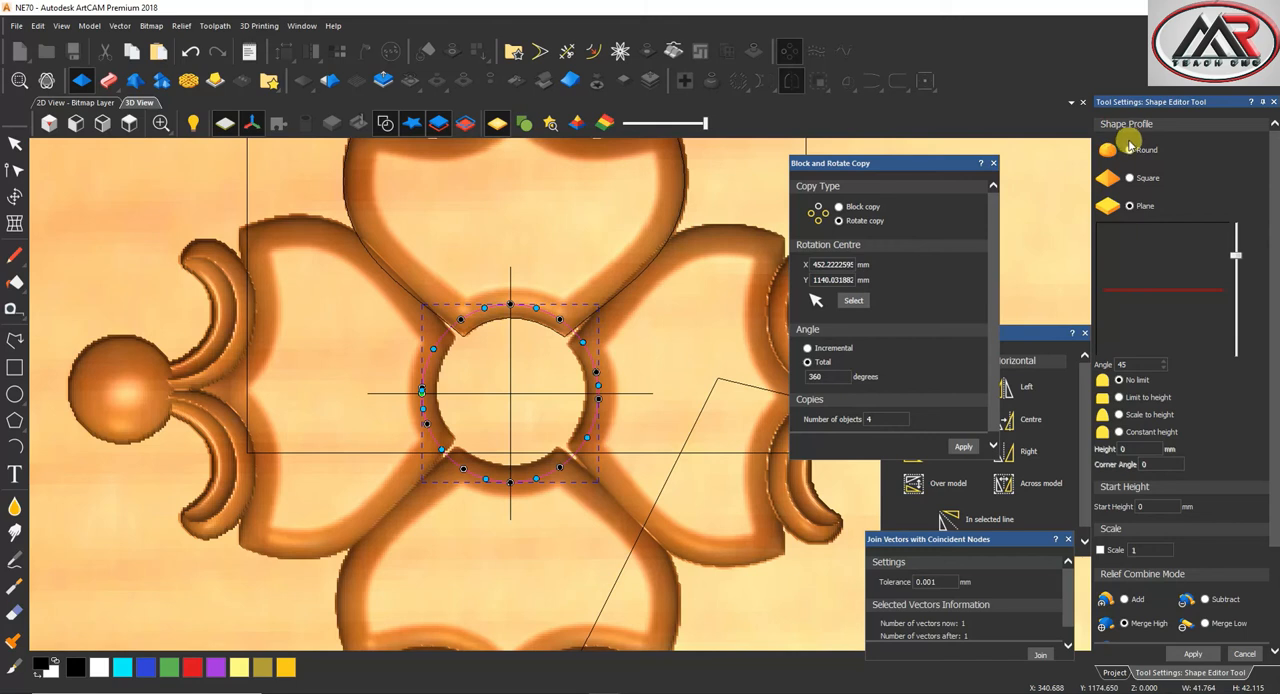
pyautogui.click(1128, 148)
pyautogui.click(1126, 433)
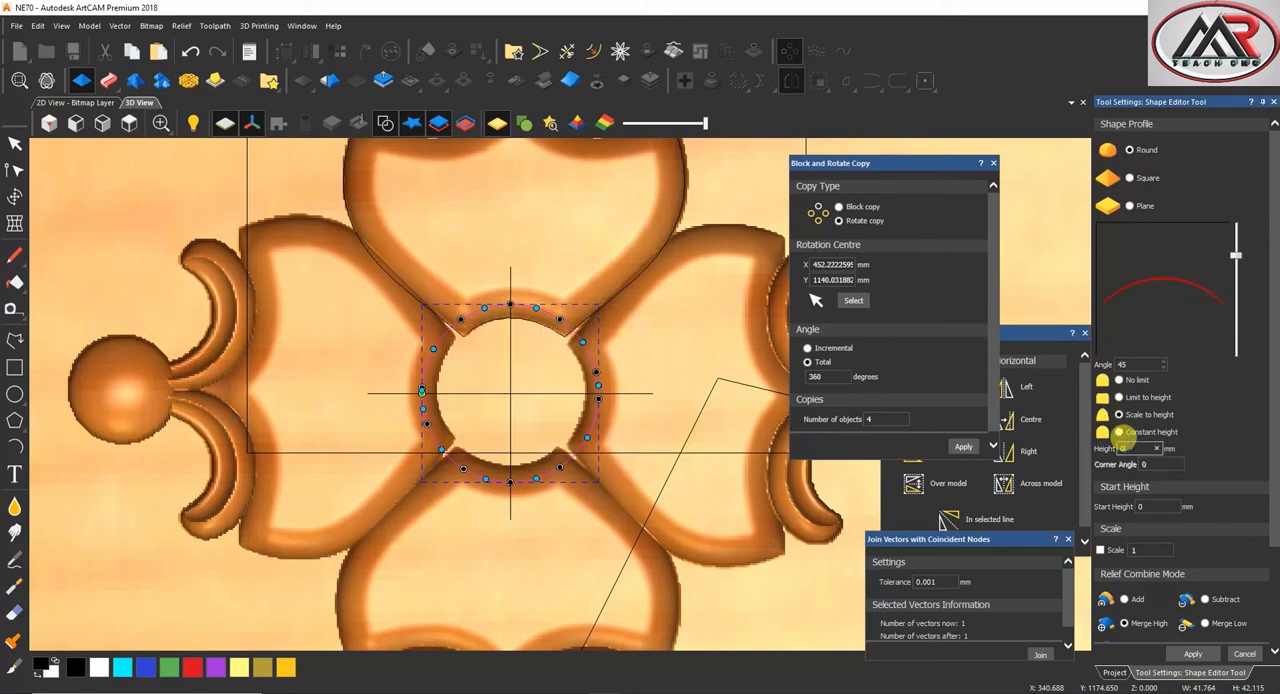
pyautogui.click(1140, 507)
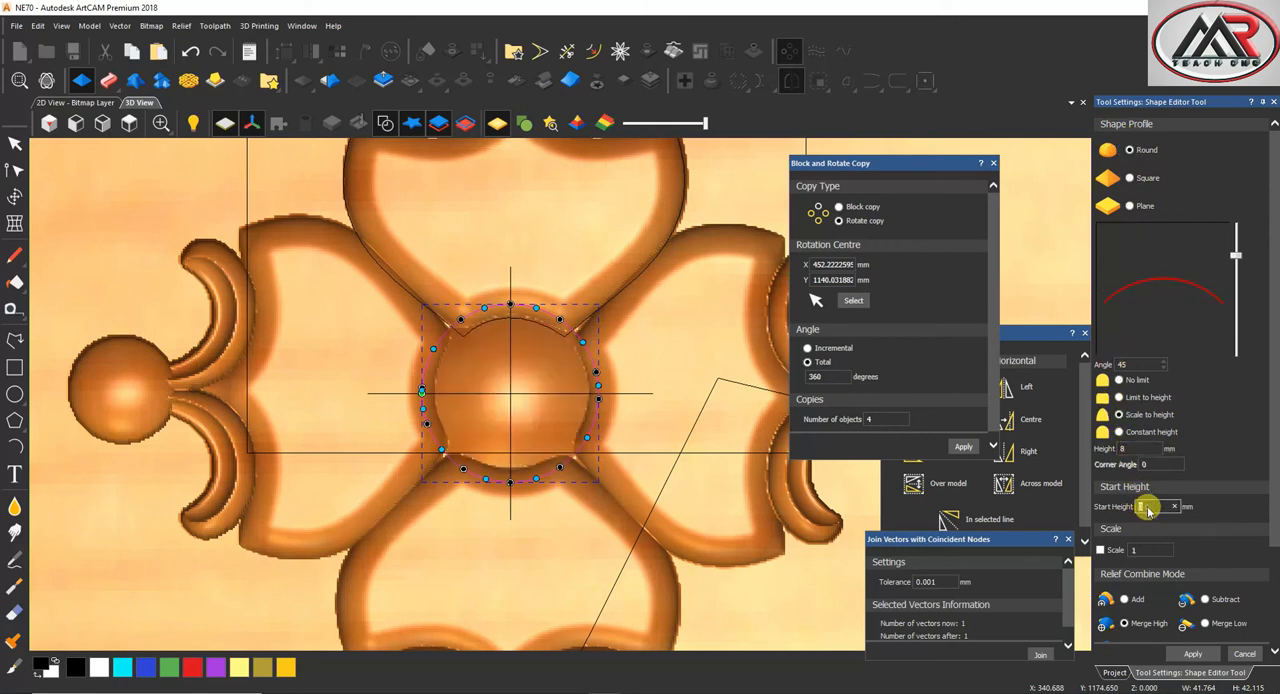
pyautogui.write('4')
pyautogui.moveTo(1240, 251); pyautogui.dragTo(1239, 130)
pyautogui.scroll(-3, 1250, 530)
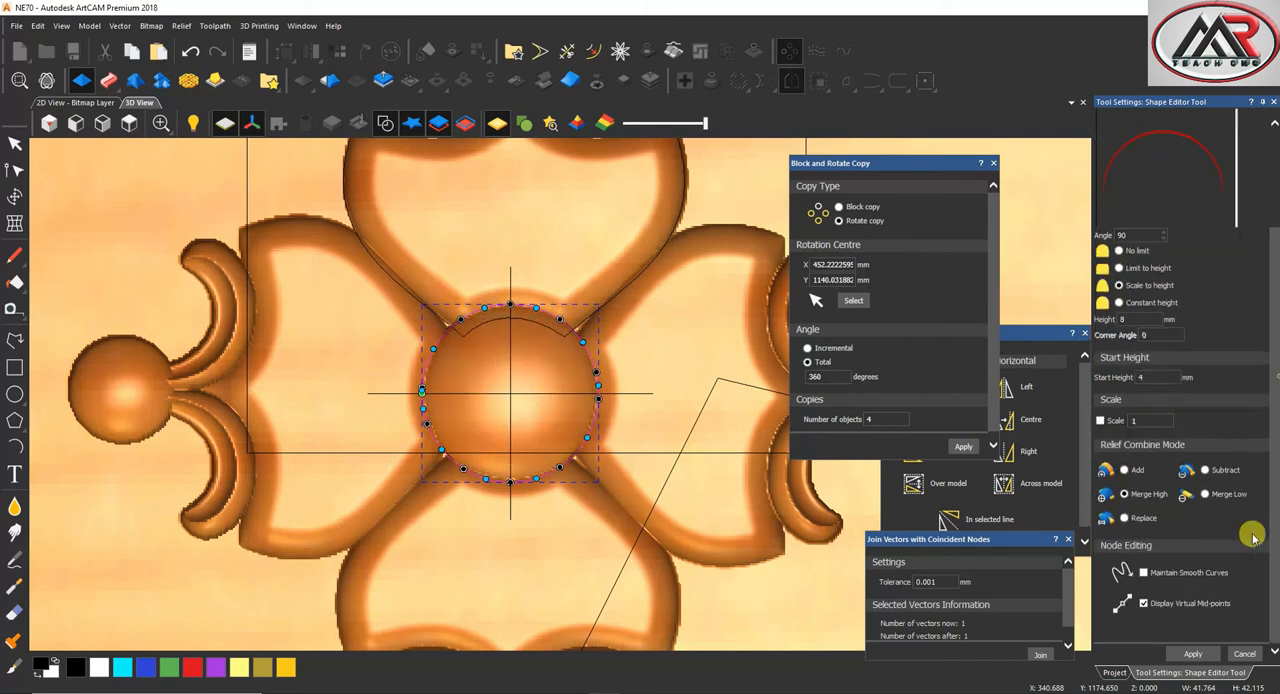
pyautogui.click(1245, 655)
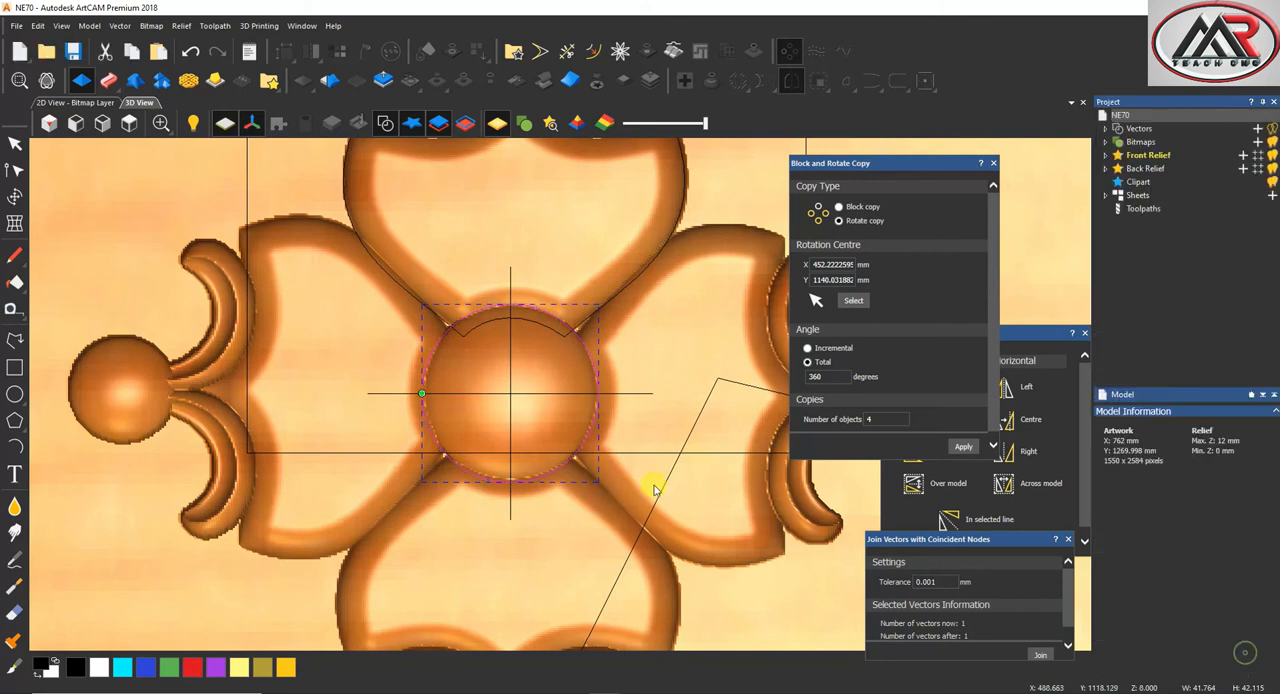
# Turn the relief inside a rectangle around the whole flower into relief clipart and move it to the upper end of the central stem
pyautogui.scroll(-2, 606, 394)
pyautogui.click(138, 102)
pyautogui.scroll(2, 634, 250)
pyautogui.scroll(-2, 630, 245)
pyautogui.scroll(2, 636, 244)
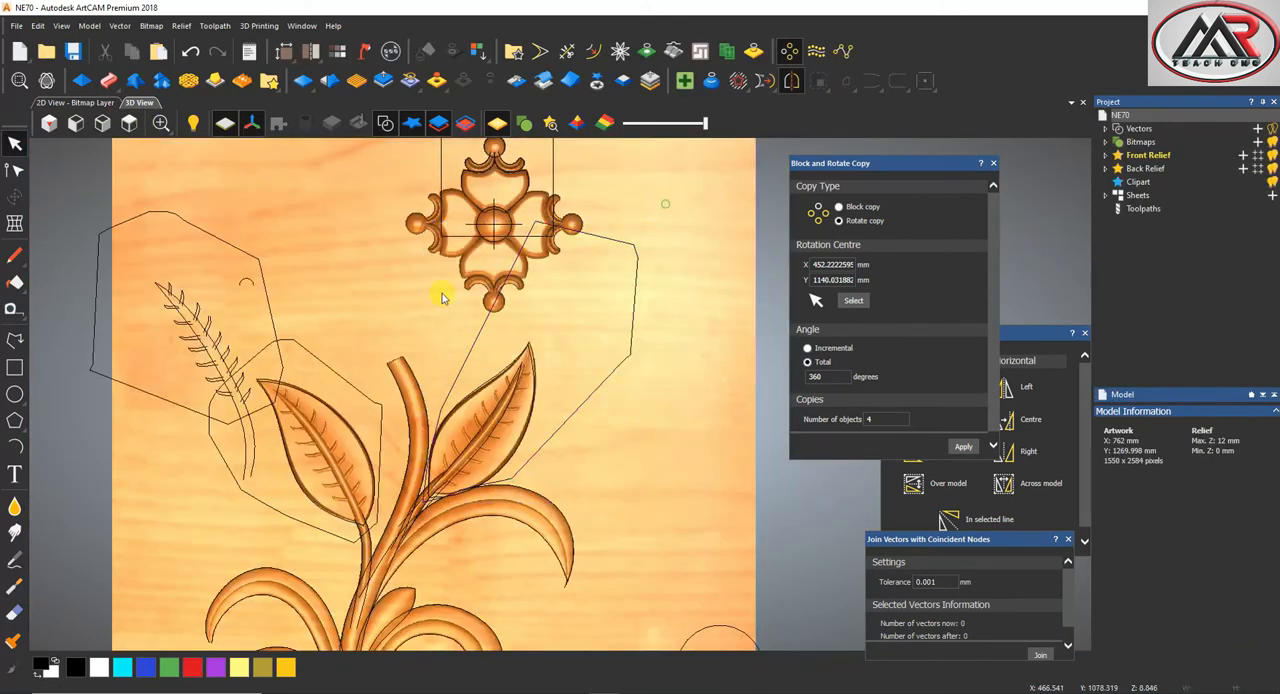
pyautogui.click(14, 367)
pyautogui.scroll(-1, 400, 185)
pyautogui.moveTo(400, 185); pyautogui.dragTo(617, 344)
pyautogui.press('Escape')
pyautogui.click(596, 85)
pyautogui.moveTo(493, 257); pyautogui.dragTo(412, 322)
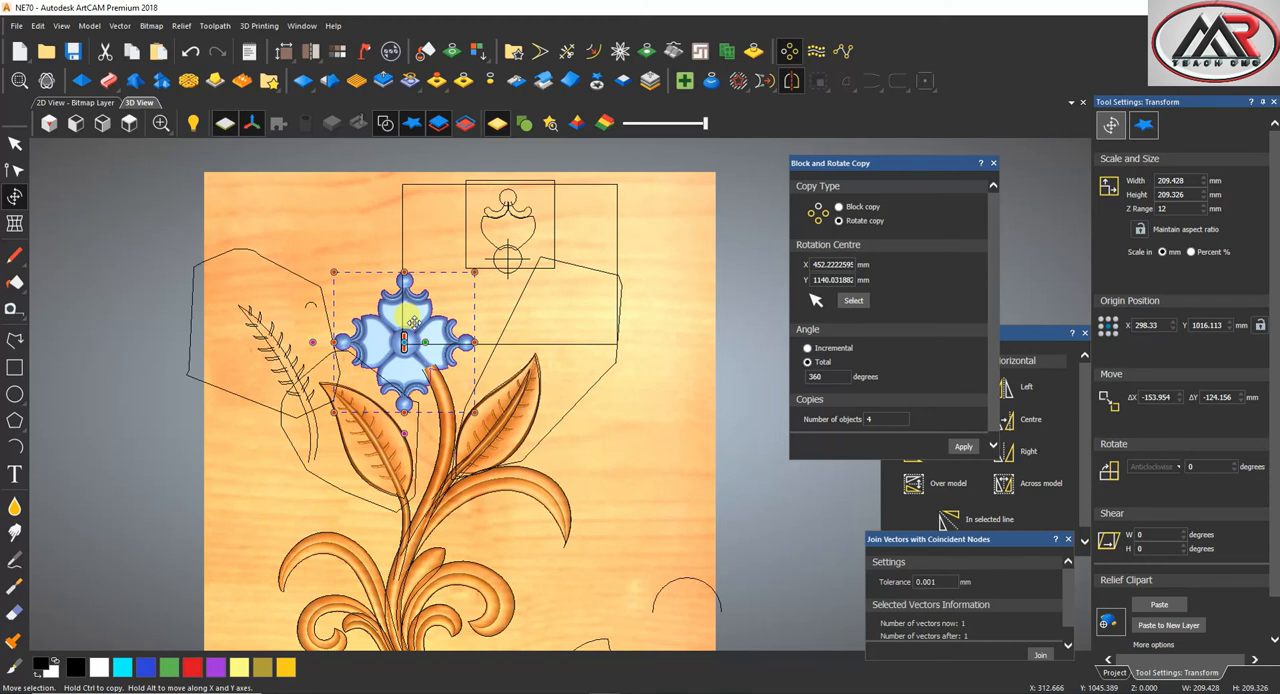
# Move the flower relief clipart onto the upper end of the central stem, at about X 307.7 and Y 1045.4 mm
pyautogui.moveTo(412, 322)
pyautogui.mouseDown()
pyautogui.moveTo(426, 300)
pyautogui.moveTo(414, 314)
pyautogui.mouseUp()
pyautogui.scroll(2, 423, 395)
pyautogui.scroll(3, 427, 345)
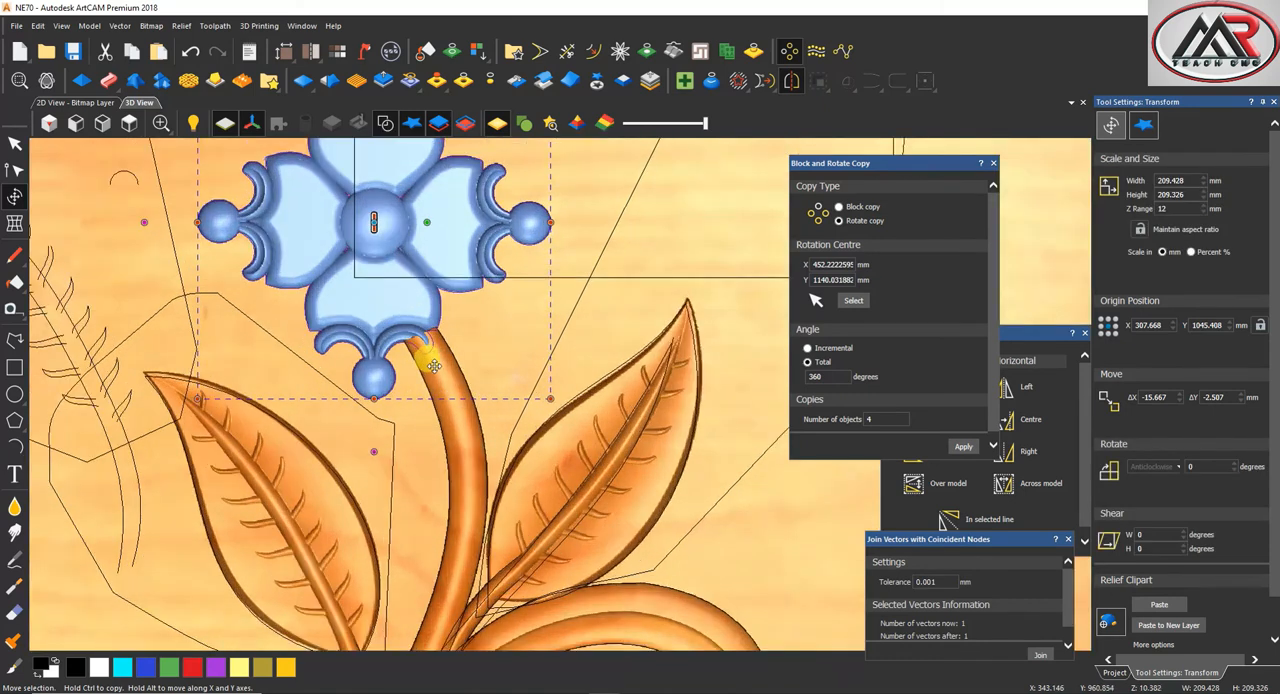
pyautogui.click(15, 508)
pyautogui.scroll(4, 412, 354)
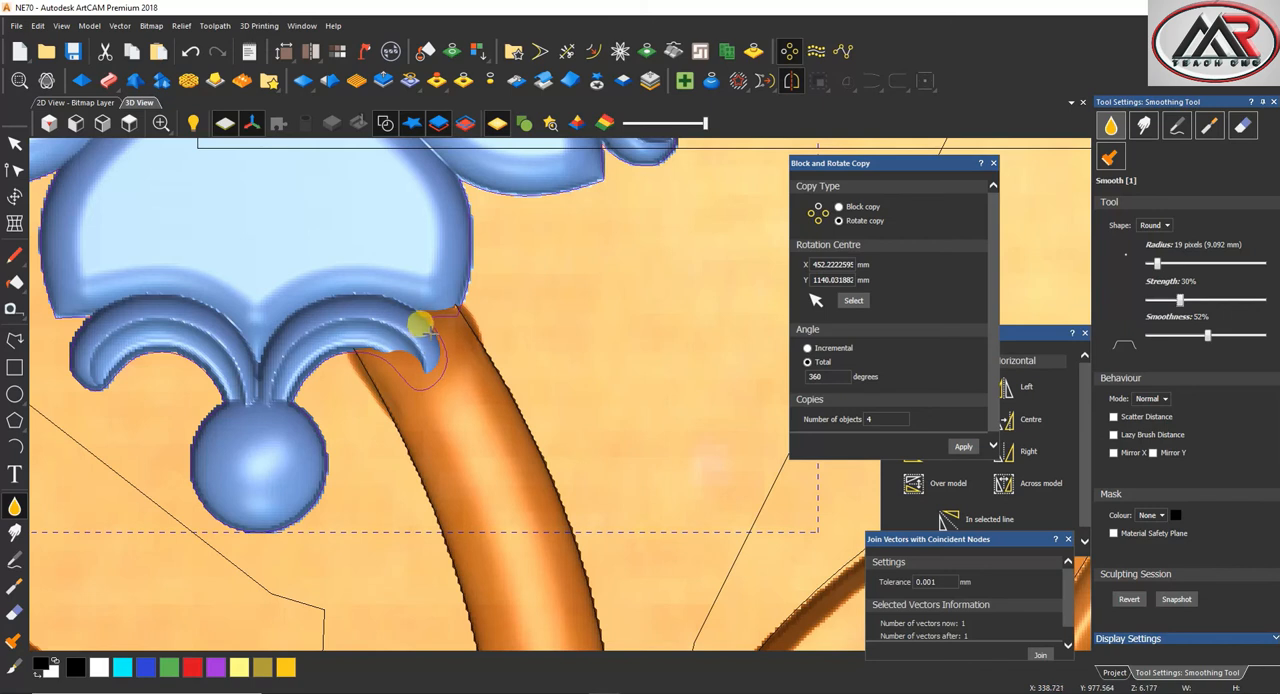
pyautogui.press('Escape')
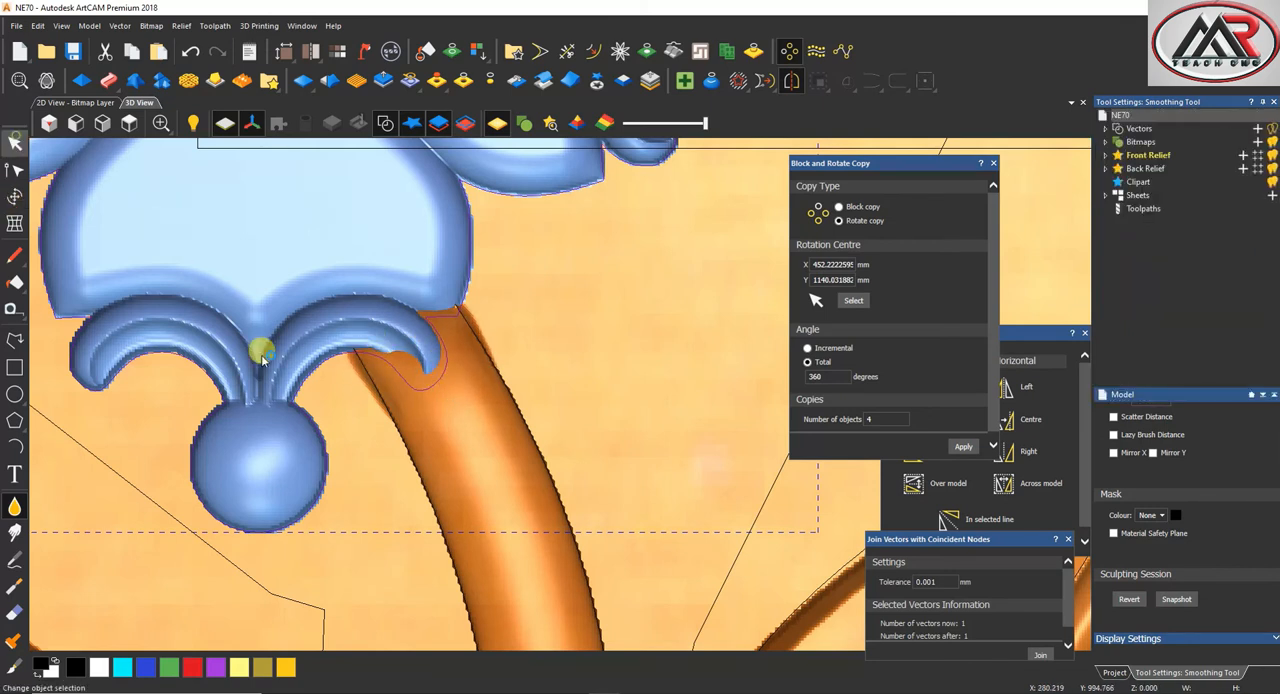
# Paste the positioned flower clipart into the relief
pyautogui.scroll(-6, 400, 375)
pyautogui.click(14, 197)
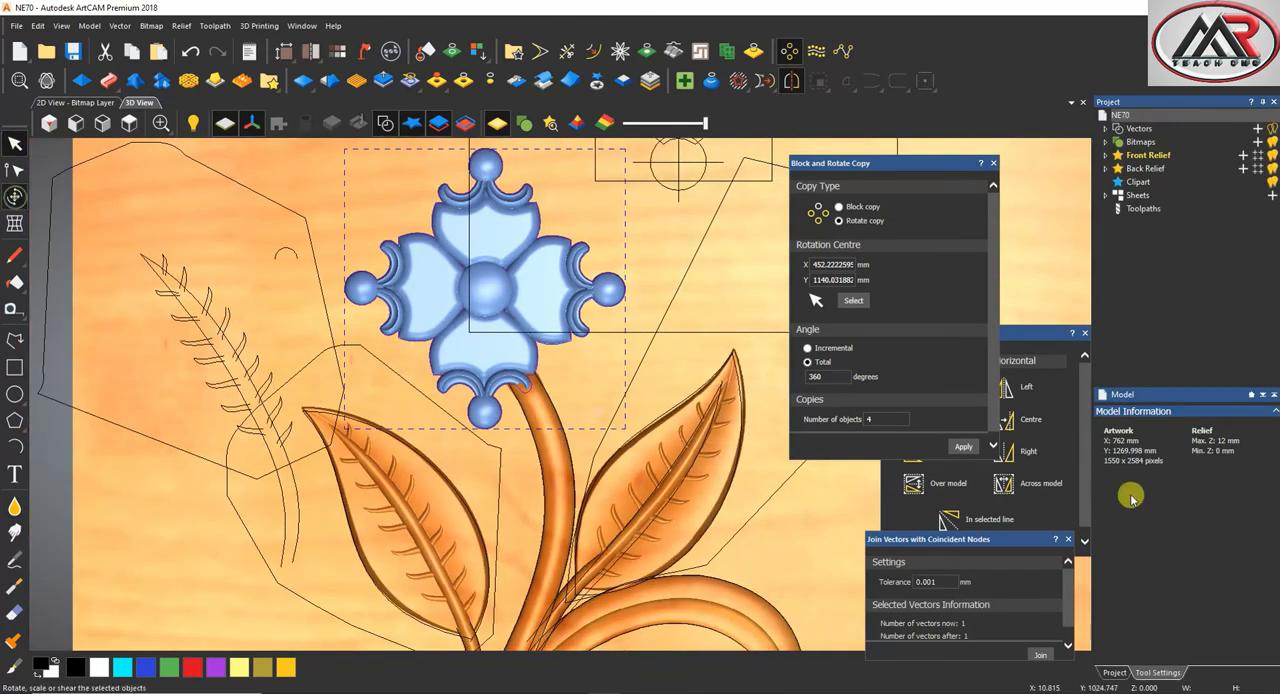
pyautogui.click(1170, 602)
# Examine the pasted flower on its stem from above, and the vase outlines below the plant
pyautogui.scroll(-3, 538, 402)
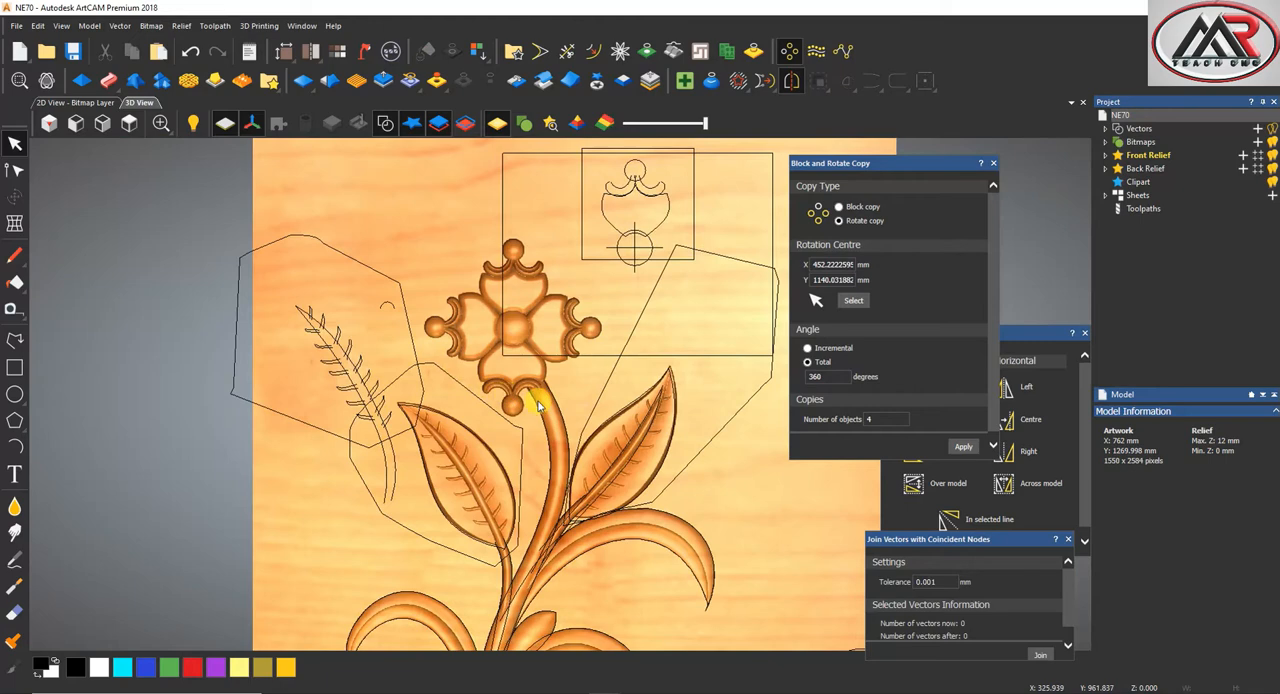
pyautogui.scroll(4, 538, 402)
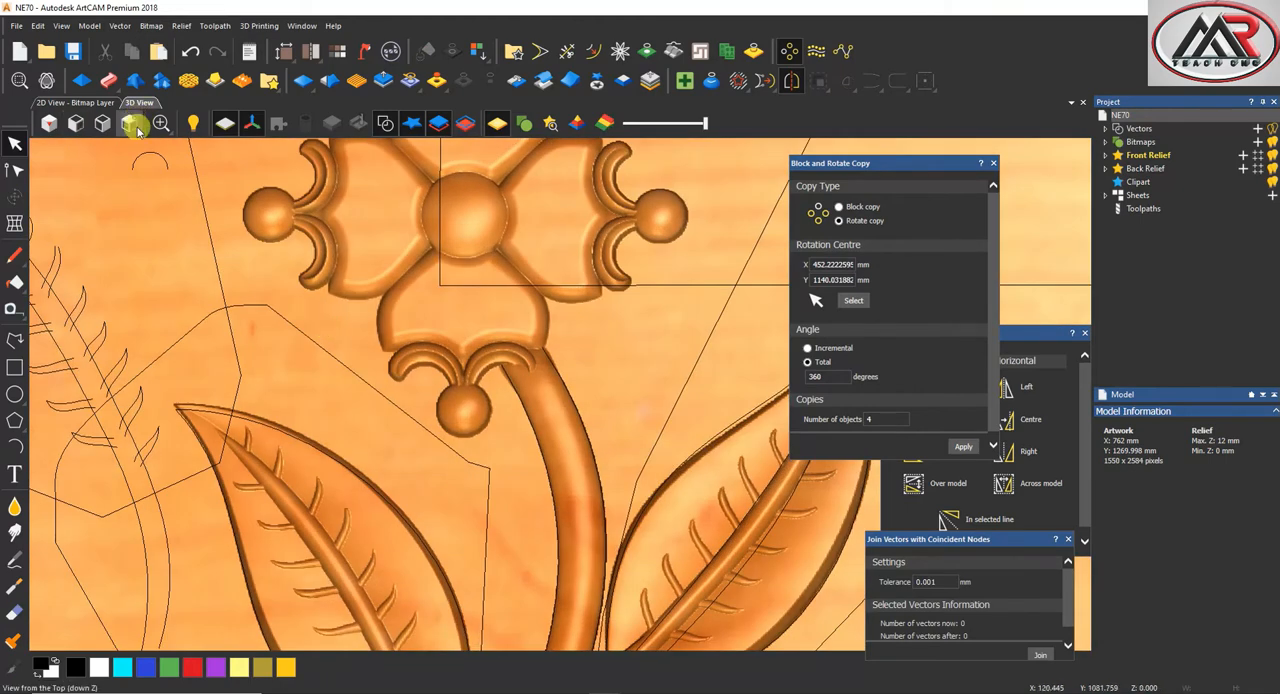
pyautogui.click(130, 122)
pyautogui.scroll(5, 538, 447)
pyautogui.scroll(-2, 538, 447)
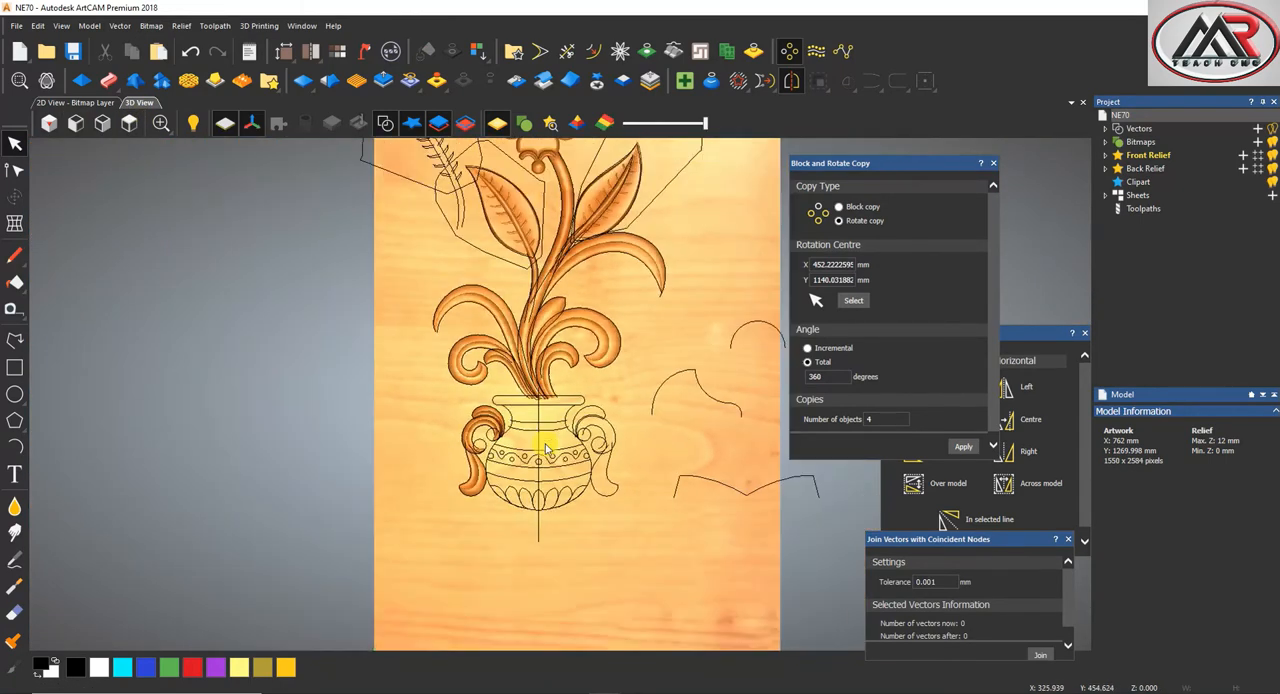
pyautogui.scroll(-3, 516, 355)
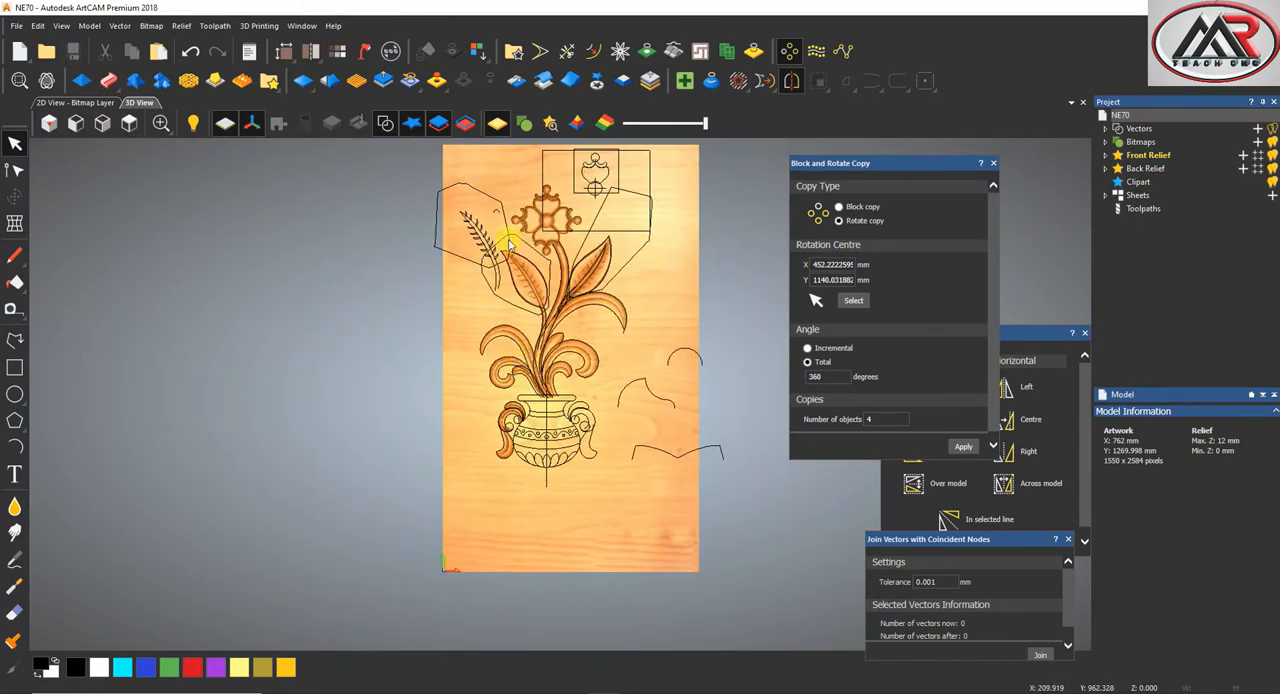
pyautogui.scroll(3, 563, 476)
pyautogui.scroll(2, 517, 362)
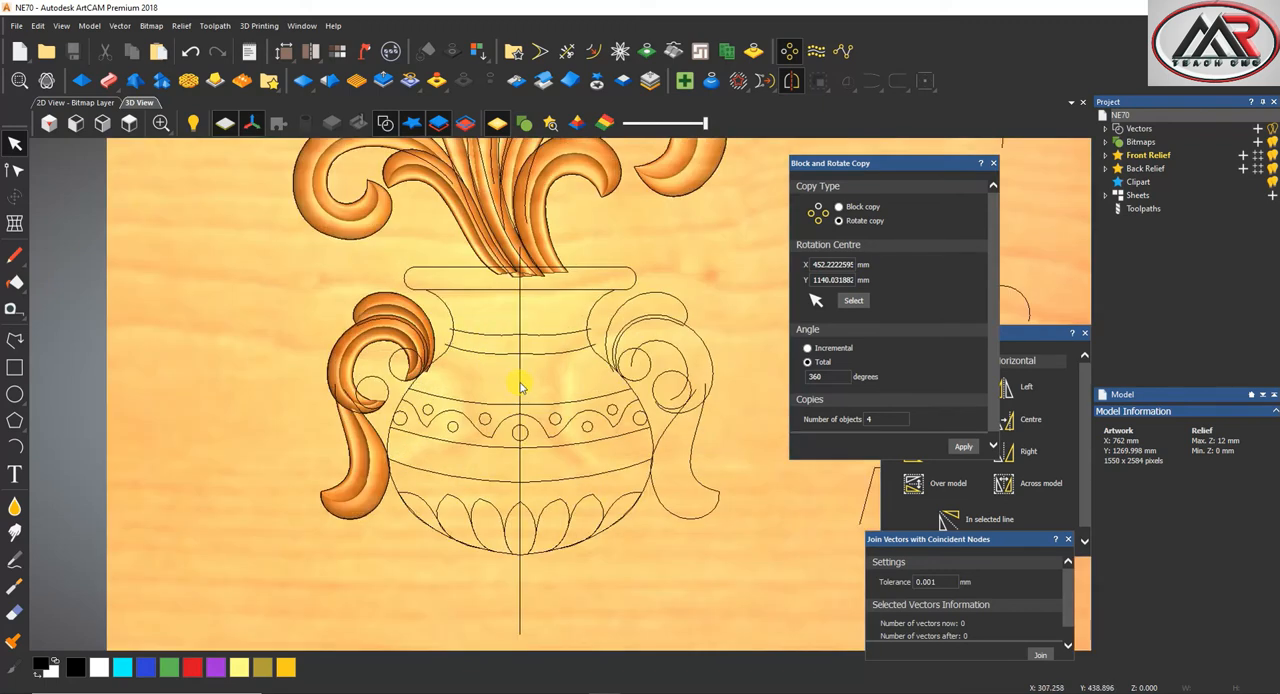
pyautogui.scroll(-1, 546, 366)
pyautogui.moveTo(566, 463); pyautogui.dragTo(712, 378)
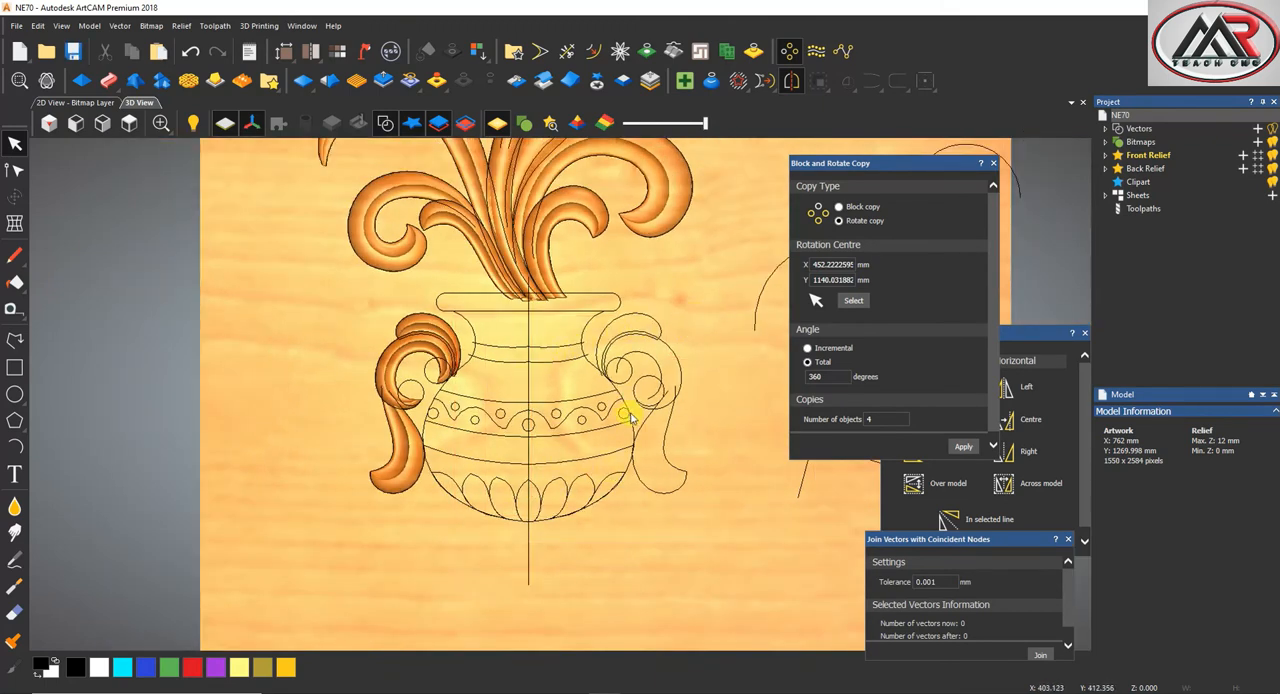
pyautogui.scroll(2, 625, 412)
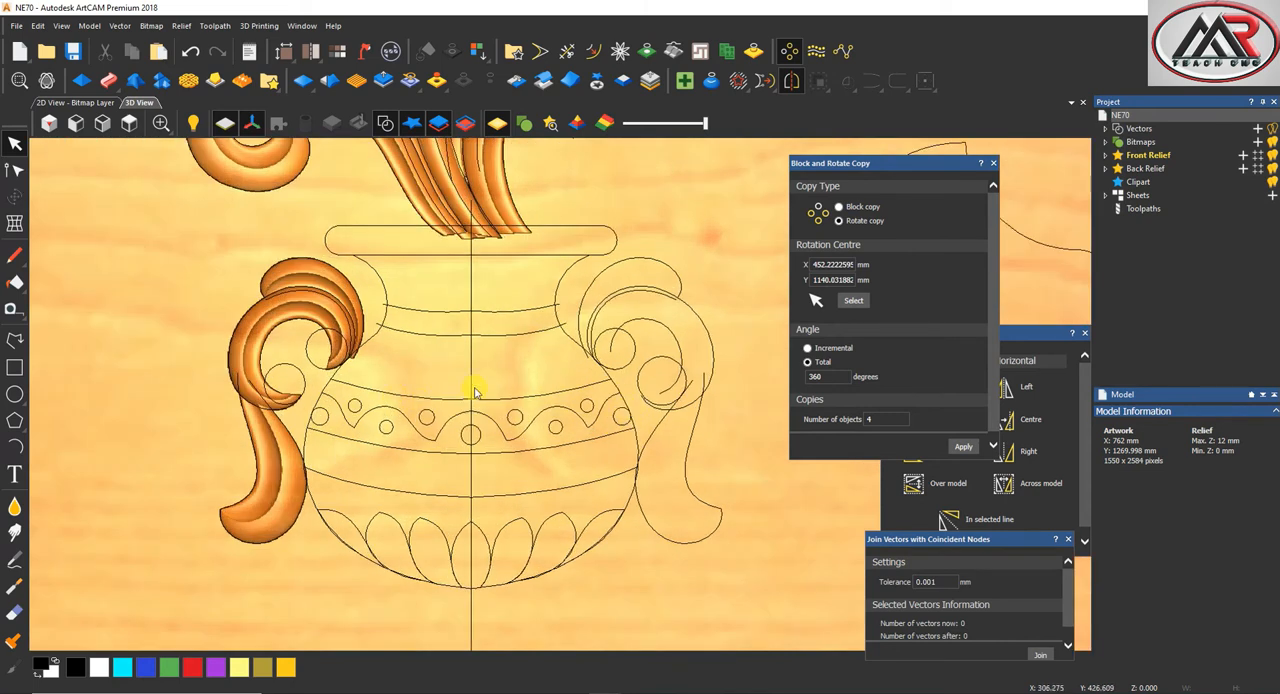
pyautogui.click(614, 388)
pyautogui.keyDown('shift'); pyautogui.click(328, 392); pyautogui.keyUp('shift')
pyautogui.scroll(-3, 586, 370)
pyautogui.keyDown('shift'); pyautogui.click(728, 274); pyautogui.keyUp('shift')
pyautogui.click(108, 80)
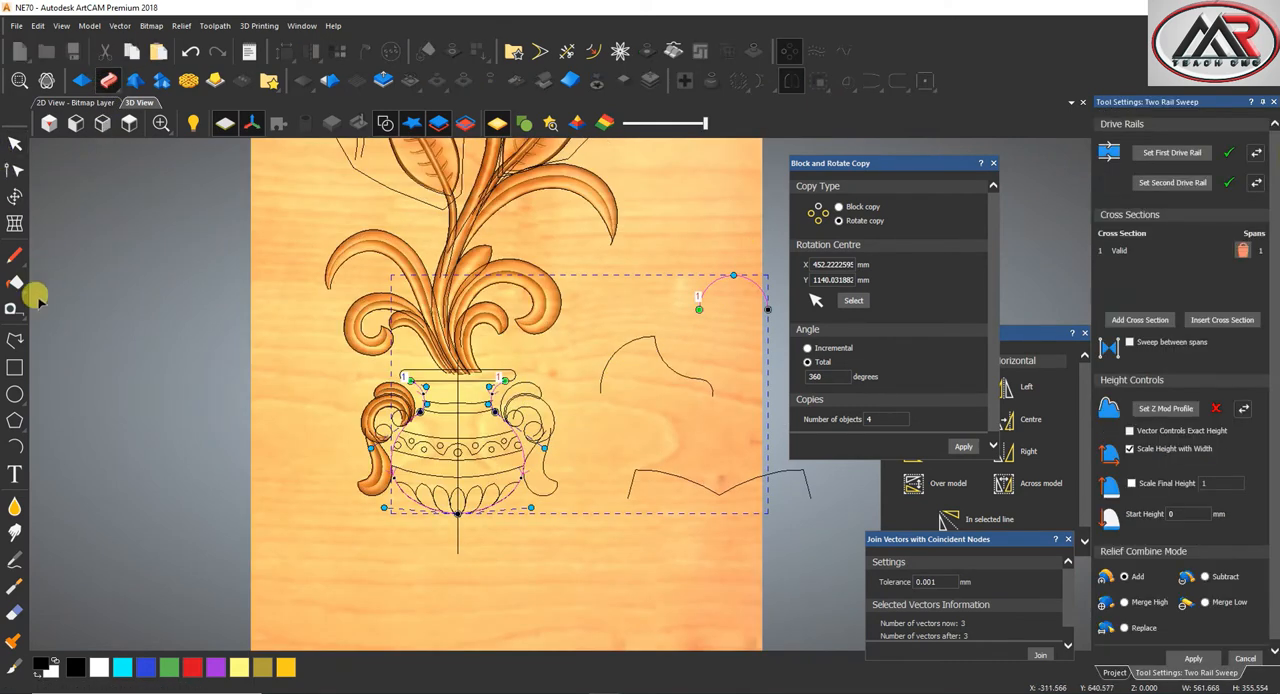
# Draw an L-shaped polyline beside the plant, mirror it to the right and join both halves into a bracket profile about 59 by 18 mm
pyautogui.click(14, 340)
pyautogui.scroll(2, 640, 322)
pyautogui.click(649, 300)
pyautogui.click(680, 303)
pyautogui.press('Escape')
pyautogui.click(1018, 452)
pyautogui.moveTo(718, 248); pyautogui.dragTo(661, 336)
pyautogui.click(1040, 655)
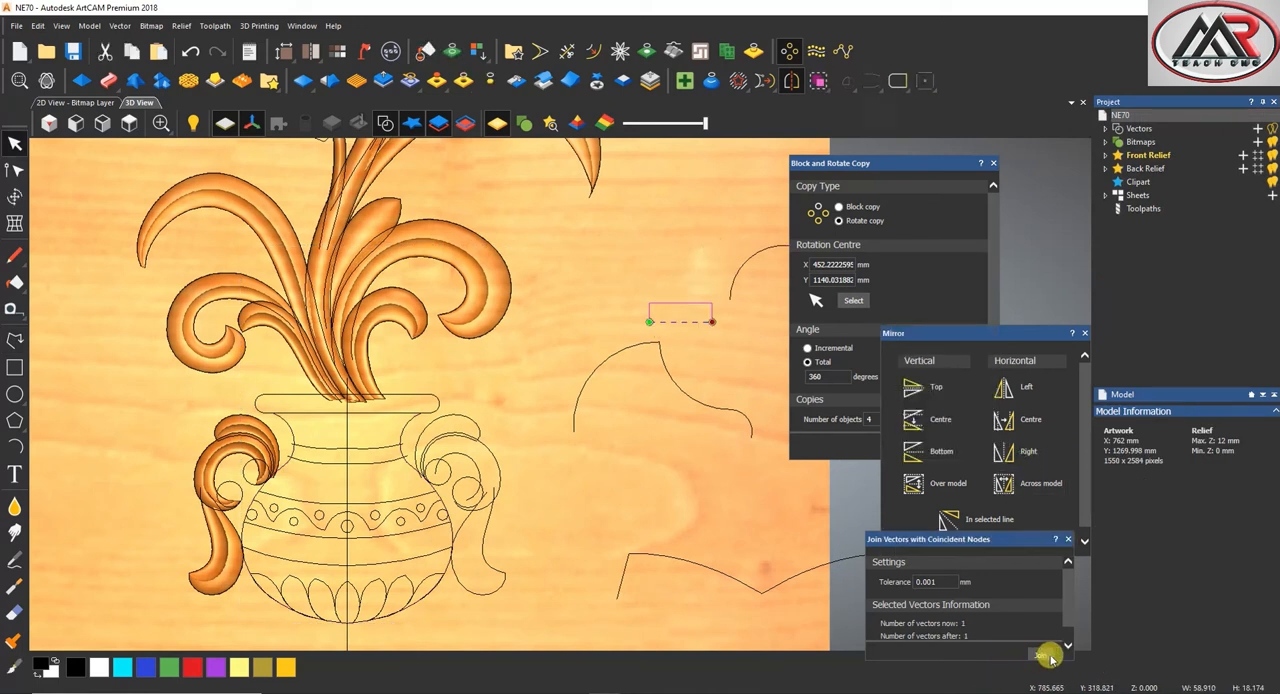
# Set up a two rail sweep between the vase's two side outlines with the arc as cross section, scaled to final height 8
pyautogui.scroll(3, 343, 429)
pyautogui.click(476, 443)
pyautogui.keyDown('shift'); pyautogui.click(204, 427); pyautogui.keyUp('shift')
pyautogui.scroll(-7, 555, 382)
pyautogui.scroll(2, 634, 366)
pyautogui.keyDown('shift'); pyautogui.click(778, 277); pyautogui.keyUp('shift')
pyautogui.click(108, 80)
pyautogui.click(1131, 483)
pyautogui.click(1215, 483)
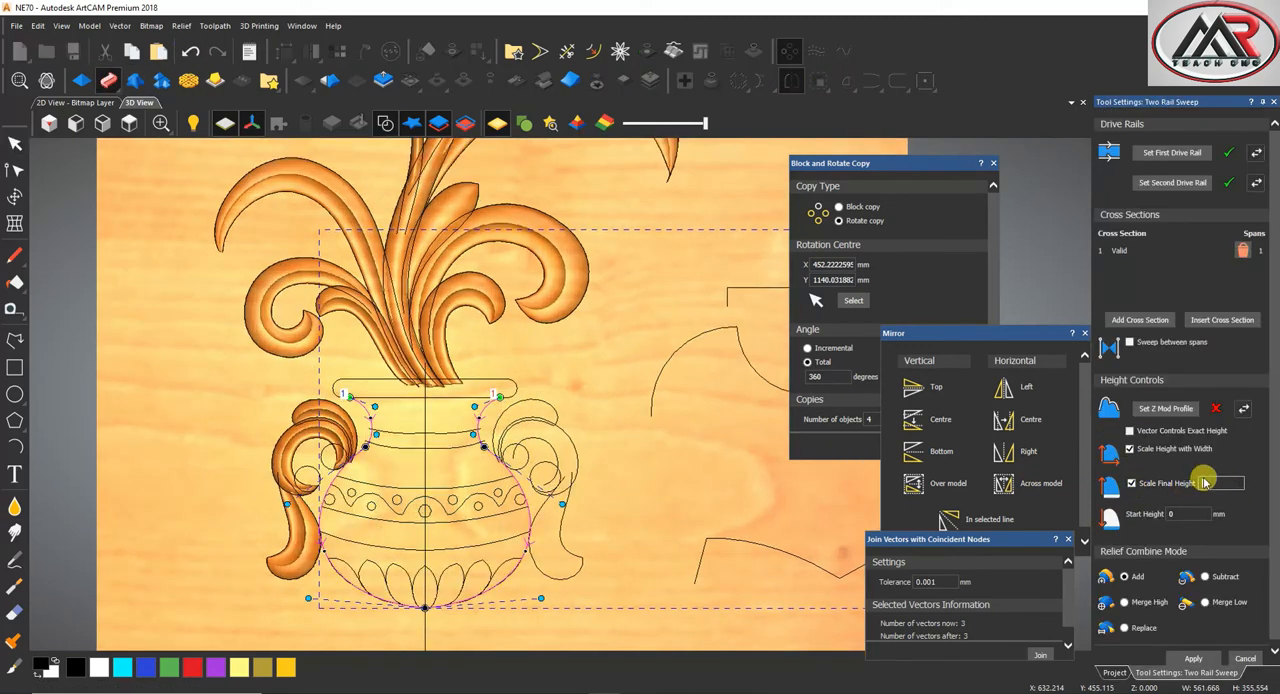
pyautogui.write('8')
pyautogui.press('Tab')
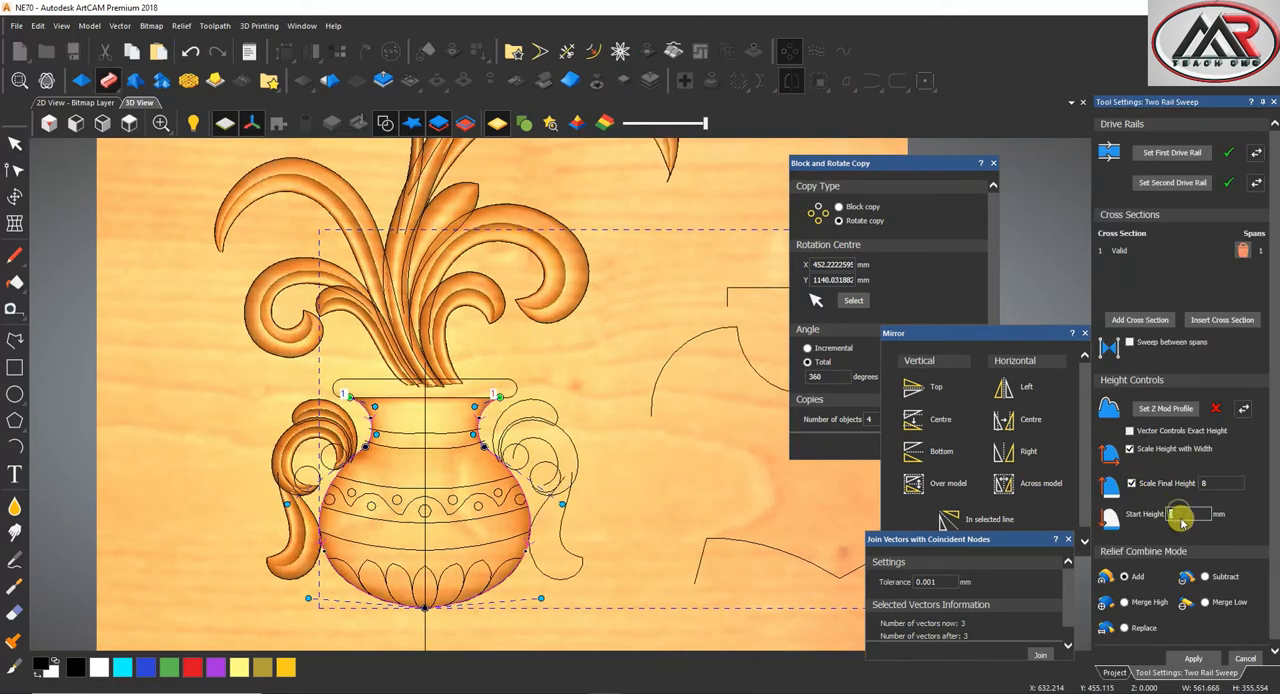
# Set the vase sweep's start height to 1 mm and its relief combine mode to Merge High
pyautogui.scroll(2, 513, 525)
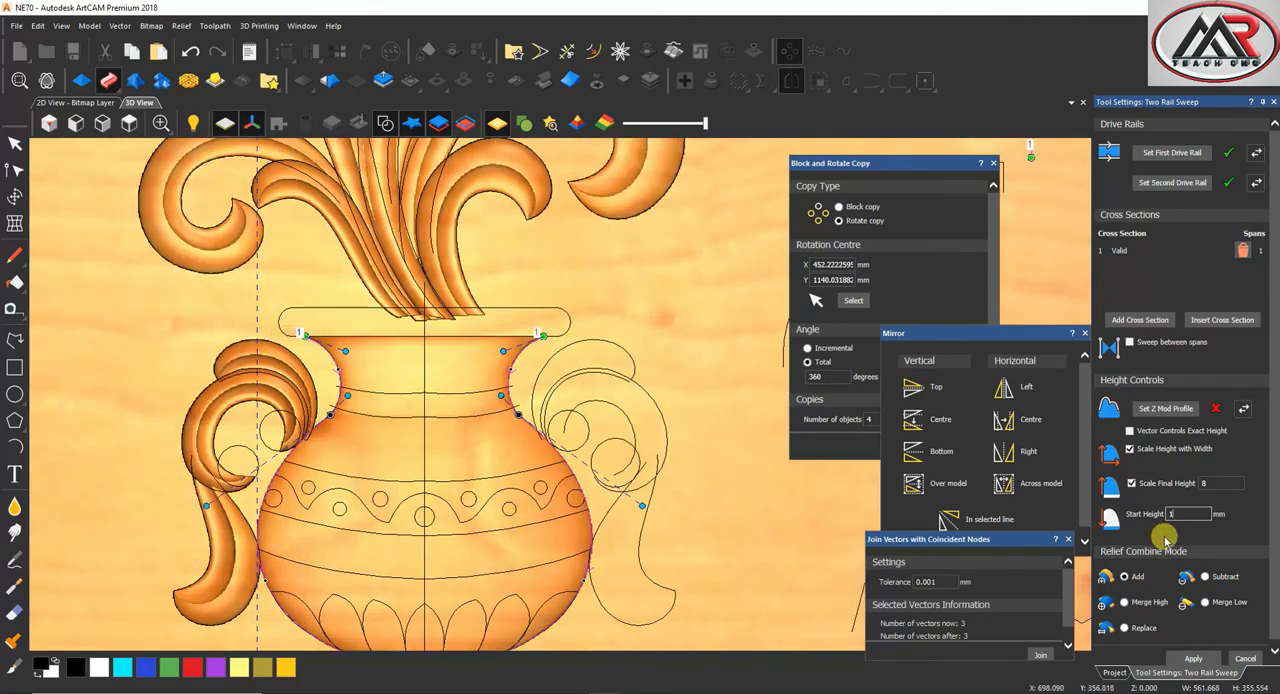
pyautogui.scroll(3, 380, 494)
pyautogui.scroll(-3, 491, 489)
pyautogui.scroll(2, 537, 486)
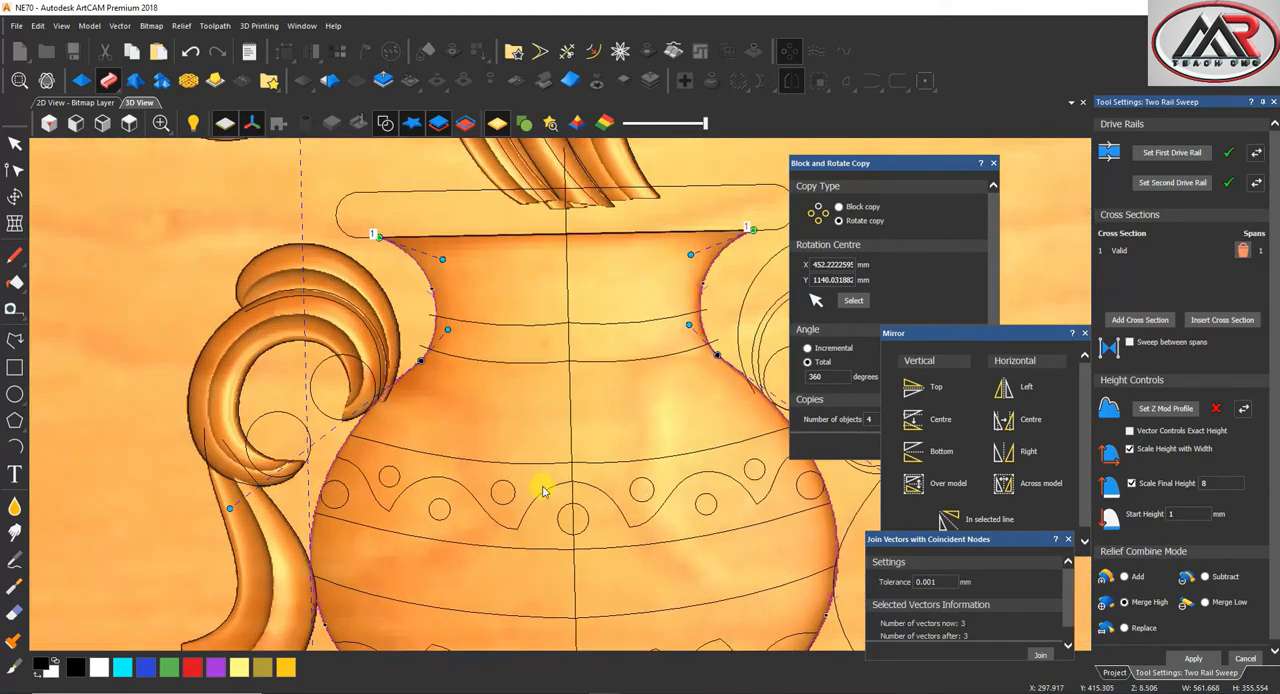
# Set the vase sweep's final height to 6 and its start height to 3 mm, and apply it
pyautogui.doubleClick(1203, 482)
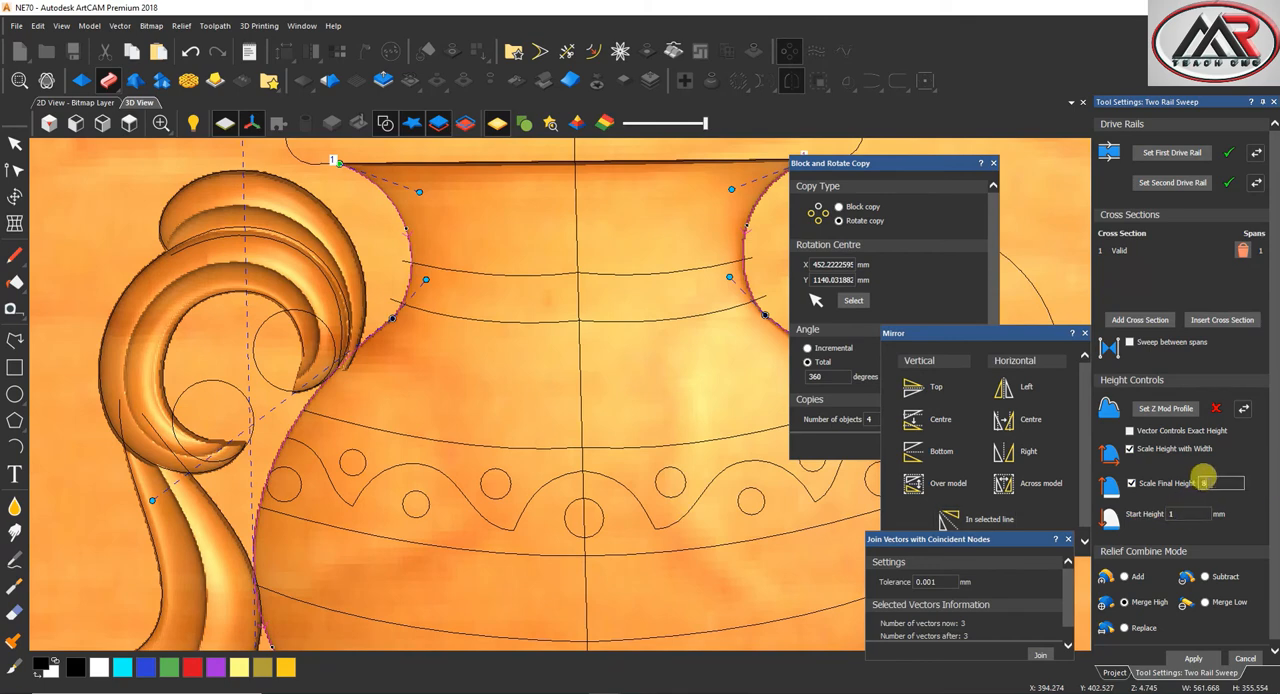
pyautogui.write('6')
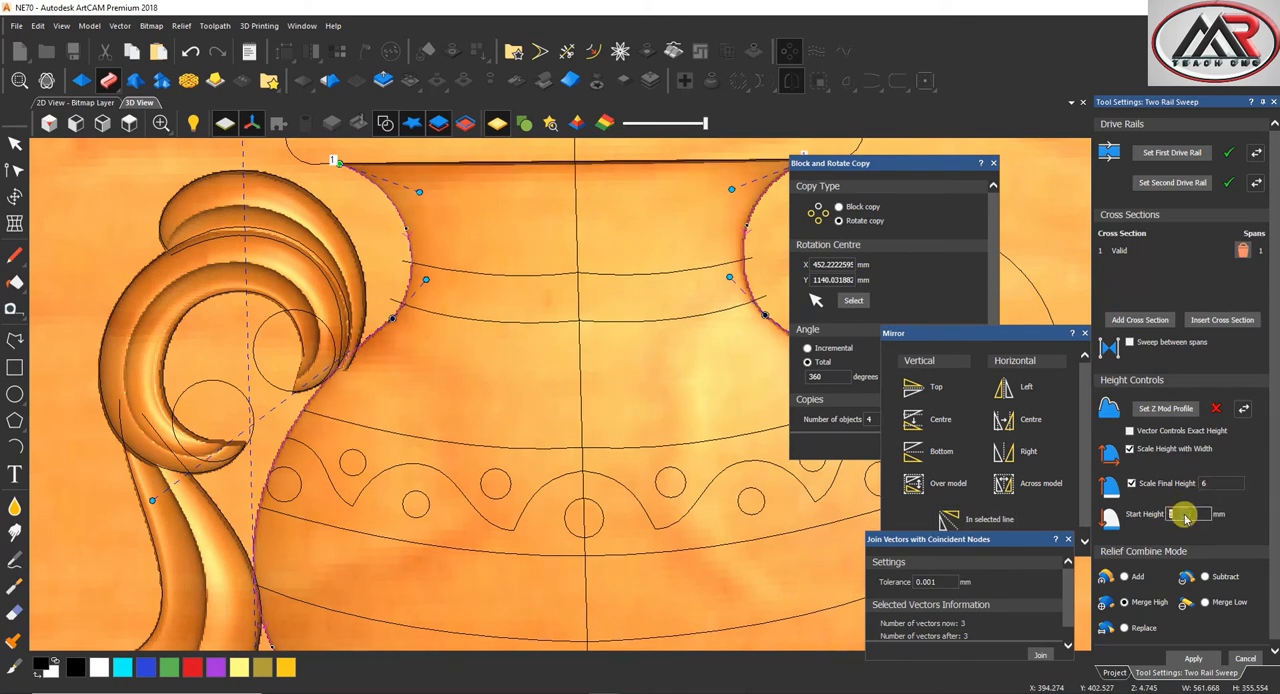
pyautogui.scroll(-3, 540, 480)
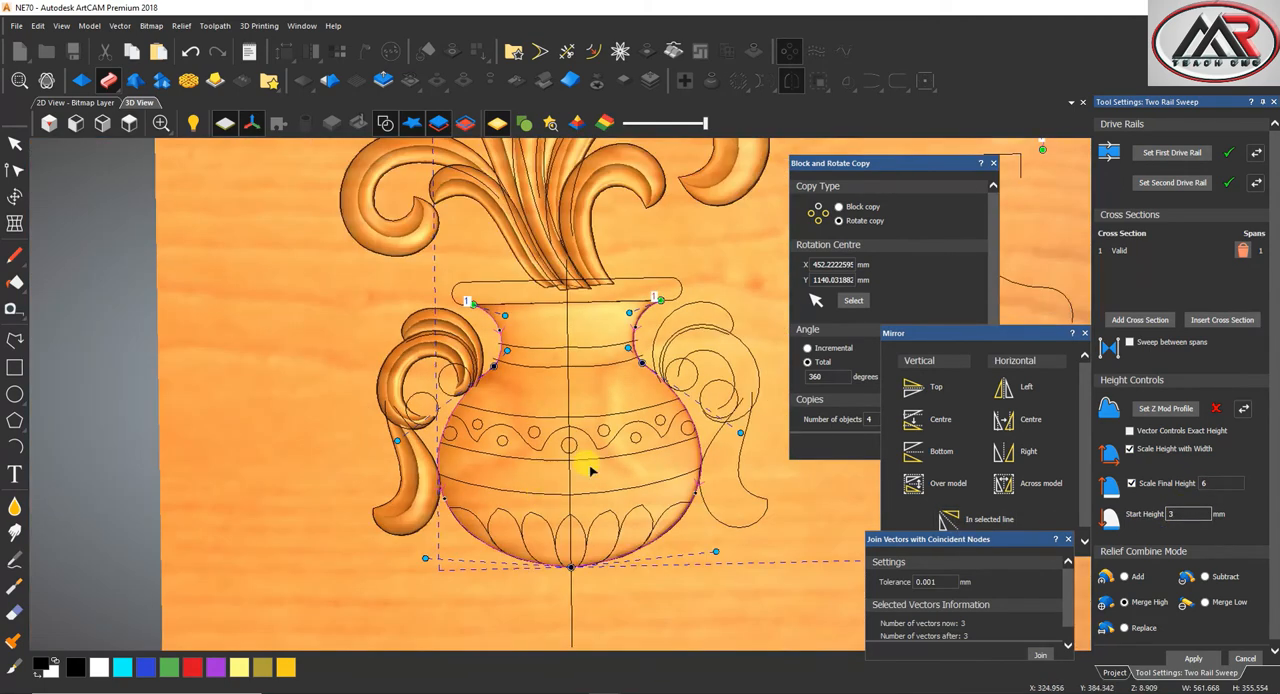
pyautogui.moveTo(590, 470); pyautogui.dragTo(679, 533, button='middle')
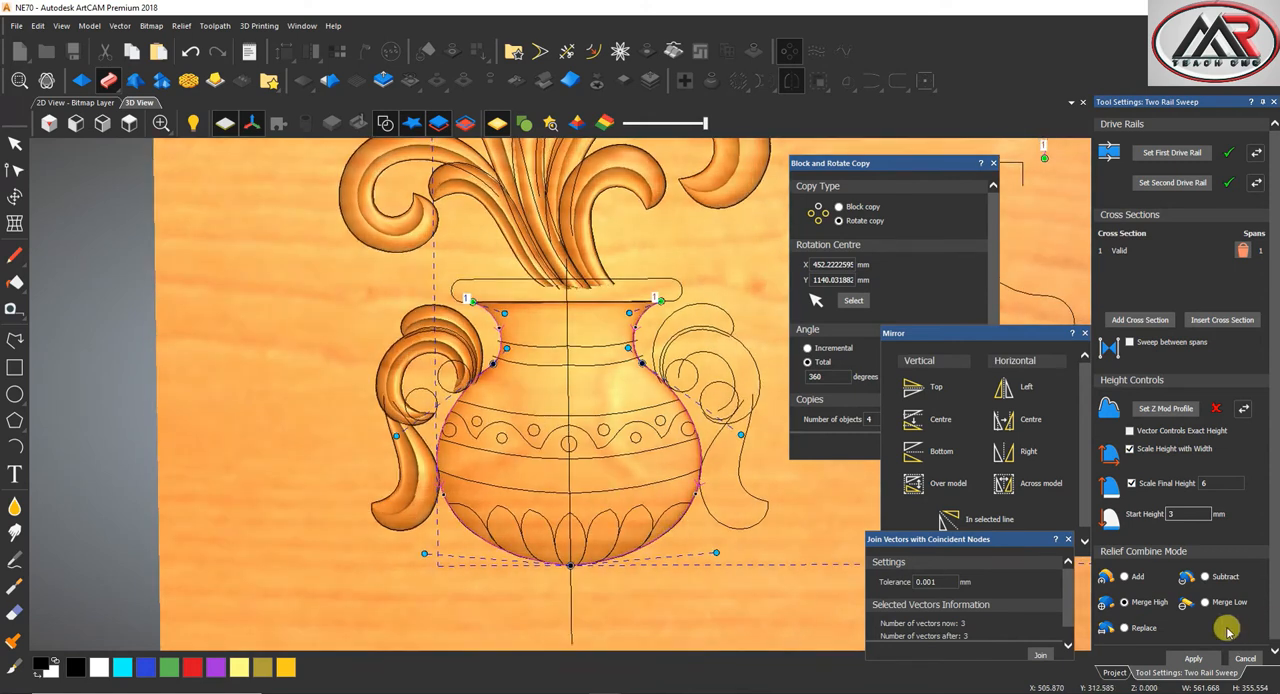
pyautogui.click(1196, 658)
# Set the bracket-shaped vector as the Z modulation profile of the vase sweep and finish the sweep
pyautogui.scroll(-5, 616, 469)
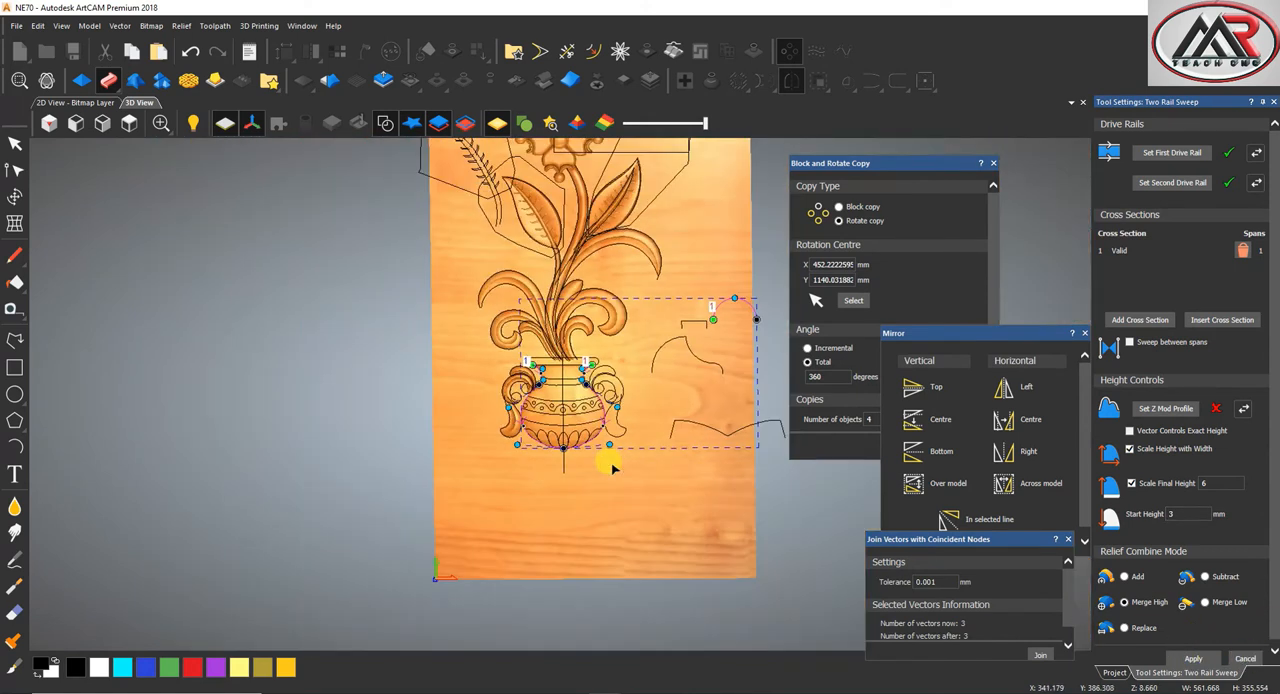
pyautogui.scroll(2, 718, 395)
pyautogui.scroll(-2, 700, 345)
pyautogui.click(638, 288)
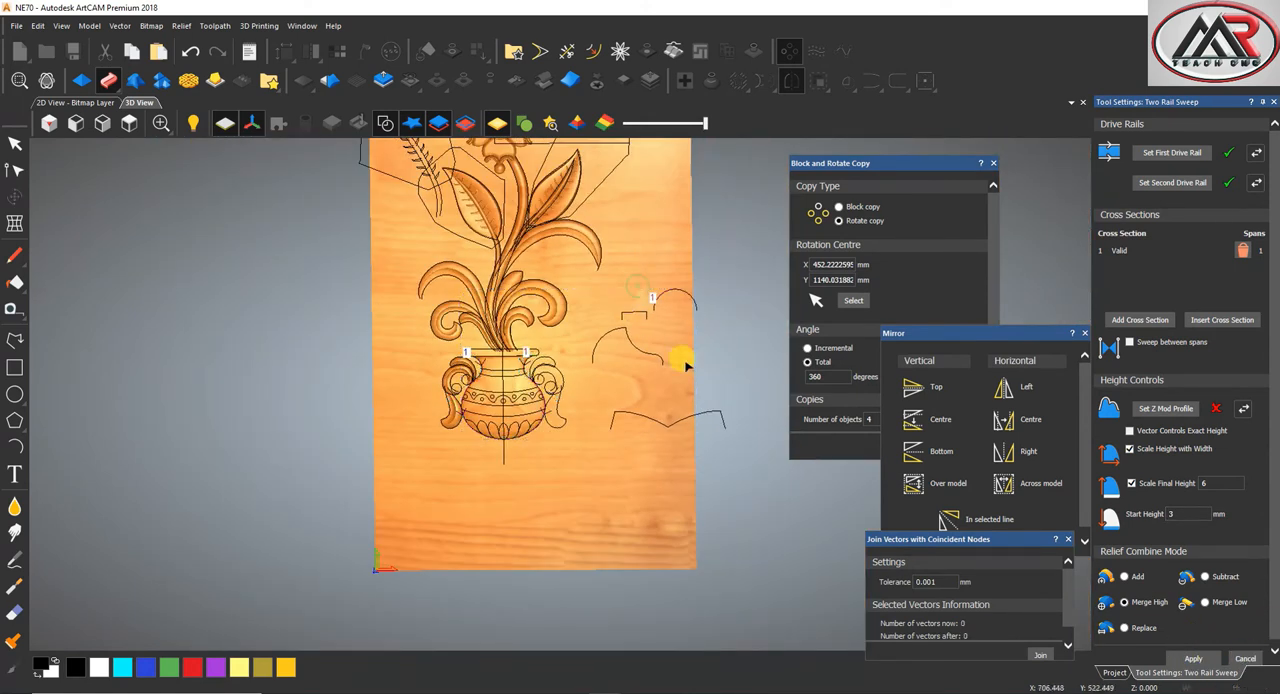
pyautogui.scroll(3, 601, 310)
pyautogui.click(640, 318)
pyautogui.click(1170, 409)
pyautogui.scroll(-2, 508, 583)
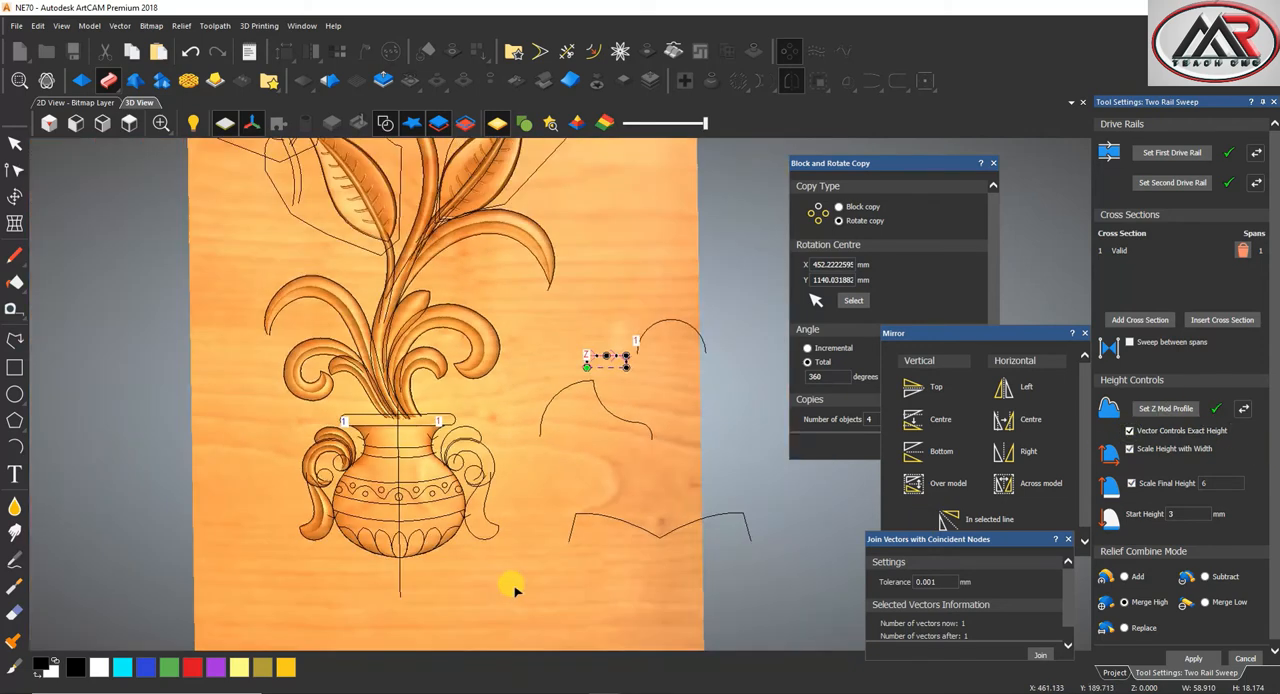
pyautogui.scroll(4, 451, 531)
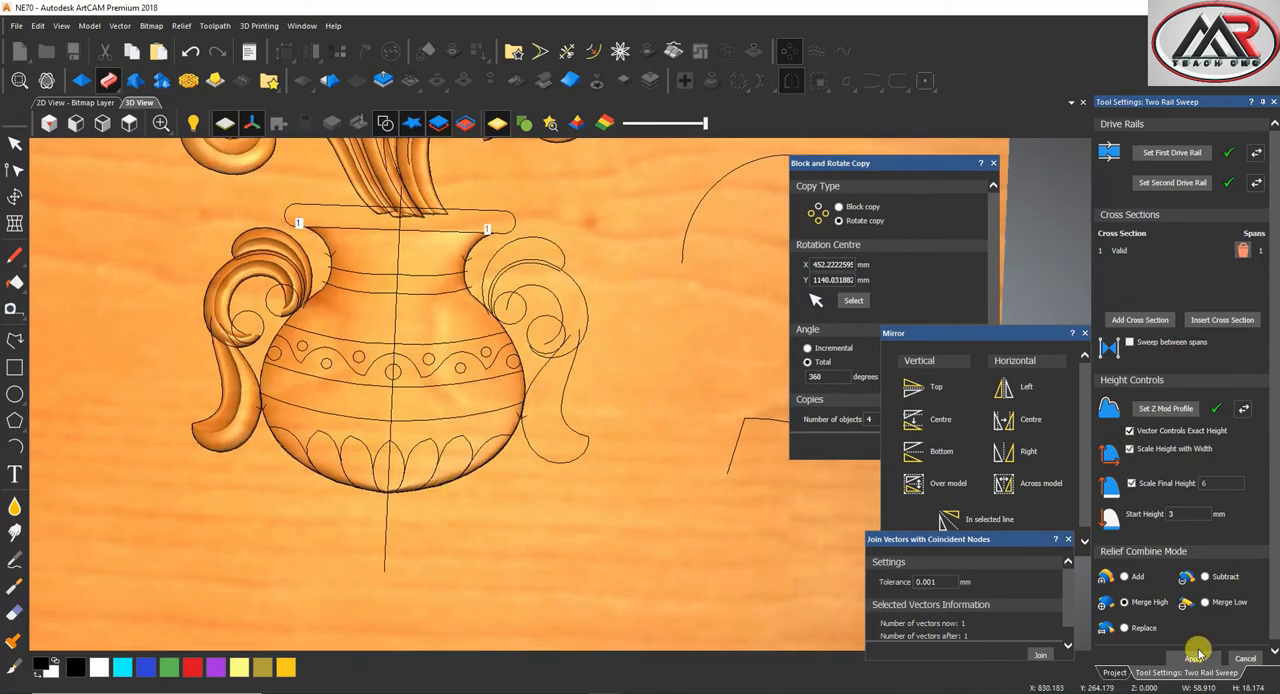
pyautogui.click(1238, 660)
pyautogui.scroll(-3, 545, 442)
# Join the two halves of the vase's rim outline into one closed vector
pyautogui.click(13, 145)
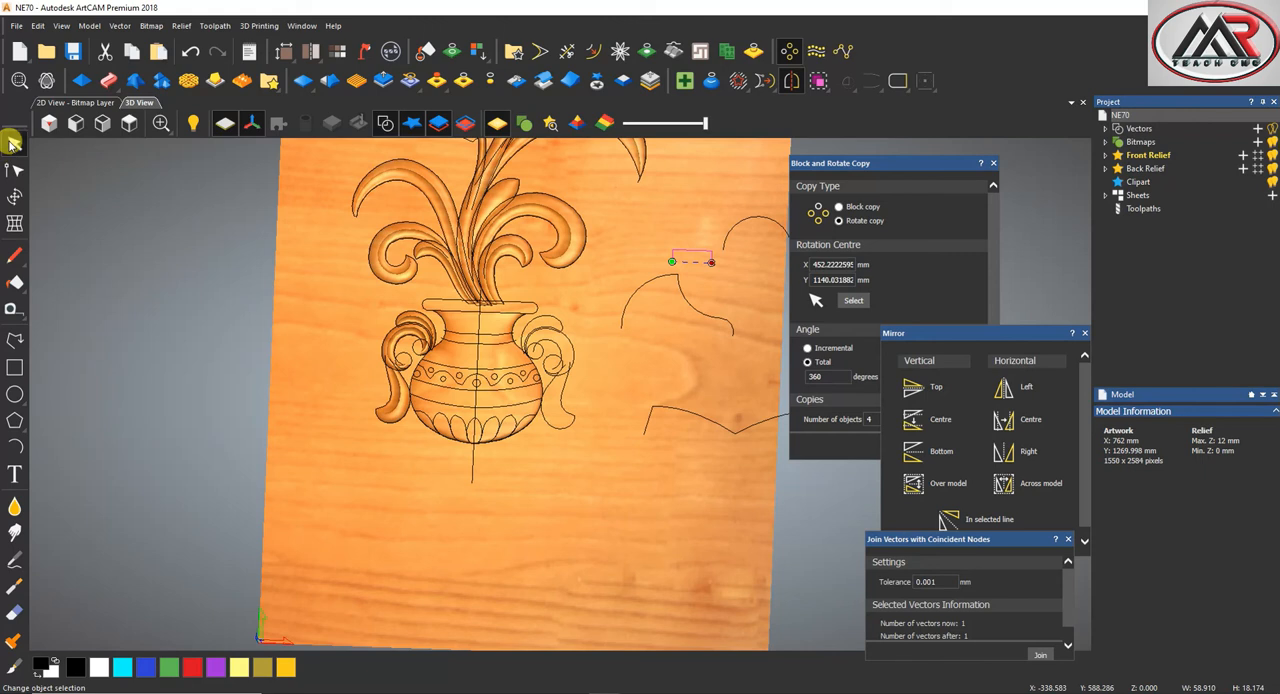
pyautogui.scroll(4, 452, 287)
pyautogui.keyDown('shift'); pyautogui.click(629, 366); pyautogui.keyUp('shift')
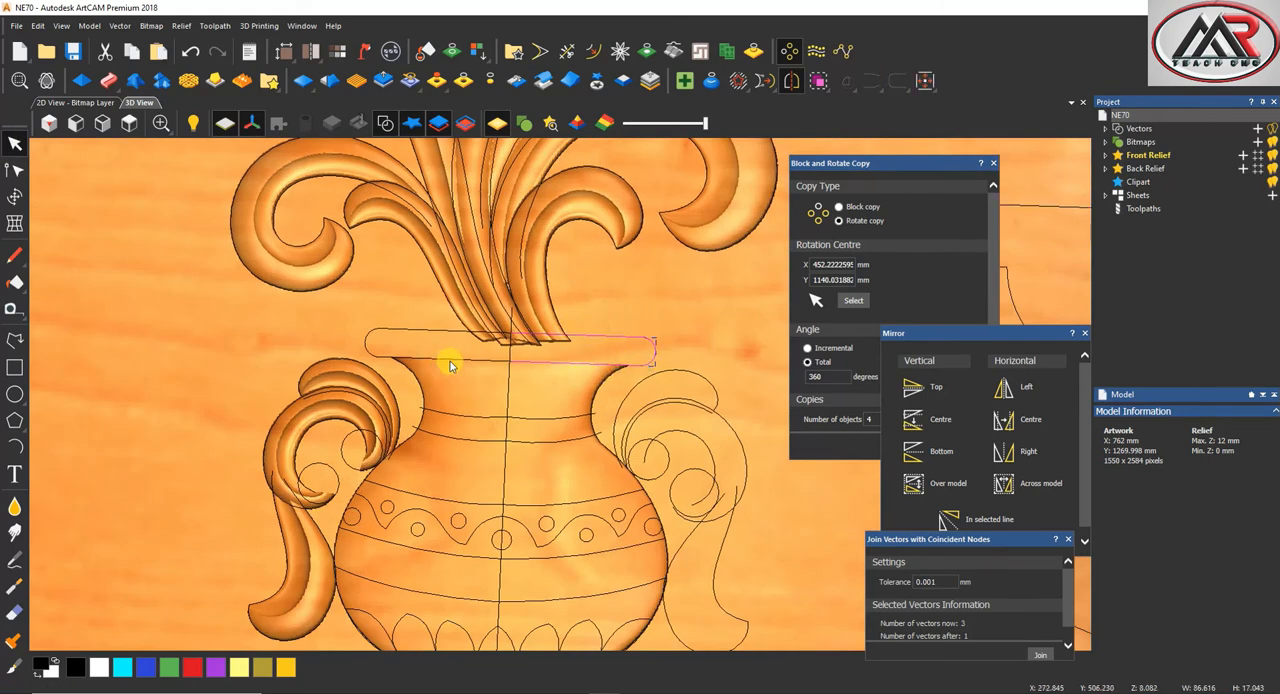
pyautogui.keyDown('shift'); pyautogui.click(374, 340); pyautogui.keyUp('shift')
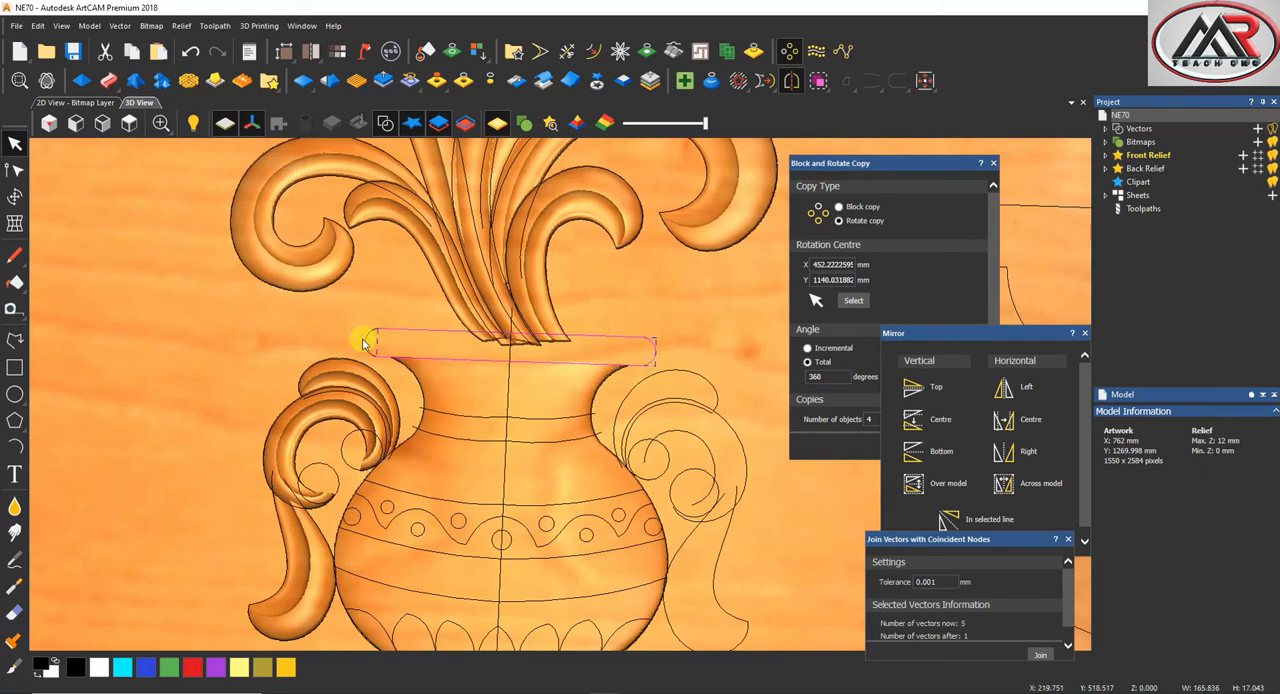
pyautogui.click(1040, 654)
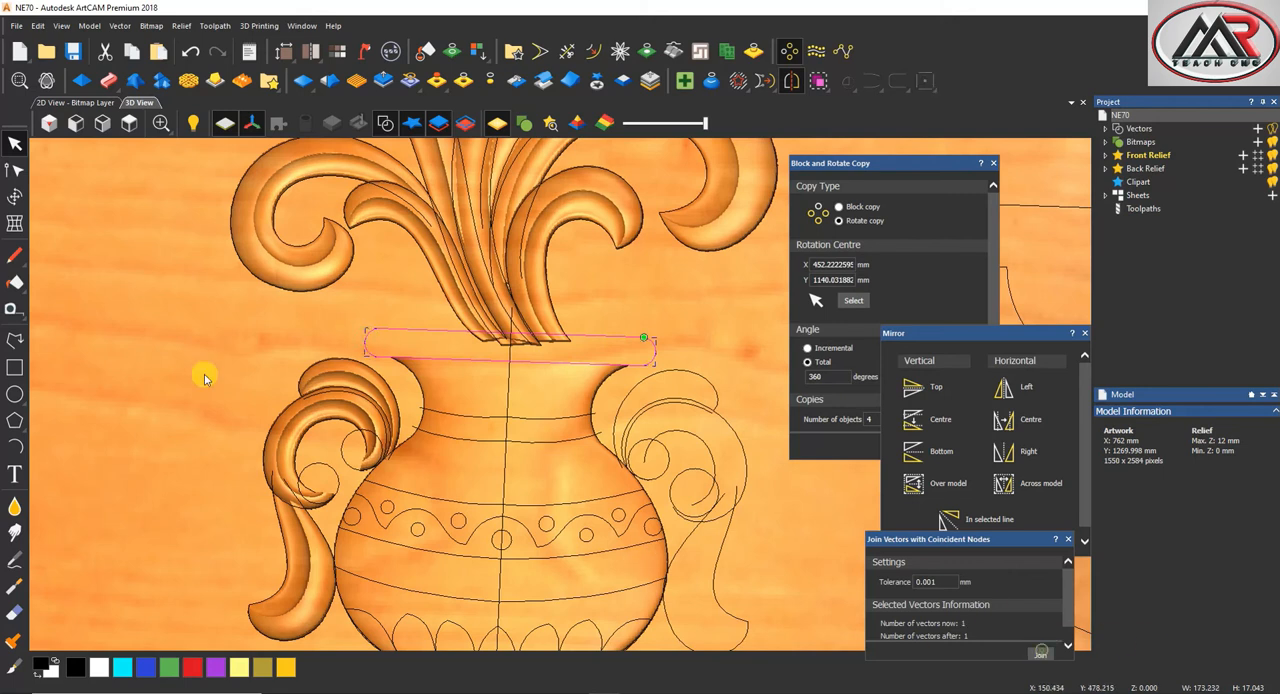
# Shape the closed rim outline with a round profile scaled to a height of 8 mm and a start height of 4 mm
pyautogui.click(83, 83)
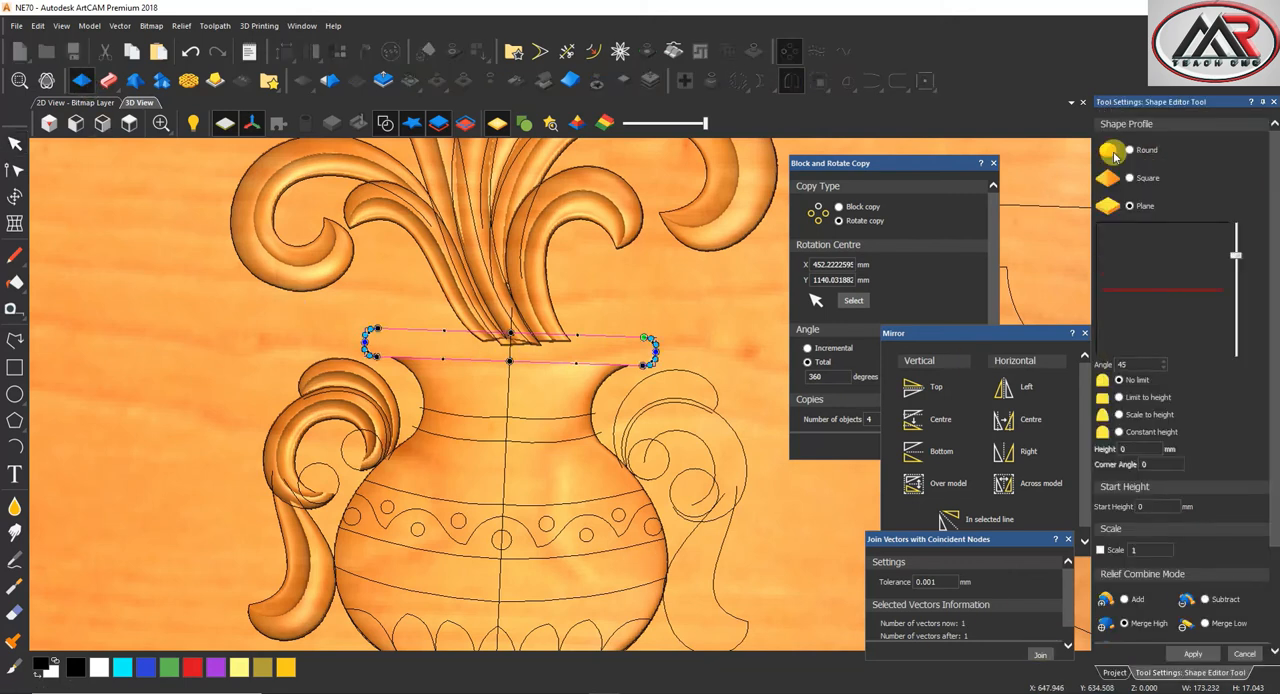
pyautogui.click(1134, 156)
pyautogui.click(1119, 414)
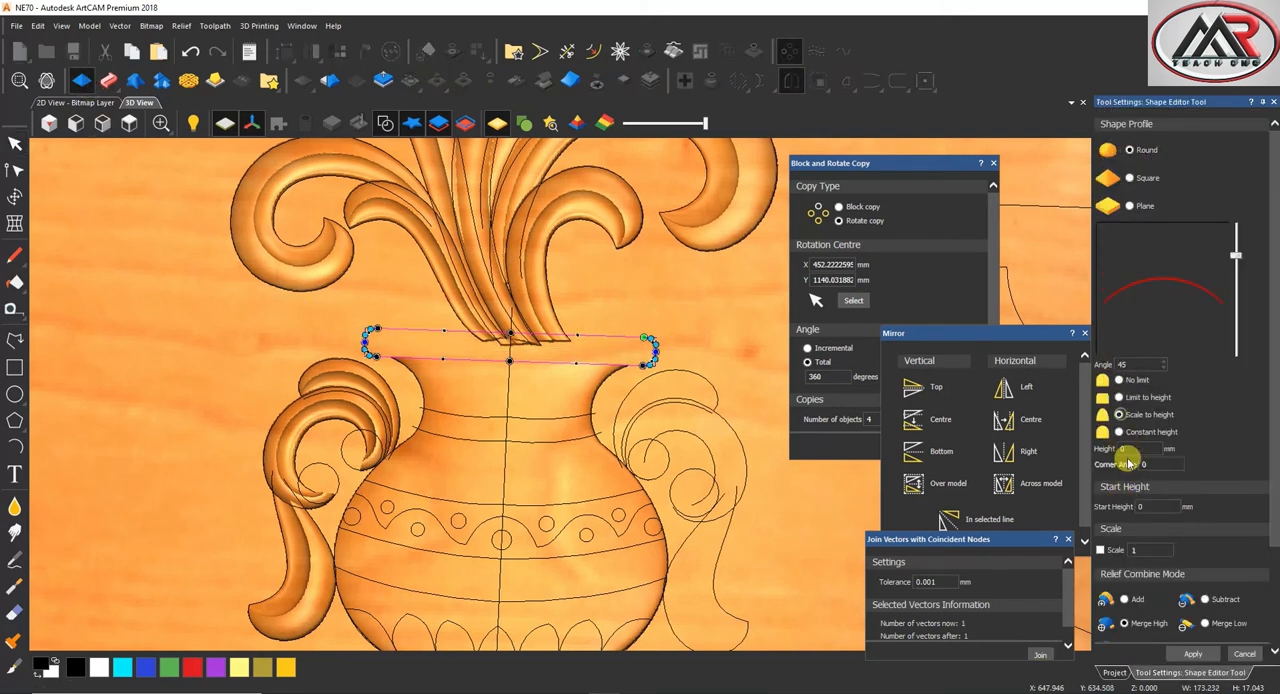
pyautogui.write('8')
pyautogui.click(1140, 507)
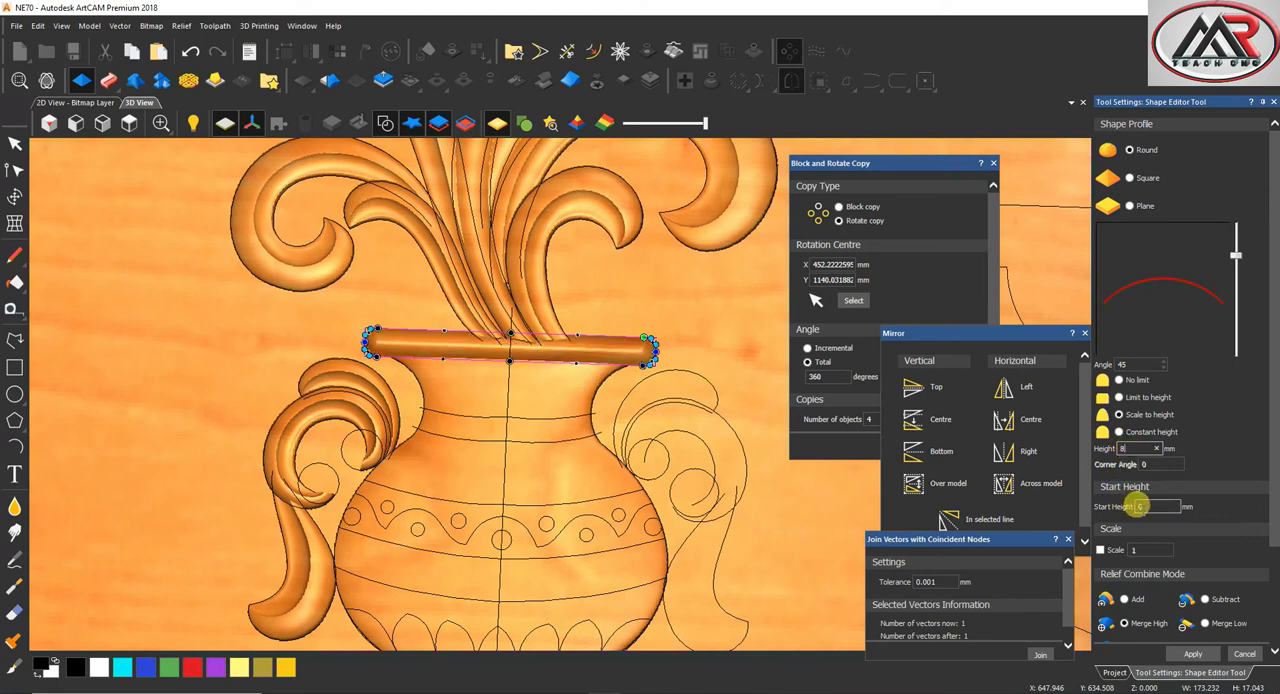
pyautogui.write('4')
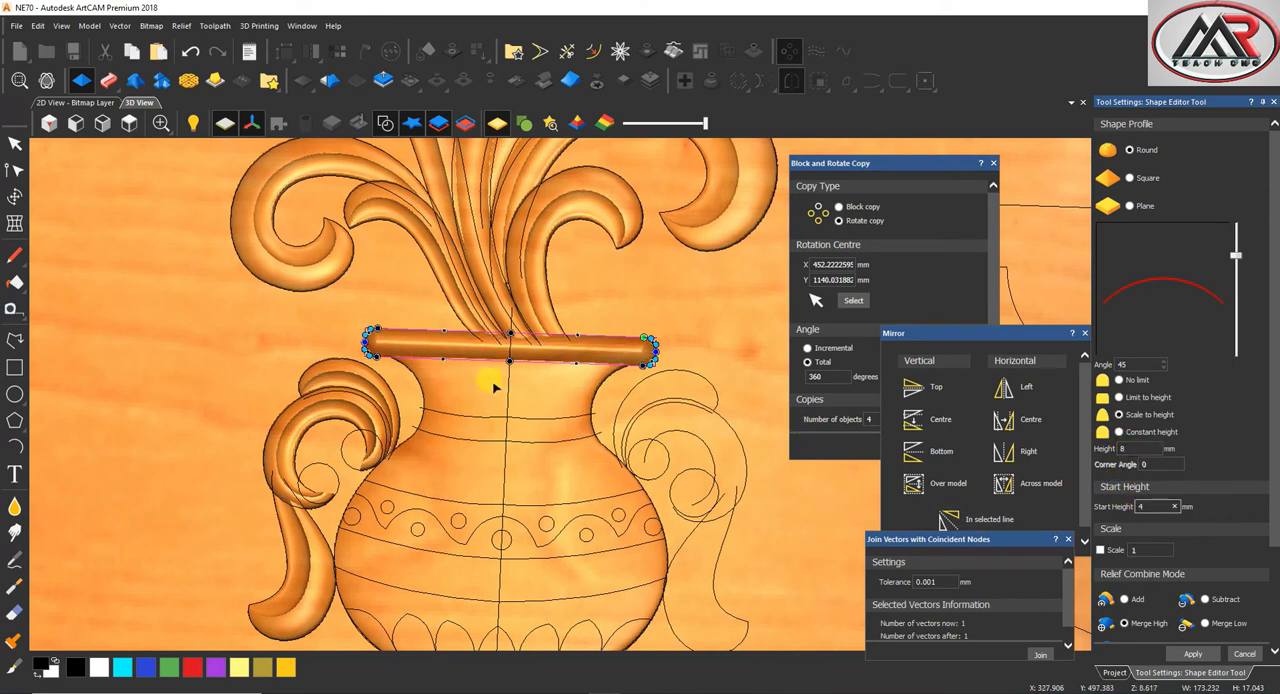
# Set the rim's round profile angle to 90 degrees and inspect how the rim meets the vase neck
pyautogui.scroll(3, 491, 380)
pyautogui.moveTo(1236, 255); pyautogui.dragTo(1240, 208)
pyautogui.scroll(-3, 1180, 400)
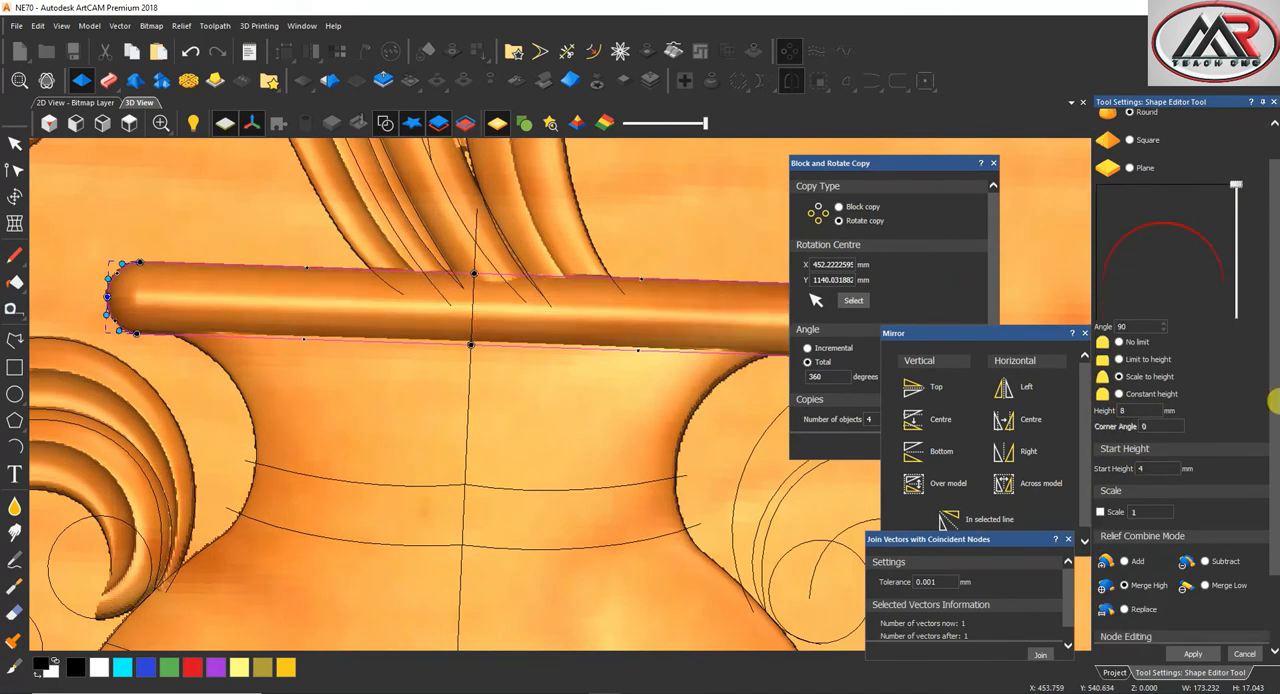
pyautogui.scroll(-3, 562, 478)
pyautogui.scroll(6, 562, 478)
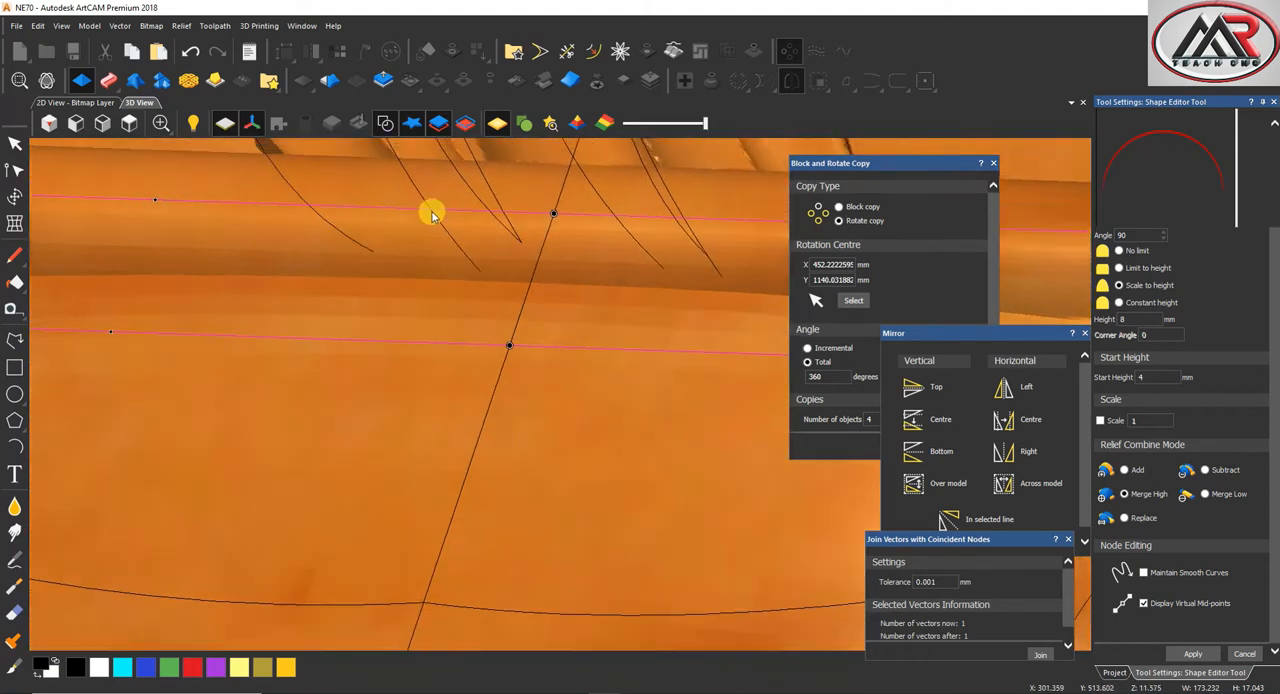
pyautogui.moveTo(432, 215); pyautogui.dragTo(481, 386, button='middle')
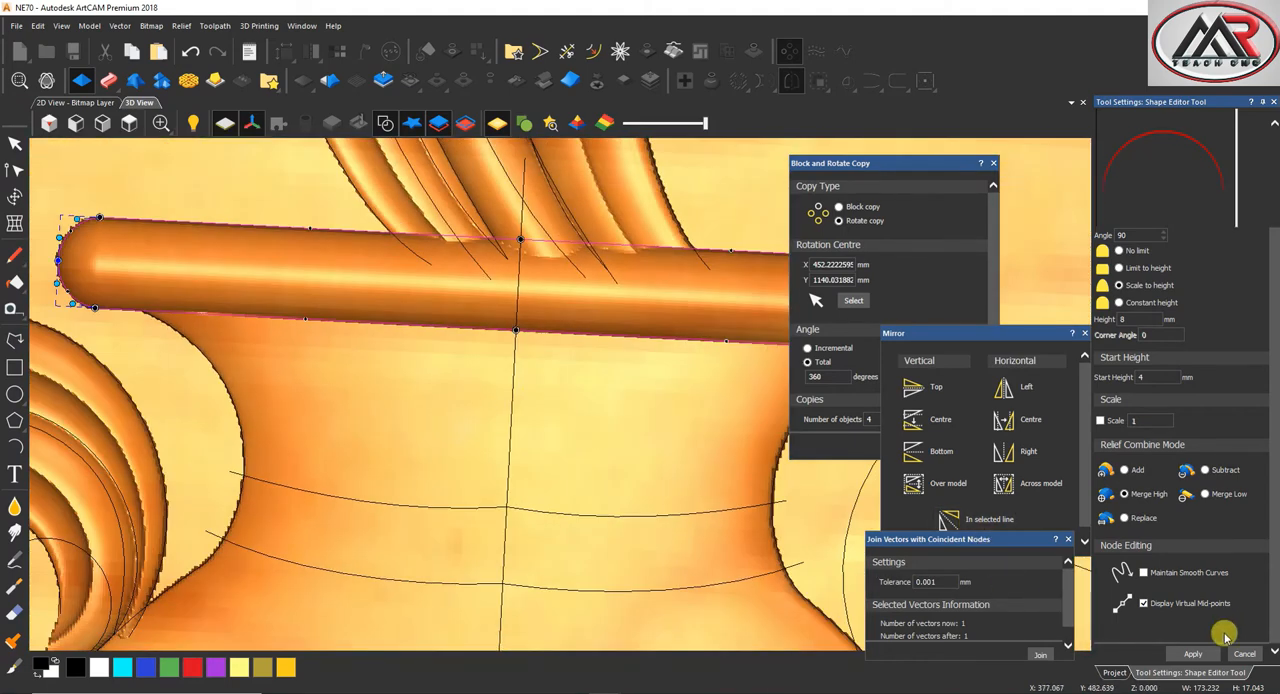
# Smooth the hard upper edge of the vase neck beneath the rim outline with the Smoothing tool
pyautogui.click(15, 508)
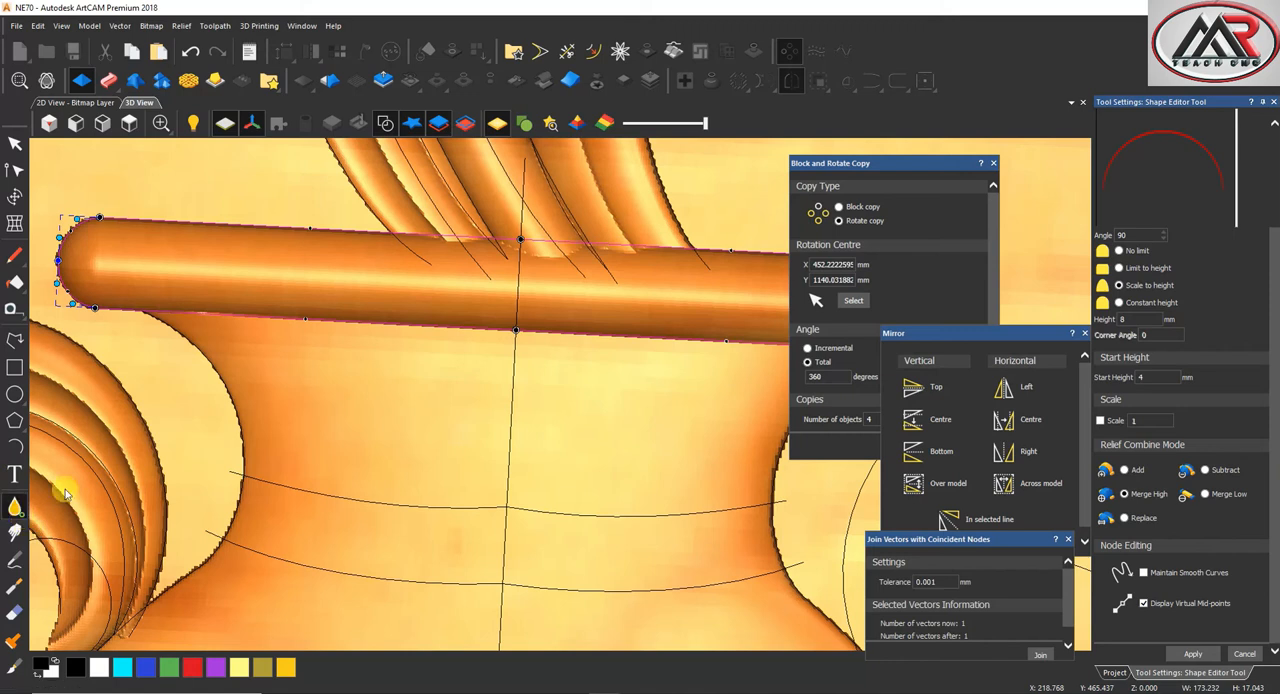
pyautogui.moveTo(215, 307); pyautogui.dragTo(690, 328)
pyautogui.scroll(-2, 693, 335)
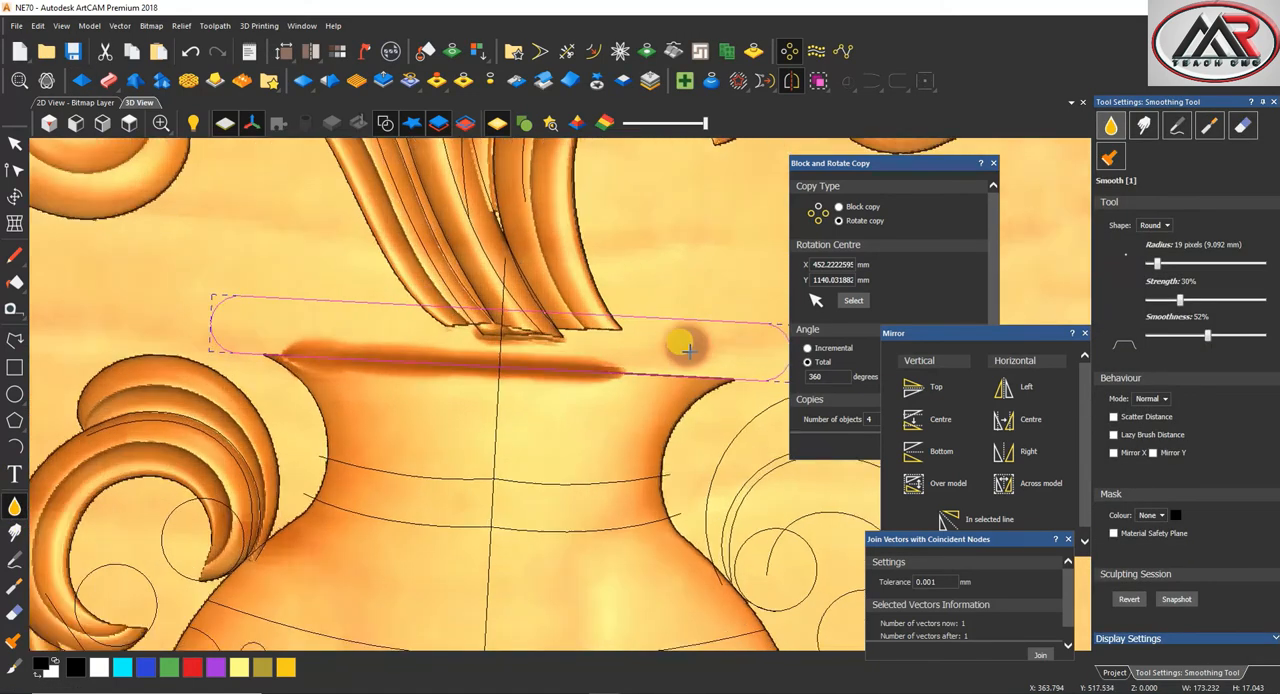
pyautogui.scroll(1, 693, 356)
pyautogui.moveTo(698, 381); pyautogui.dragTo(552, 380)
pyautogui.moveTo(676, 374)
pyautogui.mouseDown()
pyautogui.moveTo(457, 380)
pyautogui.moveTo(171, 337)
pyautogui.moveTo(334, 357)
pyautogui.moveTo(609, 357)
pyautogui.moveTo(297, 360)
pyautogui.moveTo(293, 372)
pyautogui.moveTo(693, 378)
pyautogui.moveTo(357, 377)
pyautogui.moveTo(45, 320)
pyautogui.mouseUp()
pyautogui.click(10, 146)
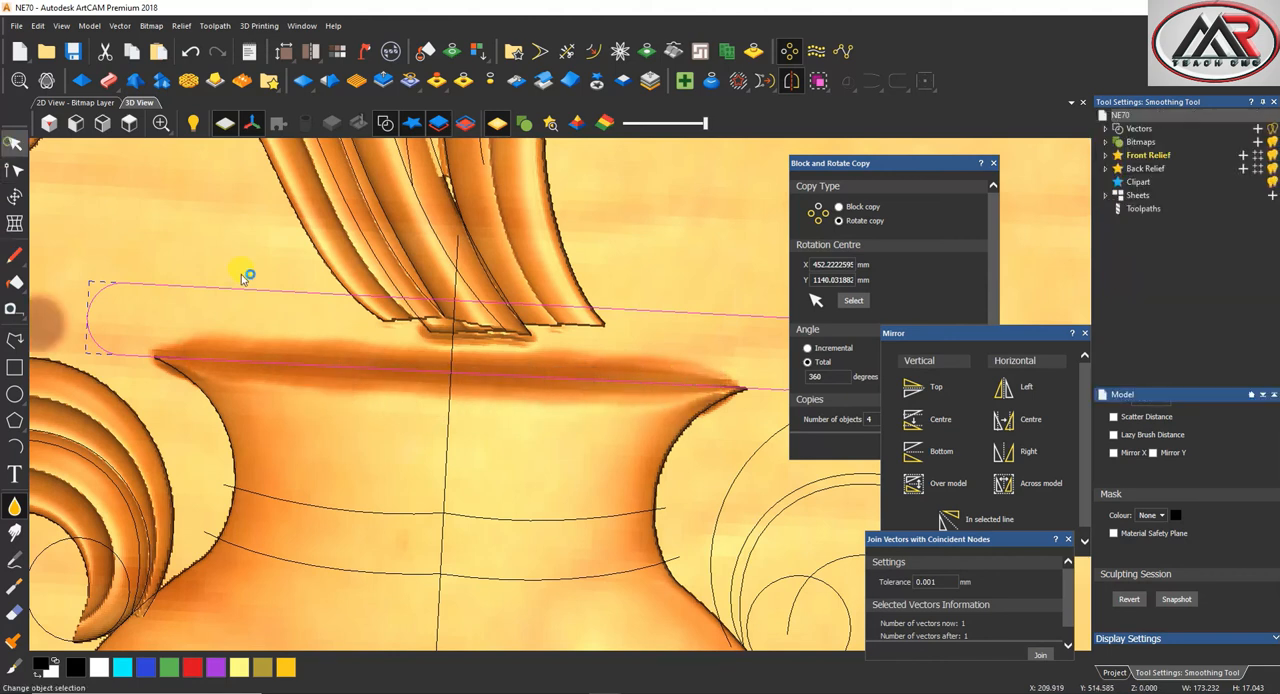
# Reopen the Shape Editor on the rim outline and apply the rounded rim to the relief
pyautogui.click(80, 80)
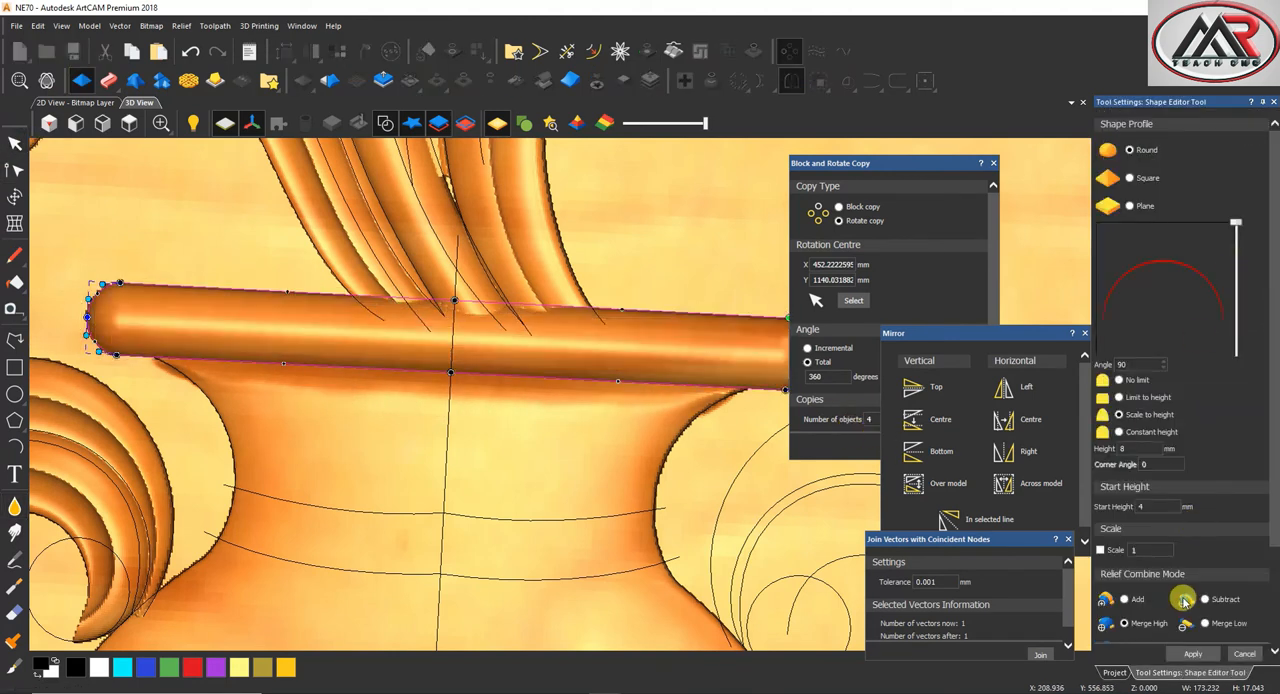
pyautogui.moveTo(535, 352); pyautogui.dragTo(545, 462)
pyautogui.click(1188, 656)
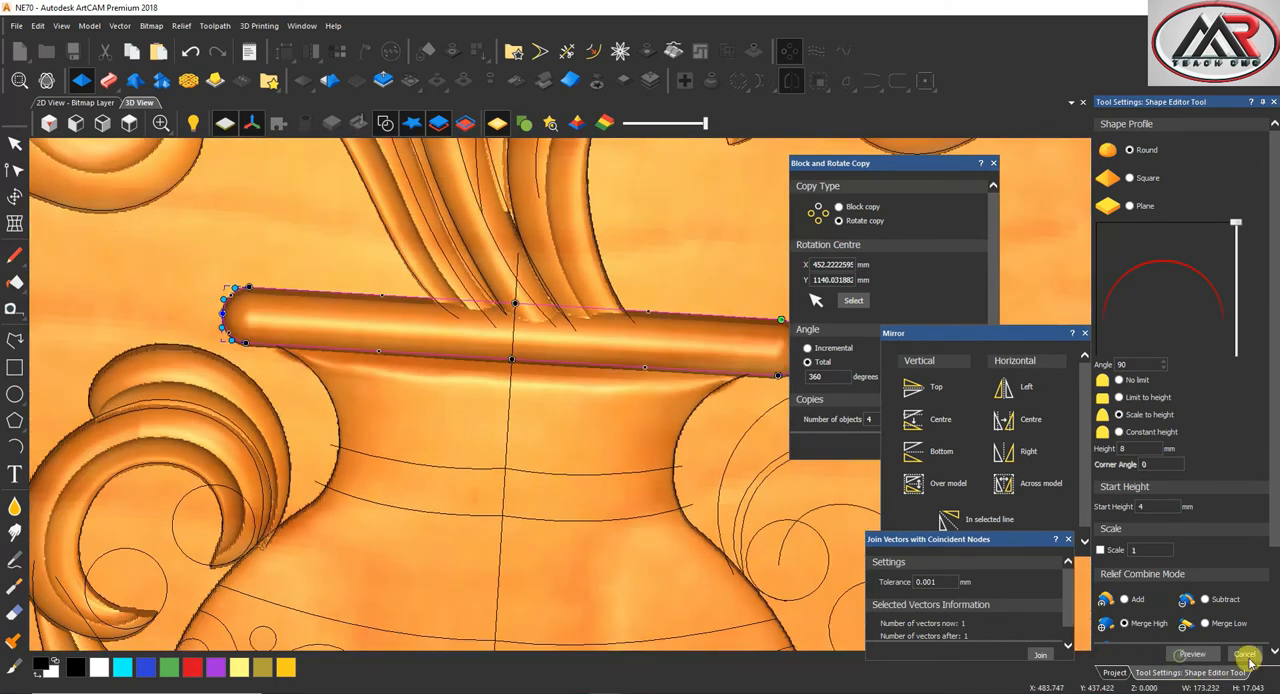
pyautogui.click(131, 123)
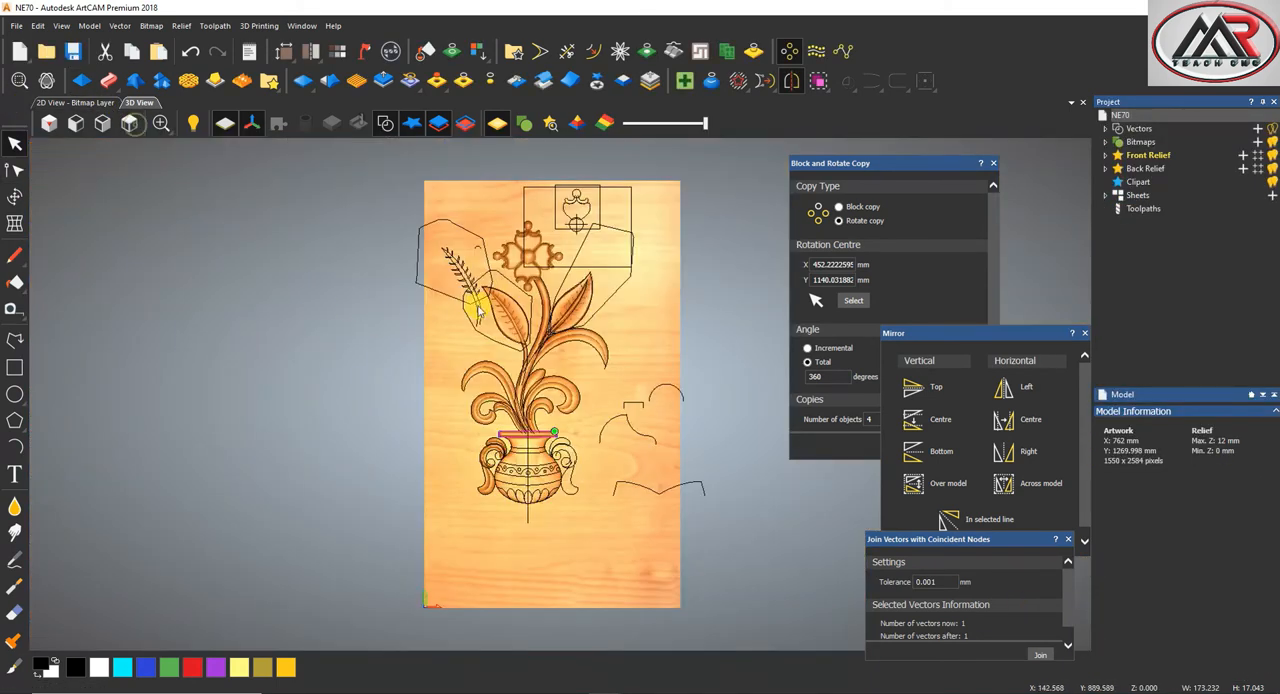
# Draw a short slanted polyline about 2 mm wide and 3 mm high across the upper neck line as half of a V profile
pyautogui.scroll(5, 486, 471)
pyautogui.keyDown('shift'); pyautogui.click(482, 544); pyautogui.keyUp('shift')
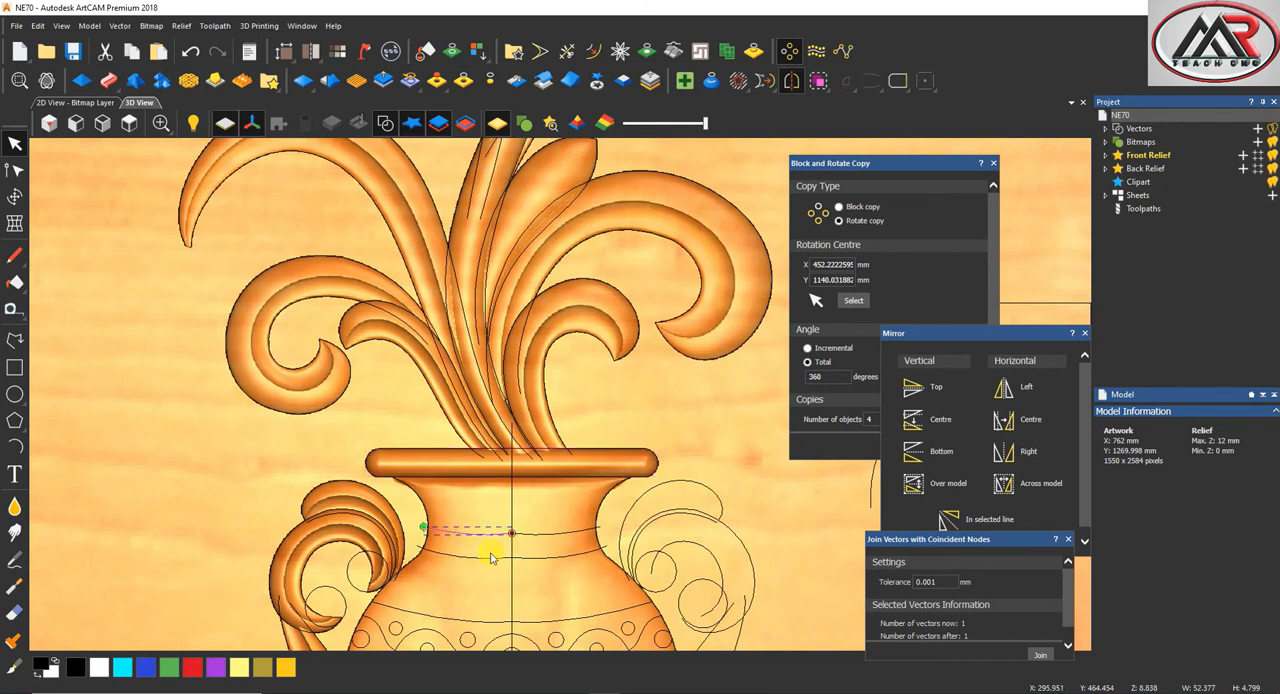
pyautogui.scroll(-3, 486, 543)
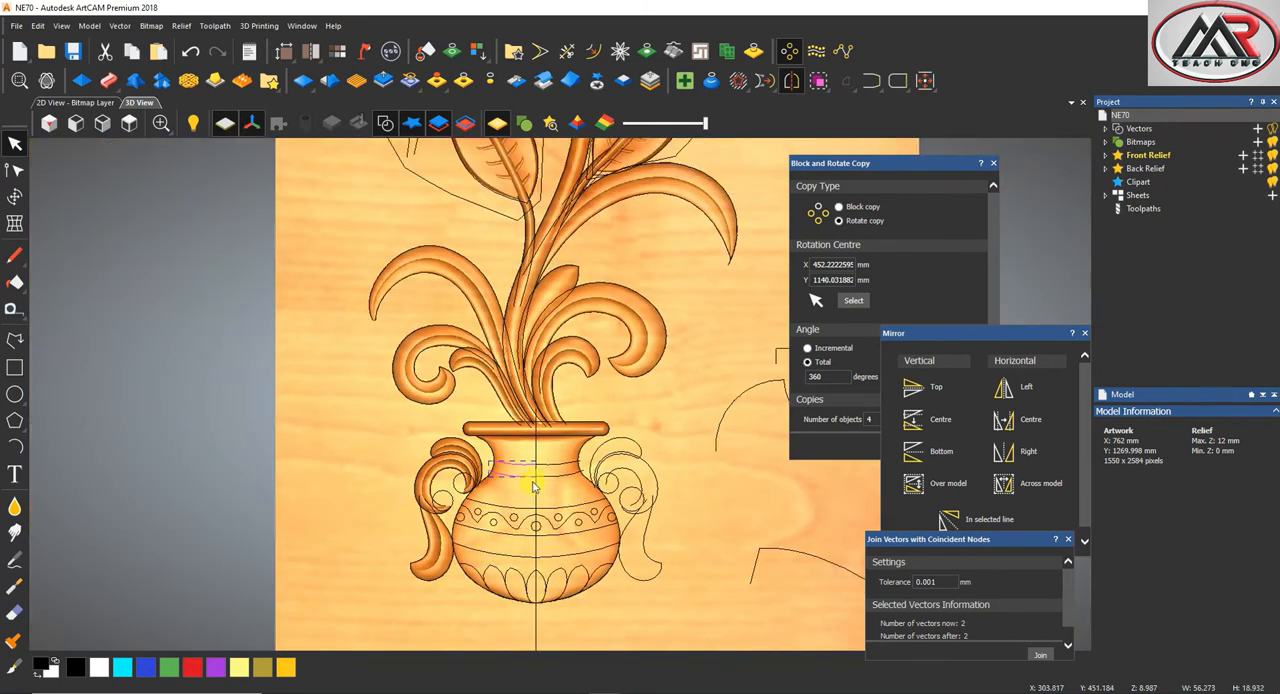
pyautogui.scroll(-1, 533, 487)
pyautogui.click(15, 340)
pyautogui.scroll(4, 512, 432)
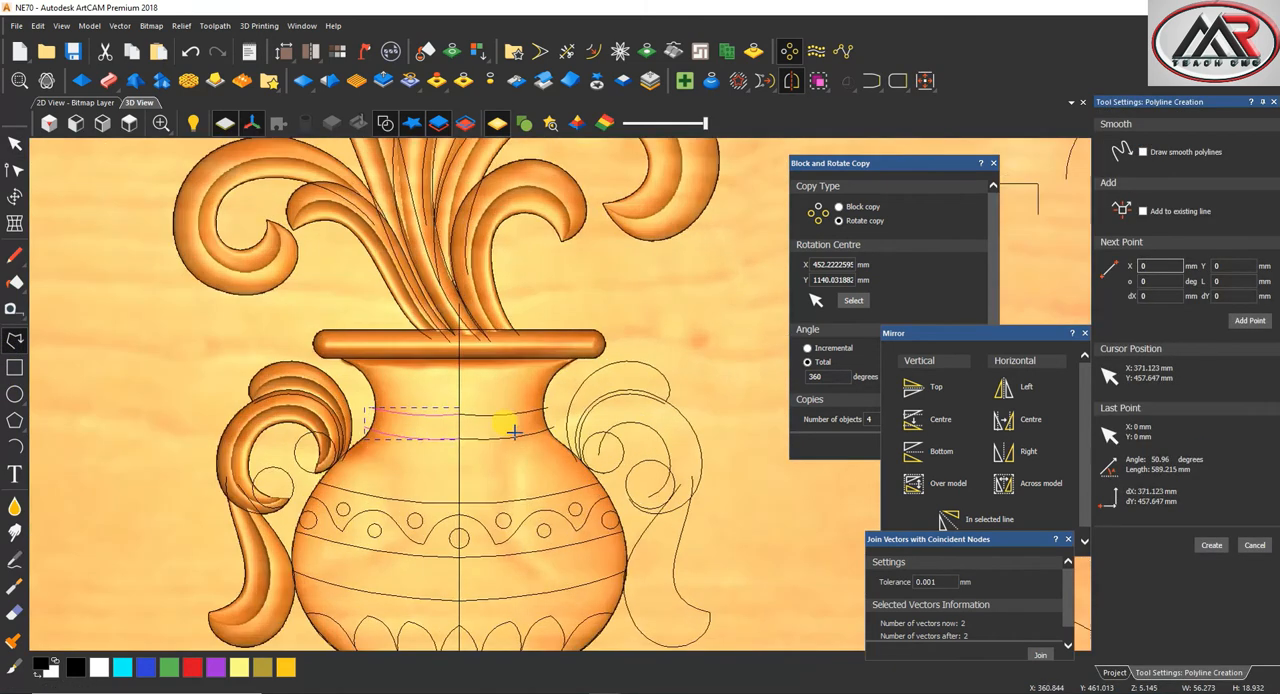
pyautogui.scroll(4, 429, 380)
pyautogui.click(443, 400)
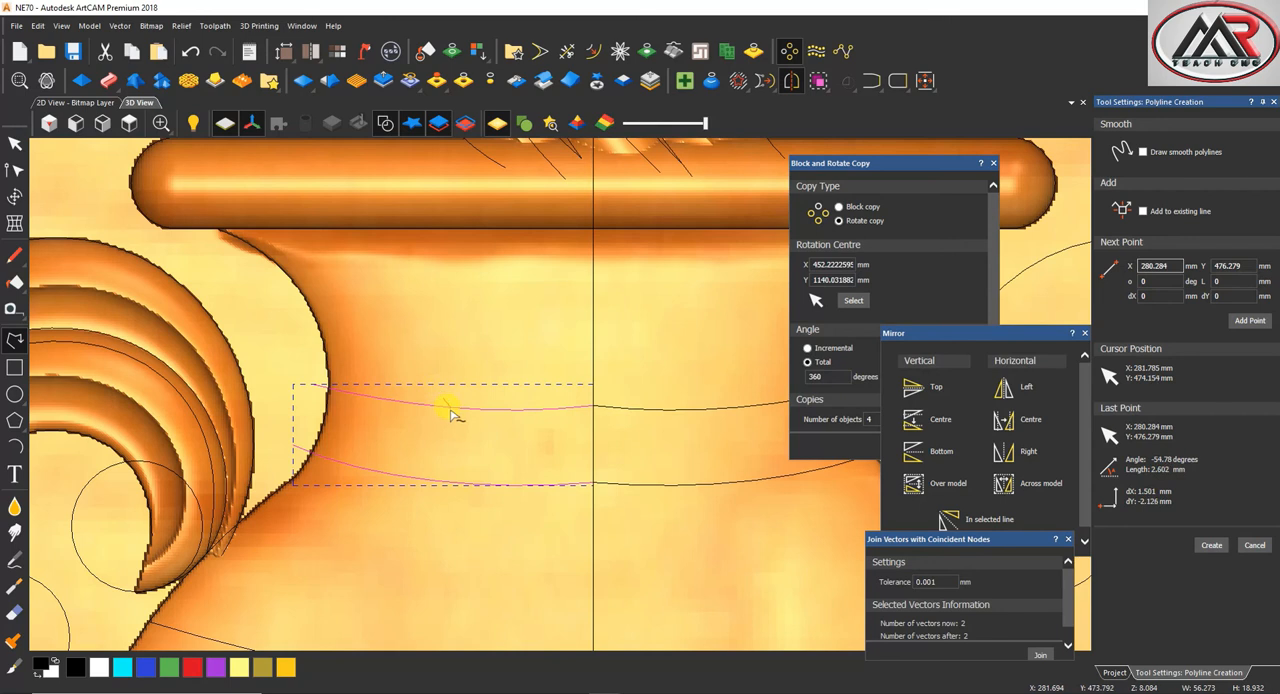
pyautogui.press('Escape')
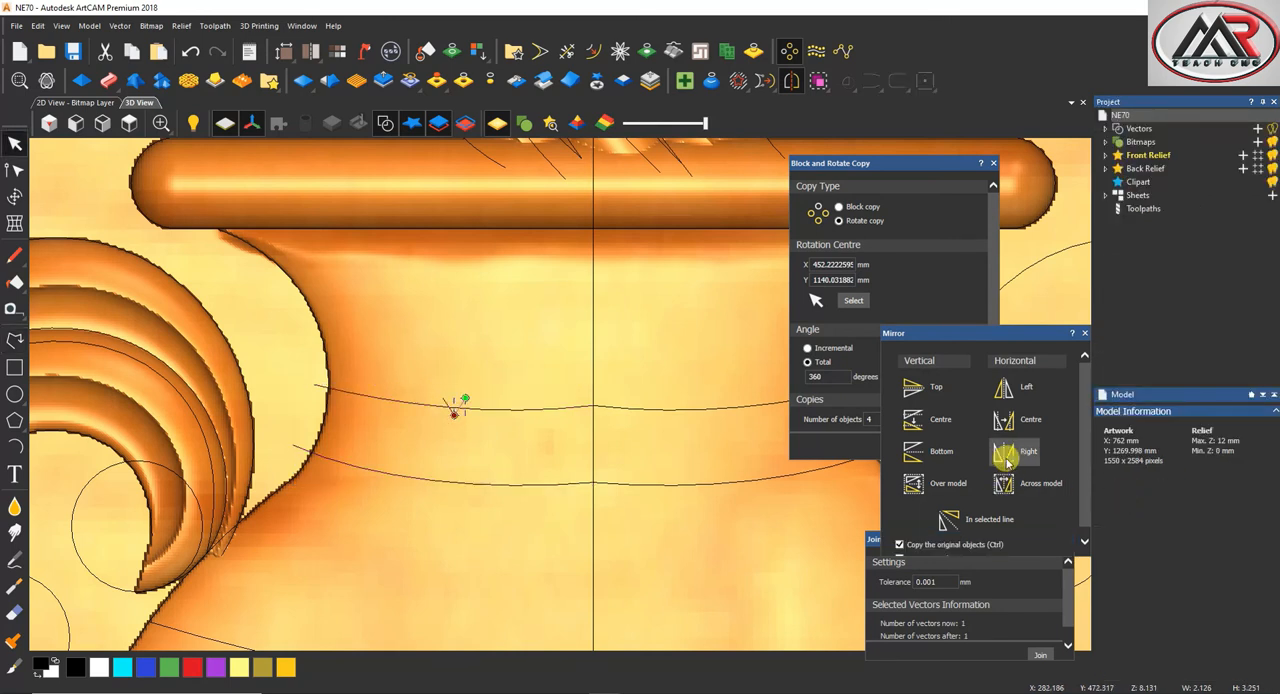
# Mirror a copy of the slanted line to its right and join both into one V-shaped vector about 4.25 mm wide
pyautogui.scroll(3, 449, 400)
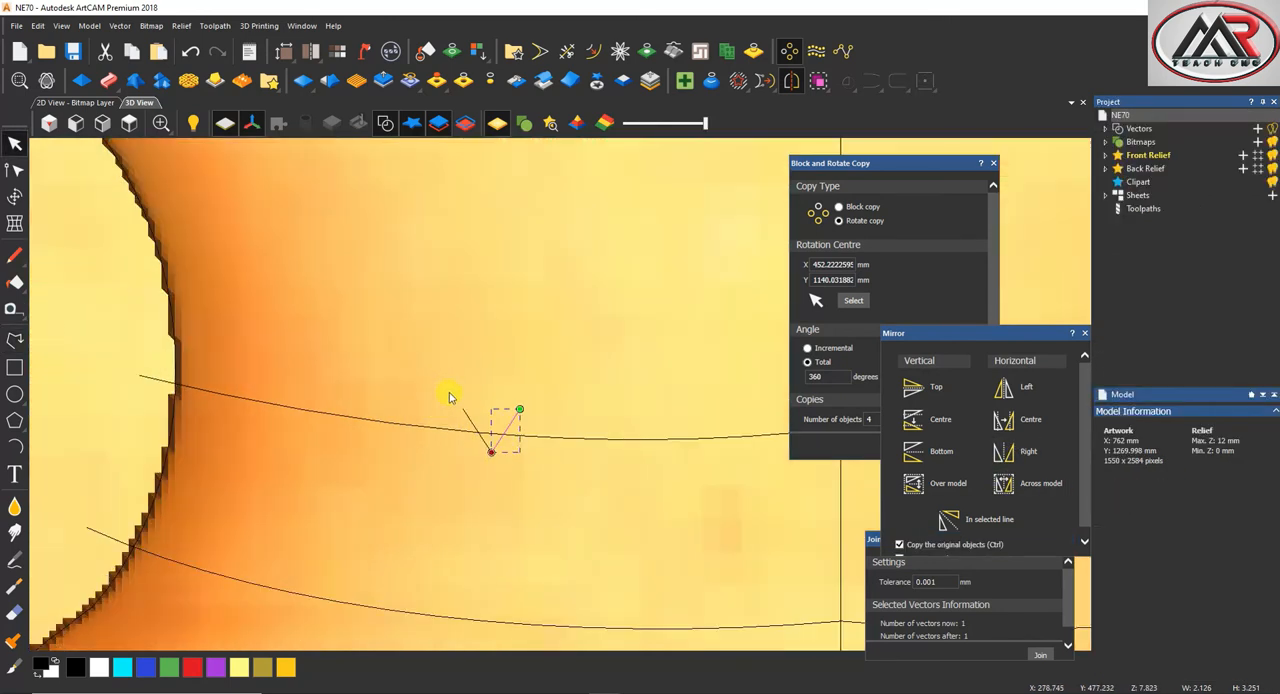
pyautogui.click(1040, 654)
pyautogui.click(15, 196)
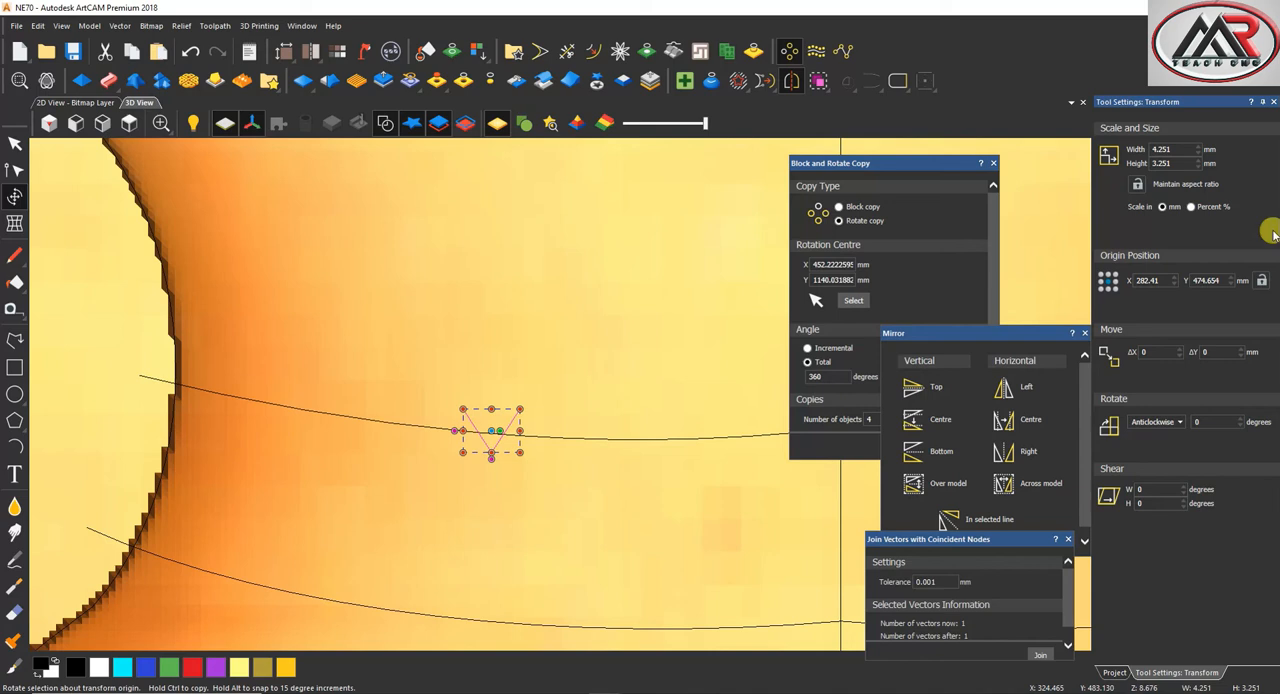
pyautogui.click(1273, 101)
# Start an extrude with the upper neck line's left half as drive rail and the V-shaped vector as start profile
pyautogui.click(623, 437)
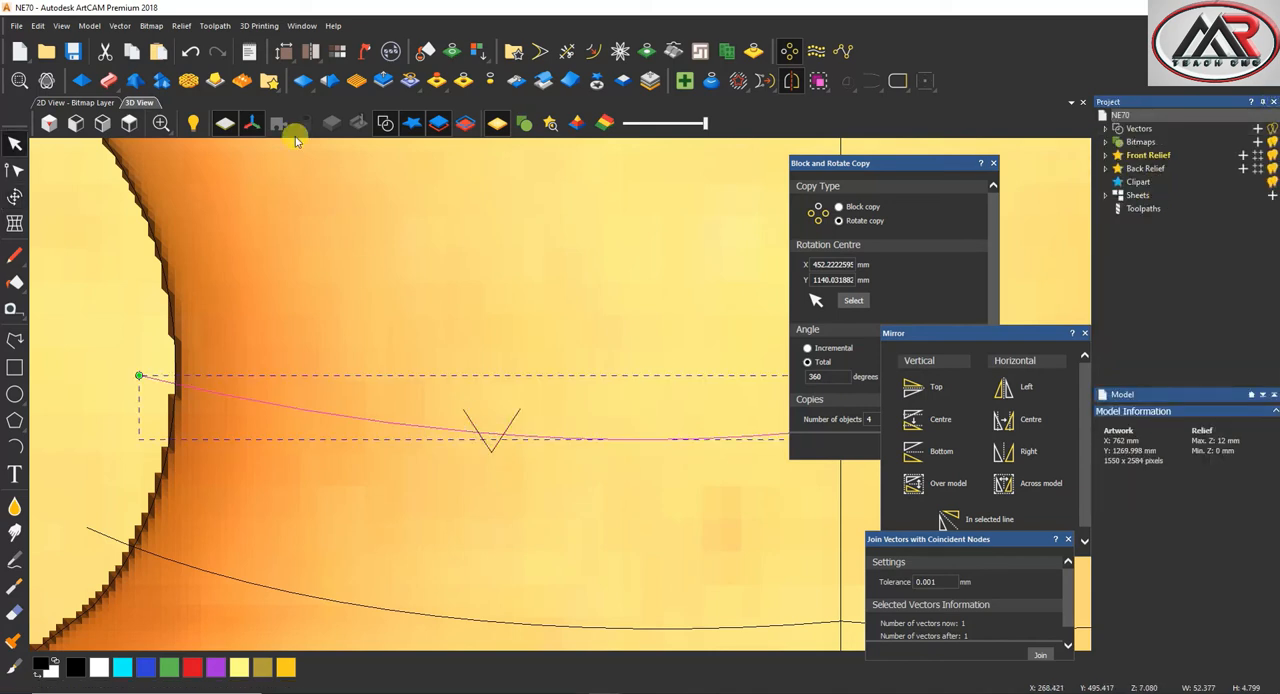
pyautogui.click(108, 83)
pyautogui.click(118, 138)
pyautogui.click(525, 410)
pyautogui.click(1152, 251)
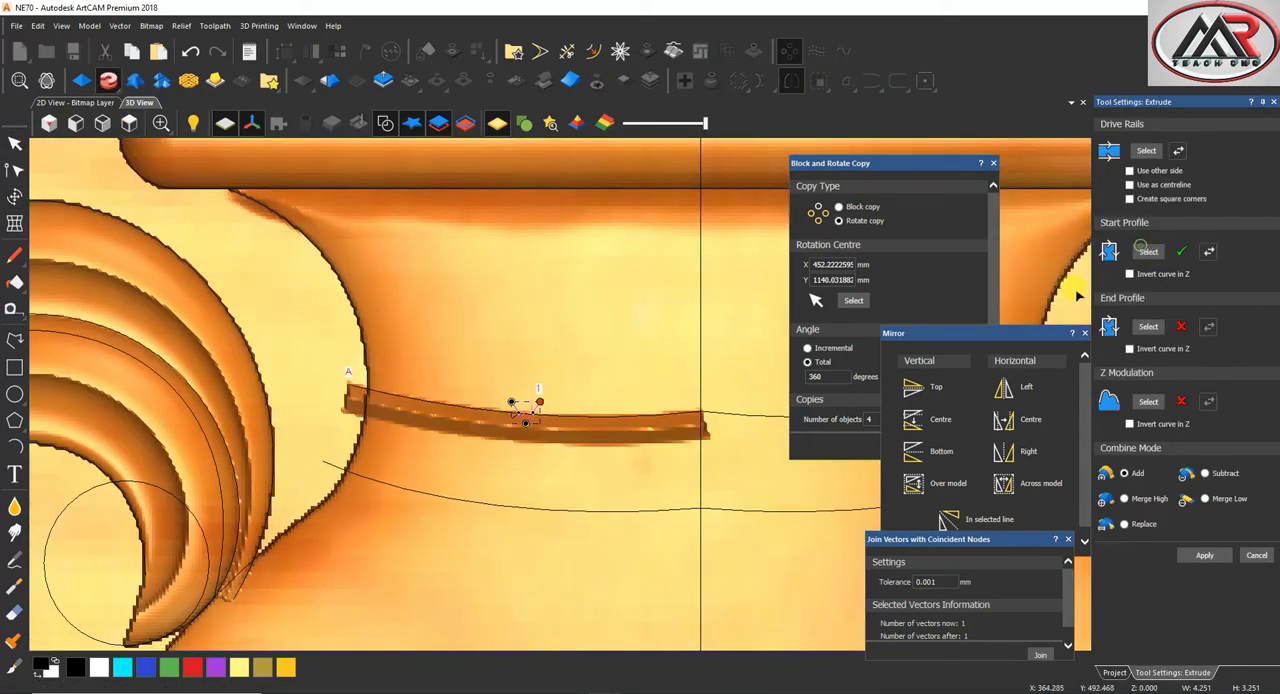
# Use the drive rail as the extrude's centreline and set the combine mode to Subtract
pyautogui.click(1130, 186)
pyautogui.scroll(-2, 502, 478)
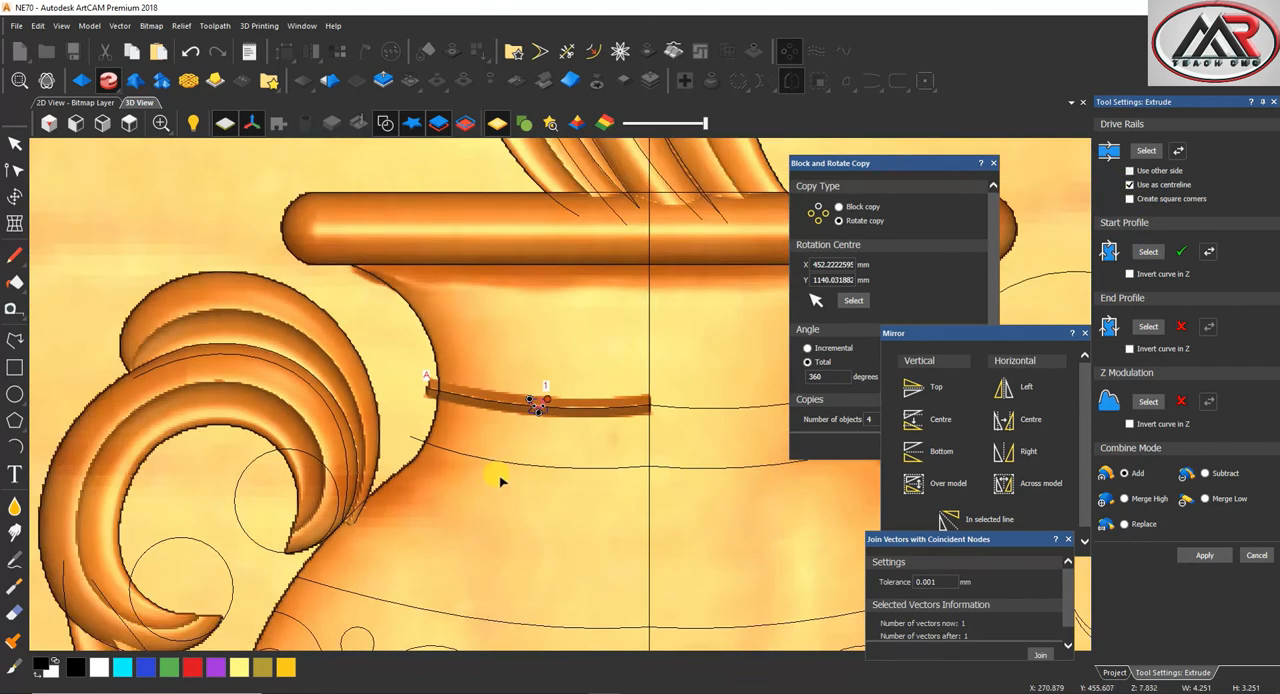
pyautogui.scroll(3, 604, 424)
pyautogui.moveTo(606, 423); pyautogui.dragTo(612, 325, button='middle')
pyautogui.click(1206, 474)
# Select all the neck and belly band lines, the wavy line, and the decorative circles of the vase together
pyautogui.moveTo(526, 387); pyautogui.dragTo(579, 448, button='middle')
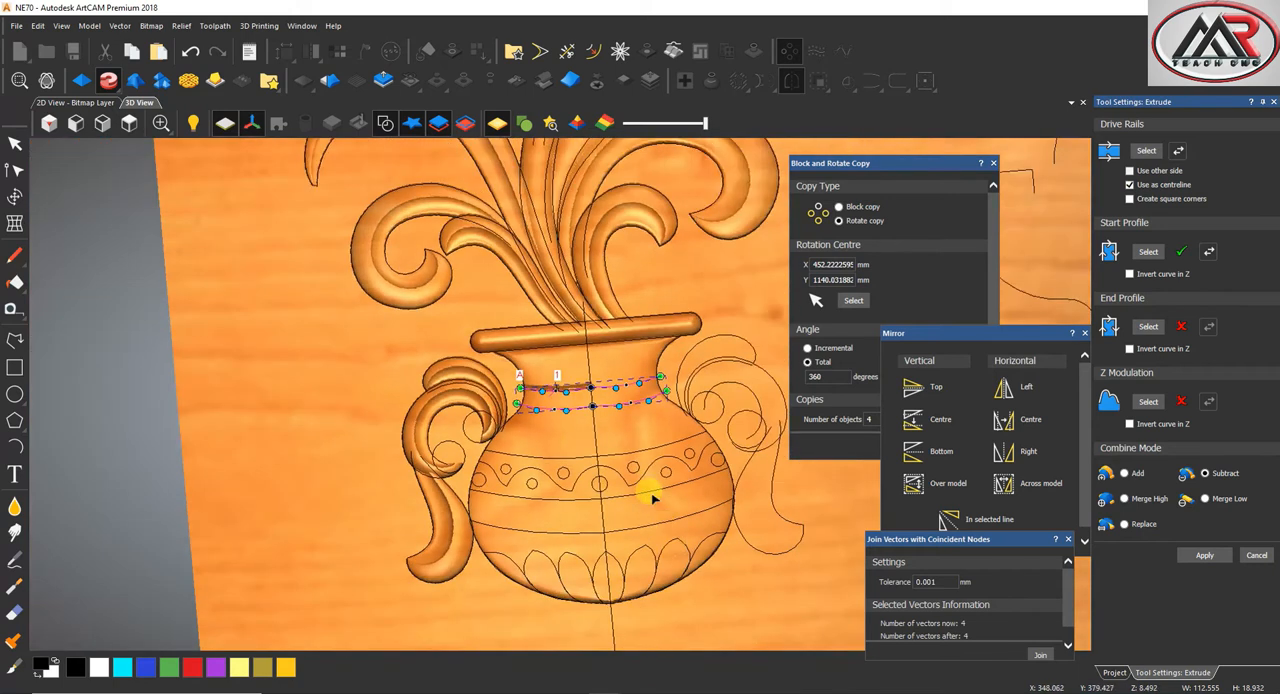
pyautogui.scroll(4, 651, 492)
pyautogui.keyDown('shift'); pyautogui.moveTo(657, 375); pyautogui.dragTo(590, 521); pyautogui.keyUp('shift')
pyautogui.scroll(-2, 600, 470)
pyautogui.scroll(2, 674, 405)
pyautogui.keyDown('shift'); pyautogui.click(692, 410); pyautogui.keyUp('shift')
pyautogui.keyDown('shift'); pyautogui.click(765, 425); pyautogui.keyUp('shift')
pyautogui.keyDown('shift'); pyautogui.click(640, 456); pyautogui.keyUp('shift')
pyautogui.keyDown('shift'); pyautogui.moveTo(398, 378); pyautogui.dragTo(240, 566); pyautogui.keyUp('shift')
pyautogui.scroll(1, 228, 490)
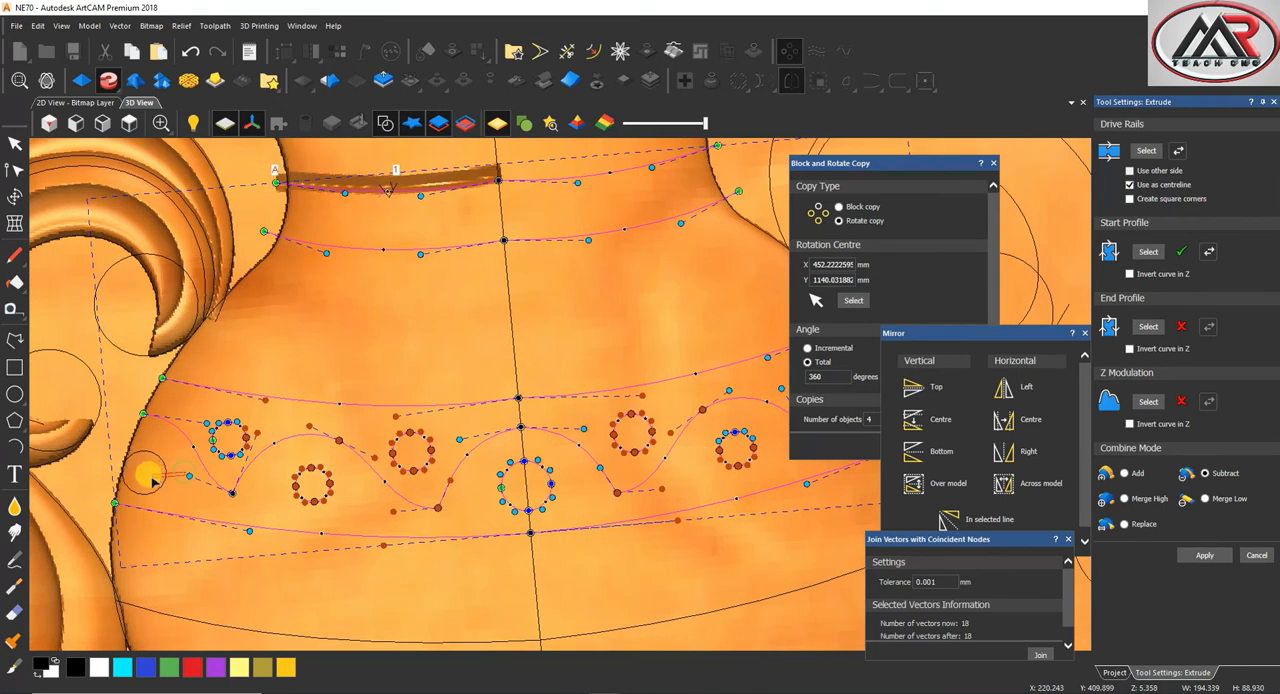
pyautogui.keyDown('shift'); pyautogui.click(151, 479); pyautogui.keyUp('shift')
pyautogui.scroll(-3, 455, 530)
pyautogui.scroll(1, 488, 522)
pyautogui.keyDown('shift'); pyautogui.click(505, 505); pyautogui.keyUp('shift')
pyautogui.keyDown('shift'); pyautogui.click(664, 503); pyautogui.keyUp('shift')
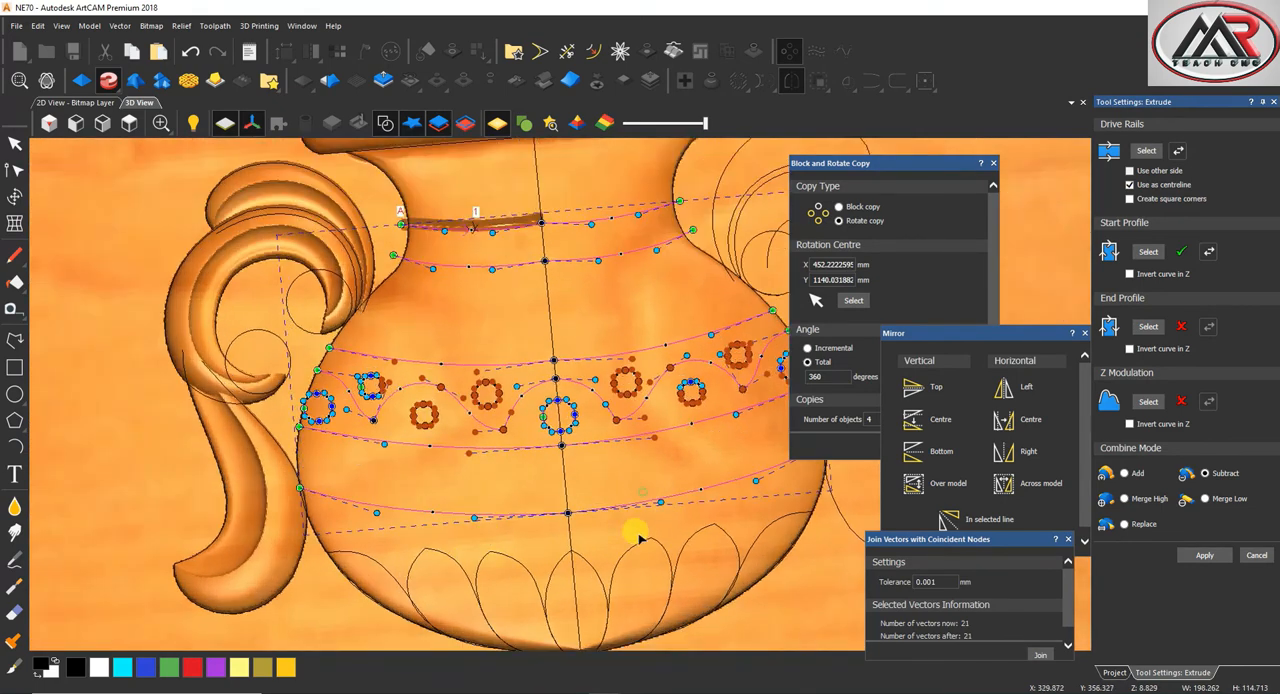
# Set all the selected band lines, waves and circles as drive rails of the V-groove extrude
pyautogui.scroll(-3, 622, 480)
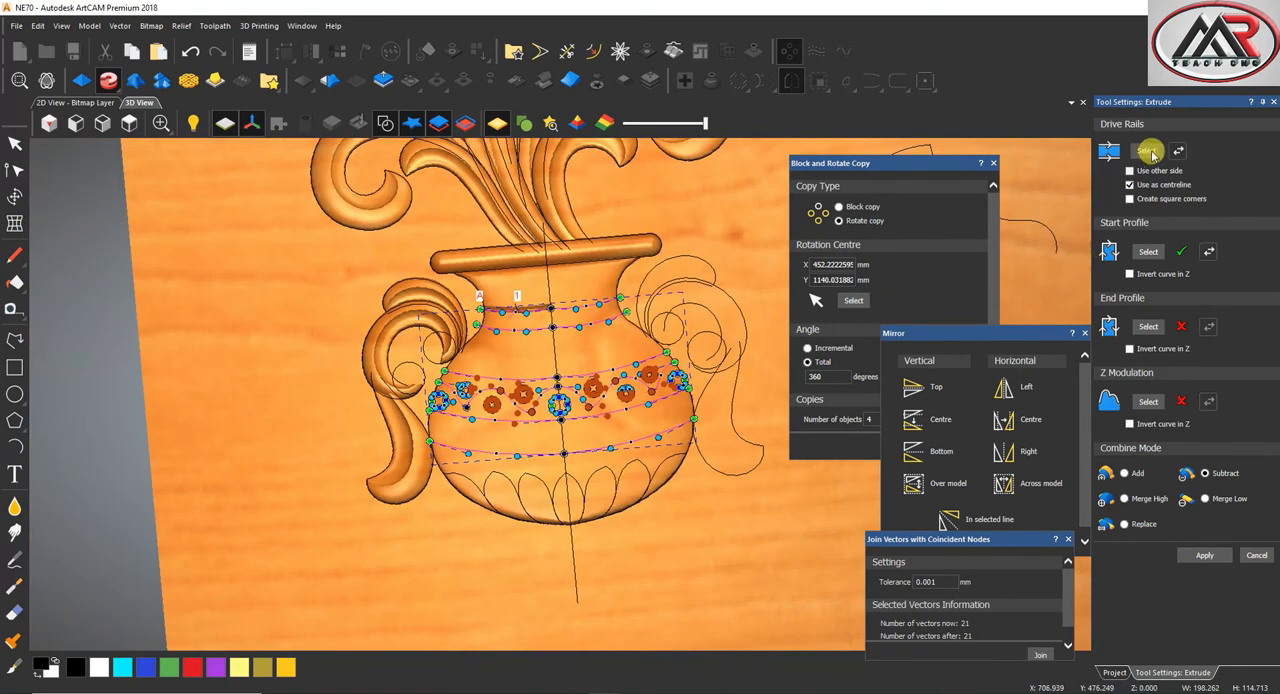
pyautogui.scroll(4, 586, 390)
pyautogui.moveTo(586, 432)
pyautogui.mouseDown(button='middle')
pyautogui.moveTo(573, 368)
pyautogui.moveTo(575, 436)
pyautogui.mouseUp(button='middle')
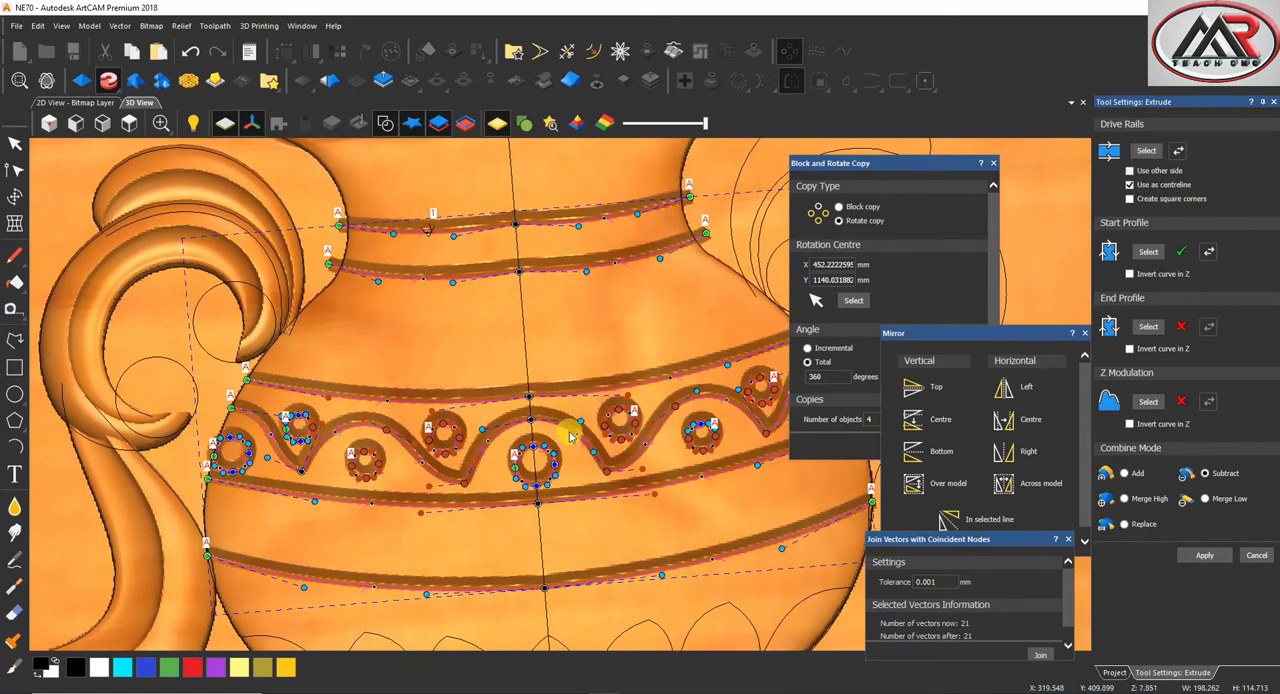
# Apply the subtractive V-groove extrude to the vase and save the model
pyautogui.scroll(-1, 563, 456)
pyautogui.click(1206, 555)
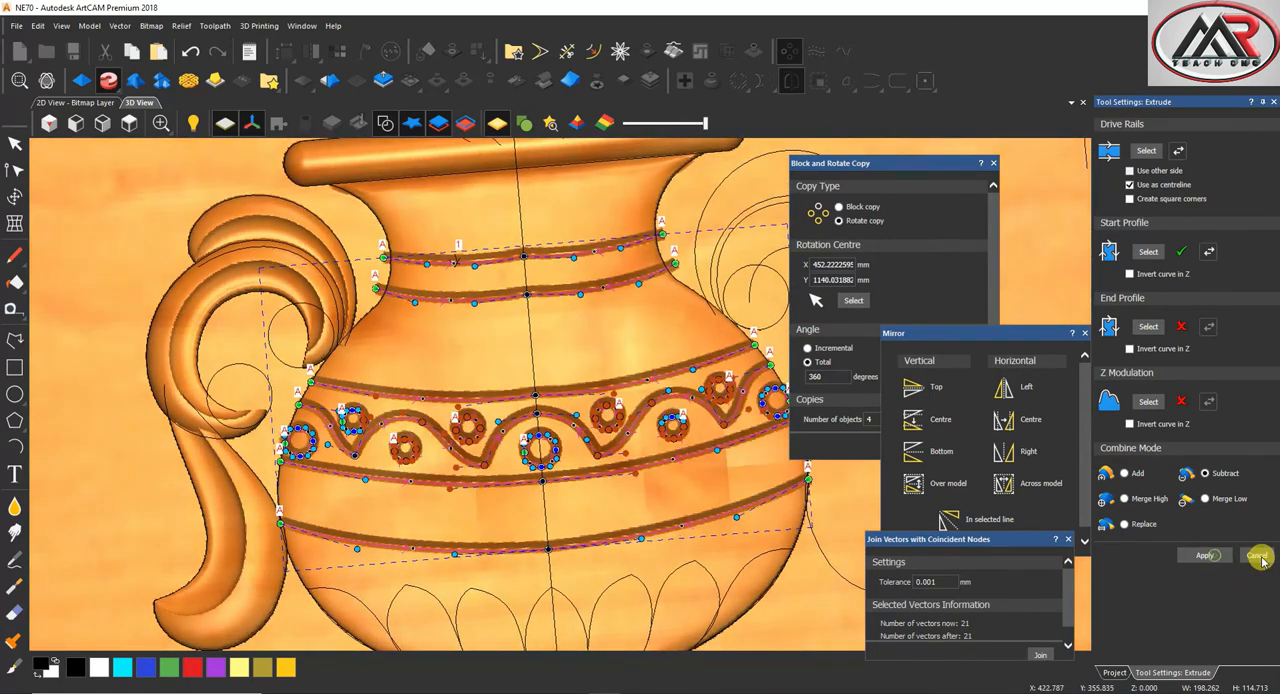
pyautogui.click(129, 122)
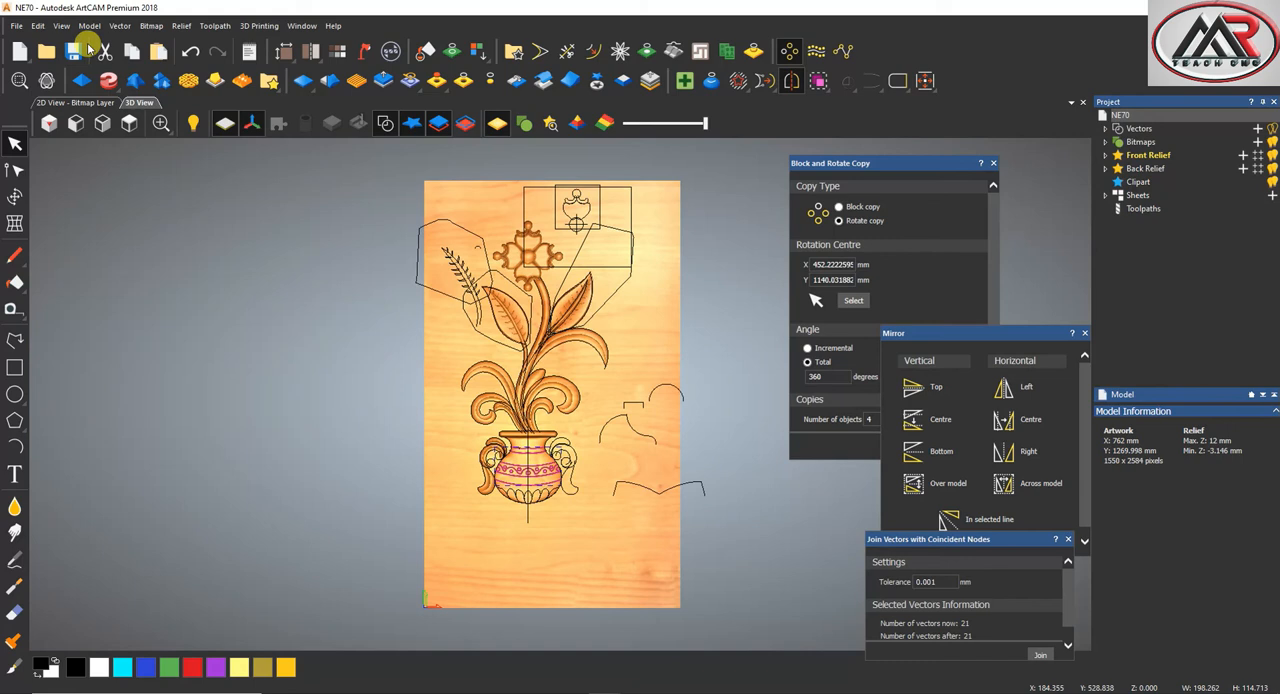
pyautogui.click(73, 51)
# Draw a three-point arc about 50 mm wide and 25 mm high beside the vase's base as a cross-section profile
pyautogui.scroll(5, 580, 468)
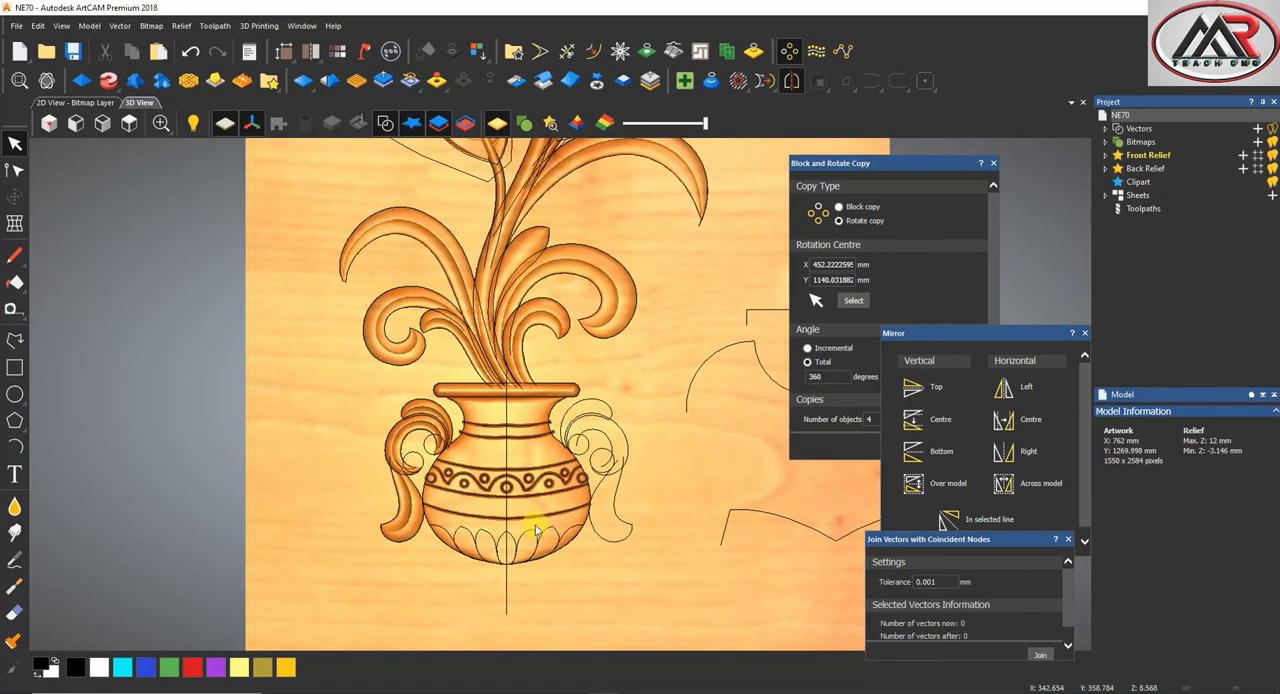
pyautogui.click(15, 452)
pyautogui.scroll(-2, 492, 527)
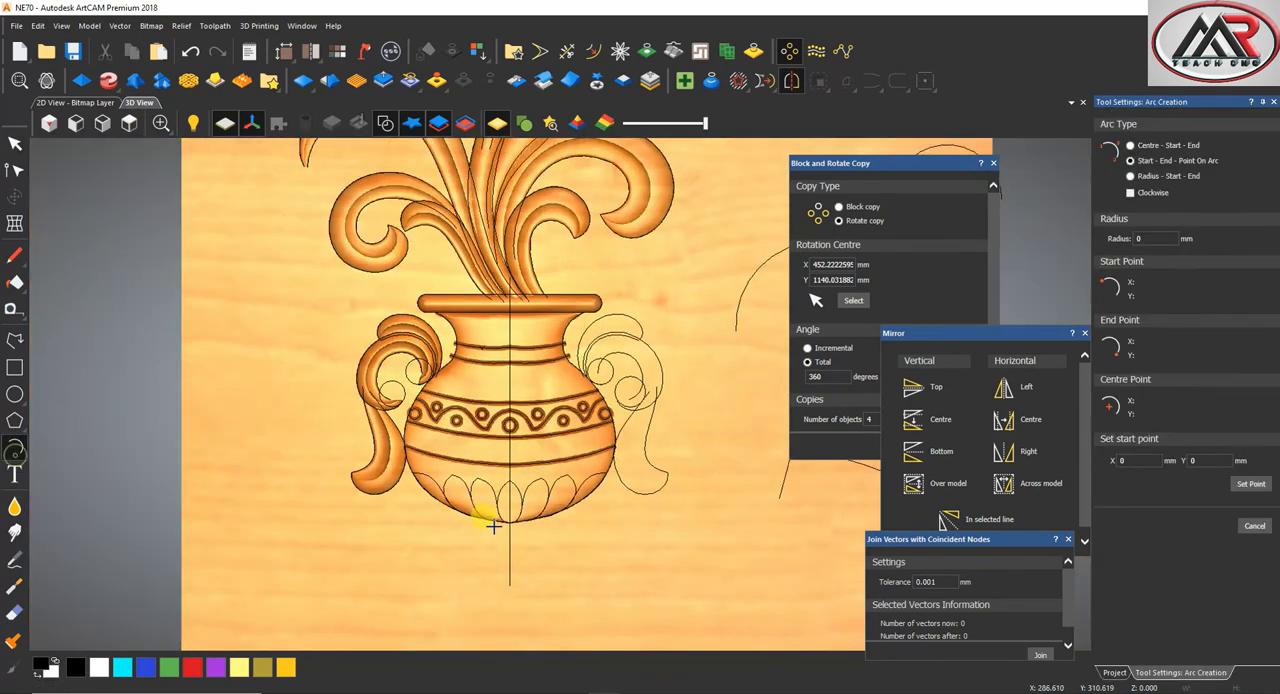
pyautogui.click(635, 537)
pyautogui.click(687, 536)
pyautogui.click(696, 512)
pyautogui.press('Escape')
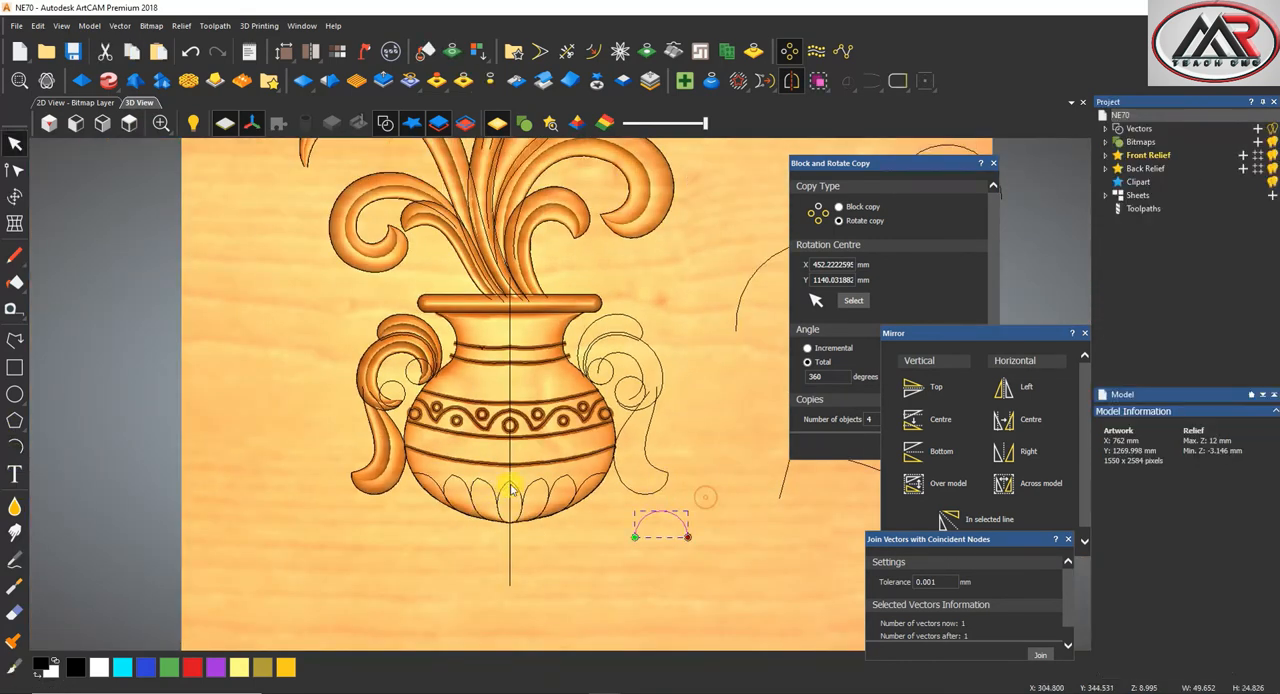
# Start a two-rail sweep of the vase's centre bottom petal, using its two sides as rails and the arc as cross section
pyautogui.scroll(4, 514, 486)
pyautogui.click(516, 490)
pyautogui.keyDown('shift'); pyautogui.click(487, 490); pyautogui.keyUp('shift')
pyautogui.scroll(-4, 785, 529)
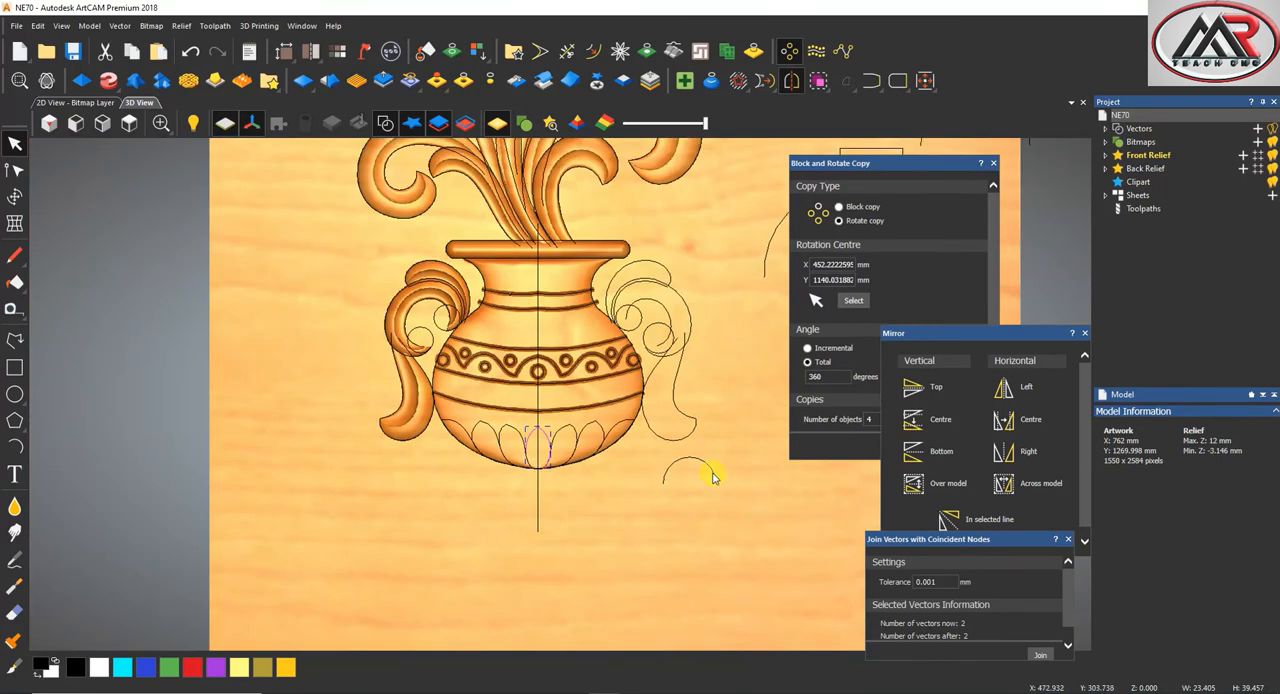
pyautogui.click(108, 81)
pyautogui.click(108, 110)
pyautogui.scroll(3, 560, 450)
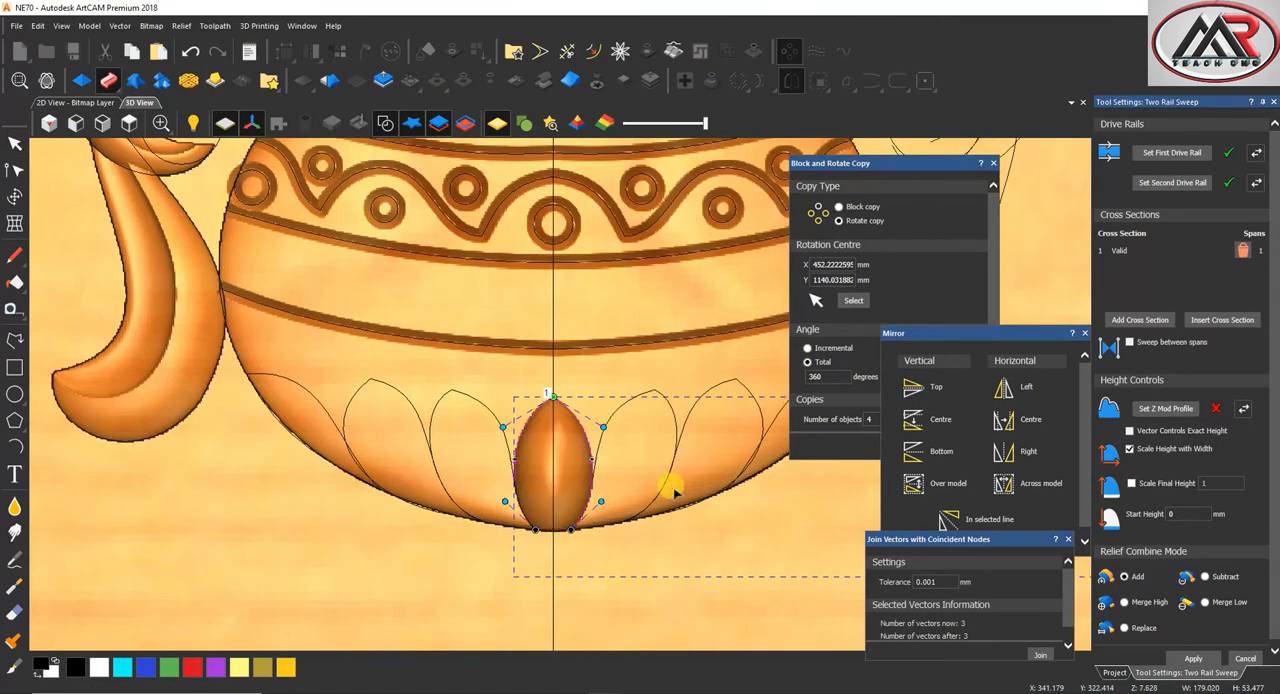
# Make the centre bottom petal's two-rail sweep subtractive with final height scaled to 3, and apply it
pyautogui.click(1206, 577)
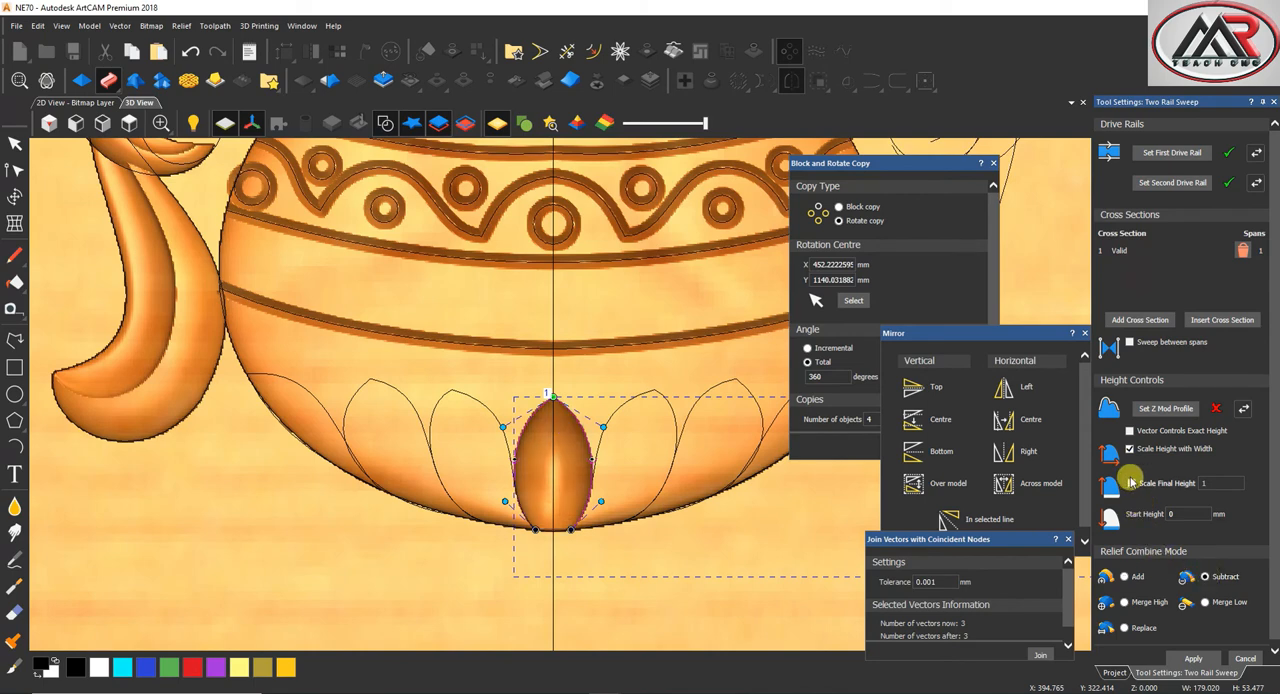
pyautogui.click(1131, 483)
pyautogui.click(1222, 481)
pyautogui.write('2')
pyautogui.moveTo(540, 508); pyautogui.dragTo(547, 449, button='middle')
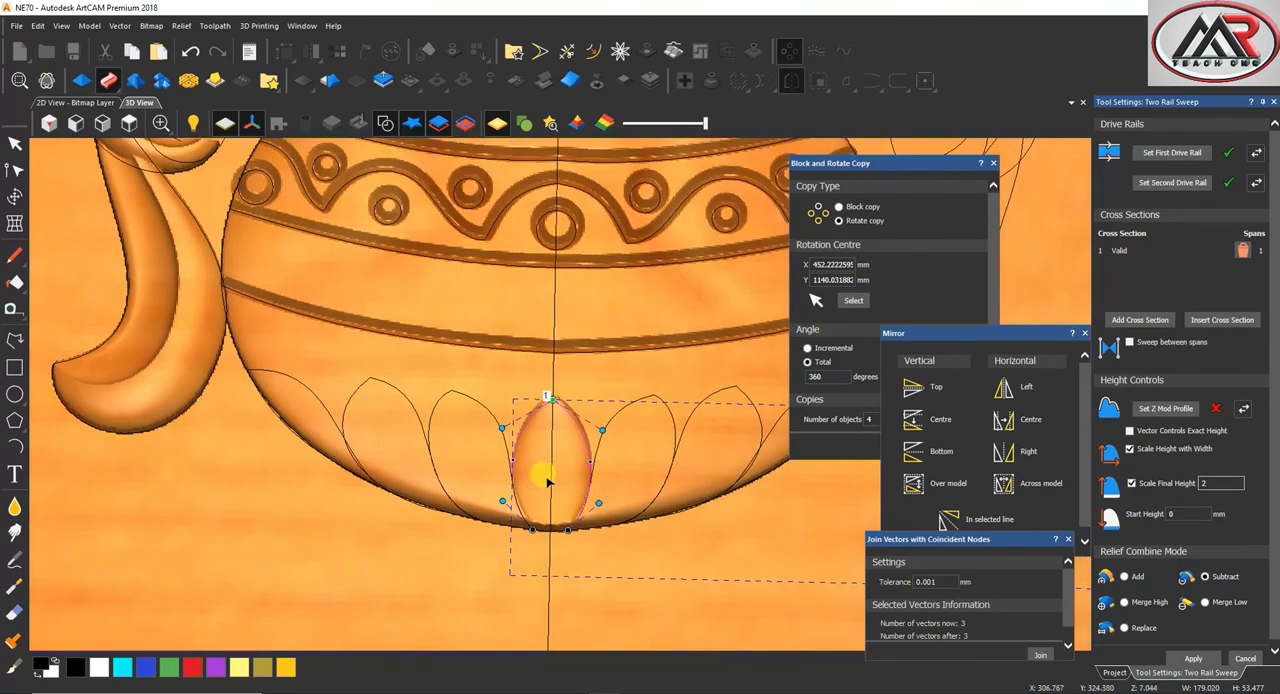
pyautogui.write('3')
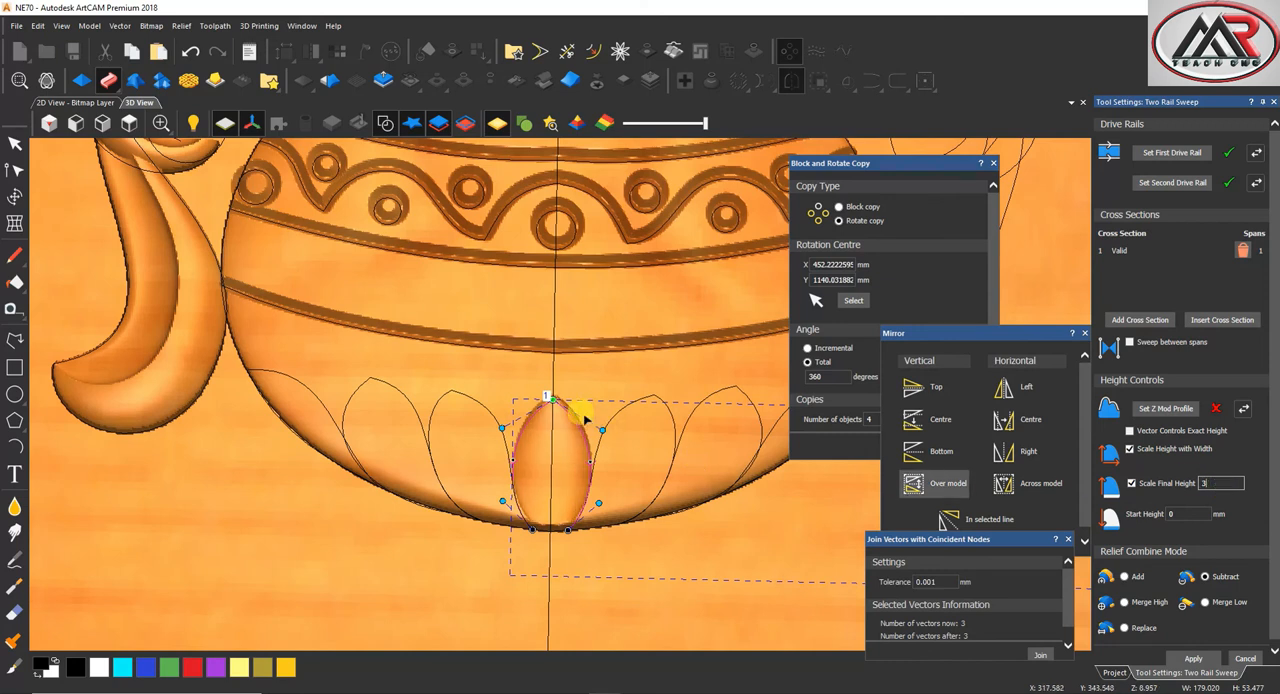
pyautogui.click(1192, 659)
# Sweep the three petals on the right side of the vase's base with the same arc and subtractive settings
pyautogui.click(655, 393)
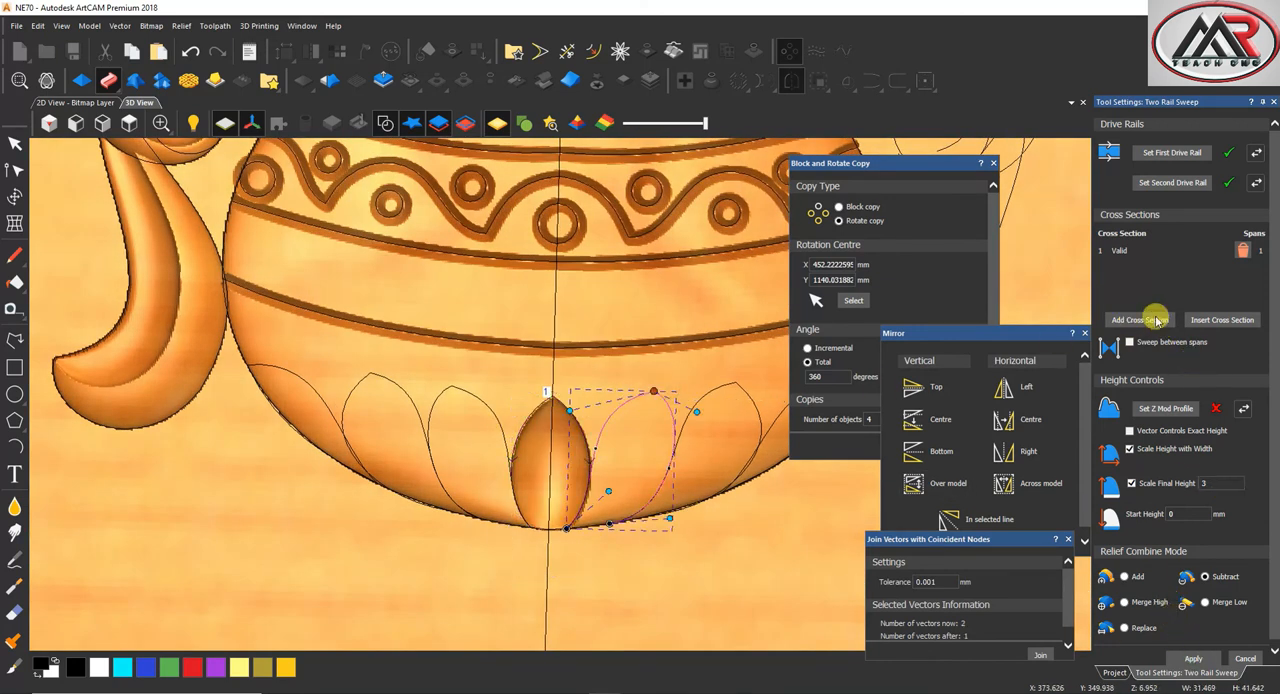
pyautogui.click(1170, 152)
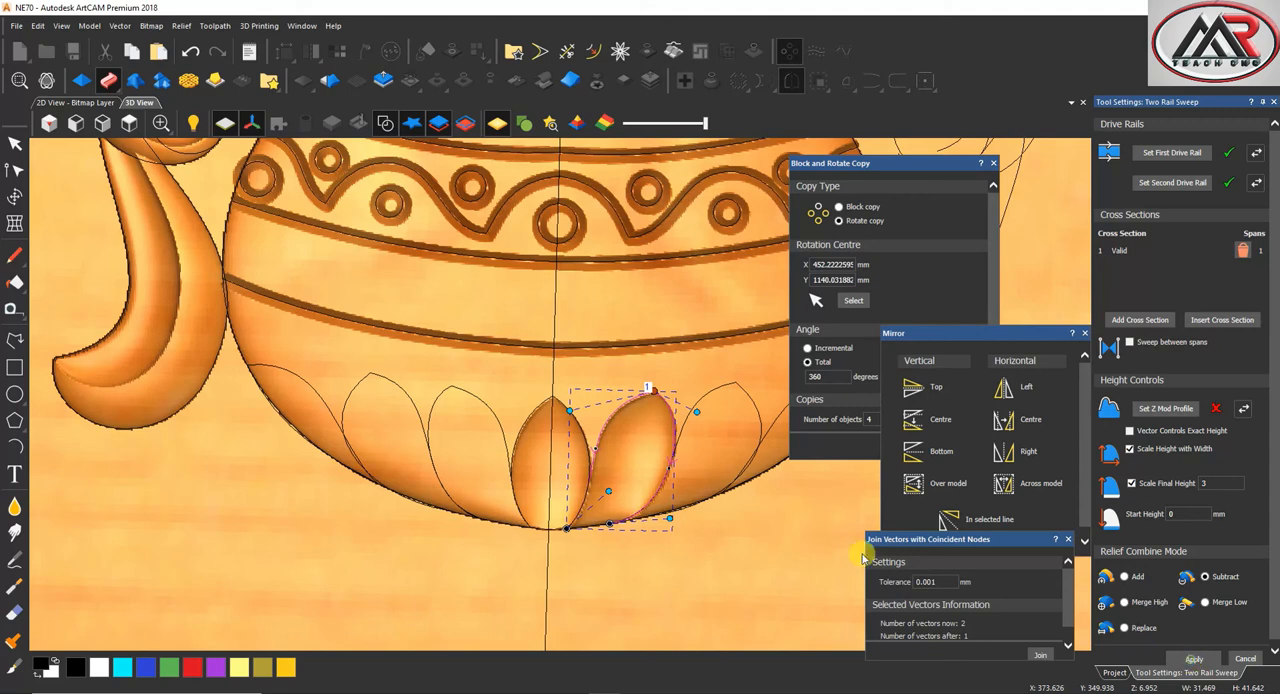
pyautogui.scroll(-2, 652, 371)
pyautogui.scroll(4, 623, 414)
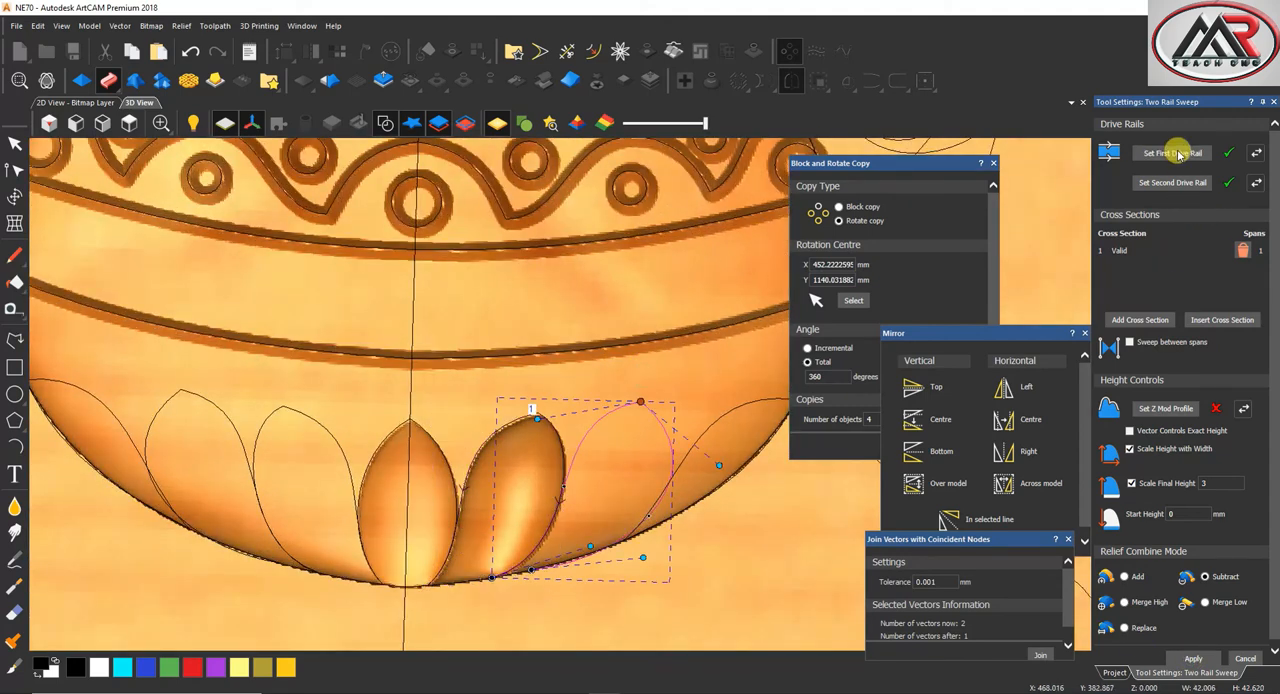
pyautogui.click(1176, 153)
pyautogui.scroll(-3, 757, 506)
pyautogui.scroll(3, 755, 490)
pyautogui.click(577, 393)
pyautogui.click(1172, 153)
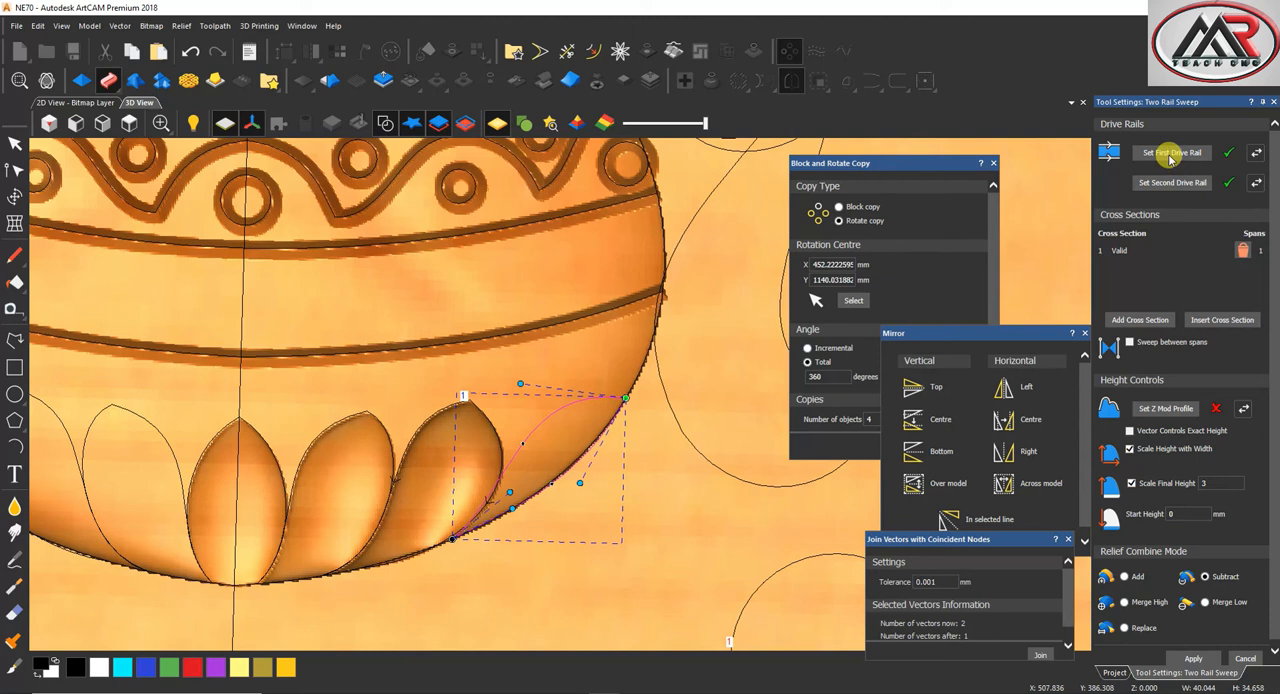
pyautogui.scroll(-3, 505, 550)
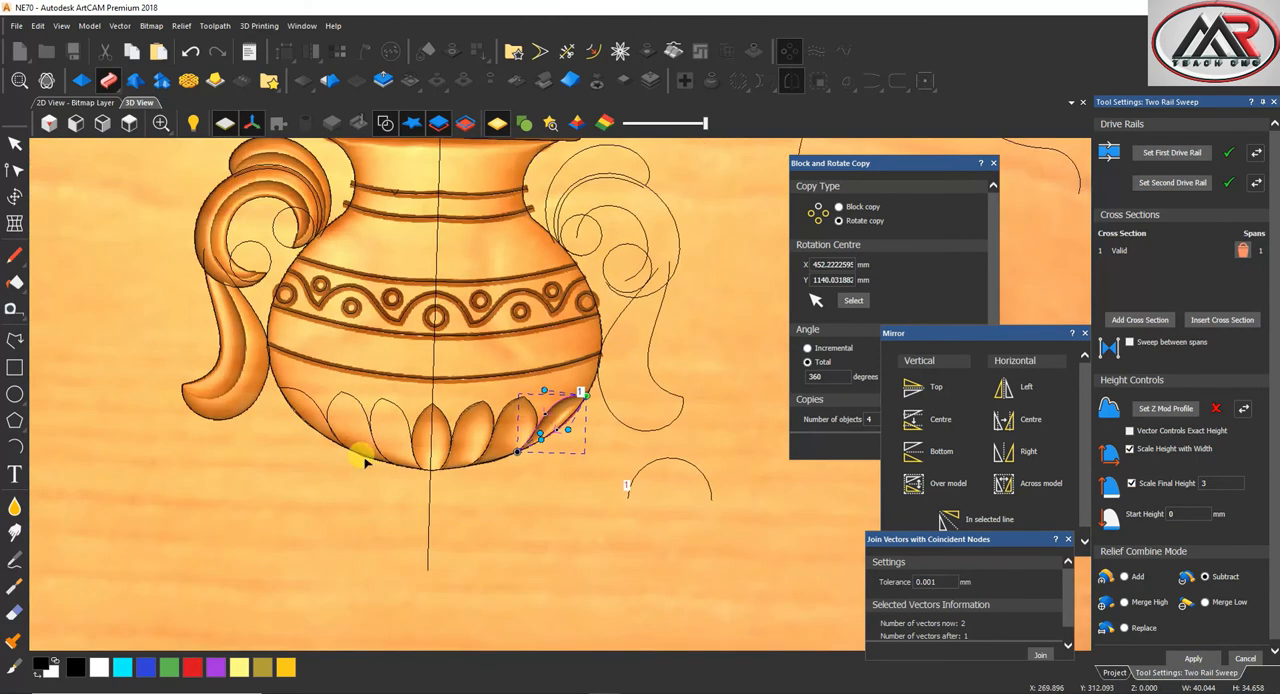
# Sweep the two petals immediately left of the centre petal with the same subtractive settings
pyautogui.scroll(3, 357, 449)
pyautogui.click(429, 312)
pyautogui.click(1198, 153)
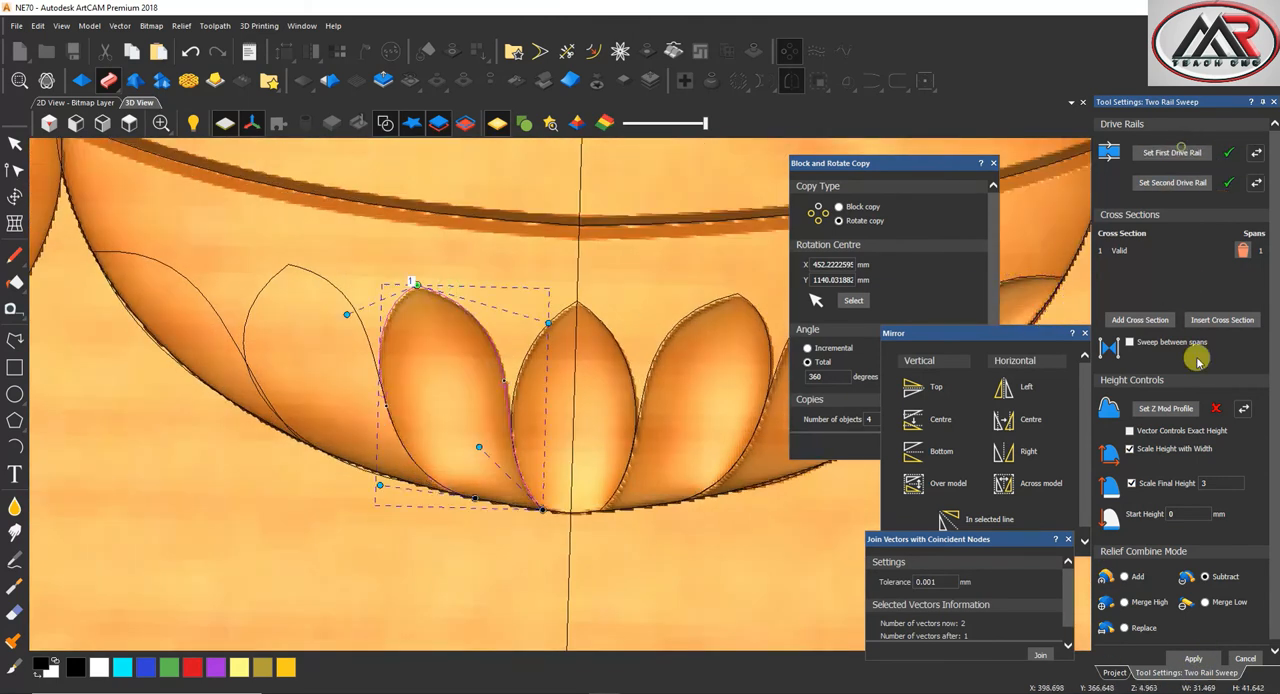
pyautogui.click(1193, 658)
pyautogui.scroll(-3, 416, 494)
pyautogui.scroll(3, 416, 494)
pyautogui.click(323, 373)
pyautogui.click(1152, 156)
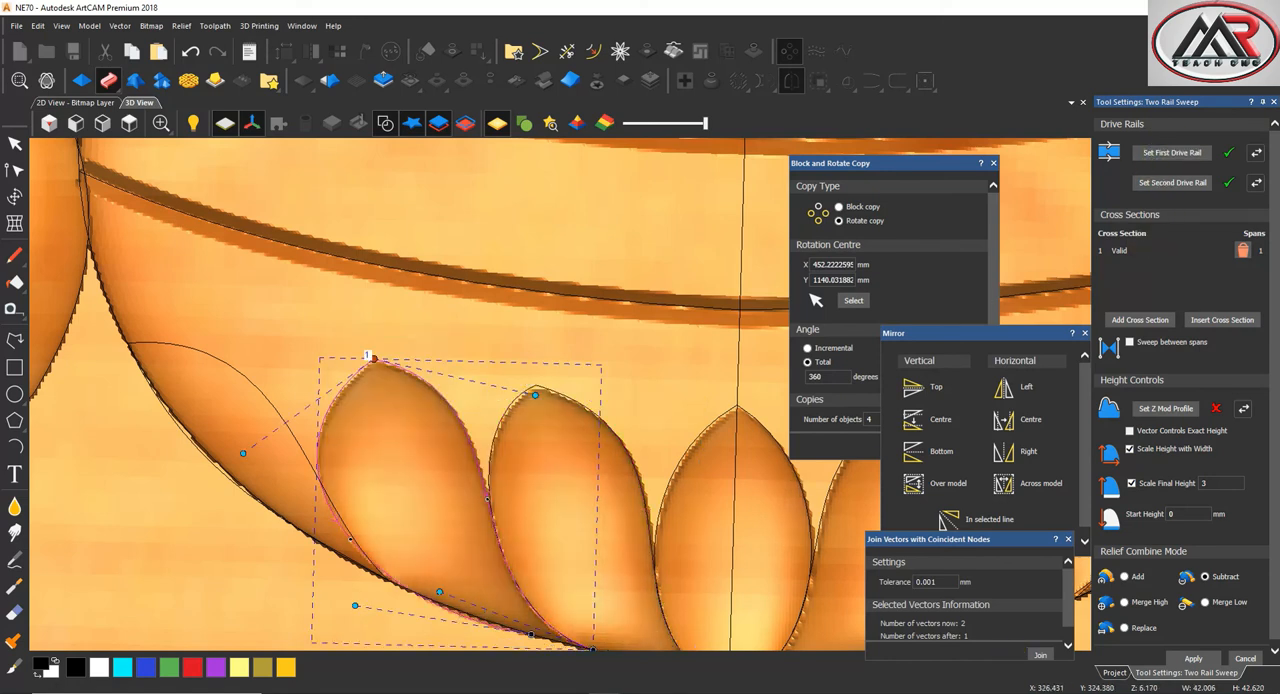
# Sweep the outermost left petal between its inner curve and outer edge, apply it and close the two-rail sweep
pyautogui.moveTo(232, 347); pyautogui.dragTo(440, 374, button='middle')
pyautogui.scroll(1, 440, 374)
pyautogui.click(437, 377)
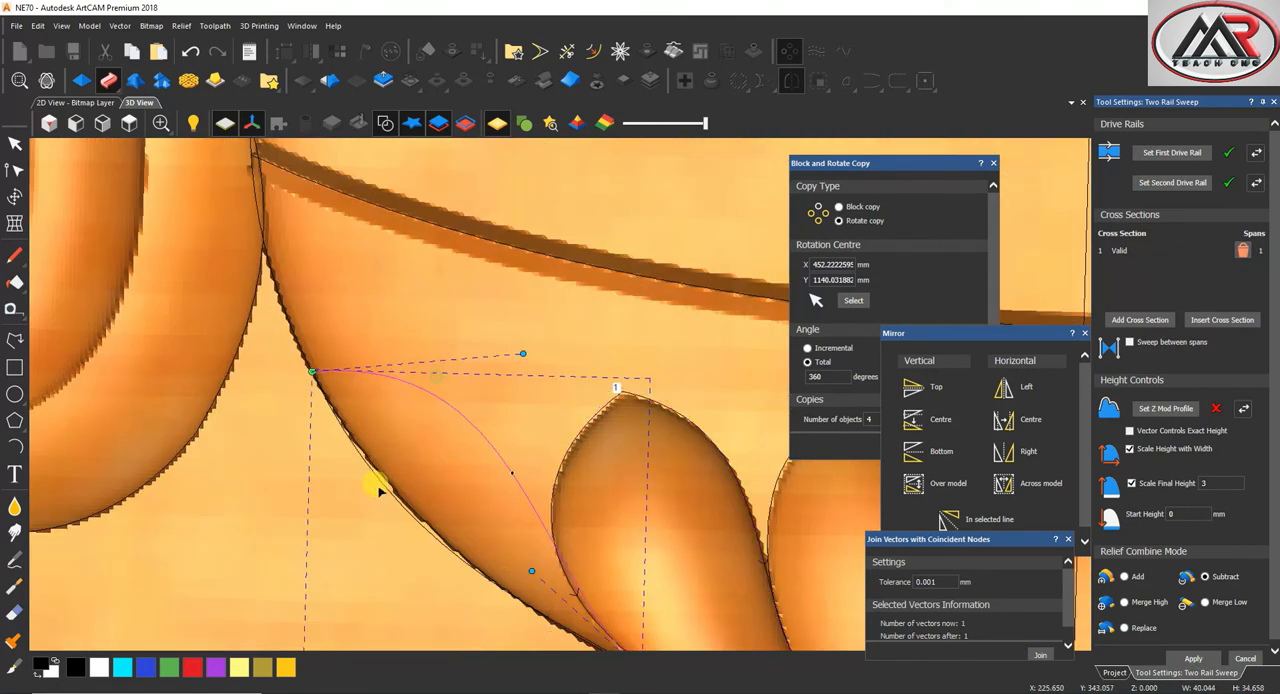
pyautogui.keyDown('shift'); pyautogui.click(390, 494); pyautogui.keyUp('shift')
pyautogui.scroll(-3, 437, 513)
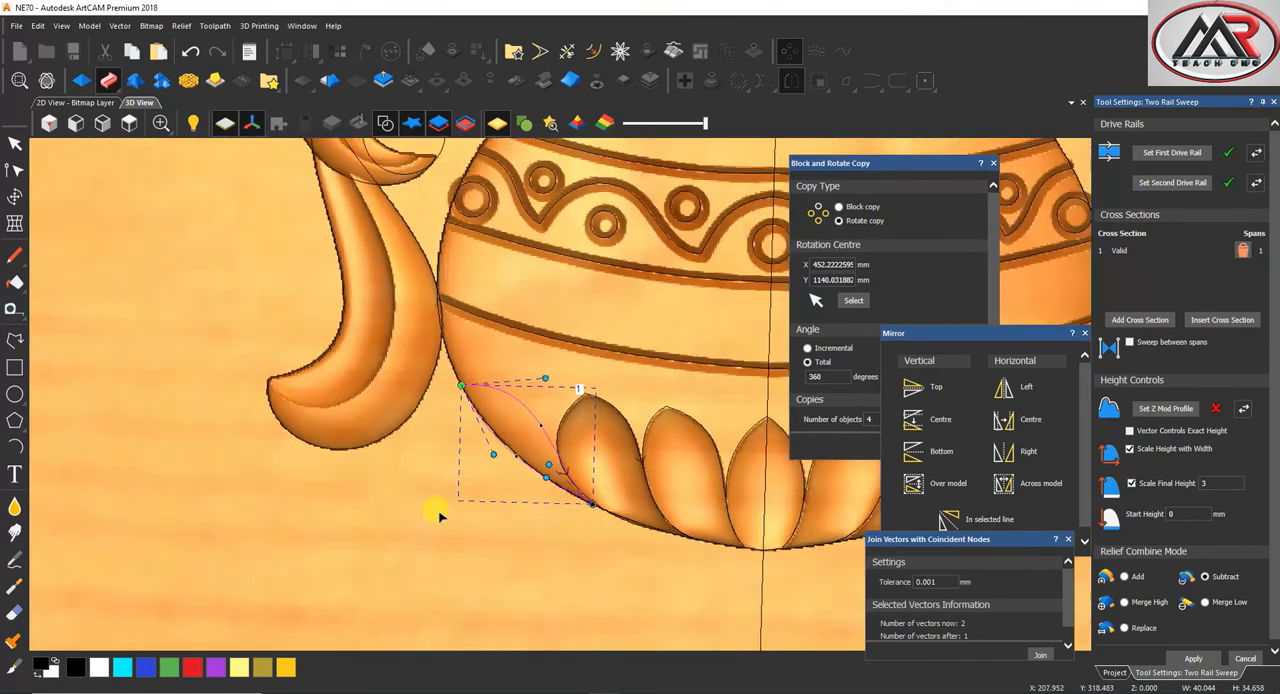
pyautogui.click(1152, 152)
pyautogui.scroll(-3, 612, 504)
pyautogui.click(1191, 658)
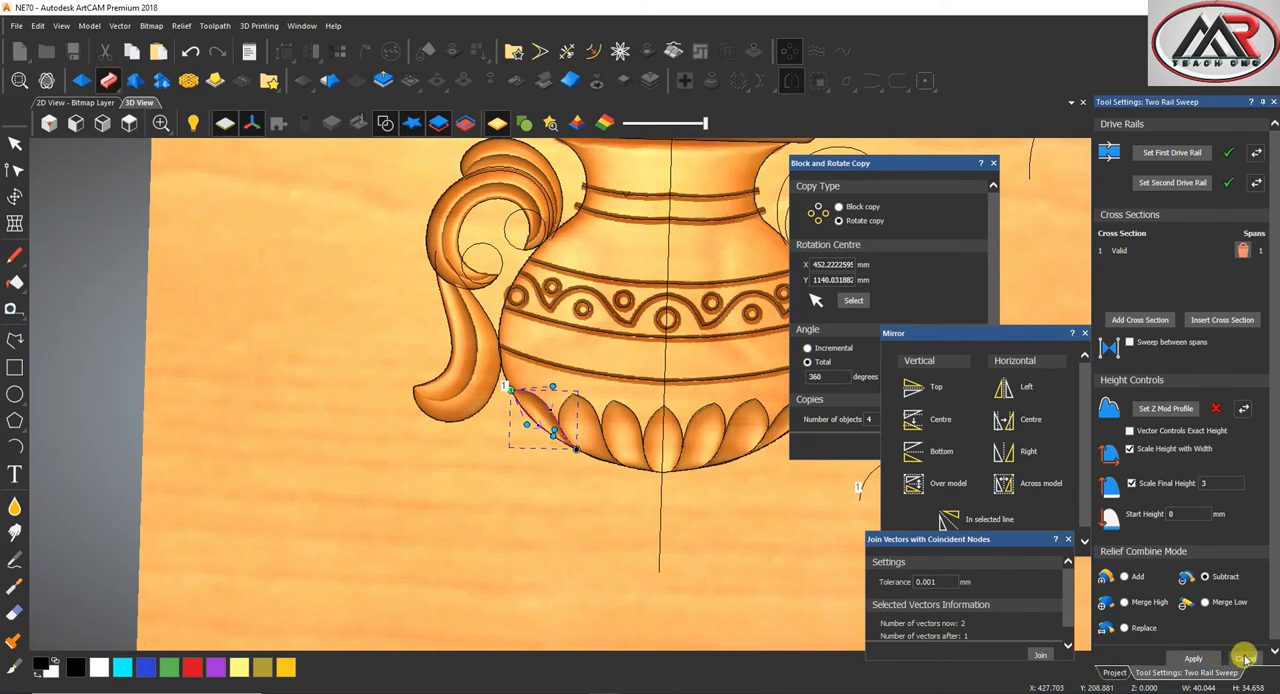
# Start a two-rail sweep of the right handle's main scroll, using its two curves as rails and the large arc as cross section
pyautogui.scroll(-3, 727, 503)
pyautogui.scroll(-1, 660, 374)
pyautogui.scroll(3, 654, 353)
pyautogui.scroll(-1, 404, 334)
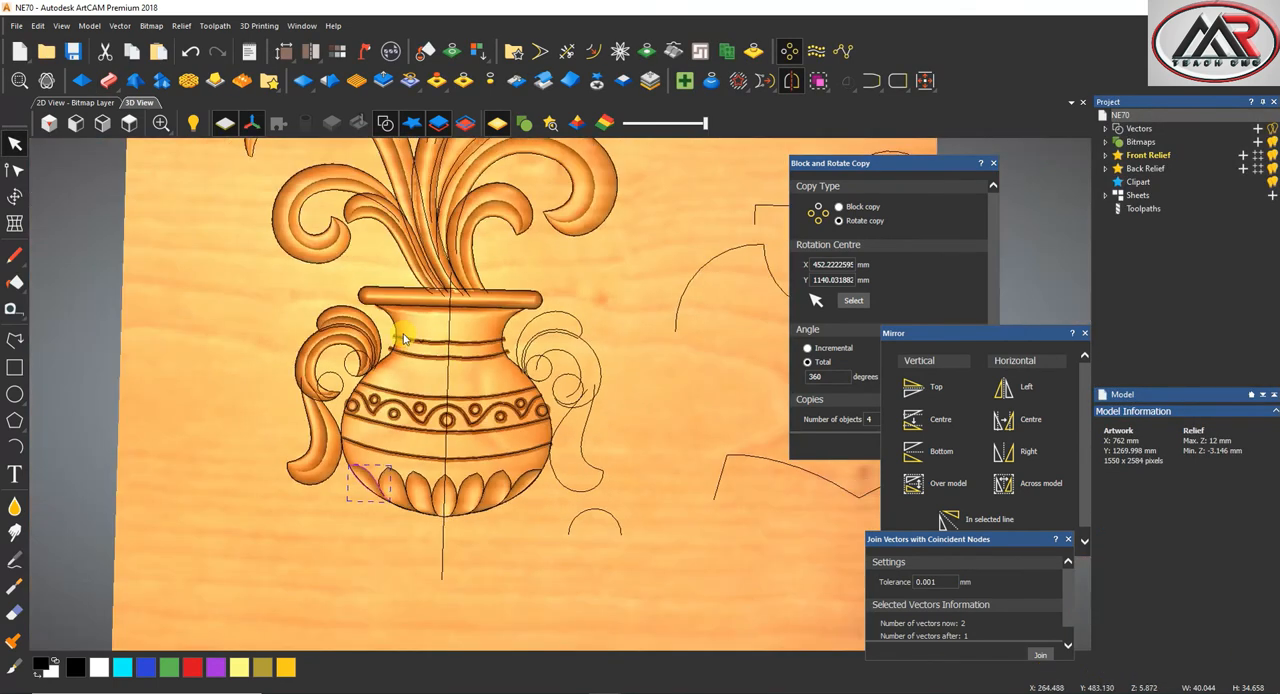
pyautogui.scroll(1, 384, 352)
pyautogui.keyDown('shift'); pyautogui.click(655, 362); pyautogui.keyUp('shift')
pyautogui.scroll(-2, 640, 350)
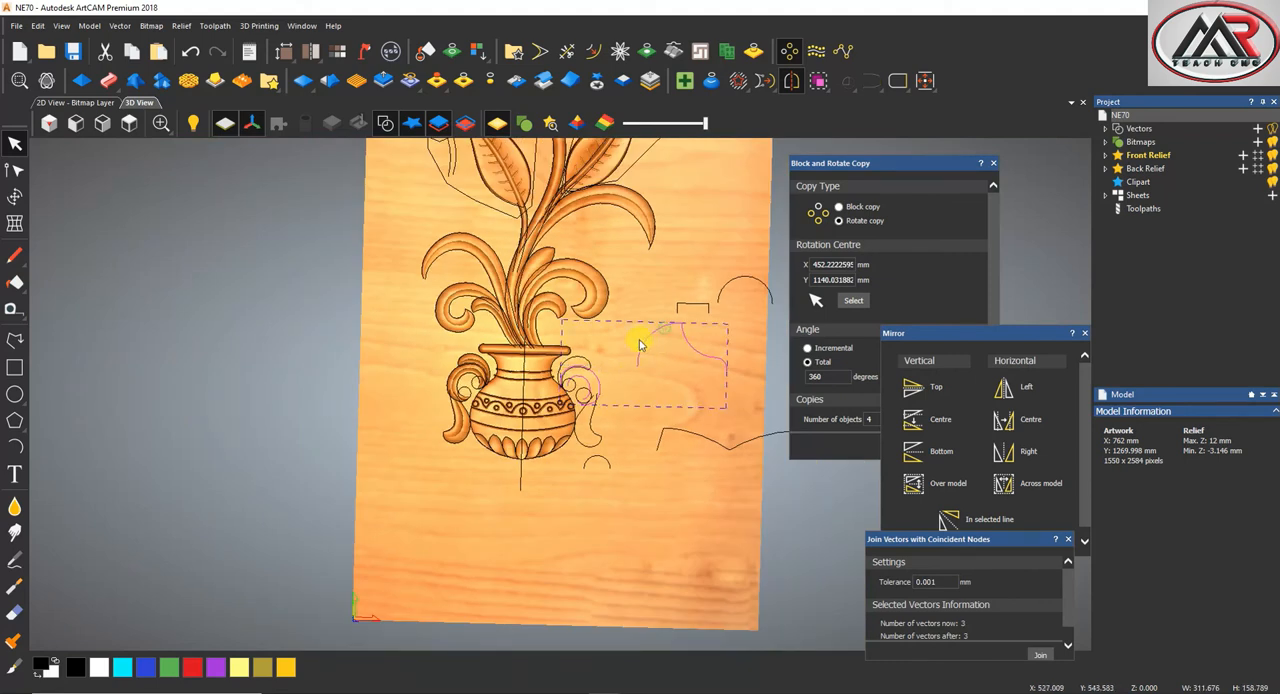
pyautogui.click(108, 80)
pyautogui.scroll(3, 585, 366)
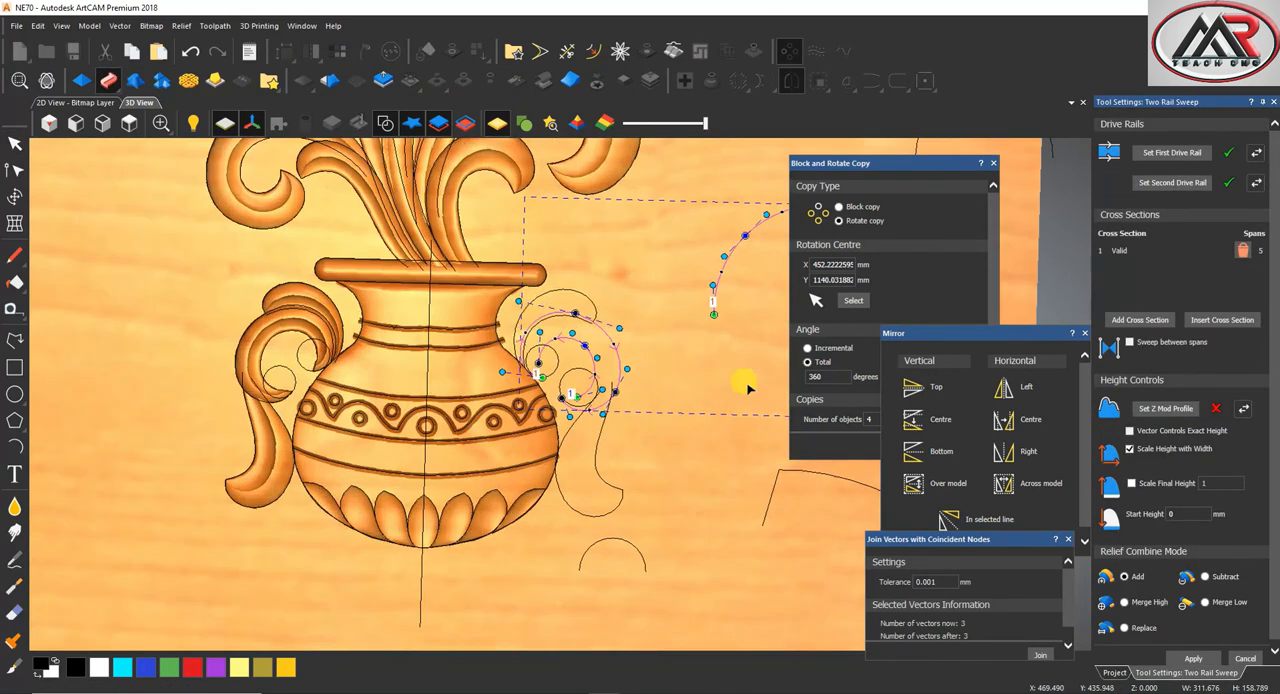
# Scale the scroll's final height to 8, set start height 4 mm, reverse the first rail, and apply with Merge High
pyautogui.click(1131, 483)
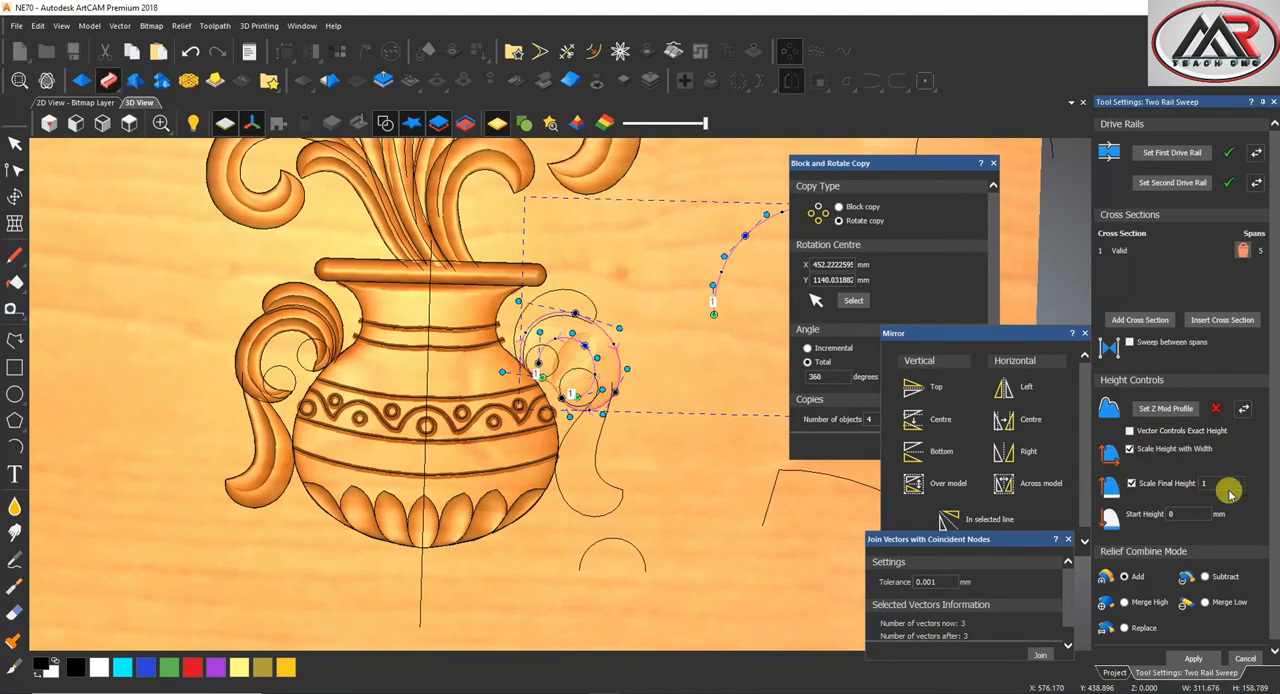
pyautogui.doubleClick(1180, 512)
pyautogui.write('4')
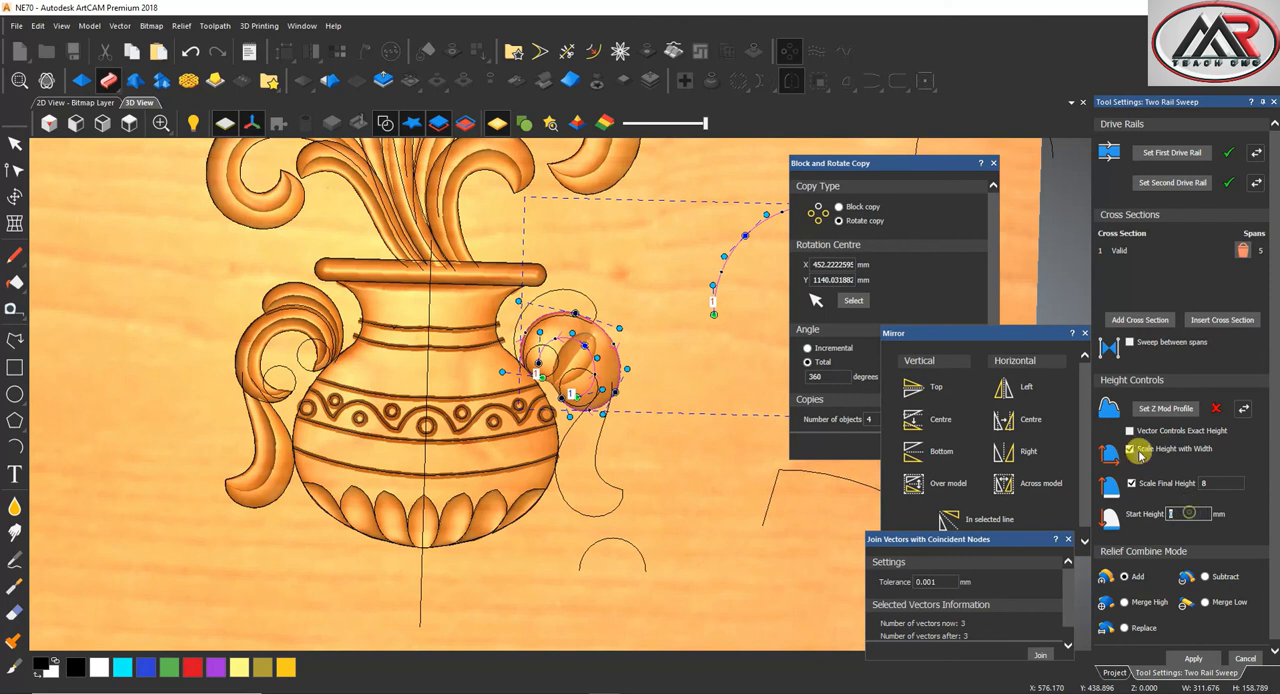
pyautogui.click(1257, 153)
pyautogui.click(1124, 602)
pyautogui.click(1193, 658)
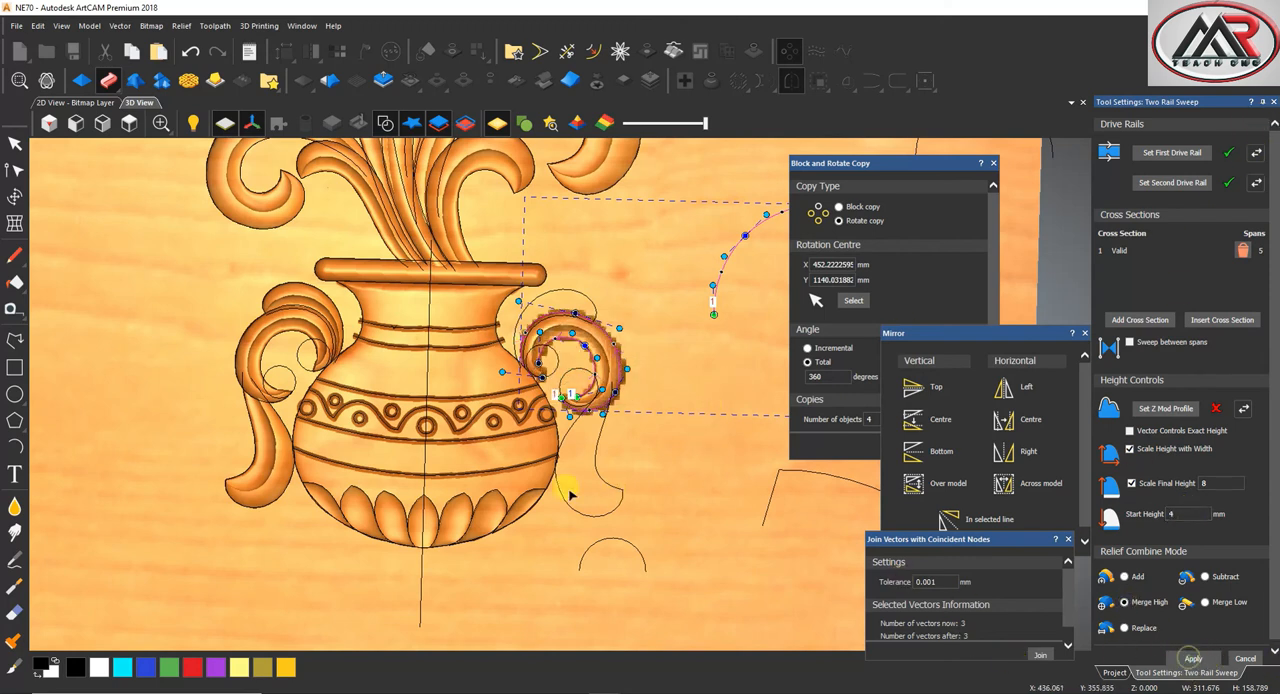
# Sweep the right handle's hanging lower tail between its two side curves with the same height settings
pyautogui.scroll(3, 569, 492)
pyautogui.click(618, 517)
pyautogui.click(677, 461)
pyautogui.keyDown('shift'); pyautogui.click(688, 536); pyautogui.keyUp('shift')
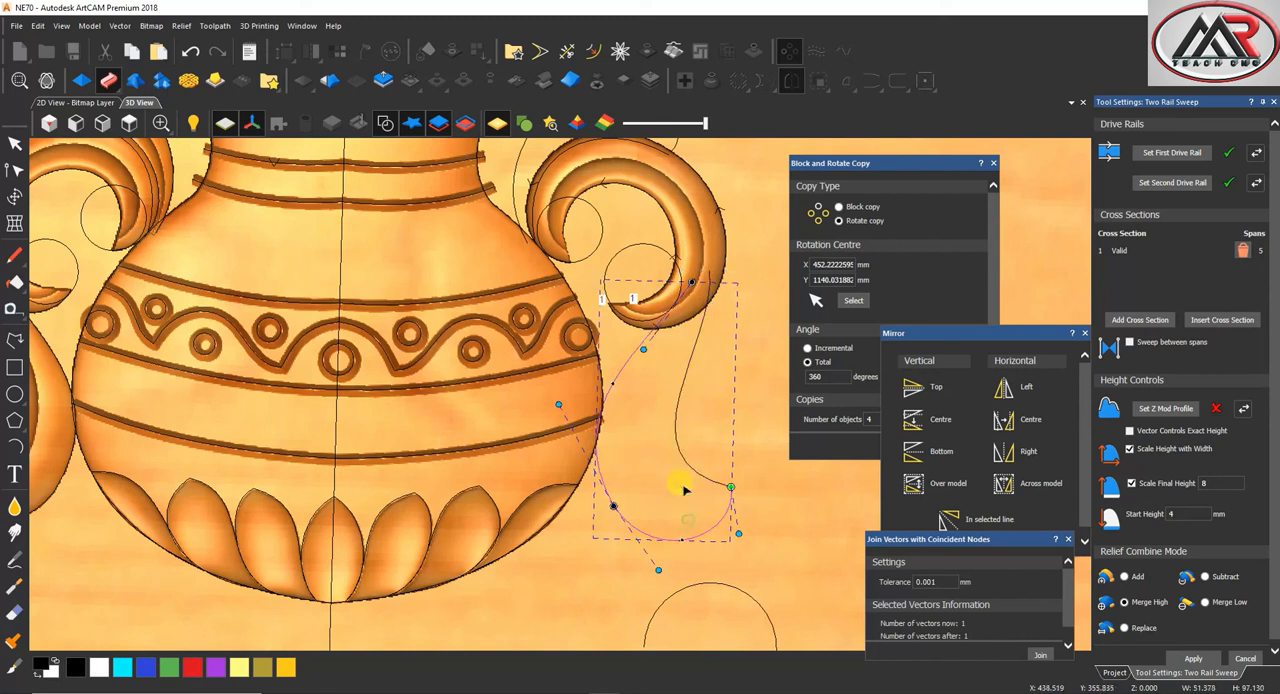
pyautogui.click(1177, 192)
pyautogui.scroll(-3, 608, 300)
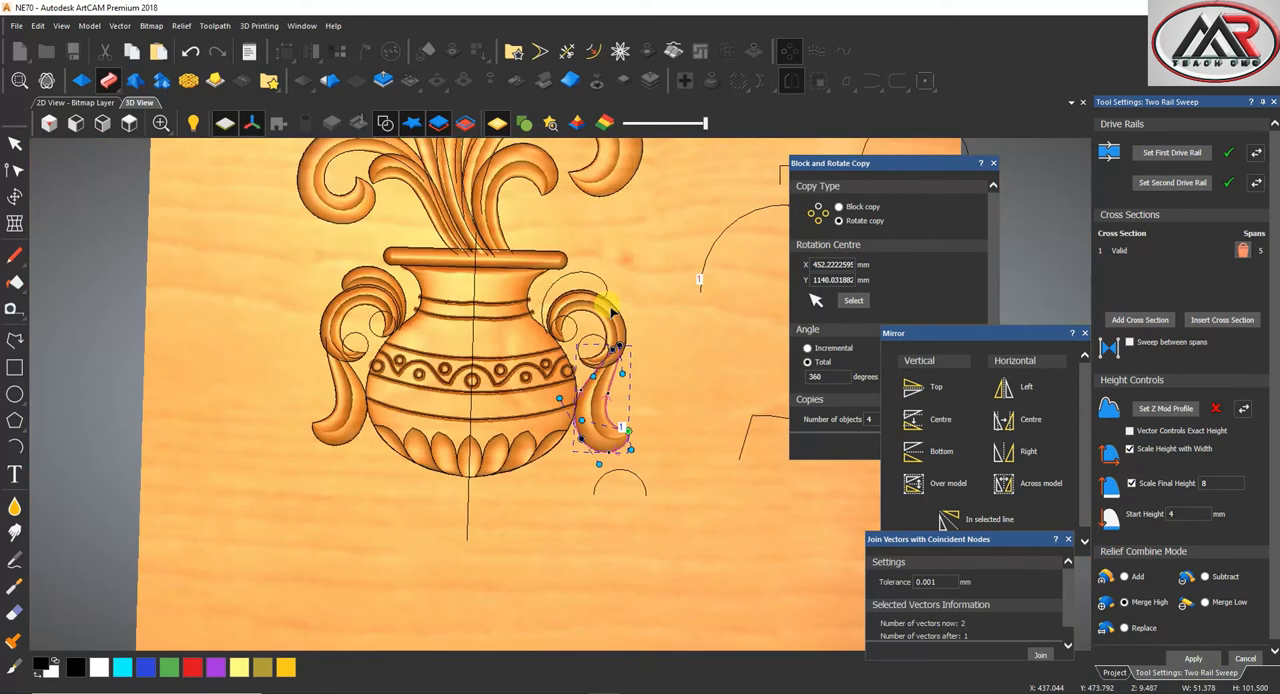
# Sweep the small upper leaf of the right handle with the same settings, apply it and close the two-rail sweep
pyautogui.scroll(5, 594, 294)
pyautogui.click(586, 343)
pyautogui.click(1172, 153)
pyautogui.scroll(-3, 590, 400)
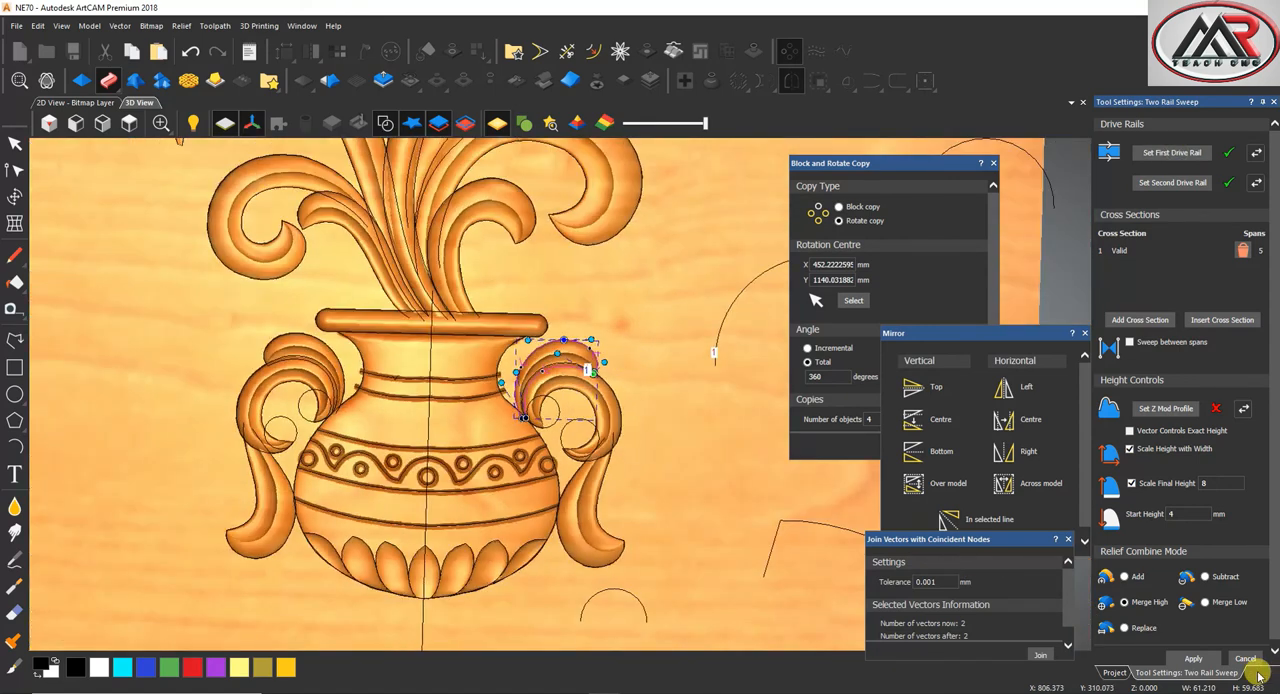
pyautogui.click(1198, 660)
pyautogui.click(1245, 659)
# Give the four circles inside the vase's handles a round shape profile and close the shape editor
pyautogui.scroll(3, 560, 512)
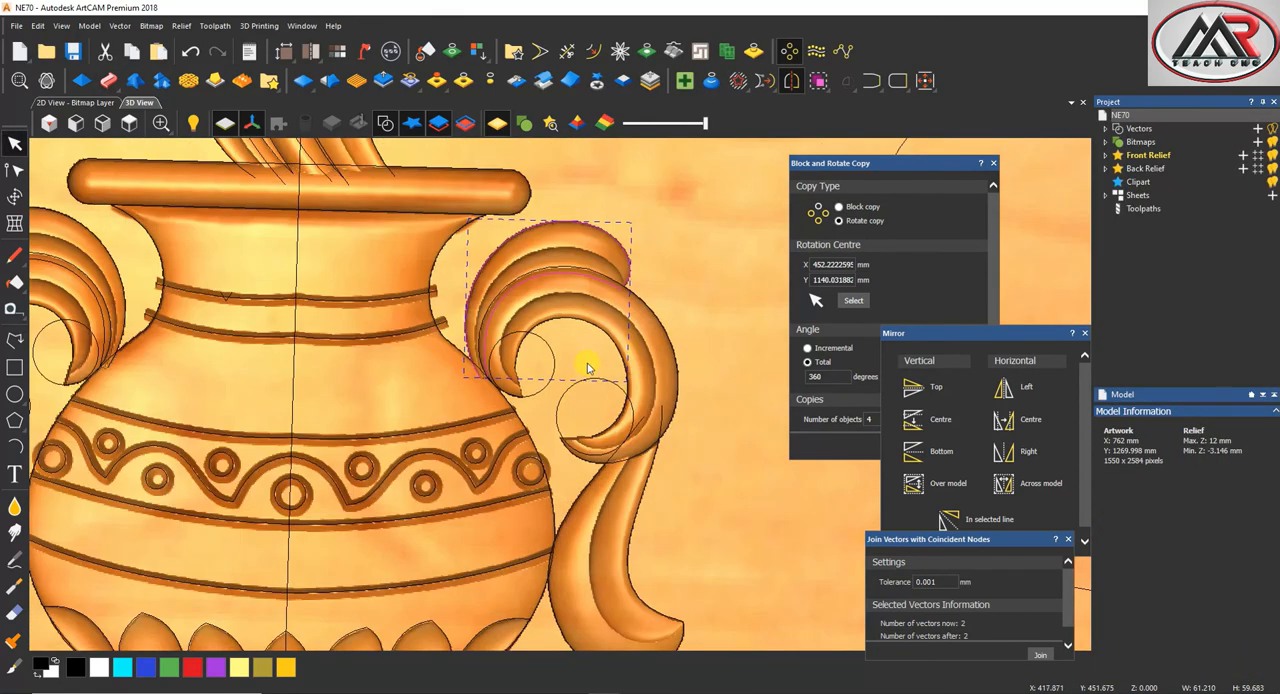
pyautogui.click(560, 390)
pyautogui.scroll(-3, 556, 378)
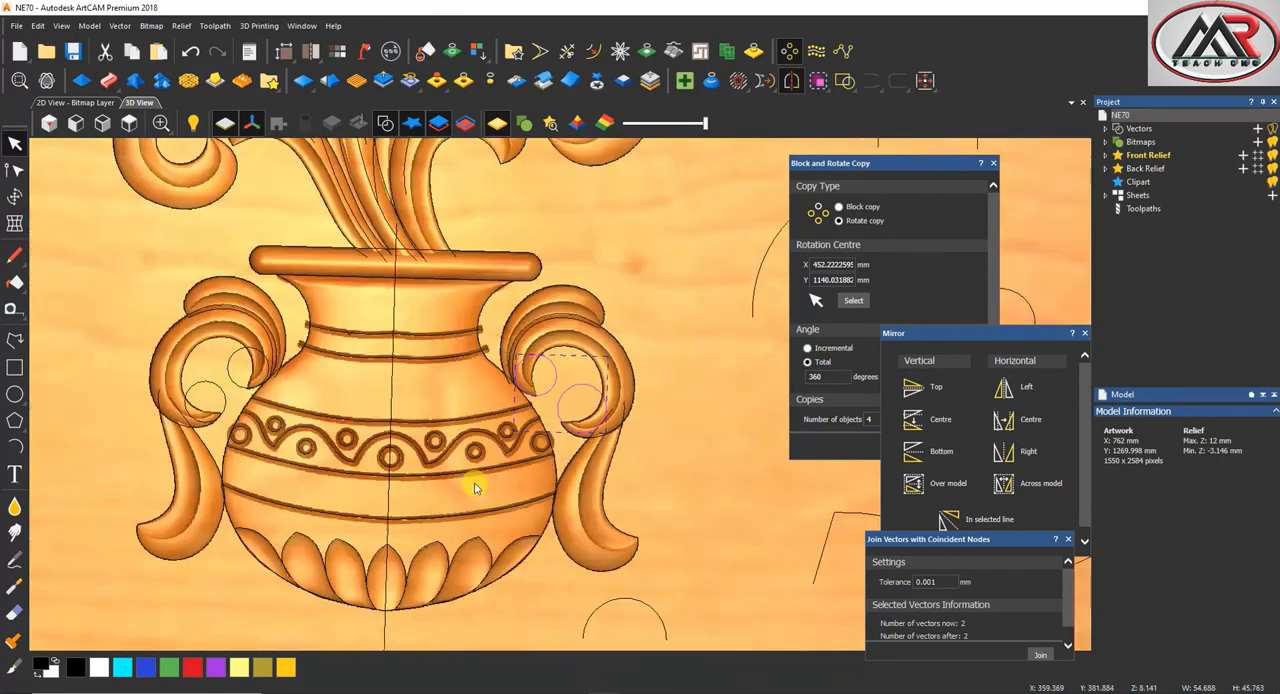
pyautogui.scroll(3, 291, 387)
pyautogui.keyDown('shift'); pyautogui.click(430, 408); pyautogui.keyUp('shift')
pyautogui.scroll(-2, 457, 420)
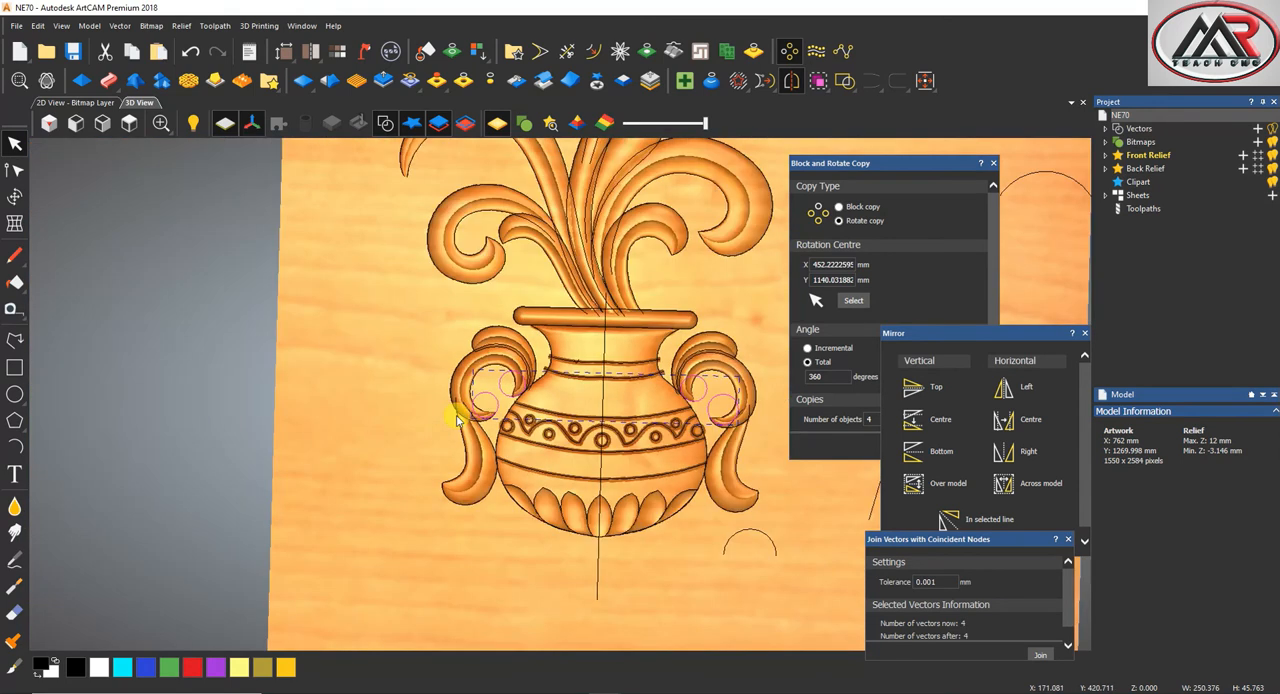
pyautogui.click(82, 80)
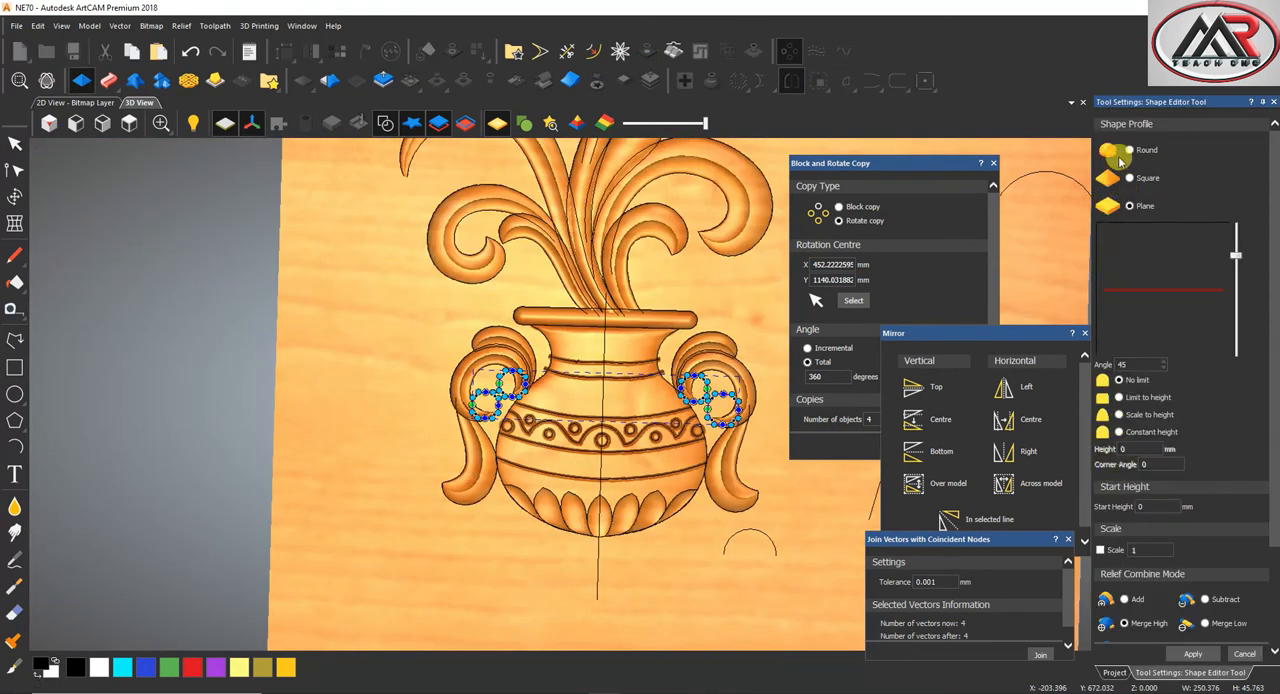
pyautogui.click(1130, 150)
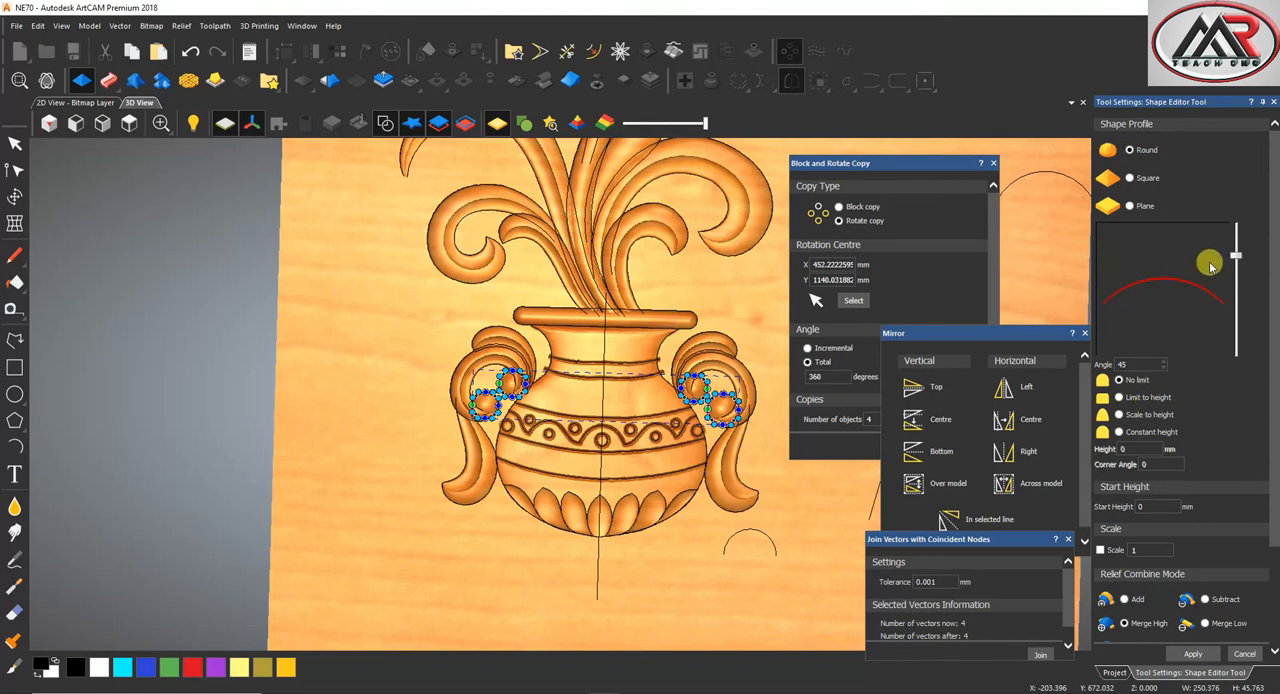
pyautogui.click(1276, 103)
# Delete the two circles inside the right handle
pyautogui.click(735, 433)
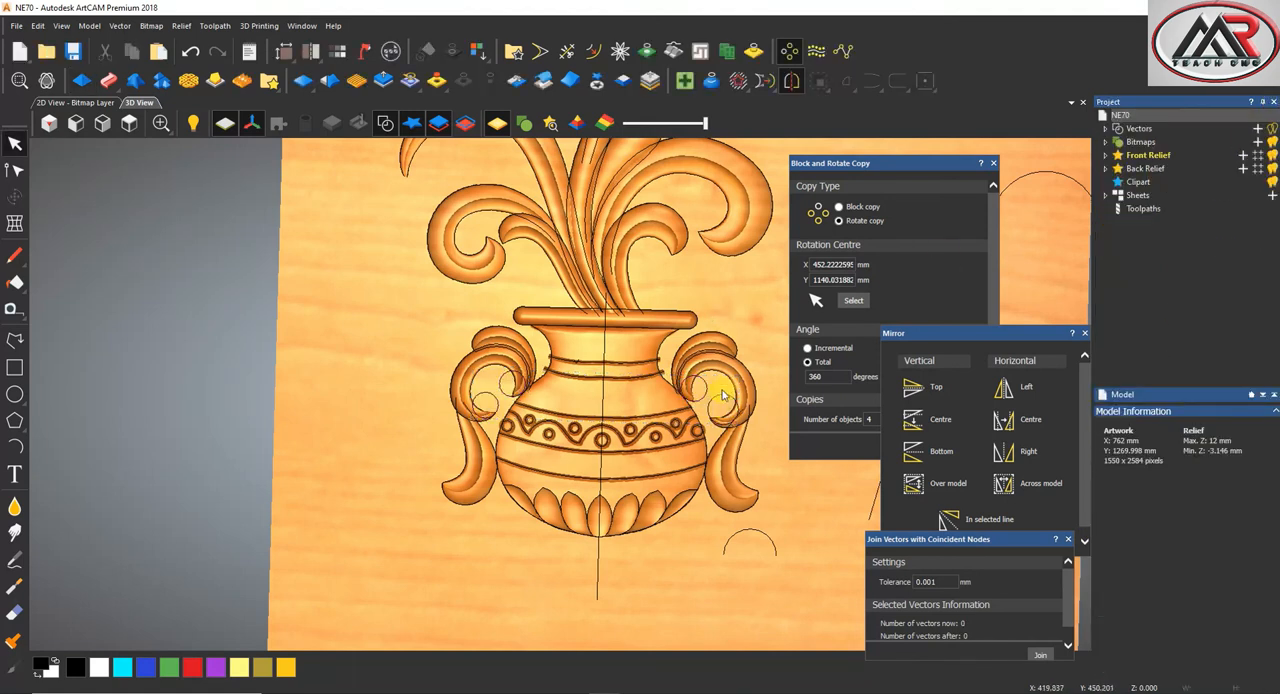
pyautogui.rightClick(706, 402)
pyautogui.click(766, 82)
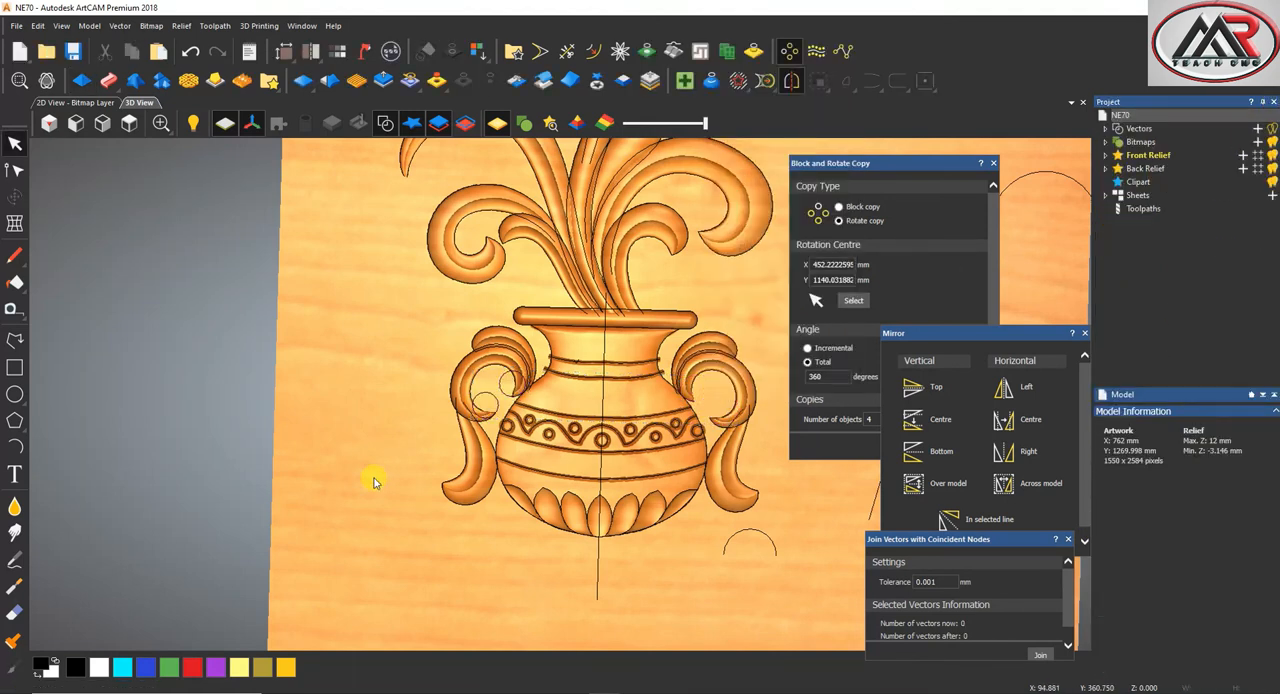
# Mirror a copy of the left handle's two circles to the right and place it inside the right handle
pyautogui.scroll(3, 390, 471)
pyautogui.moveTo(601, 321); pyautogui.dragTo(598, 326)
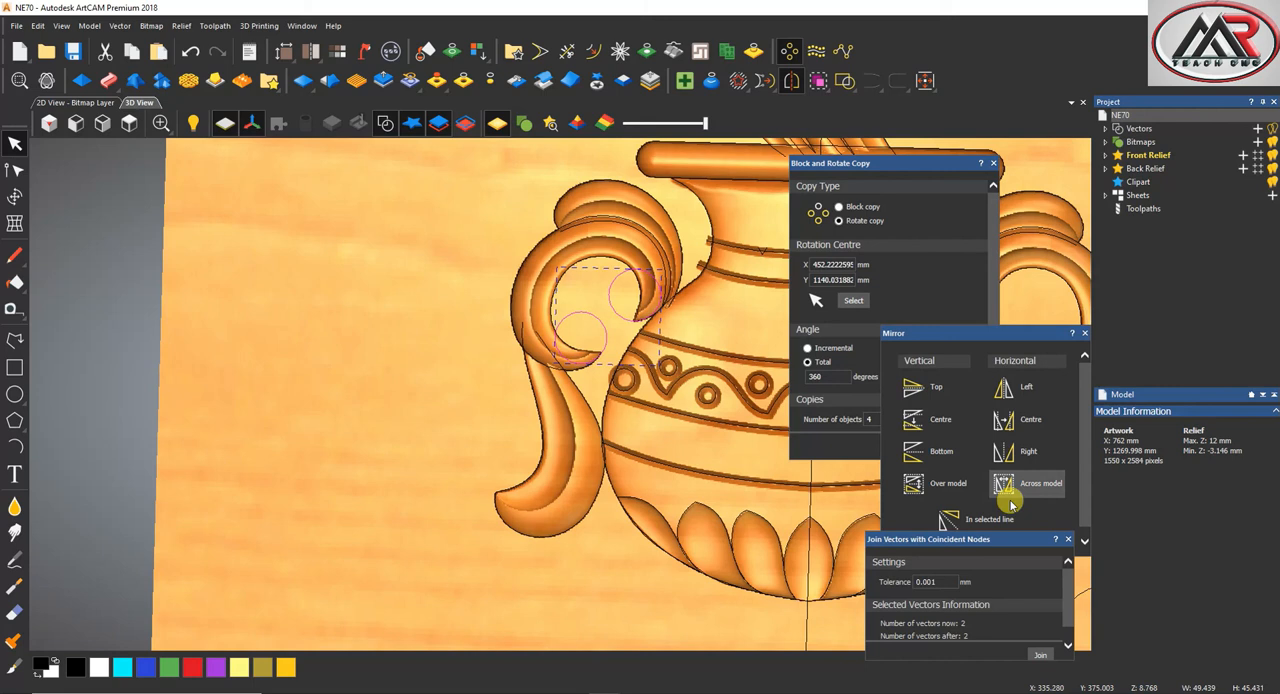
pyautogui.click(1014, 453)
pyautogui.scroll(-3, 380, 474)
pyautogui.scroll(-3, 380, 477)
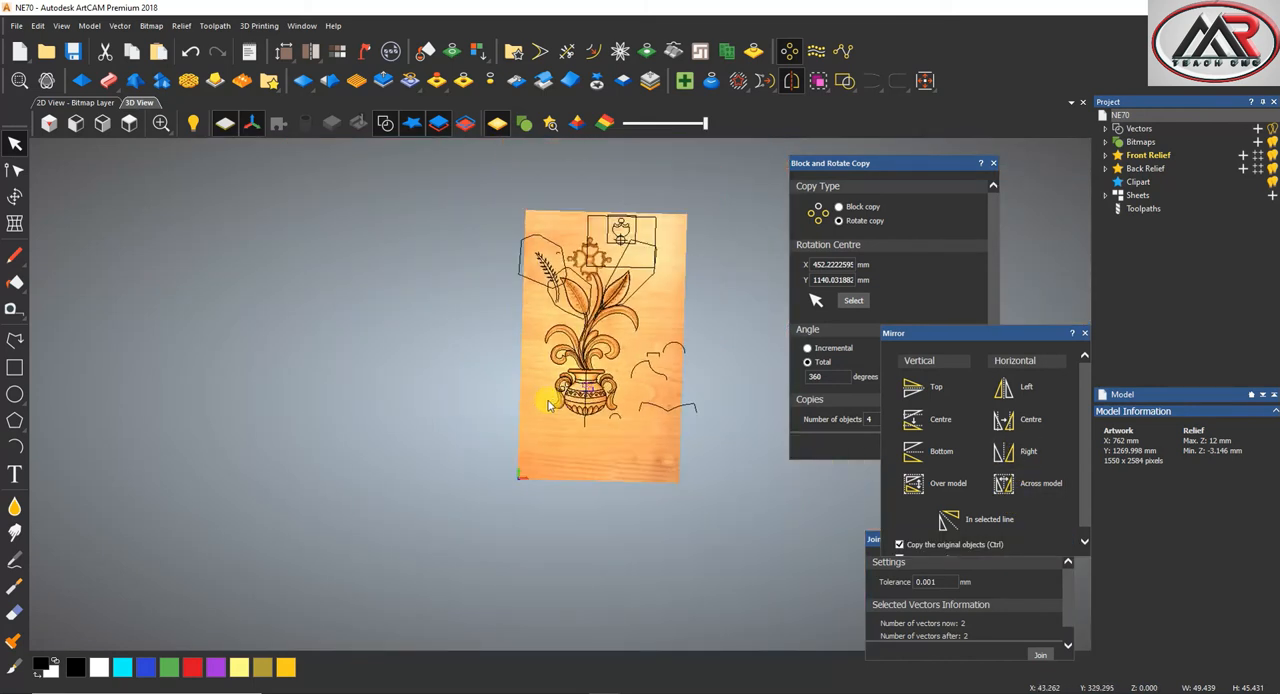
pyautogui.scroll(3, 606, 400)
pyautogui.scroll(3, 606, 400)
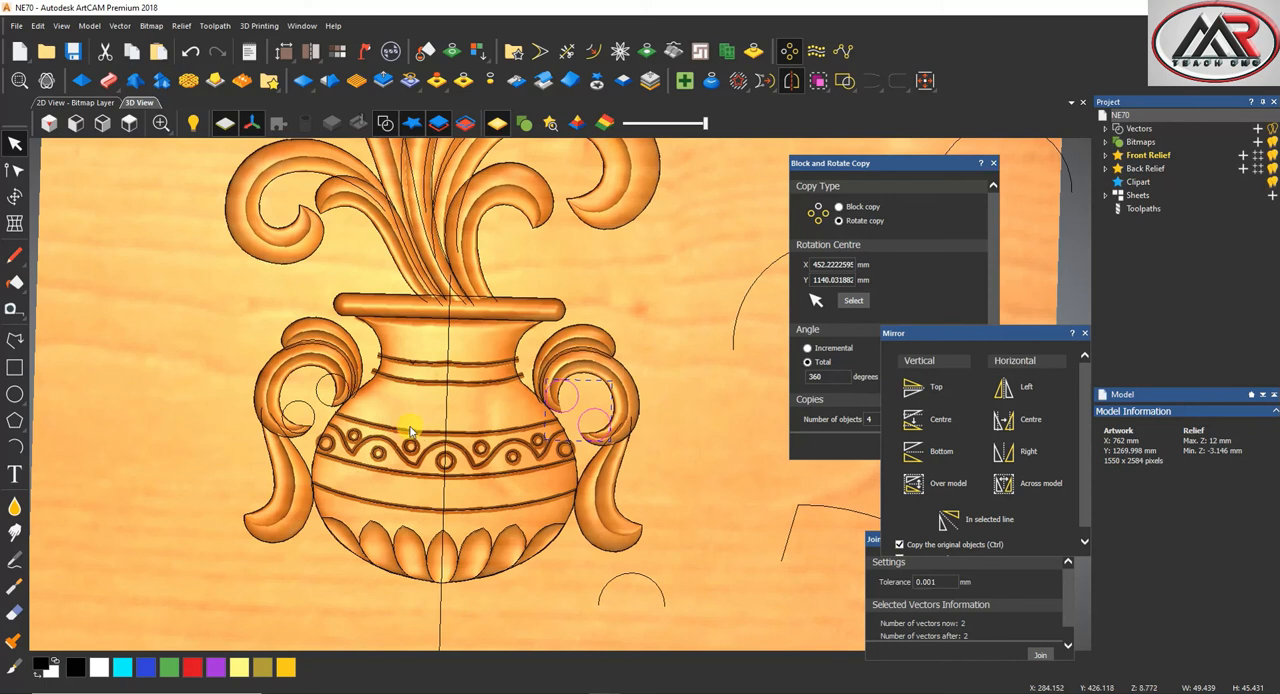
# Give the four circles inside the handles a round 90-degree profile scaled to 8 mm height with a 4 mm start height, and close the shape editor
pyautogui.scroll(3, 320, 395)
pyautogui.keyDown('shift'); pyautogui.moveTo(297, 433); pyautogui.dragTo(287, 443); pyautogui.keyUp('shift')
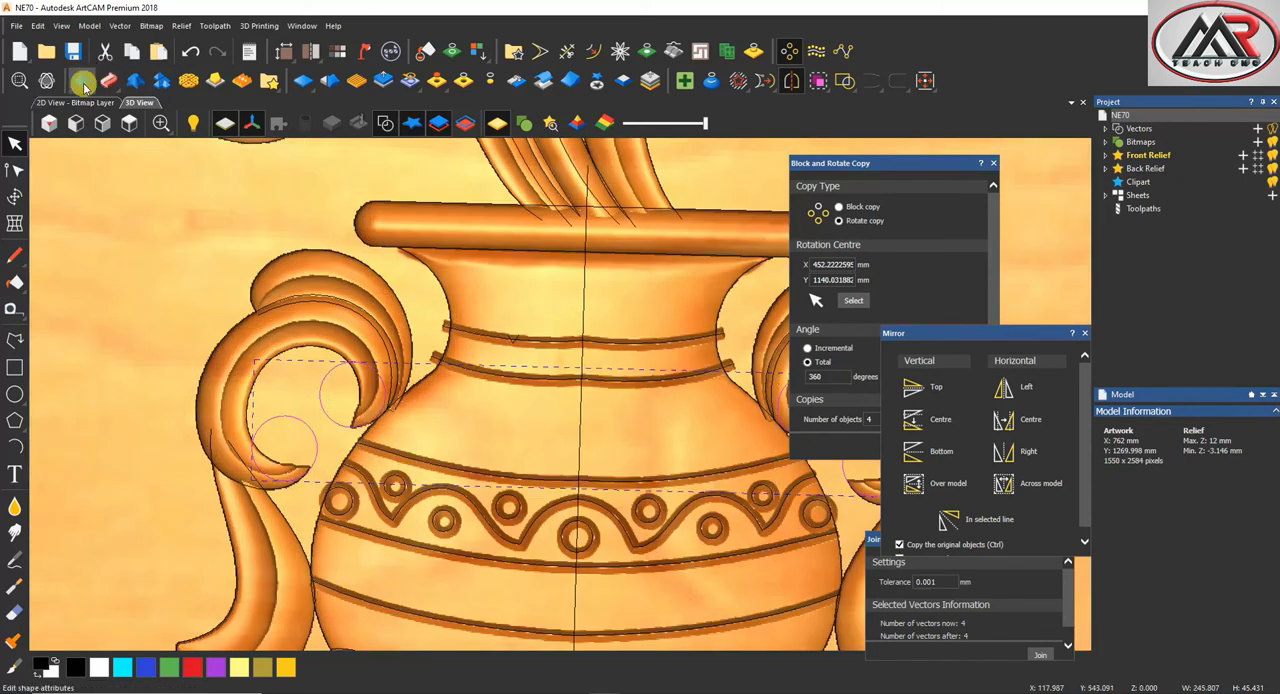
pyautogui.click(83, 82)
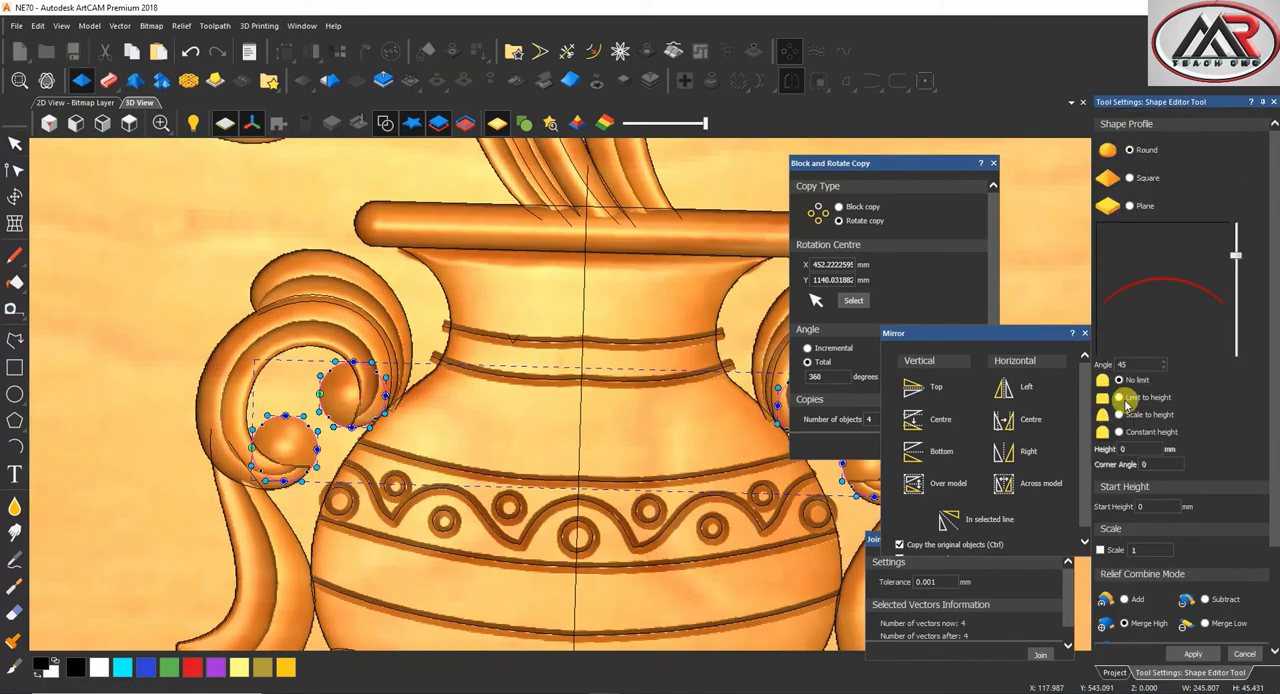
pyautogui.click(1120, 414)
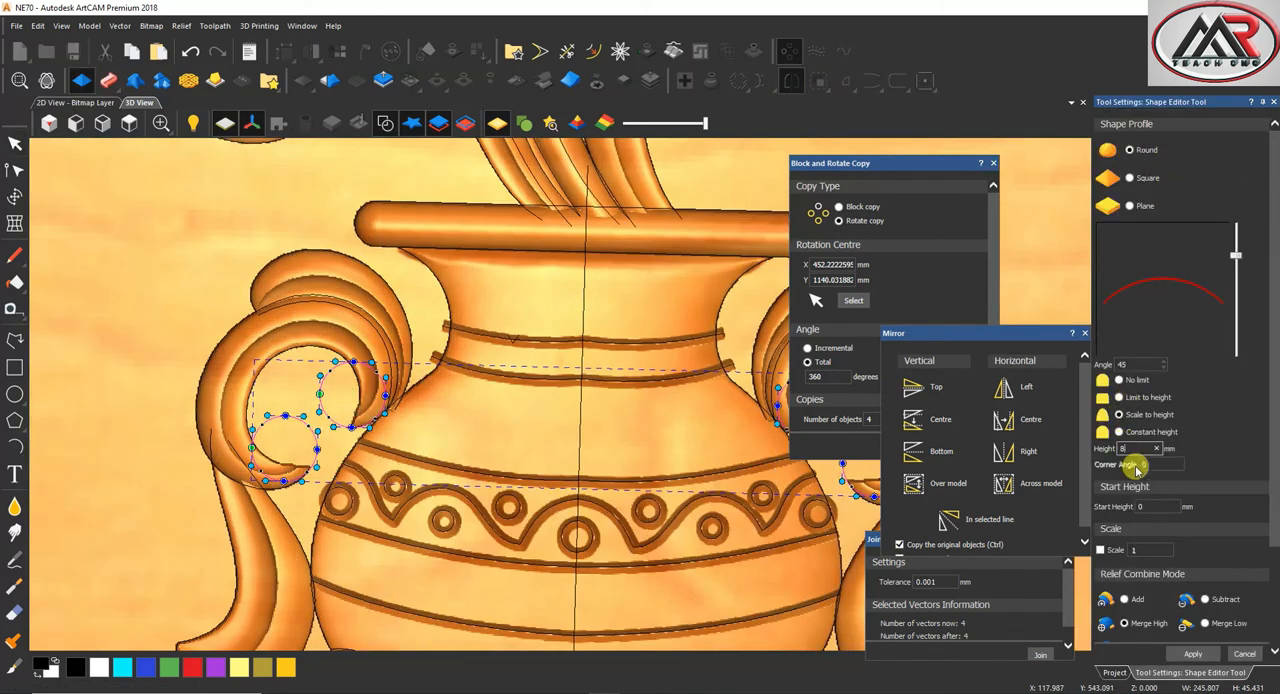
pyautogui.click(1142, 505)
pyautogui.write('4')
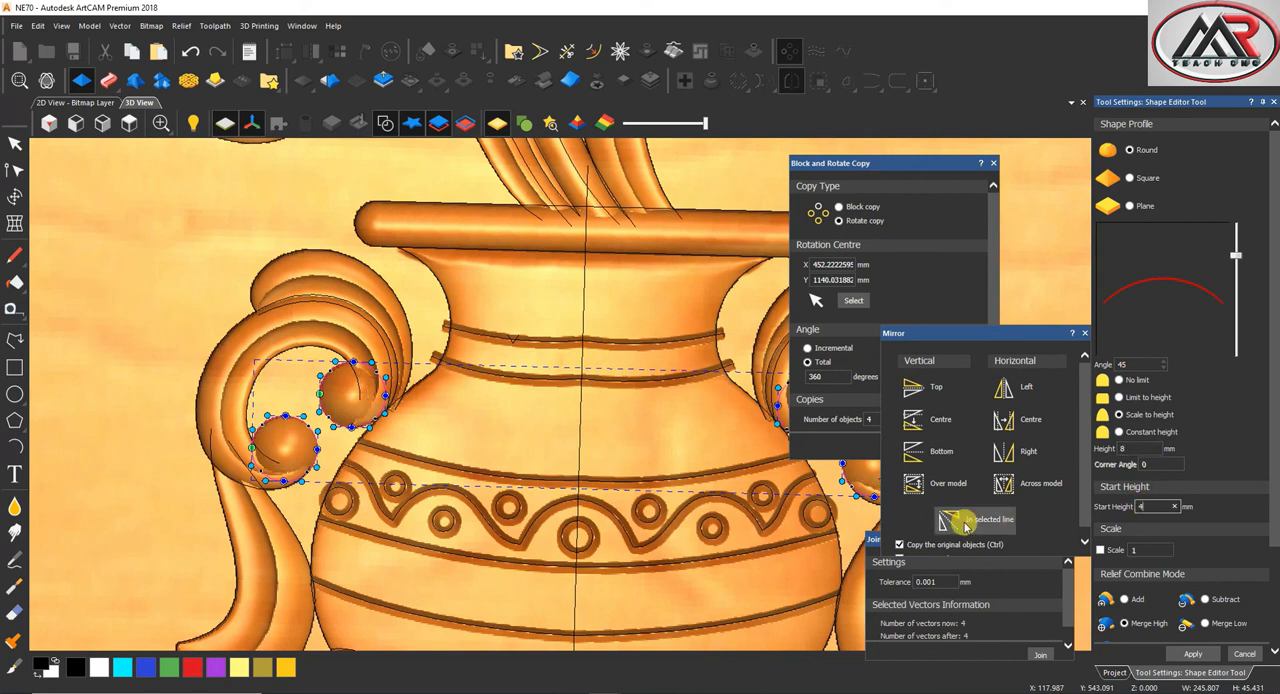
pyautogui.click(1193, 654)
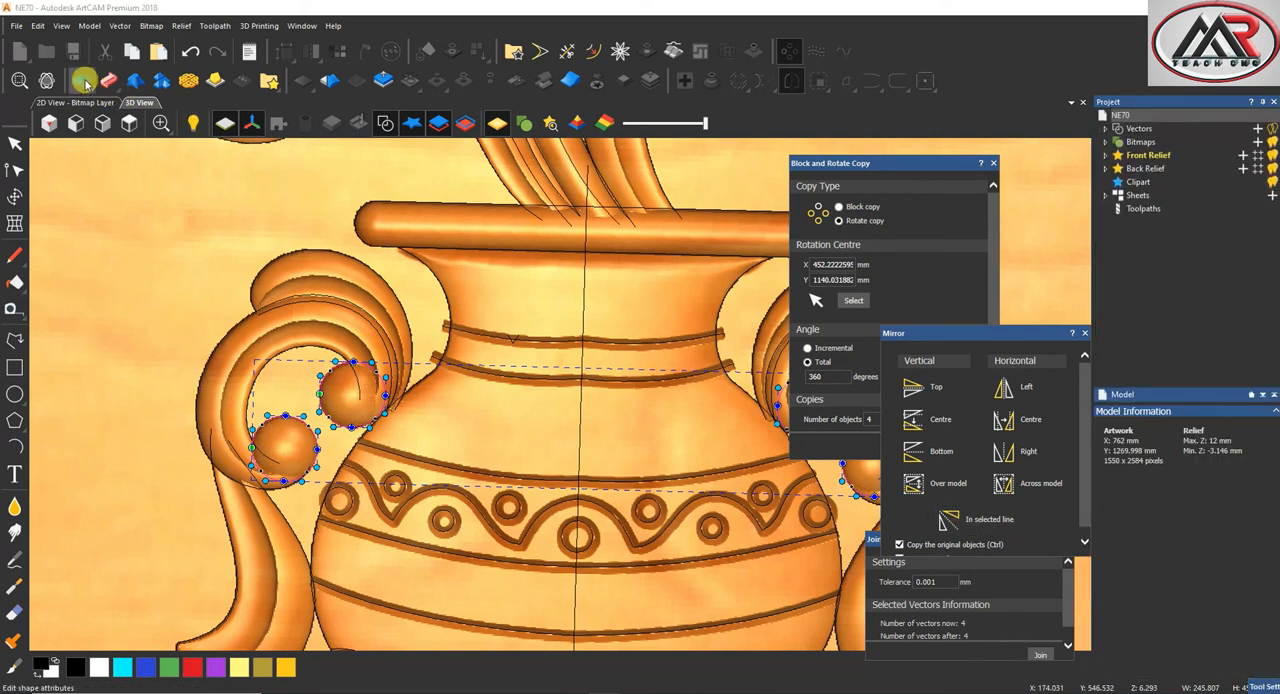
pyautogui.click(85, 82)
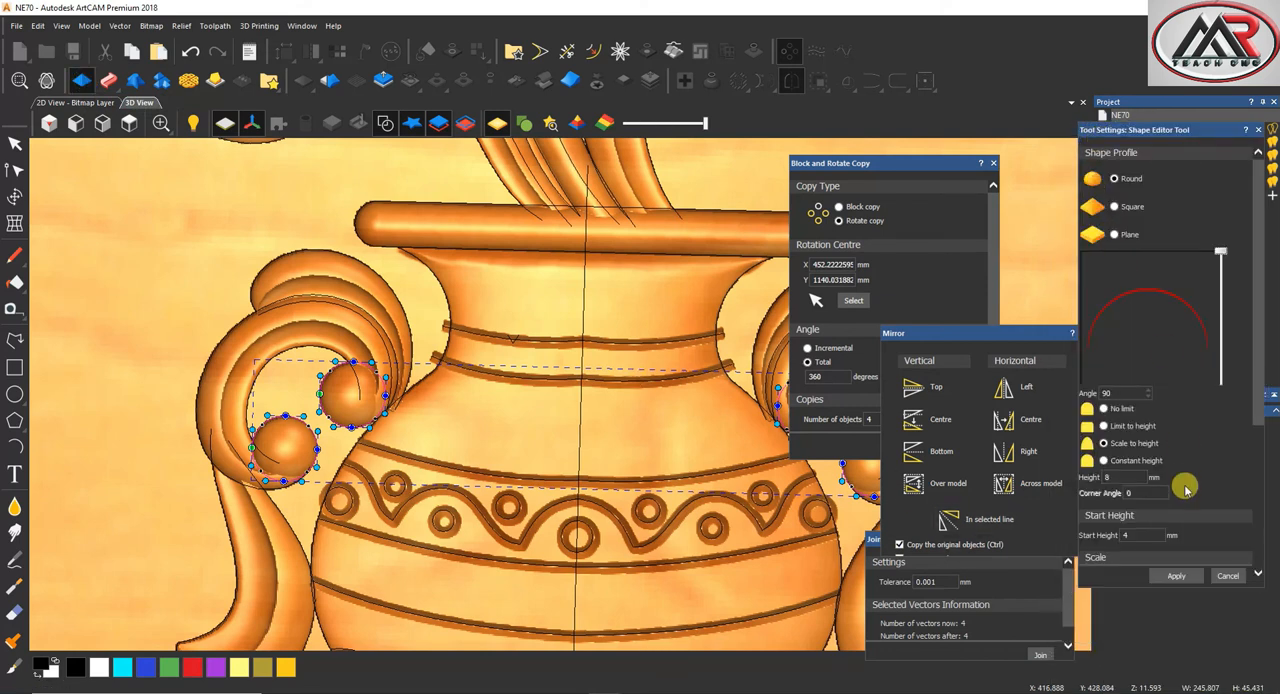
pyautogui.click(1224, 578)
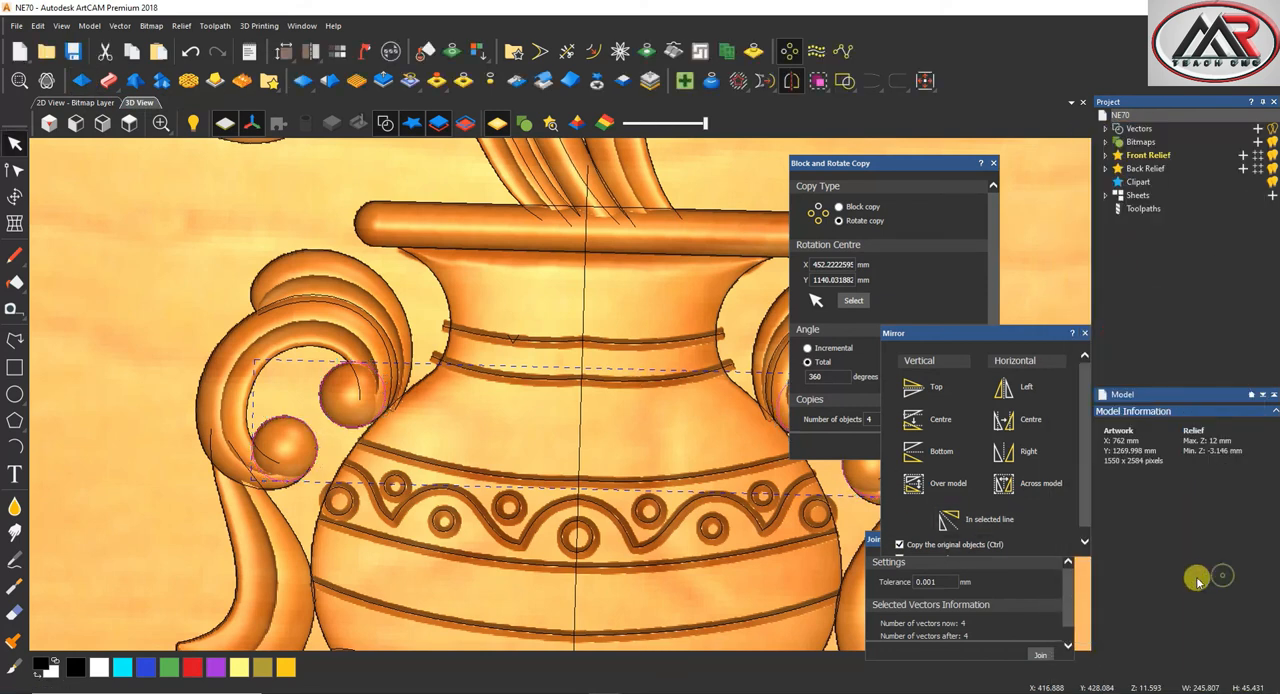
# Deselect the circles, lift the whole carving as relief clipart for transforming, and paste it back onto the relief
pyautogui.scroll(-5, 625, 350)
pyautogui.scroll(-2, 602, 347)
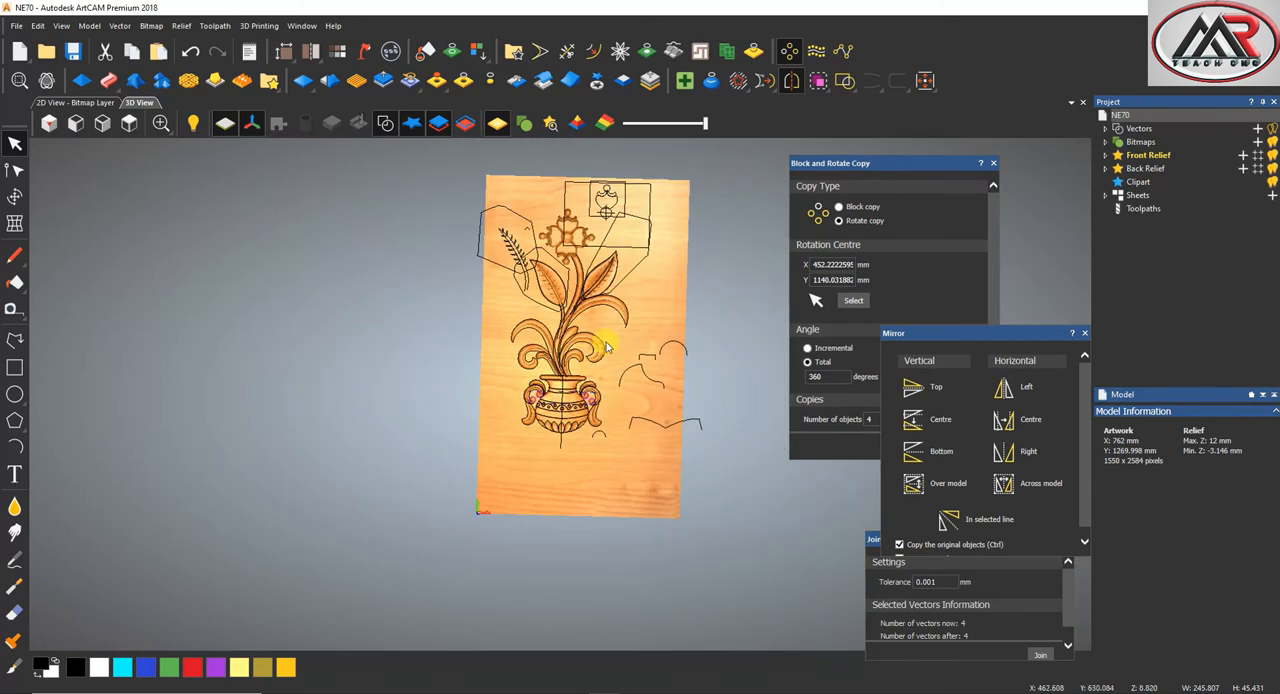
pyautogui.click(684, 318)
pyautogui.scroll(4, 586, 425)
pyautogui.scroll(-3, 586, 425)
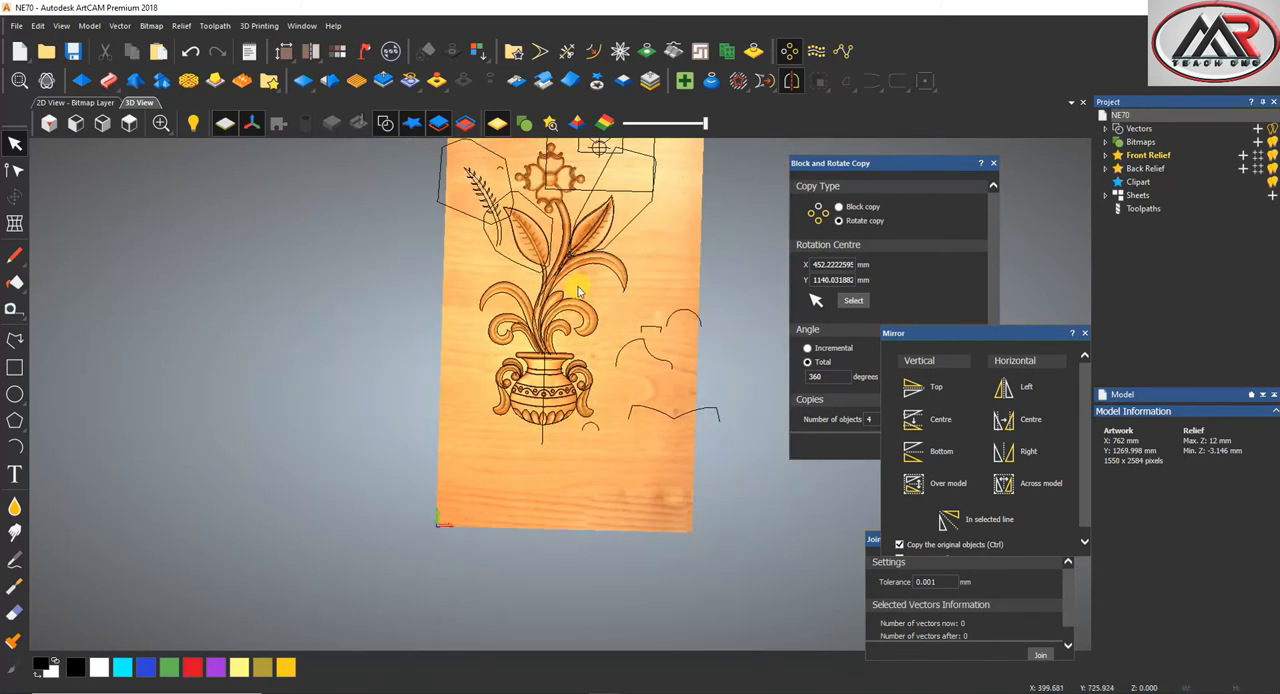
pyautogui.click(599, 88)
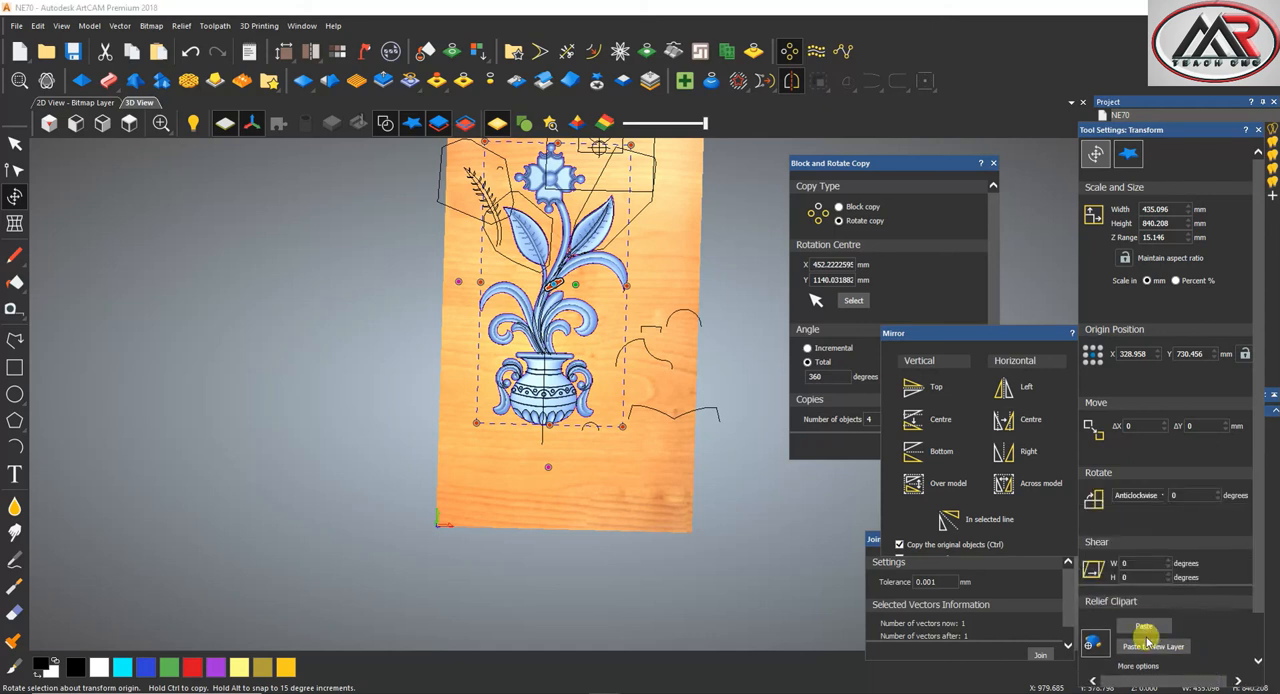
pyautogui.click(1145, 625)
pyautogui.click(597, 88)
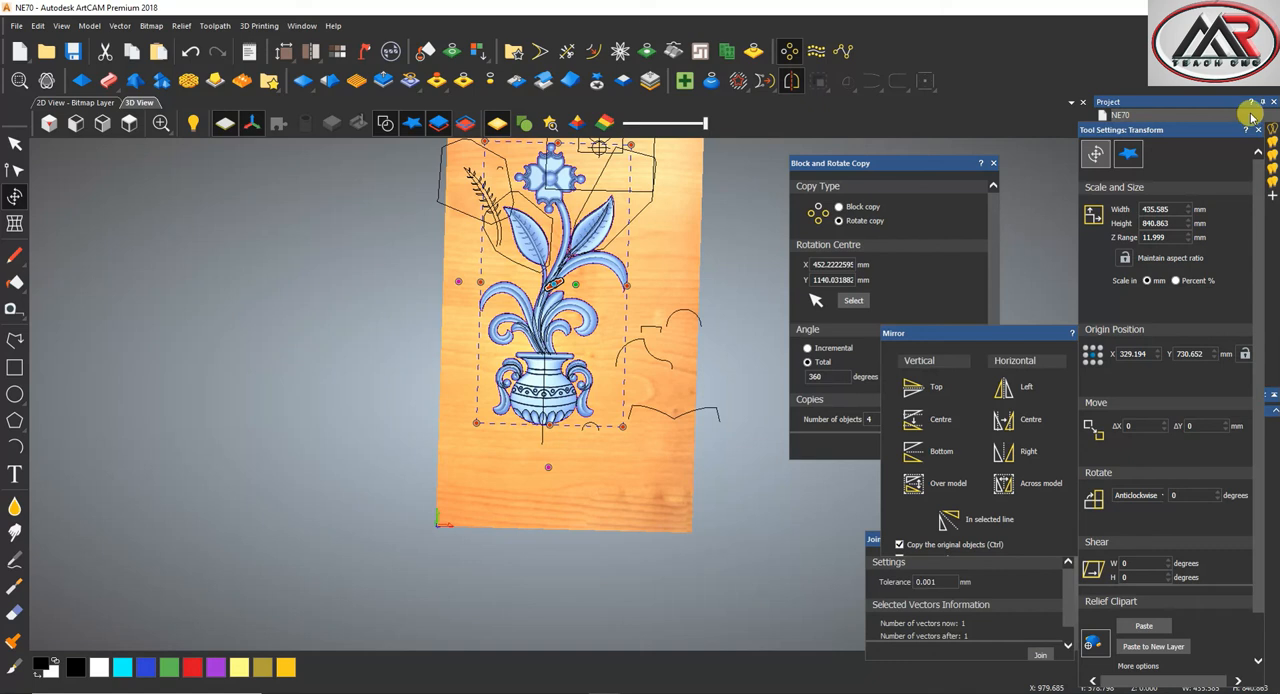
pyautogui.click(1259, 132)
pyautogui.scroll(-2, 613, 292)
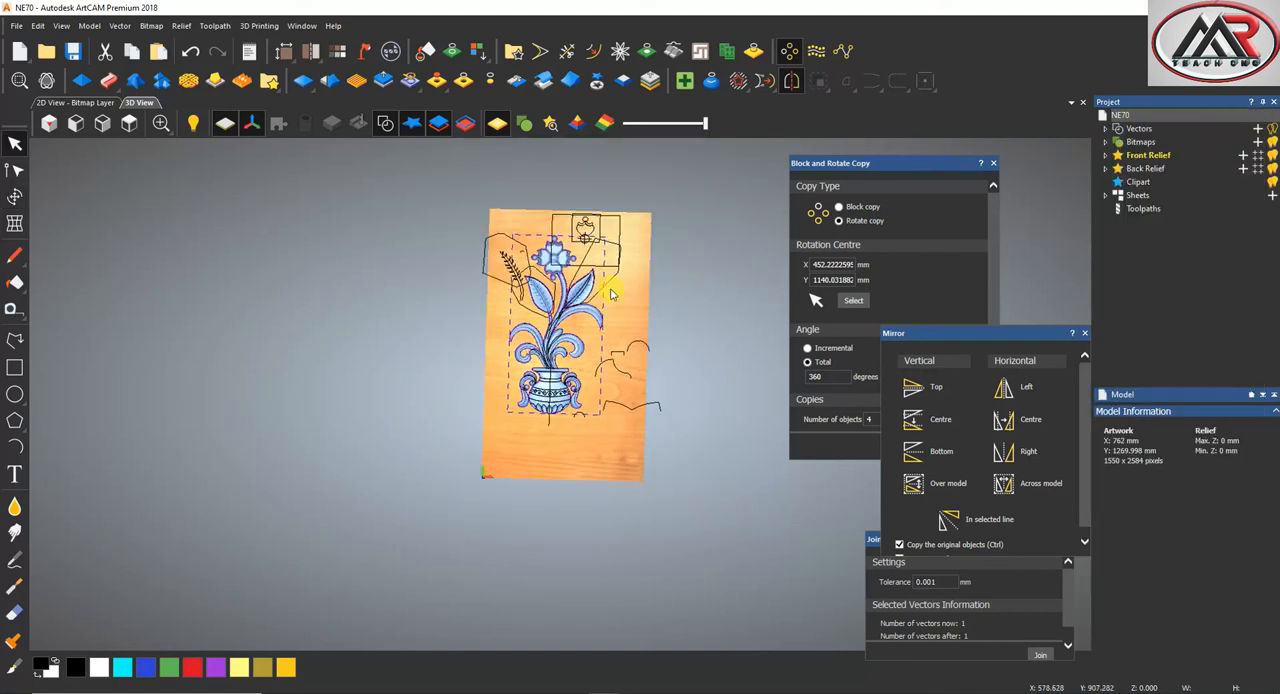
pyautogui.hotkey('ctrl', 'z')
# Select all the vectors on and around the carving and remove them, keeping only the relief
pyautogui.scroll(2, 577, 310)
pyautogui.scroll(-1, 577, 312)
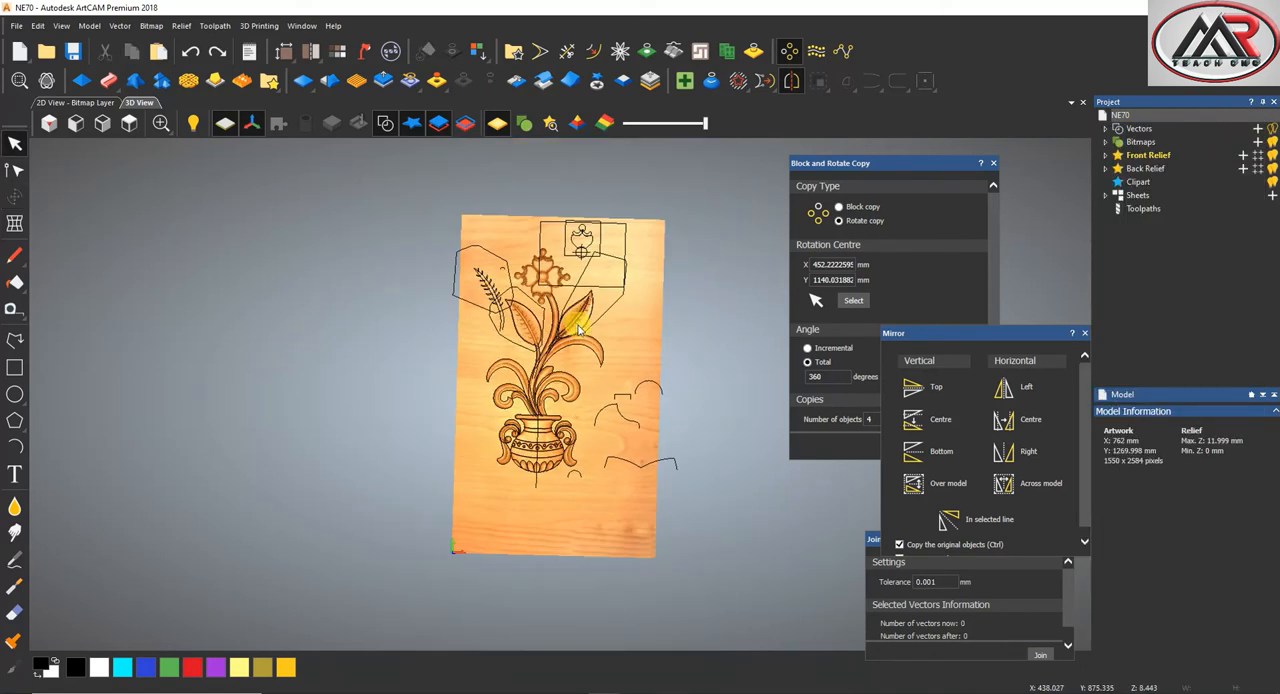
pyautogui.scroll(2, 580, 333)
pyautogui.scroll(-1, 631, 355)
pyautogui.moveTo(663, 190); pyautogui.dragTo(377, 645)
pyautogui.rightClick(614, 285)
pyautogui.click(648, 295)
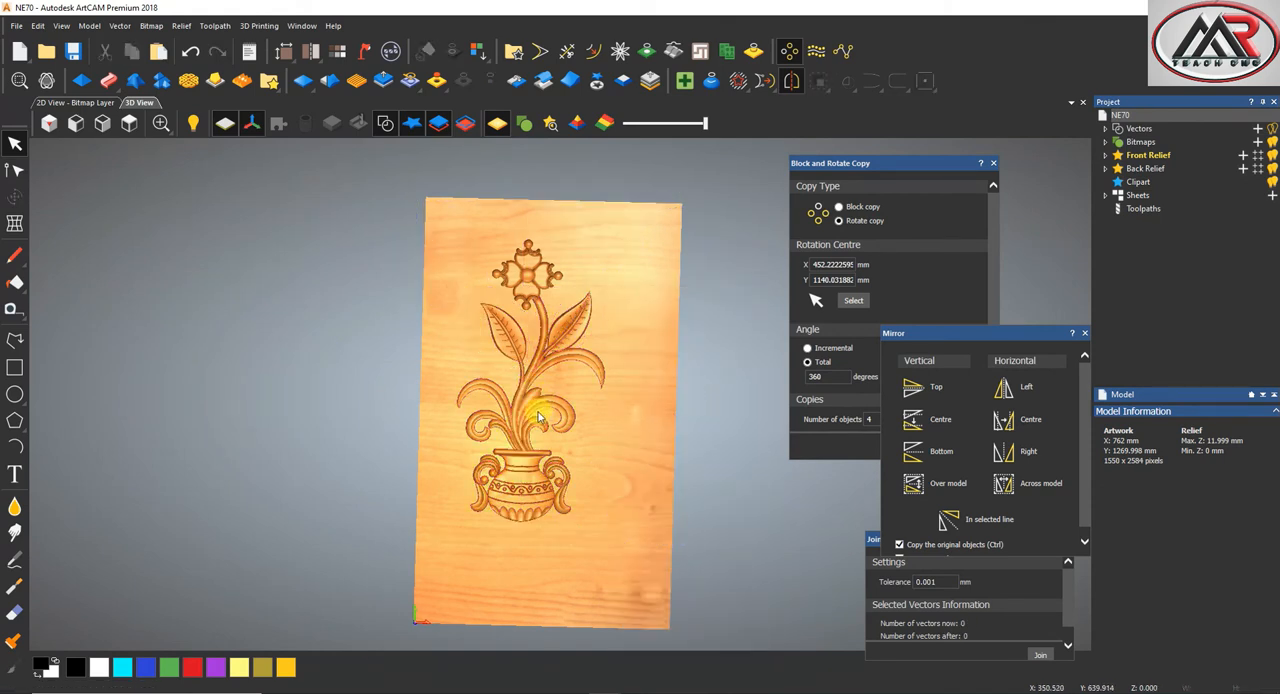
# Save the model and look over the finished flower-vase relief
pyautogui.scroll(2, 530, 405)
pyautogui.scroll(-1, 523, 344)
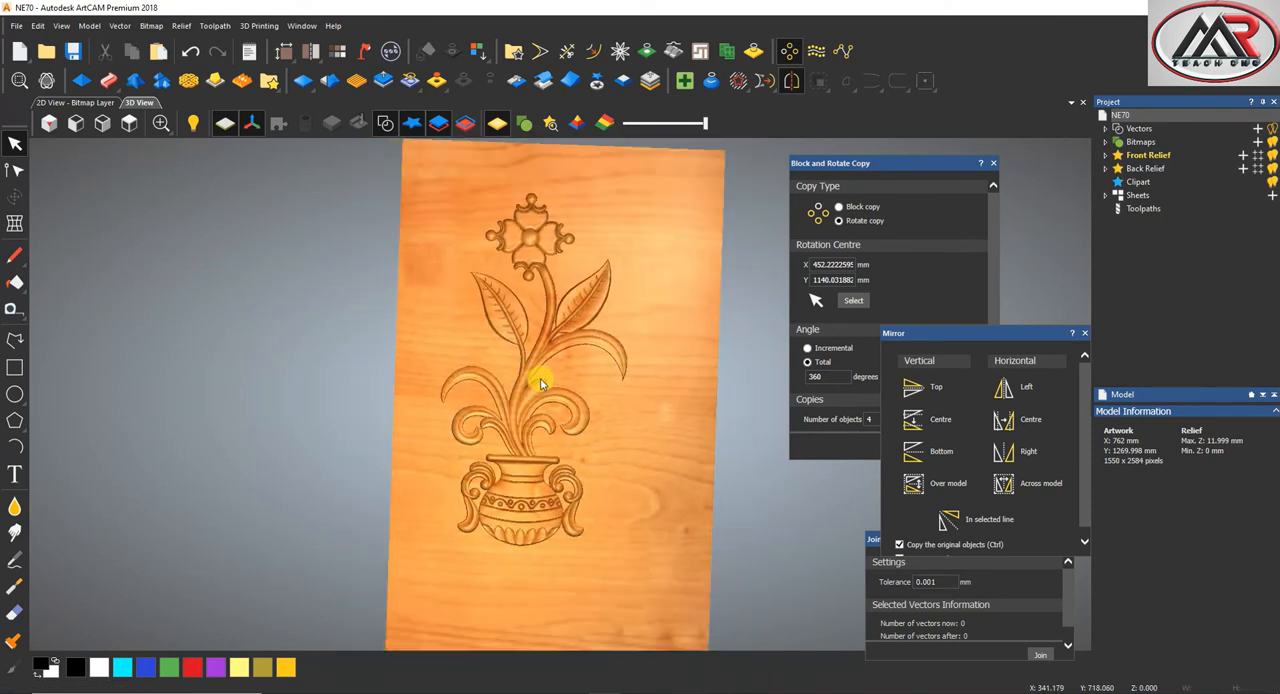
pyautogui.click(72, 51)
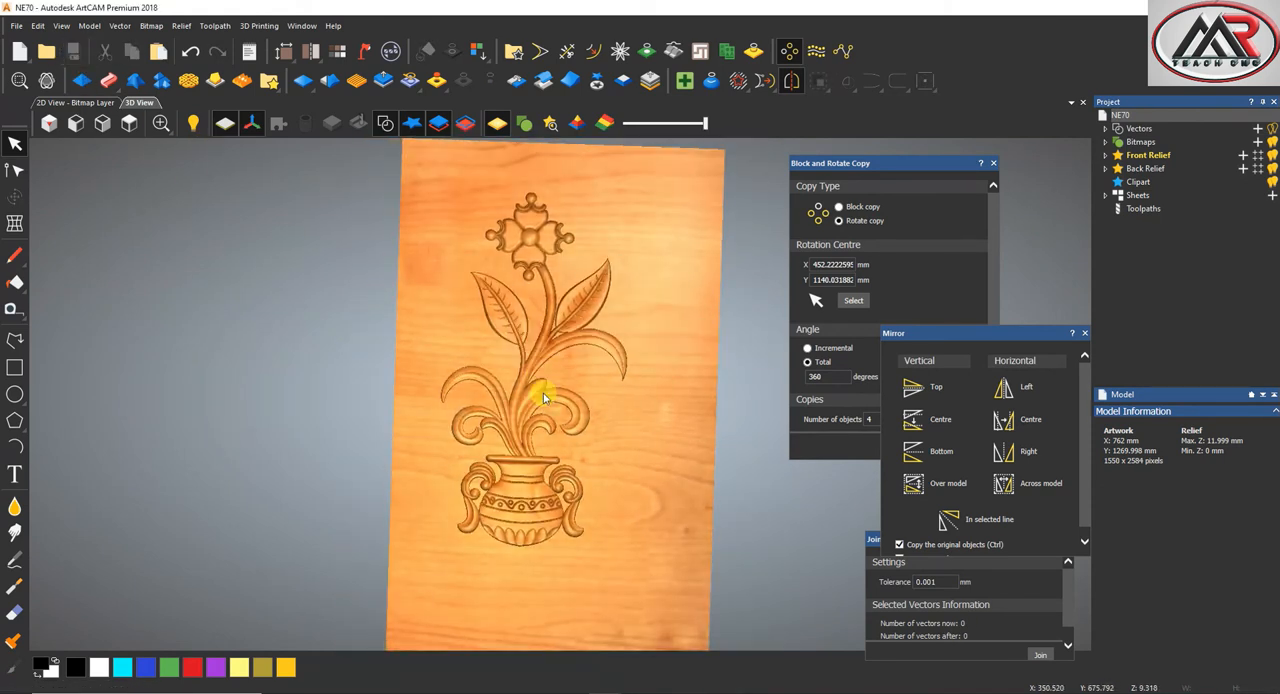
pyautogui.scroll(1, 543, 397)
pyautogui.scroll(-2, 523, 470)
pyautogui.scroll(2, 535, 423)
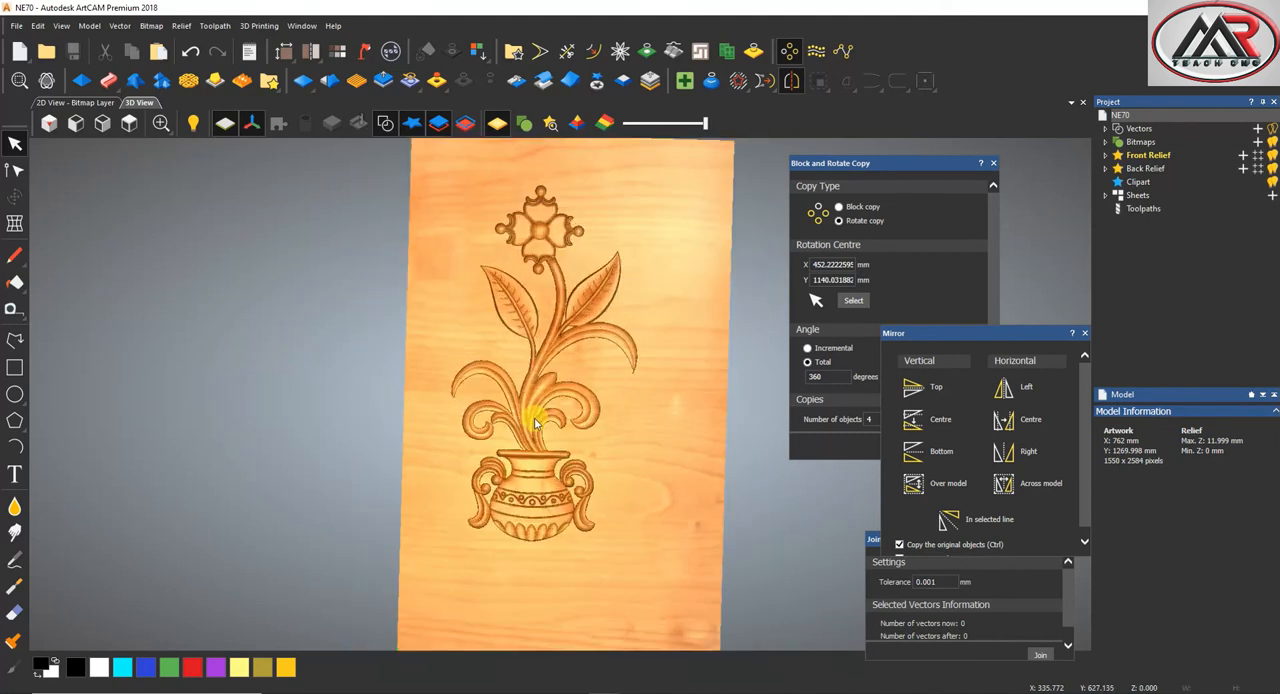